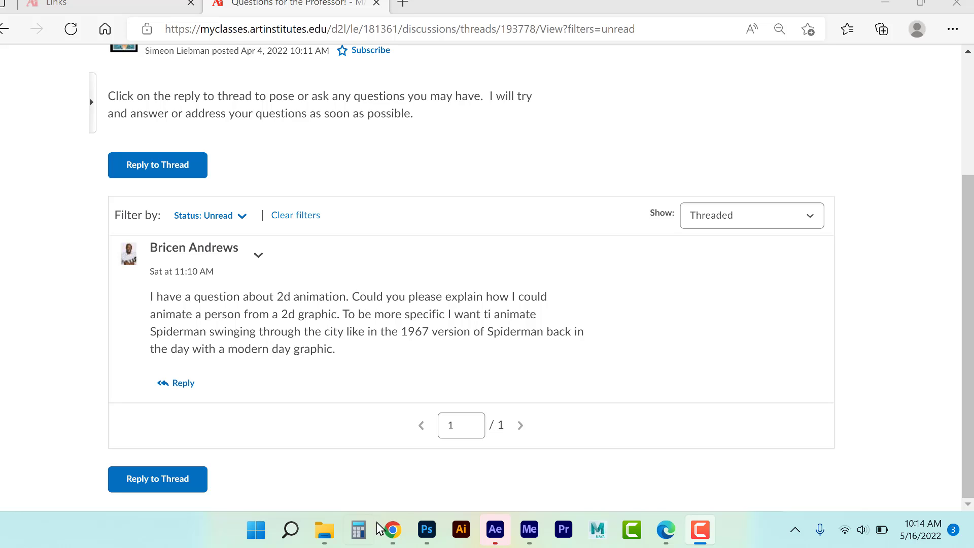
# Switch to Chrome's spiderman png results and look over the Animating Spiderman project folder in File Explorer
pyautogui.moveTo(393, 529)
pyautogui.click(469, 421)
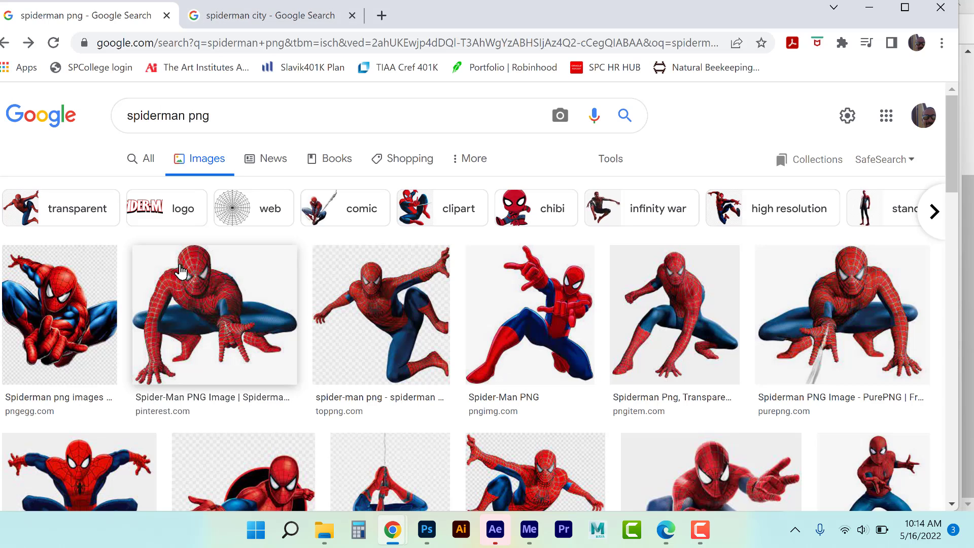
pyautogui.click(322, 531)
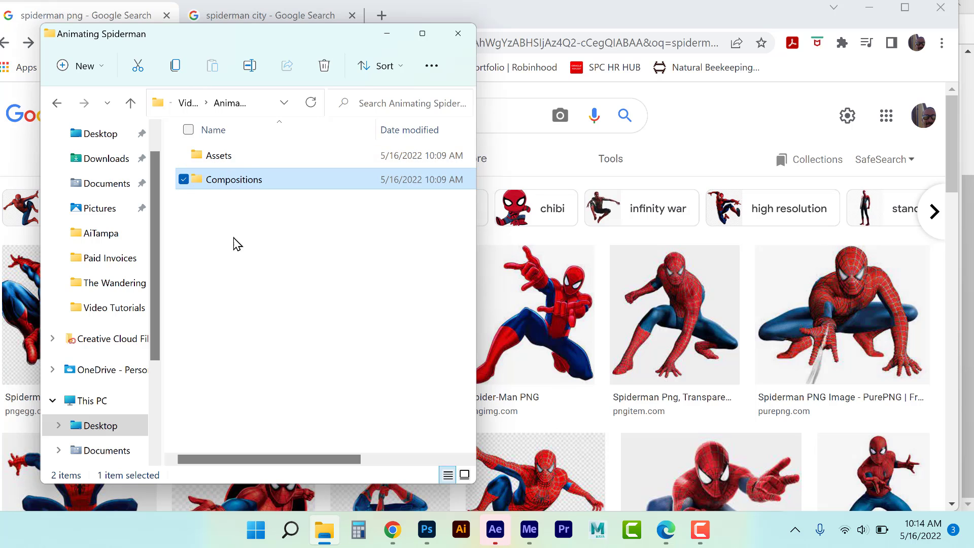
pyautogui.click(387, 36)
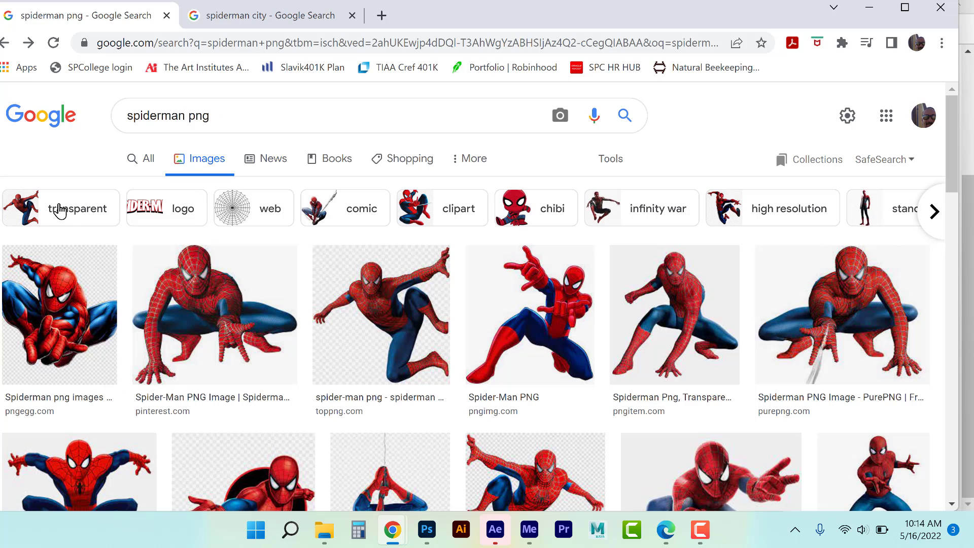
# Filter the spiderman png image results to transparent and preview the standing full-body Spider-Man from nicepng.com
pyautogui.click(70, 217)
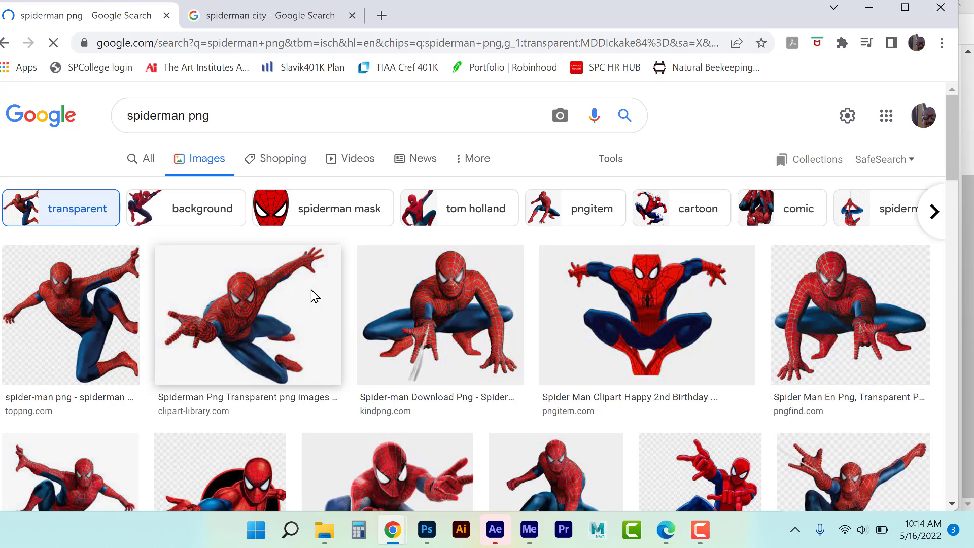
pyautogui.scroll(-3, 315, 297)
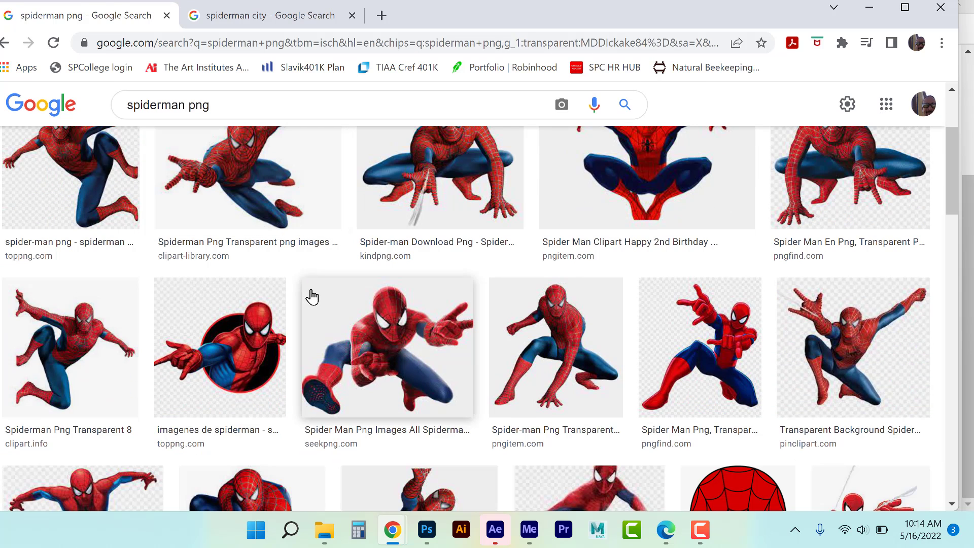
pyautogui.scroll(-5, 312, 296)
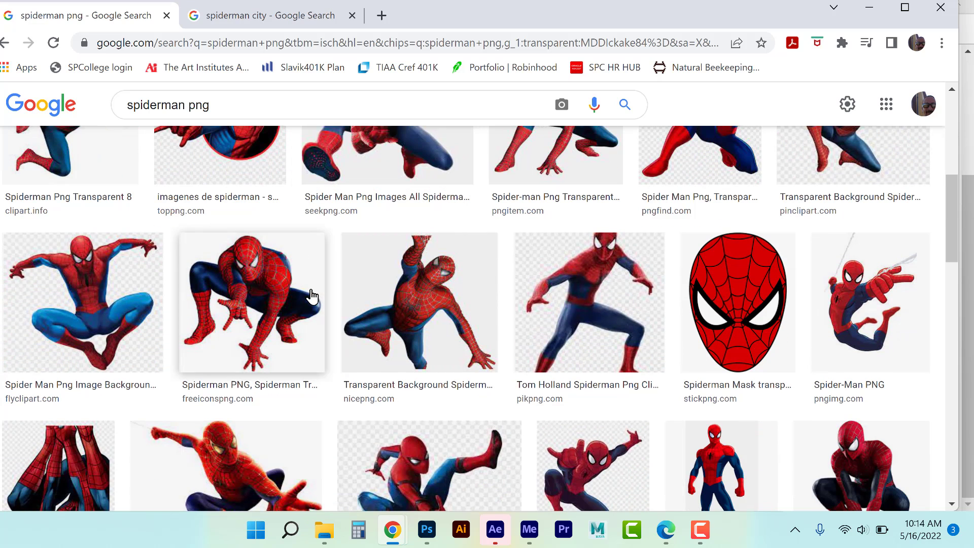
pyautogui.scroll(-5, 312, 296)
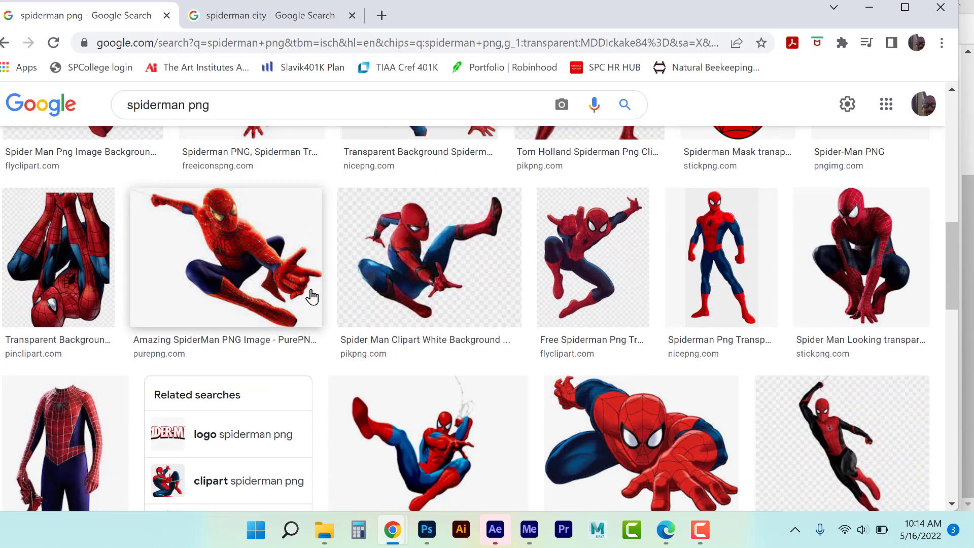
pyautogui.click(719, 249)
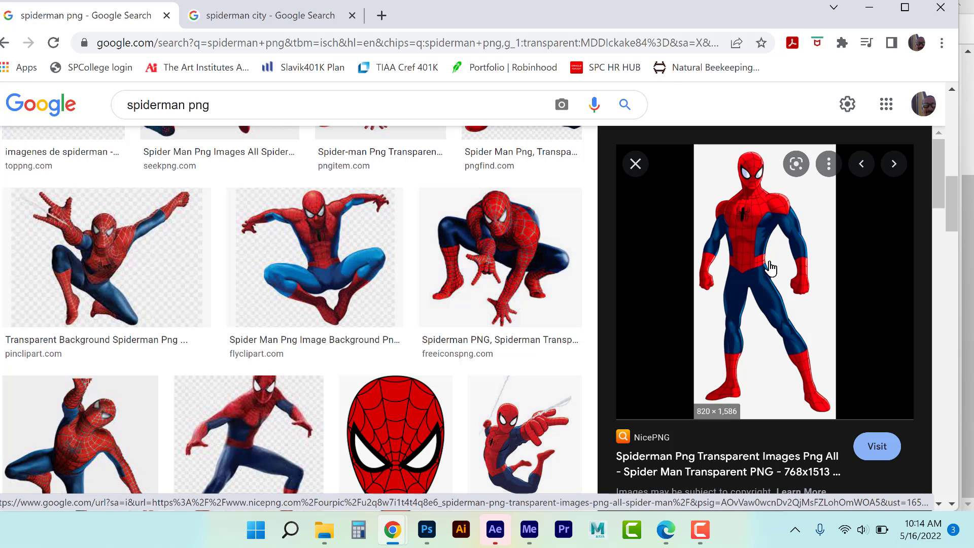
# Open the standing Spider-Man image in its own browser tab and enlarge it to full size
pyautogui.rightClick(770, 268)
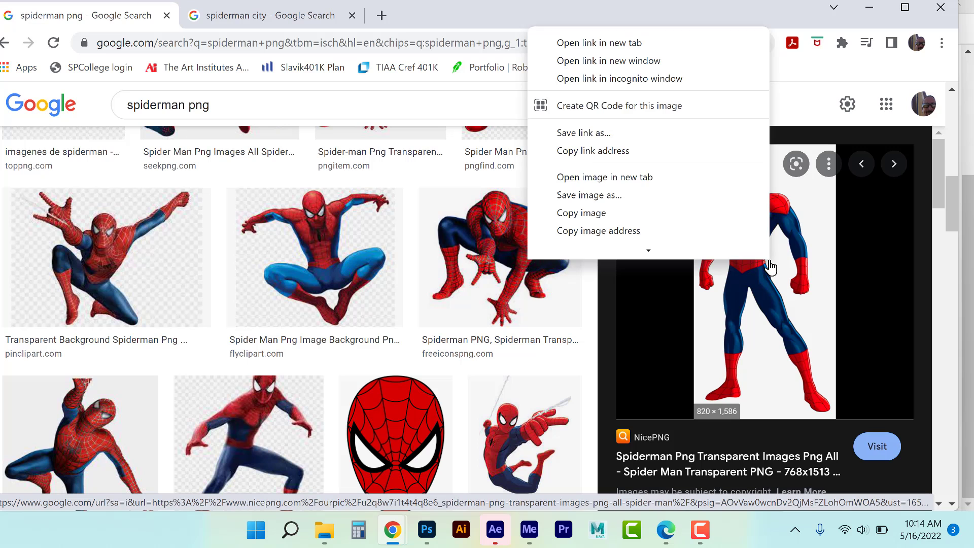
pyautogui.click(665, 169)
pyautogui.click(428, 14)
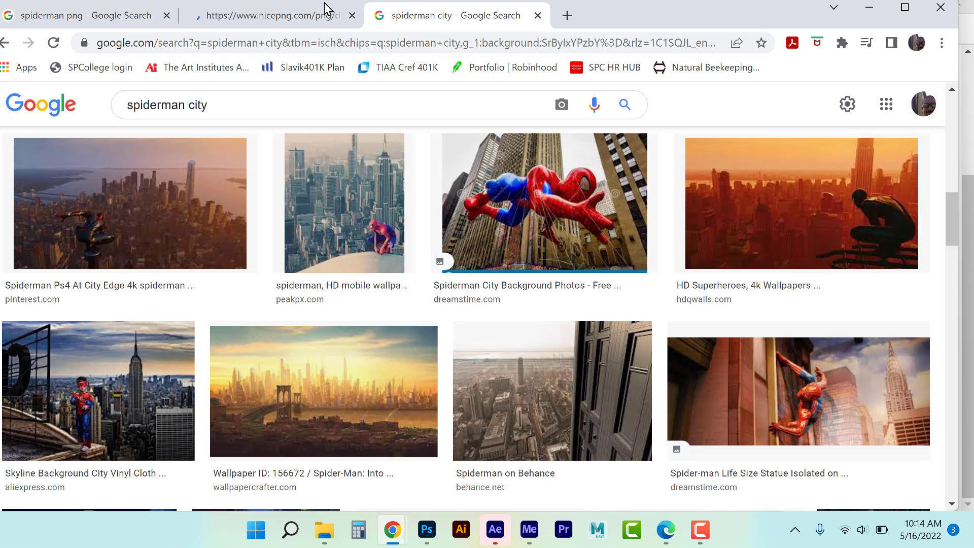
pyautogui.click(235, 15)
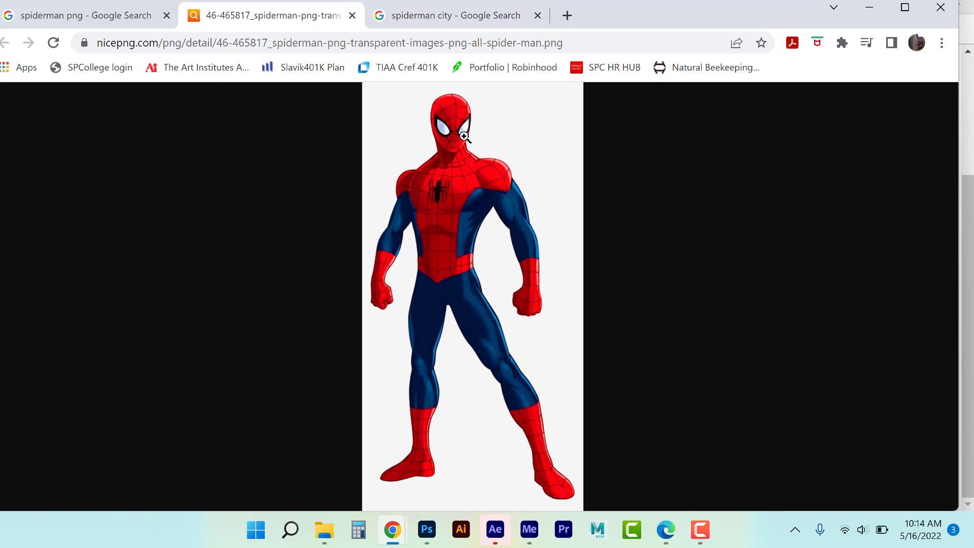
pyautogui.click(477, 248)
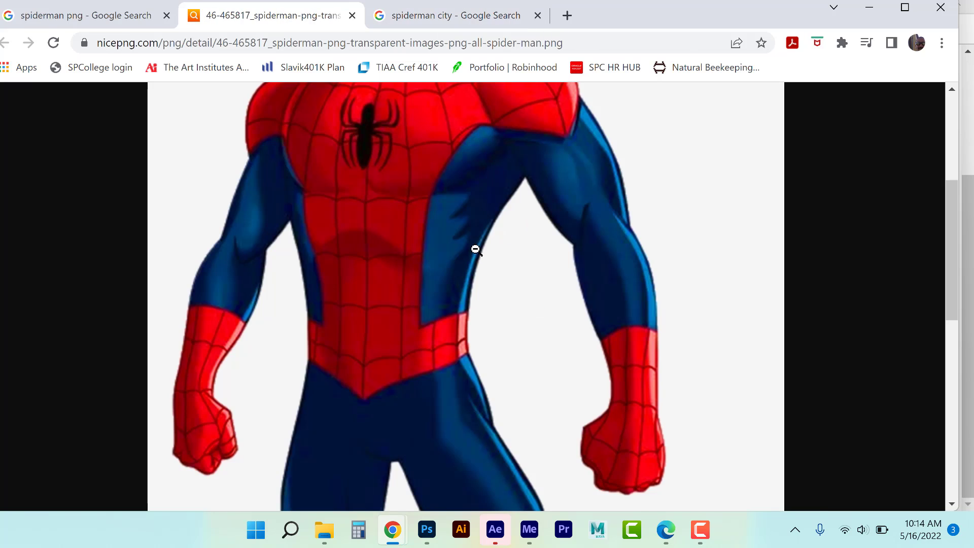
# Start saving the Spider-Man image and choose Desktop > Video Tutorials > Animating Spiderman > Assets as the destination folder
pyautogui.rightClick(471, 251)
pyautogui.click(490, 290)
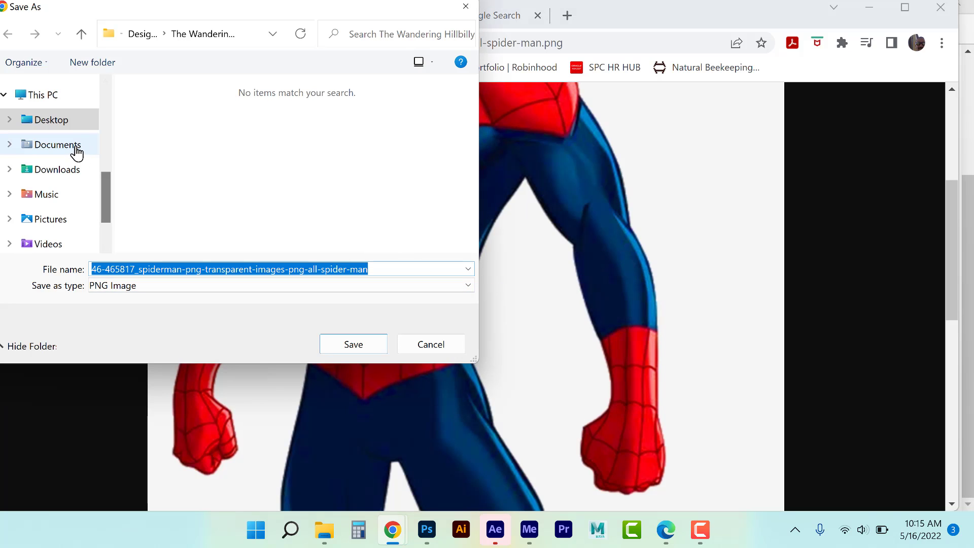
pyautogui.click(54, 125)
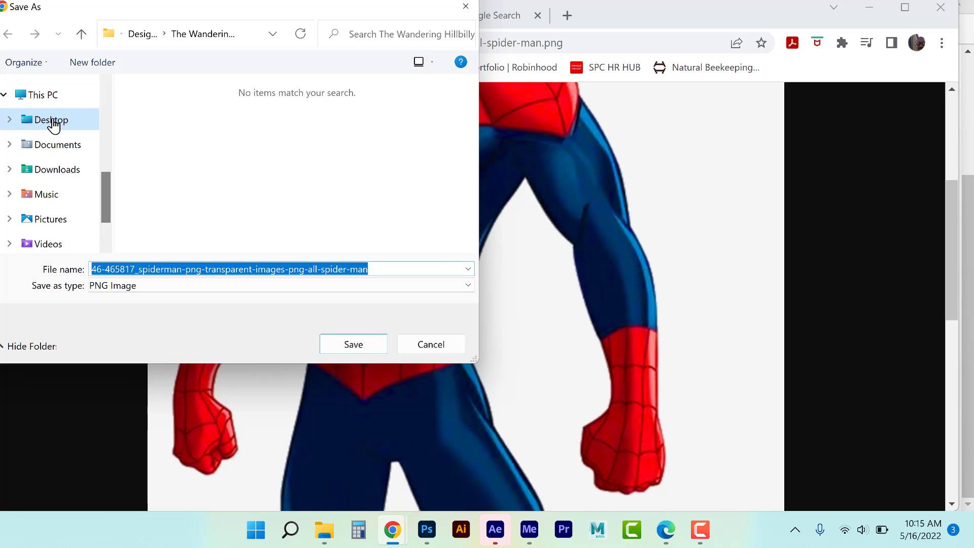
pyautogui.scroll(-2, 212, 169)
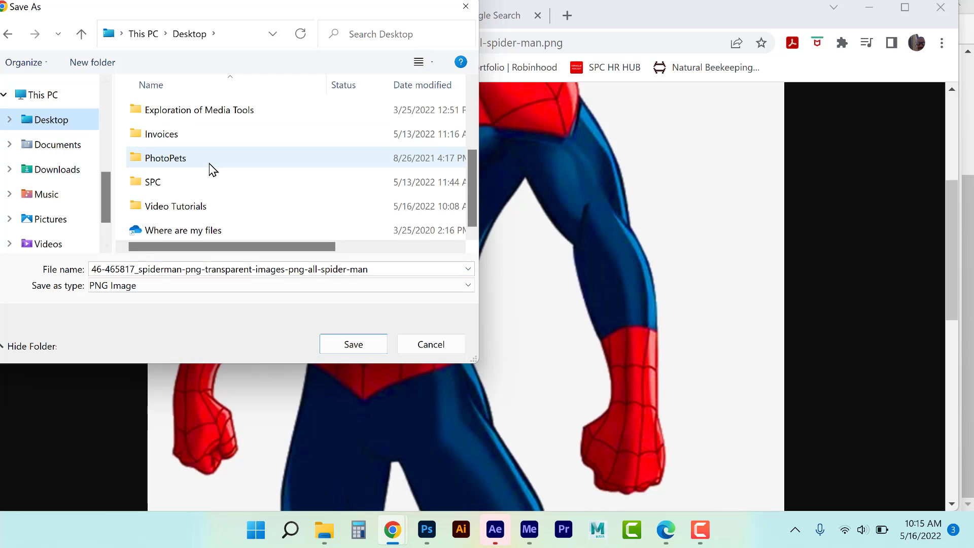
pyautogui.doubleClick(196, 206)
pyautogui.click(199, 139)
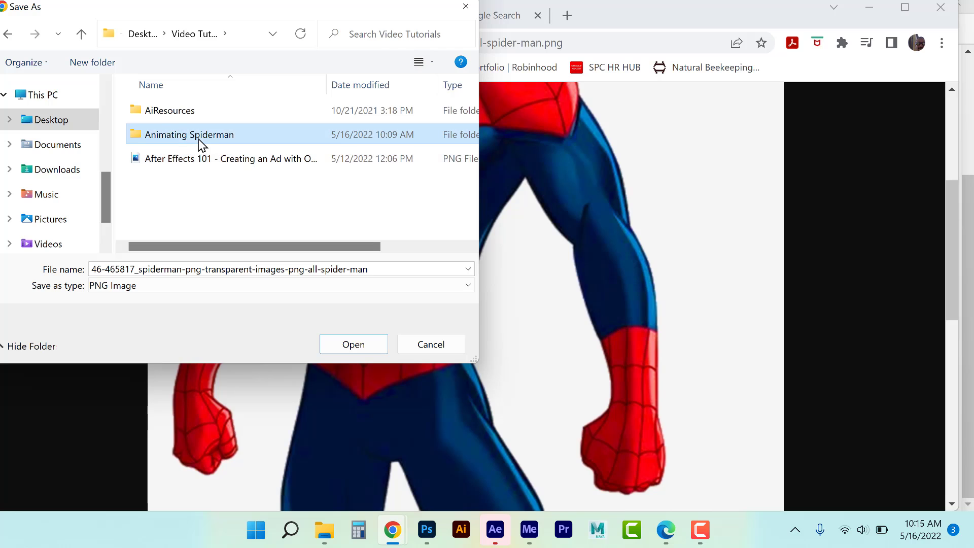
pyautogui.doubleClick(199, 139)
pyautogui.click(171, 112)
pyautogui.doubleClick(171, 113)
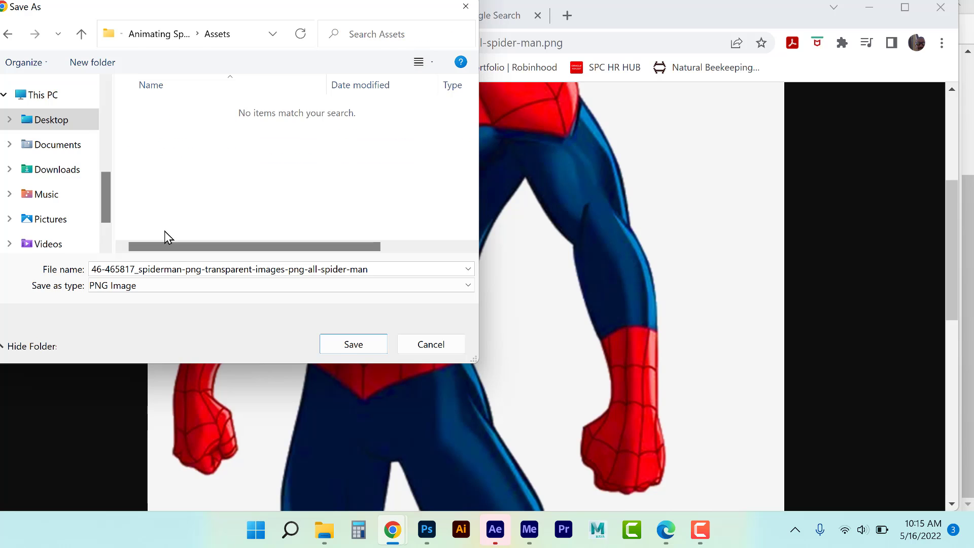
# Save the PNG image under the file name Spiderman and close its browser tab
pyautogui.tripleClick(171, 267)
pyautogui.write('Spiderman')
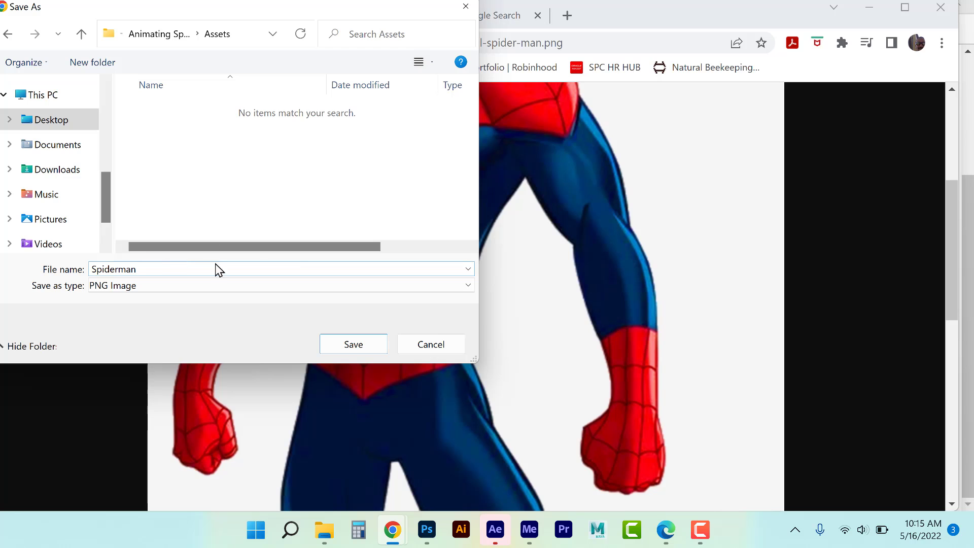
pyautogui.click(364, 344)
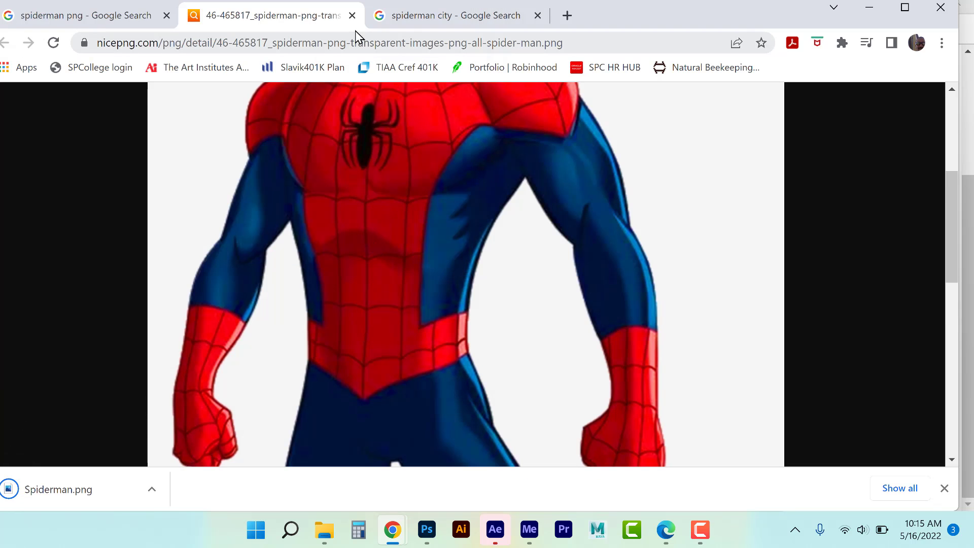
pyautogui.click(352, 16)
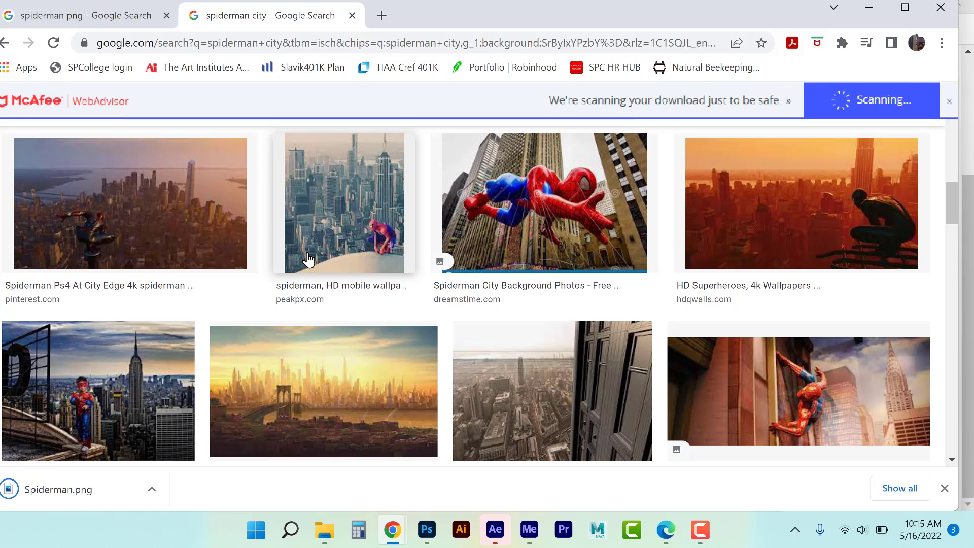
# Replace the background filter on the spiderman city image results with cartoon and limit the image size to Large
pyautogui.scroll(-4, 309, 260)
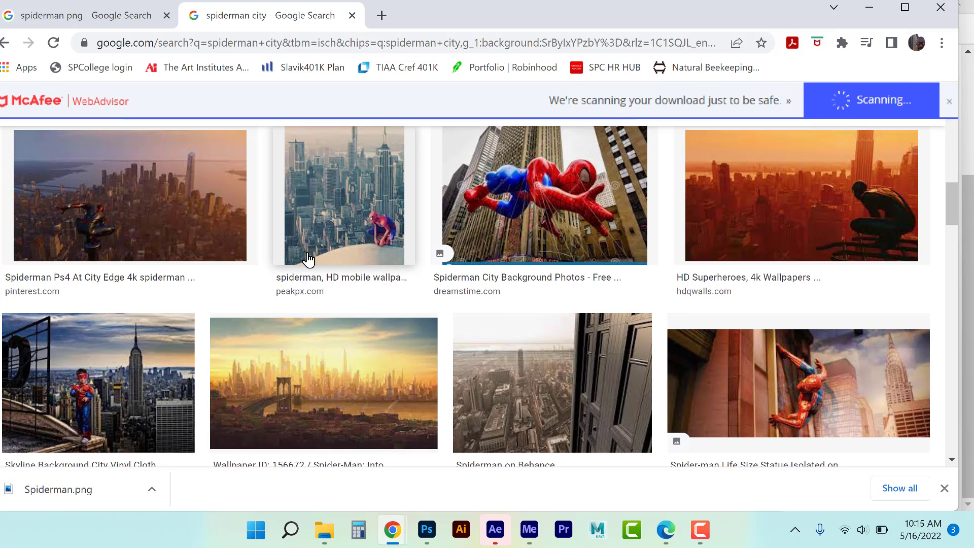
pyautogui.scroll(-5, 308, 260)
pyautogui.scroll(1, 308, 260)
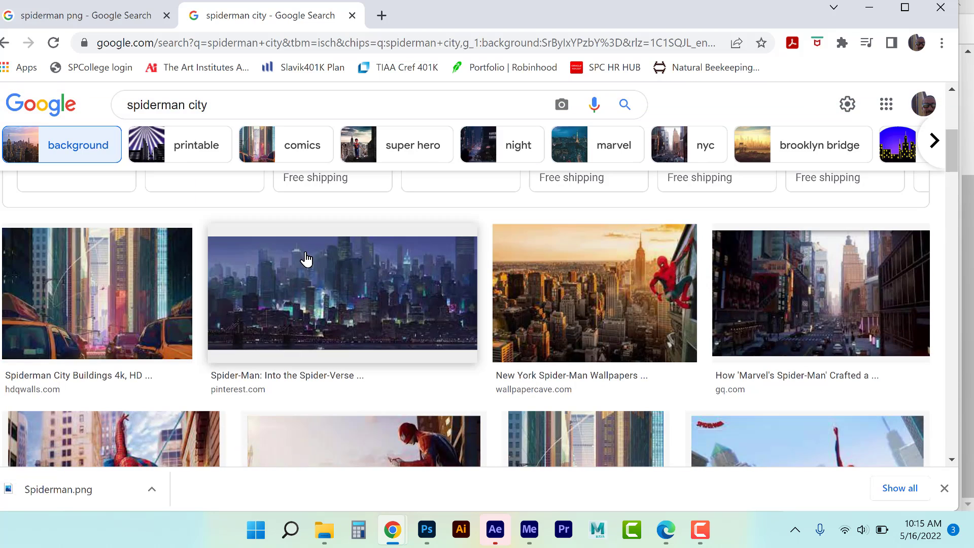
pyautogui.click(6, 46)
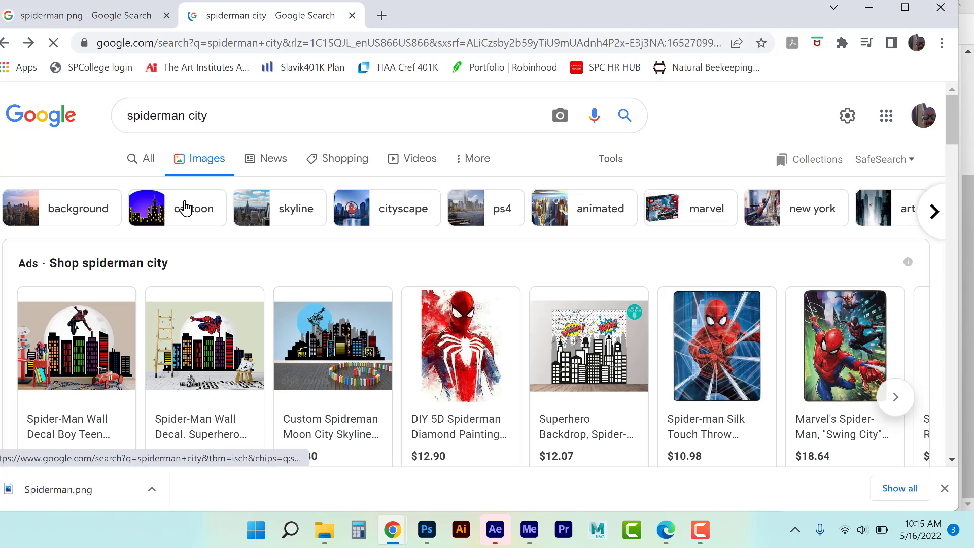
pyautogui.click(185, 208)
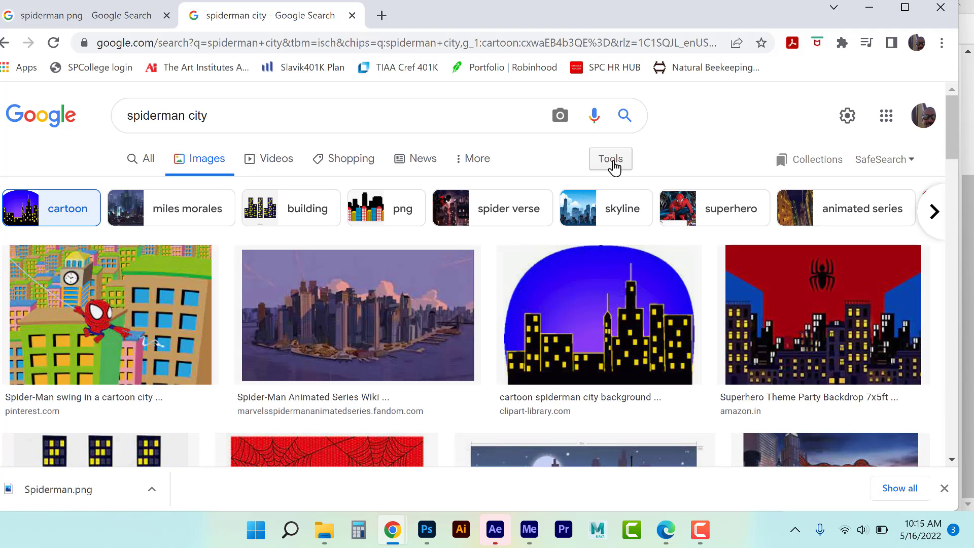
pyautogui.click(612, 169)
pyautogui.click(133, 189)
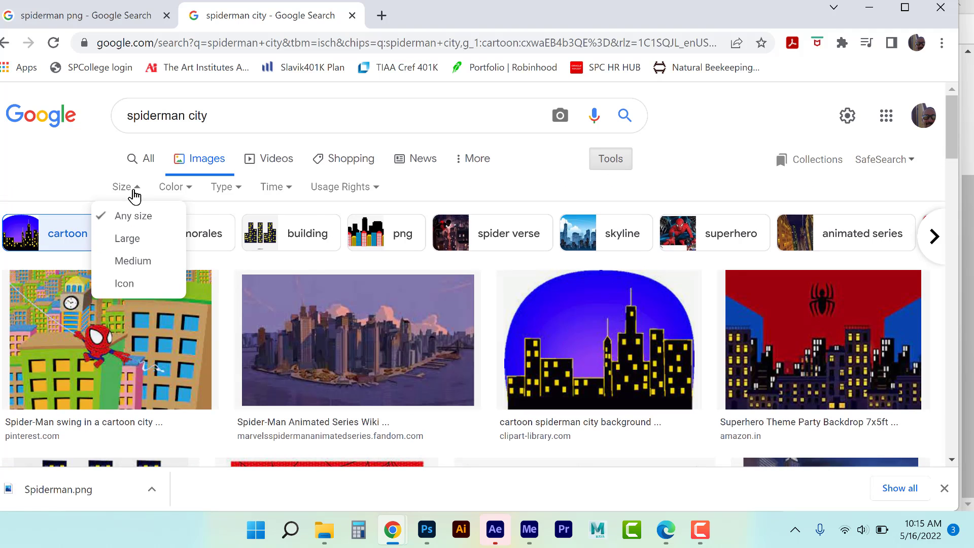
pyautogui.click(128, 240)
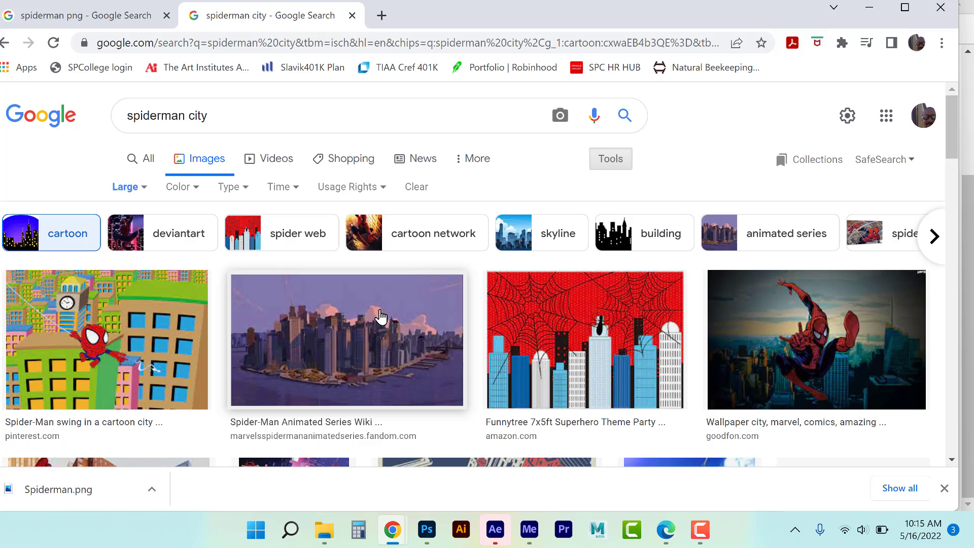
# Try to save the purple New York skyline image from the Spider-Man Animated Series Wiki into the Assets folder
pyautogui.click(368, 323)
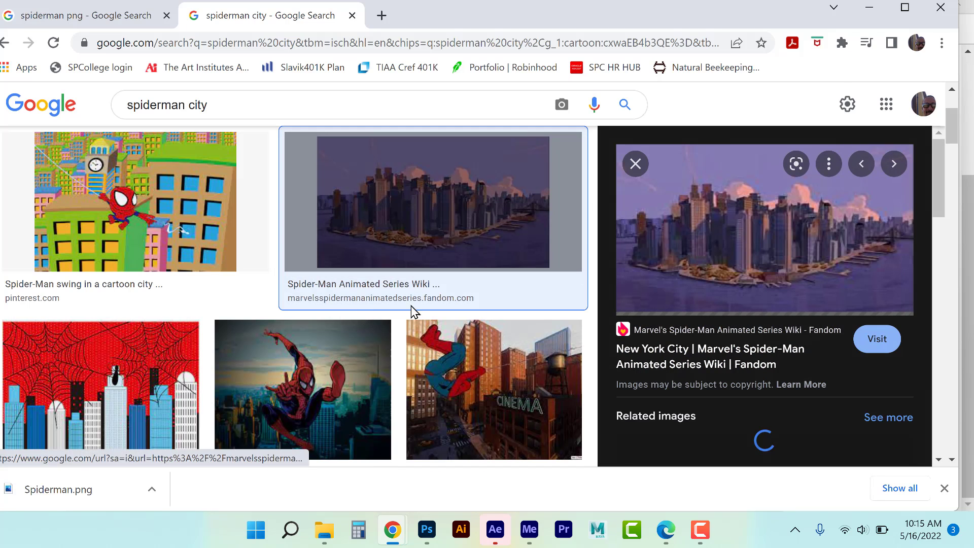
pyautogui.rightClick(739, 237)
pyautogui.click(605, 386)
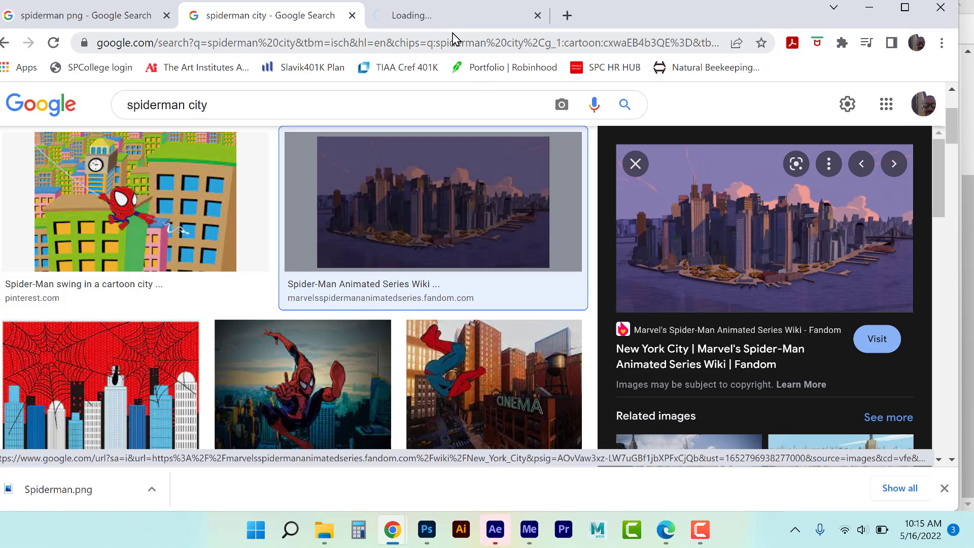
pyautogui.click(447, 19)
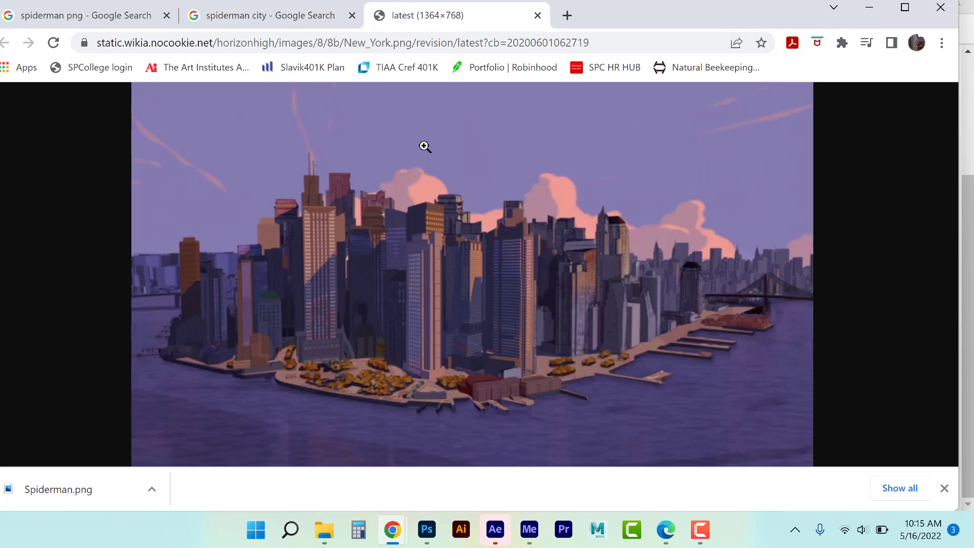
pyautogui.rightClick(439, 250)
pyautogui.click(458, 285)
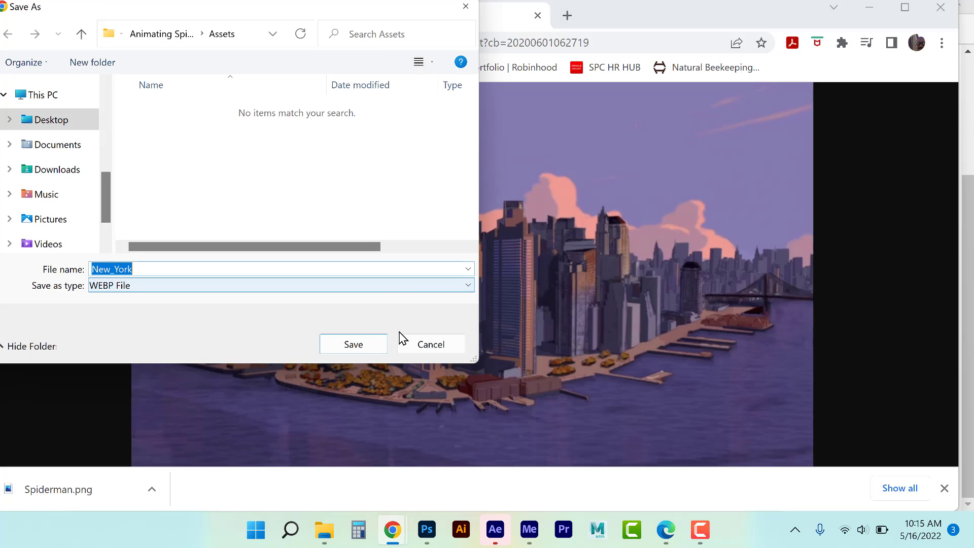
pyautogui.click(427, 345)
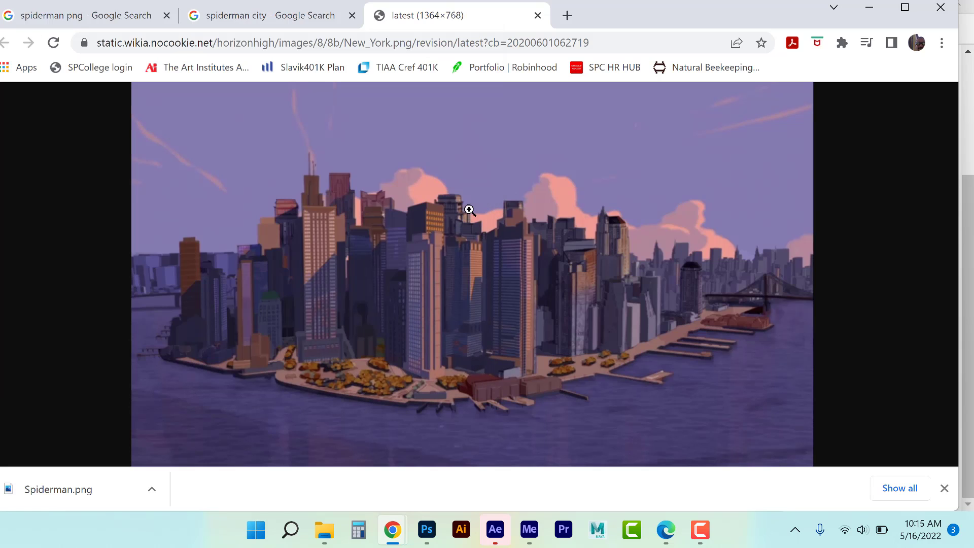
pyautogui.click(537, 15)
pyautogui.click(634, 164)
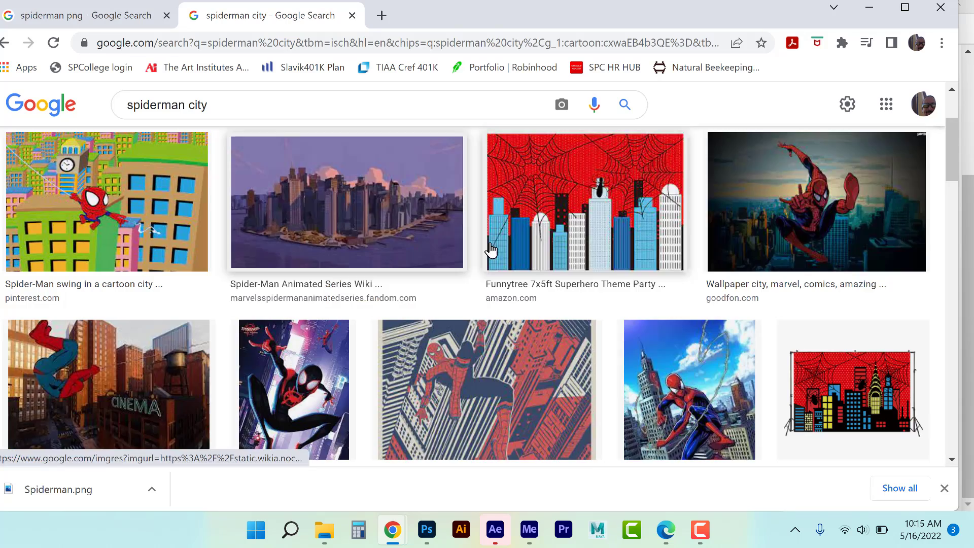
# Browse the cartoon spiderman city image results for a suitable city background without characters
pyautogui.scroll(-3, 461, 256)
pyautogui.scroll(-3, 460, 250)
pyautogui.scroll(3, 460, 249)
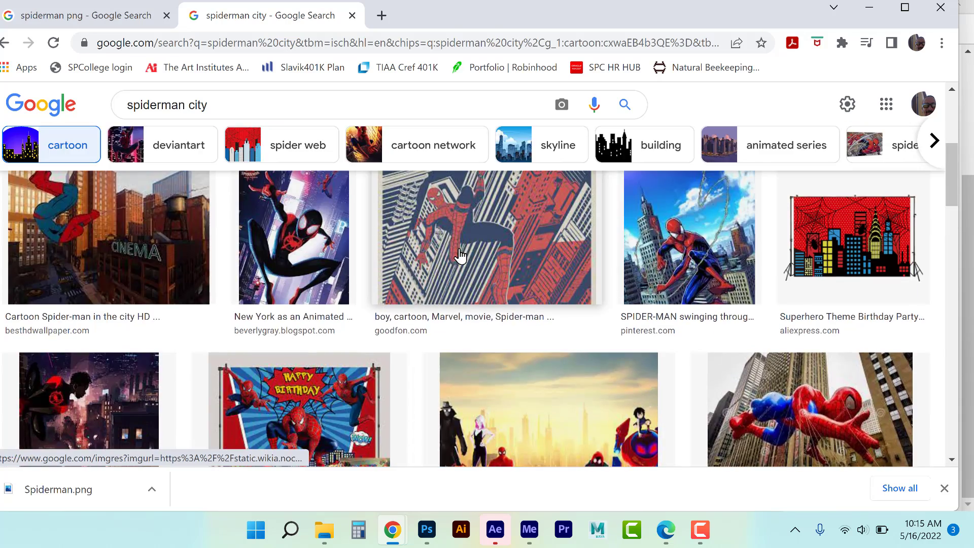
pyautogui.scroll(-4, 460, 250)
pyautogui.scroll(-3, 458, 251)
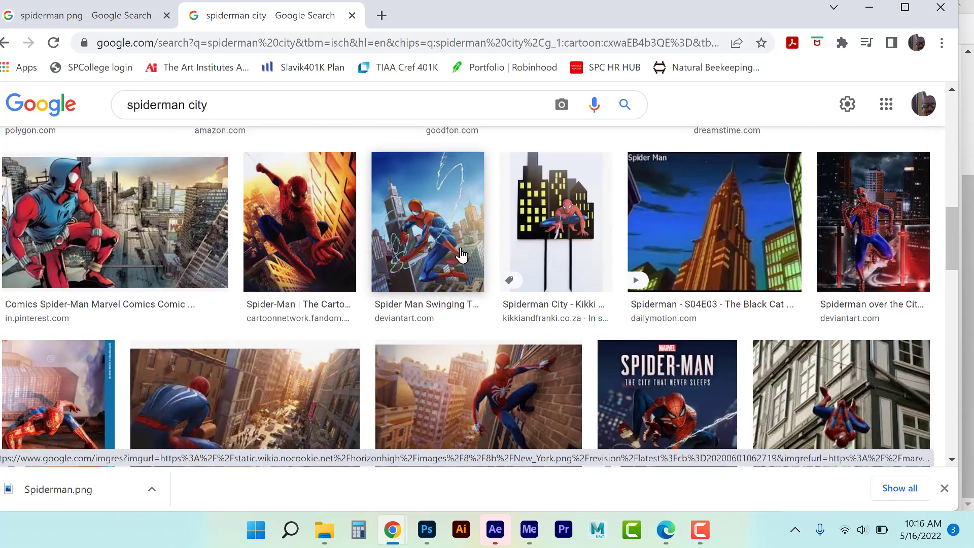
pyautogui.scroll(-3, 704, 205)
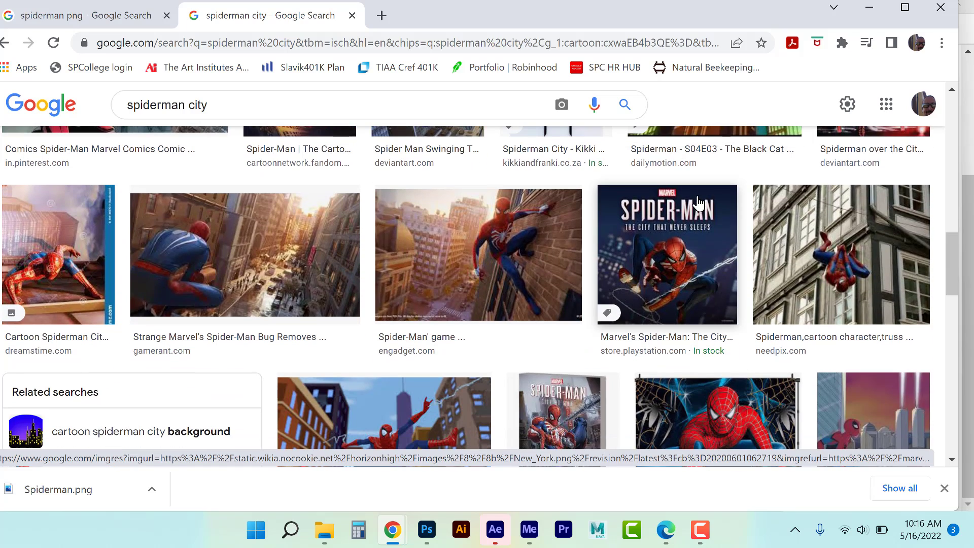
pyautogui.scroll(-3, 515, 246)
pyautogui.scroll(-5, 515, 245)
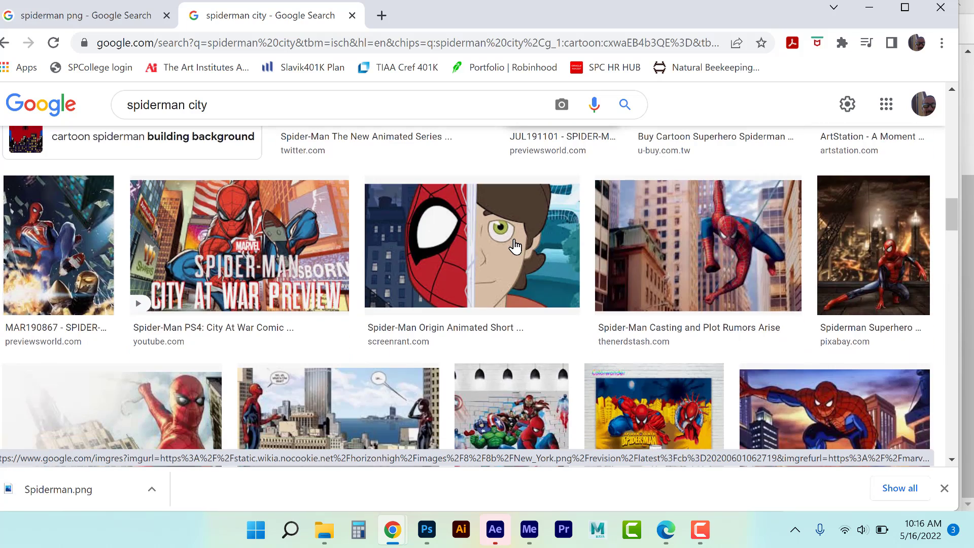
pyautogui.scroll(-3, 515, 246)
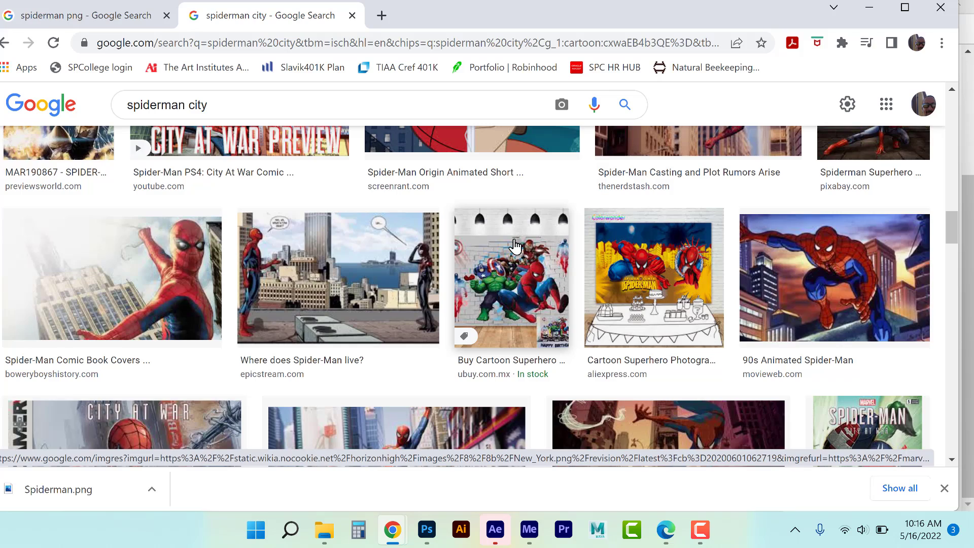
pyautogui.scroll(-5, 515, 245)
pyautogui.scroll(-3, 515, 246)
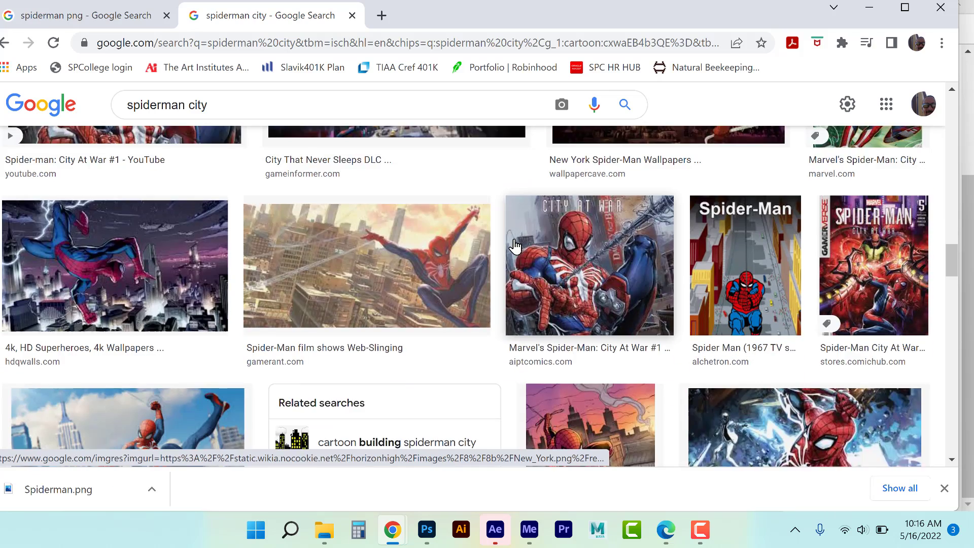
pyautogui.scroll(-5, 515, 246)
pyautogui.scroll(-1, 515, 246)
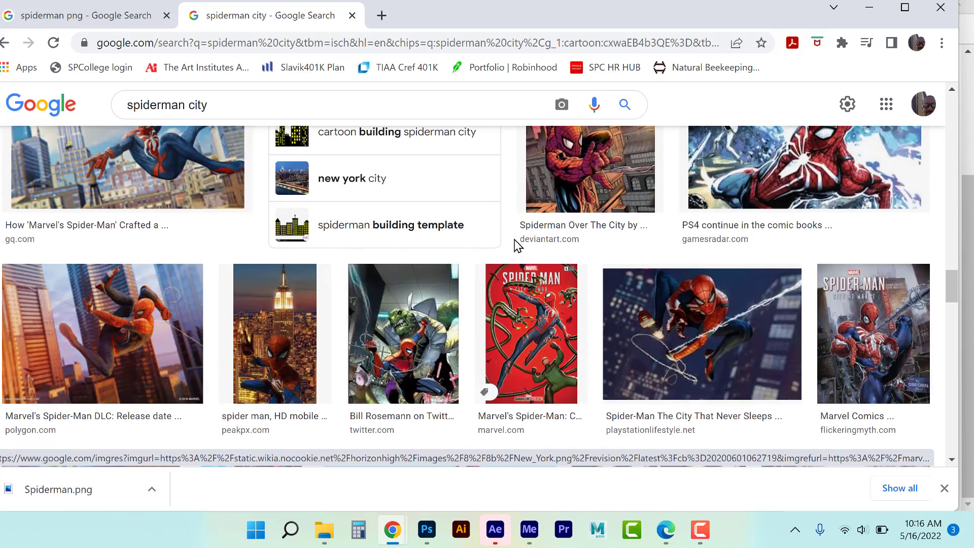
pyautogui.scroll(-4, 515, 246)
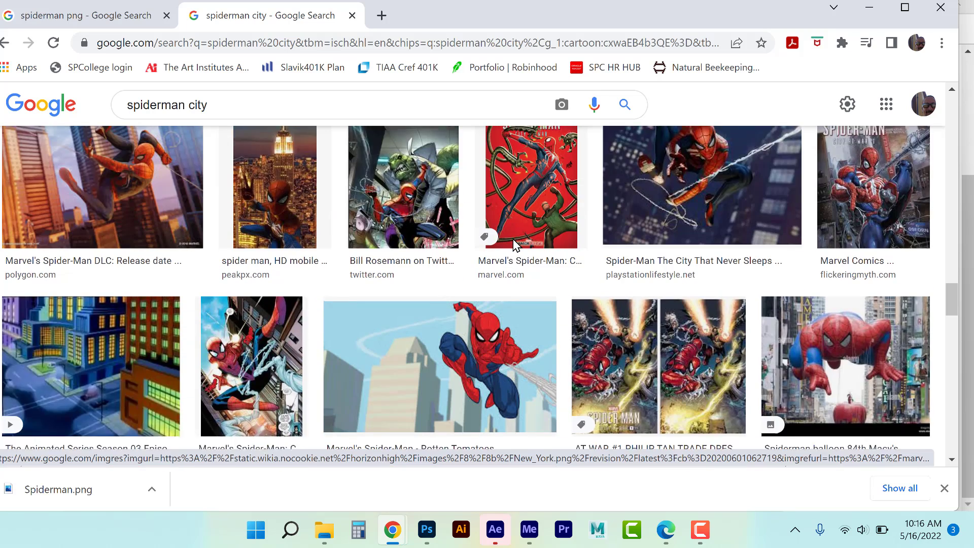
# Save the Dailymotion cartoon city street image from The Animated Series Season 03 as City BKG in the Assets folder and close its preview
pyautogui.click(92, 305)
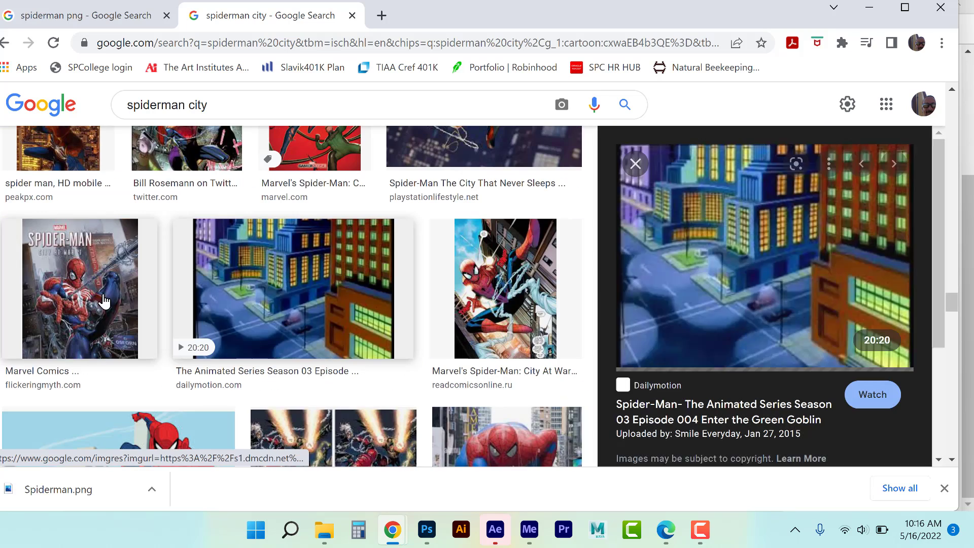
pyautogui.rightClick(757, 196)
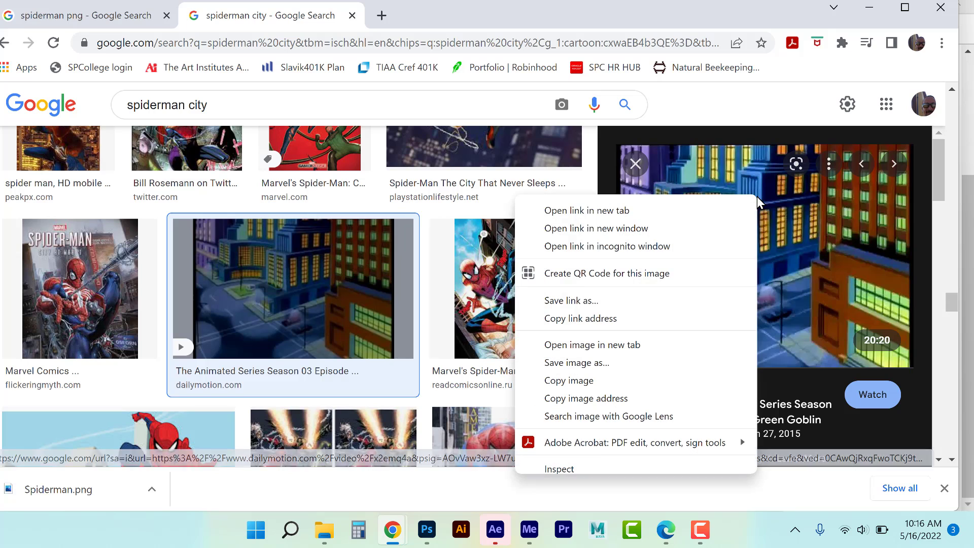
pyautogui.click(625, 367)
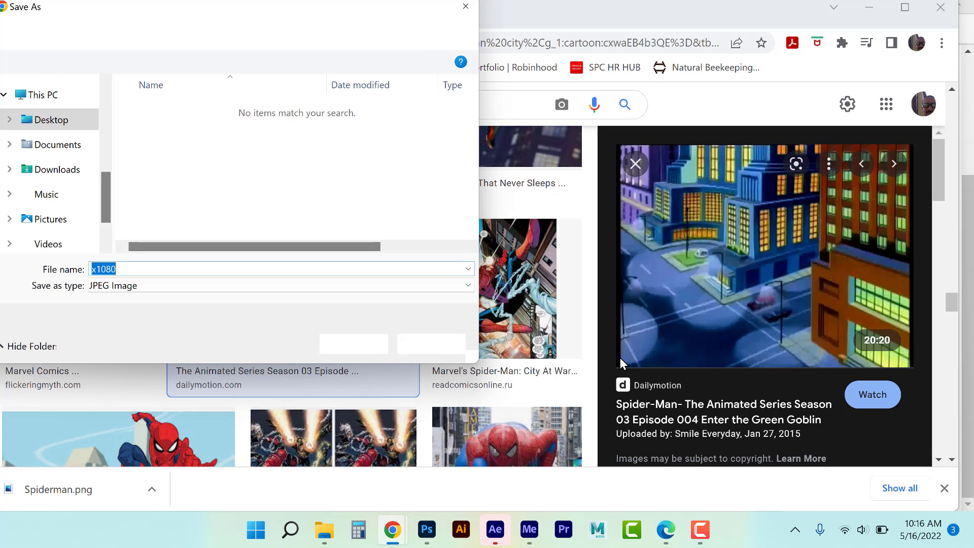
pyautogui.write('City BKG')
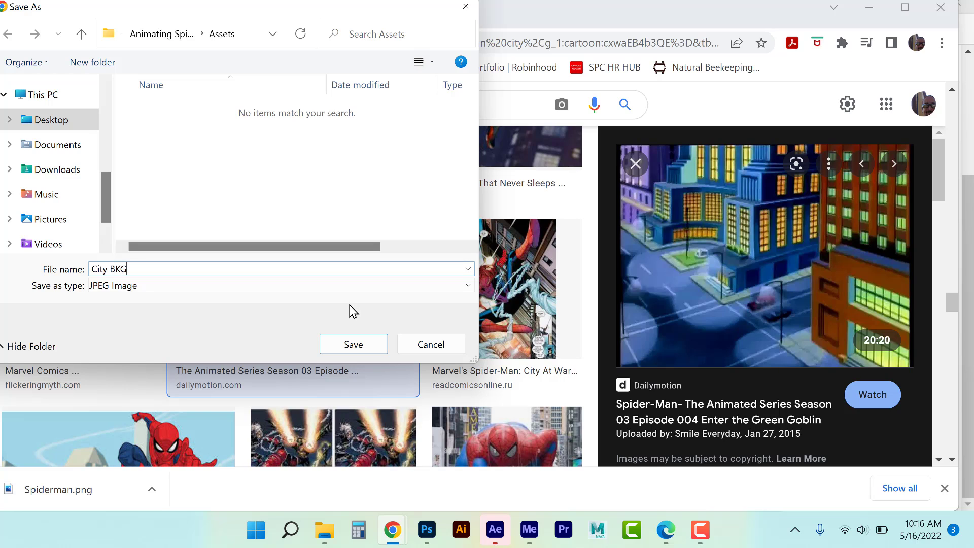
pyautogui.click(376, 346)
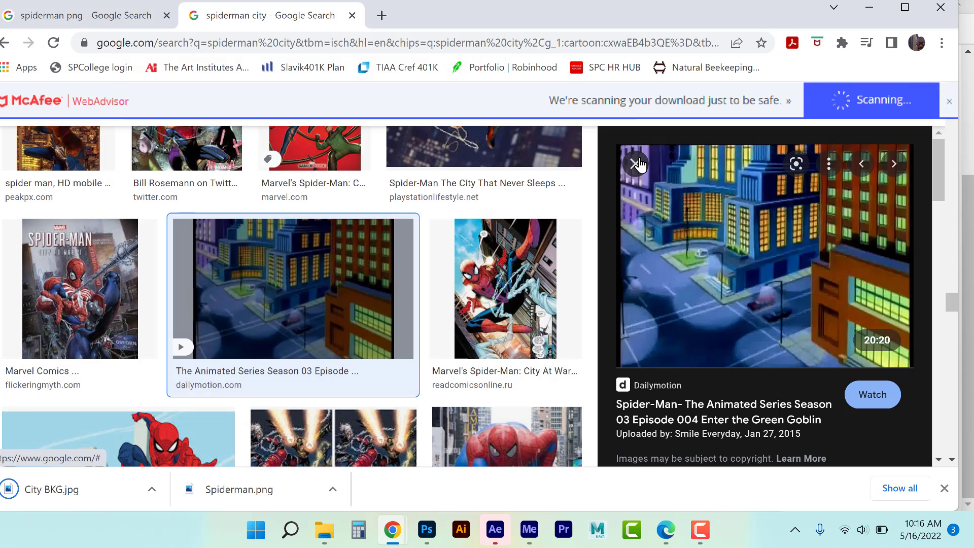
pyautogui.click(635, 163)
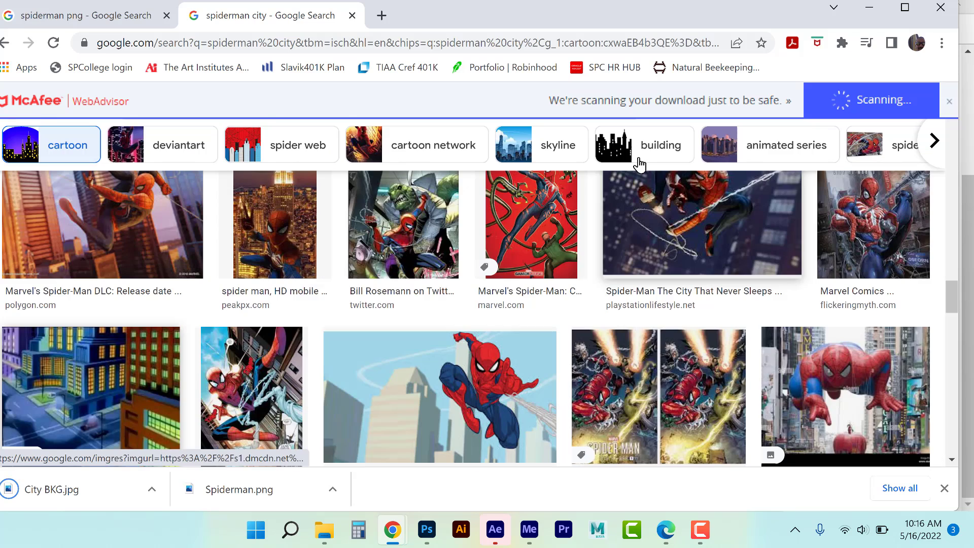
# Switch to Photoshop and create a new document from the HDTV 1080p film and video preset, 1920 x 1080 px at 72 ppi
pyautogui.click(429, 530)
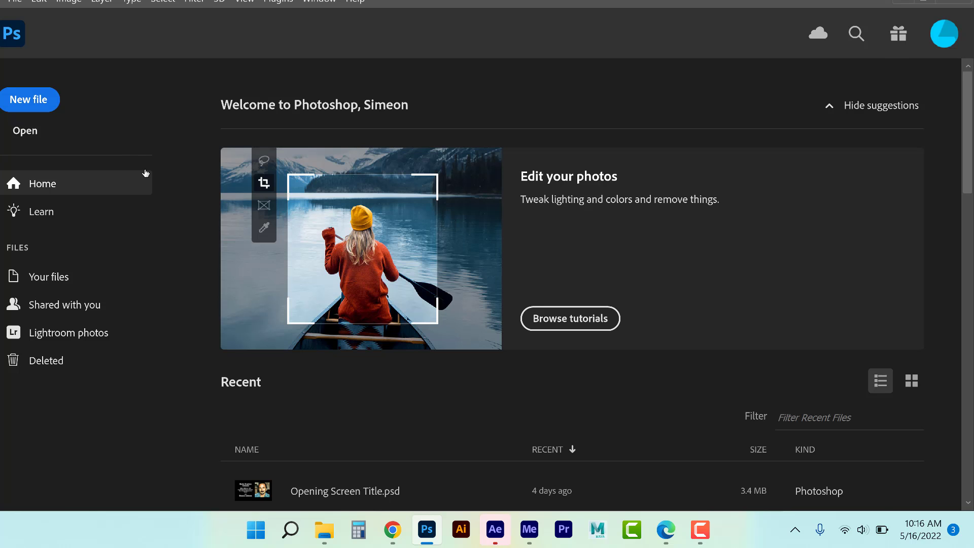
pyautogui.hotkey('ctrl', 'n')
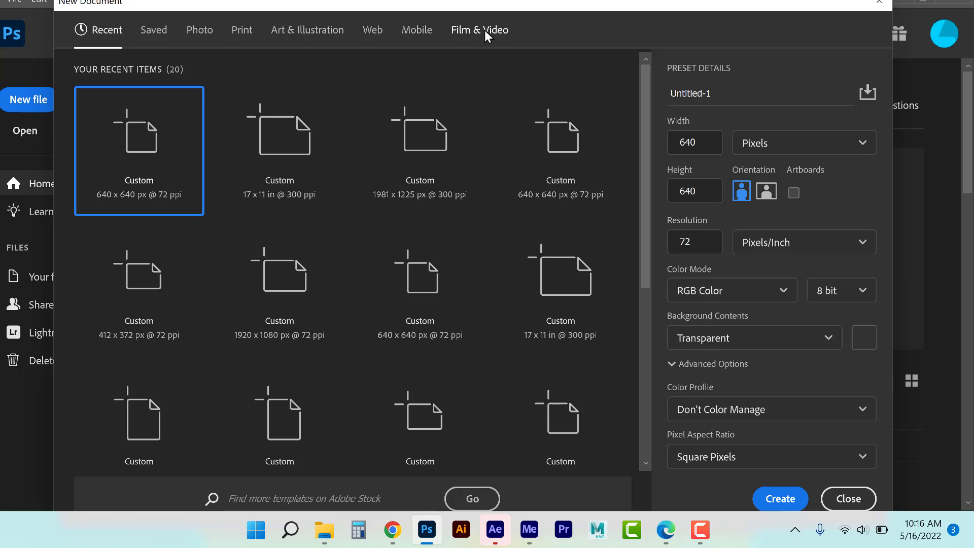
pyautogui.click(482, 29)
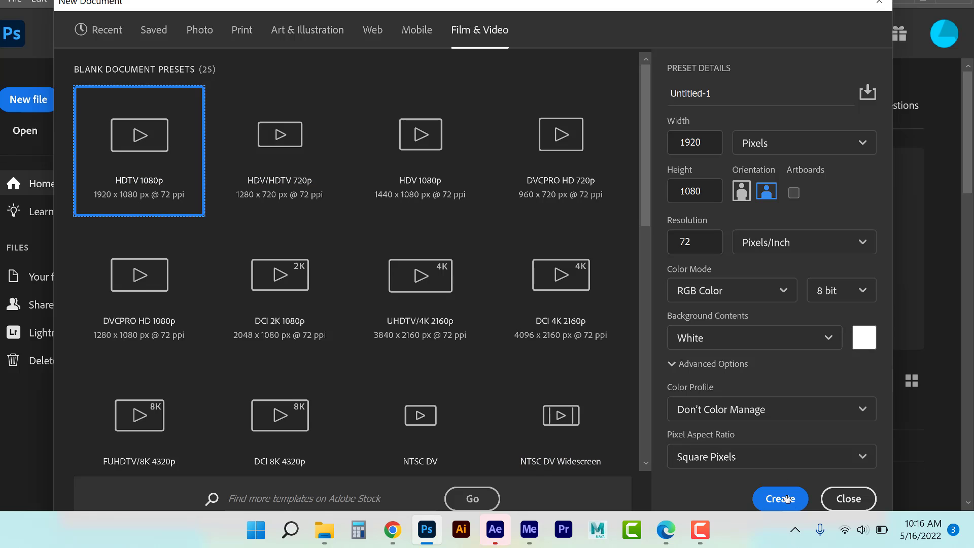
pyautogui.click(782, 497)
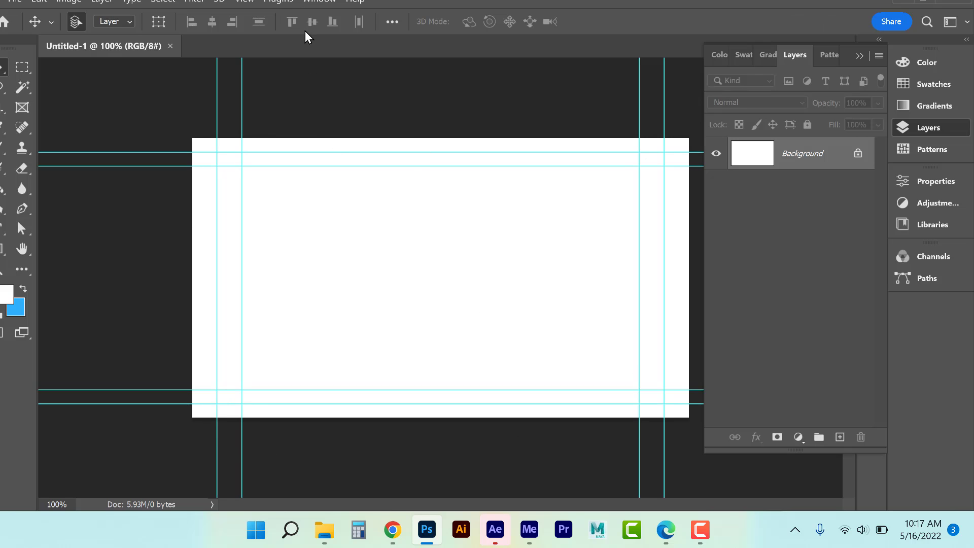
# Clear the document's guides and replace the white Background layer with a new empty layer
pyautogui.click(248, 3)
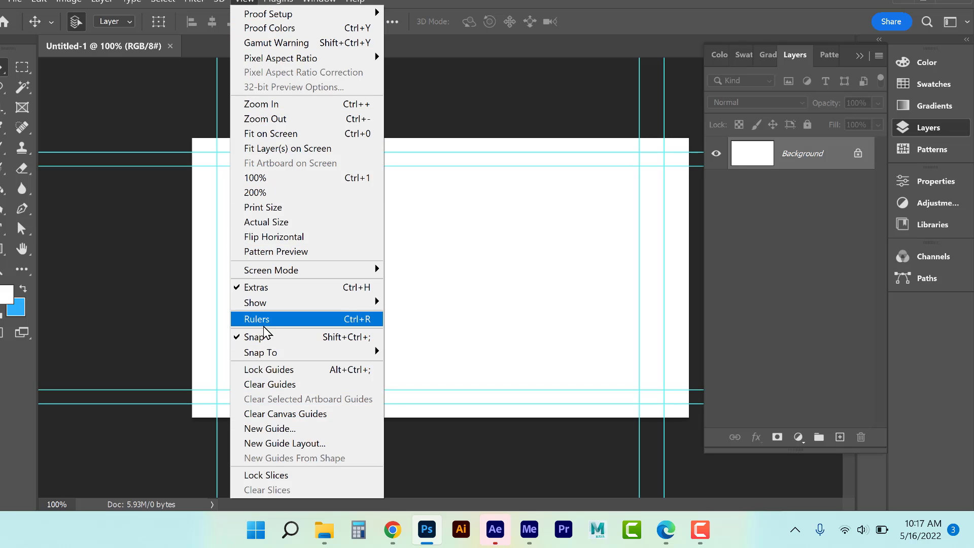
pyautogui.hotkey('ctrl', ';')
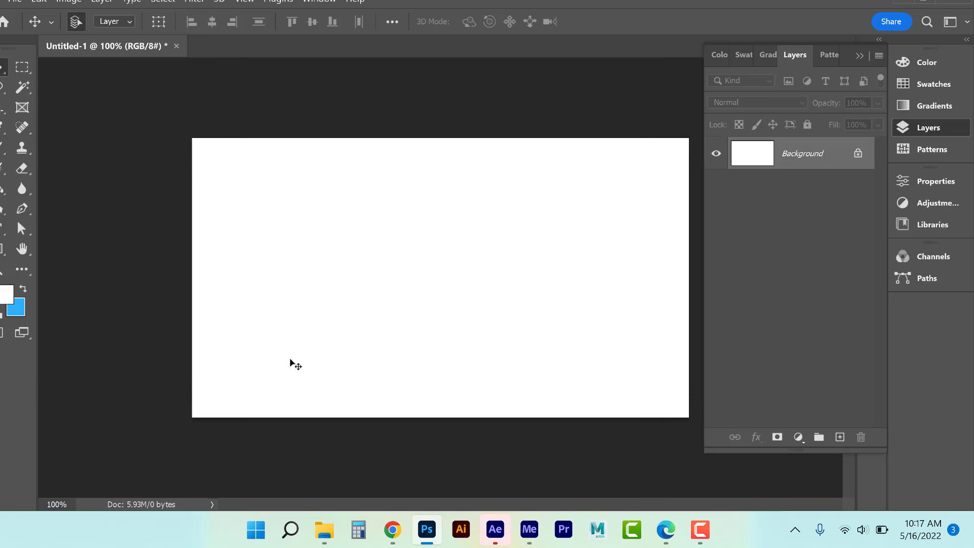
pyautogui.click(840, 437)
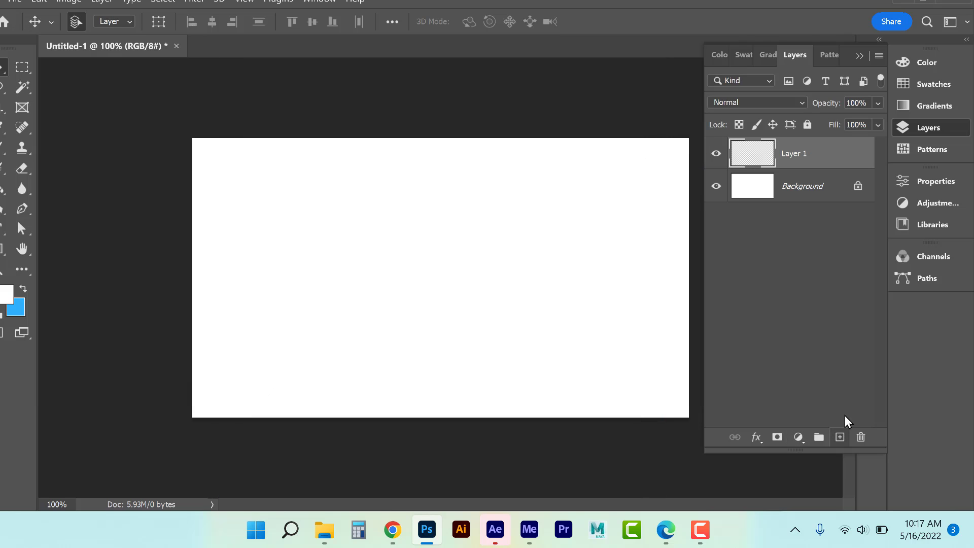
pyautogui.click(816, 196)
pyautogui.click(861, 437)
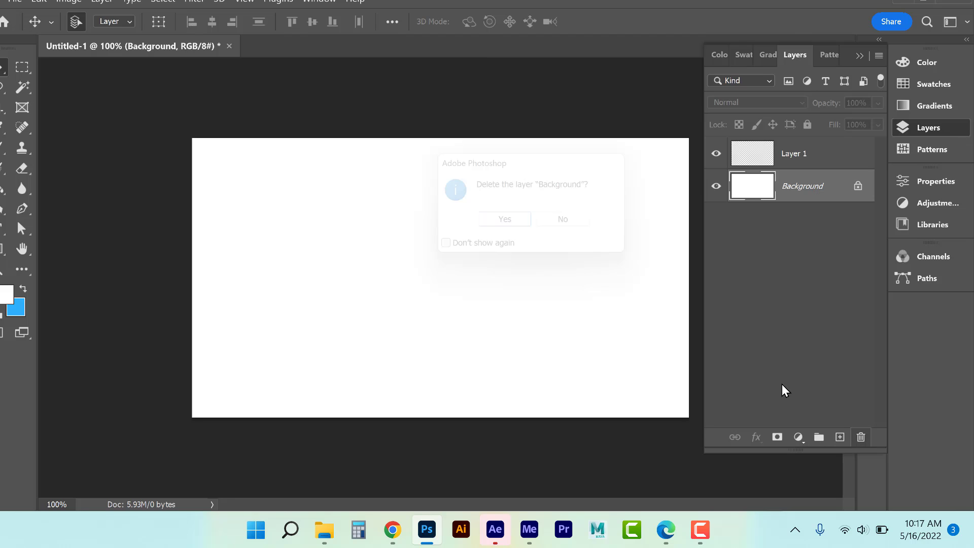
pyautogui.click(509, 226)
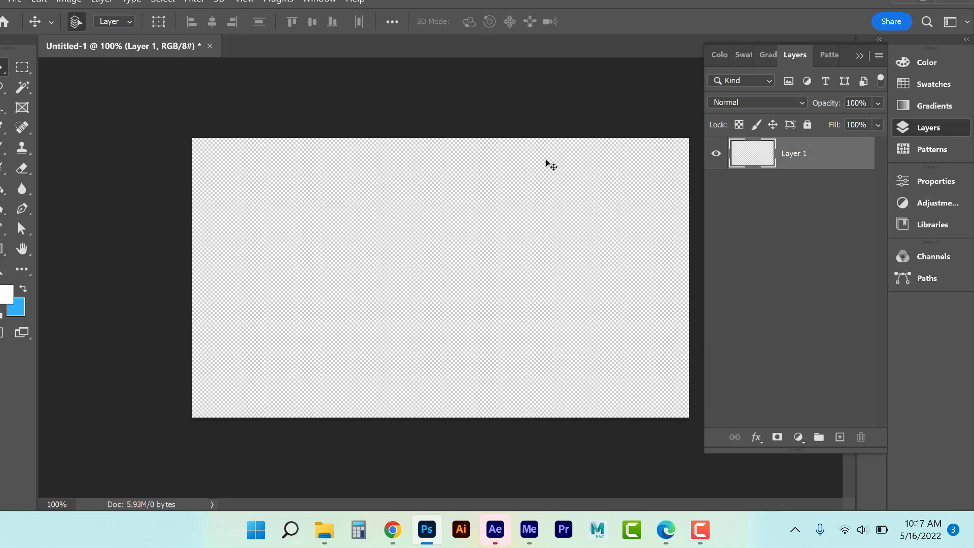
# Place the Spiderman image from Desktop > Video Tutorials > Animating Spiderman > Assets as an embedded object and commit the placement
pyautogui.click(16, 3)
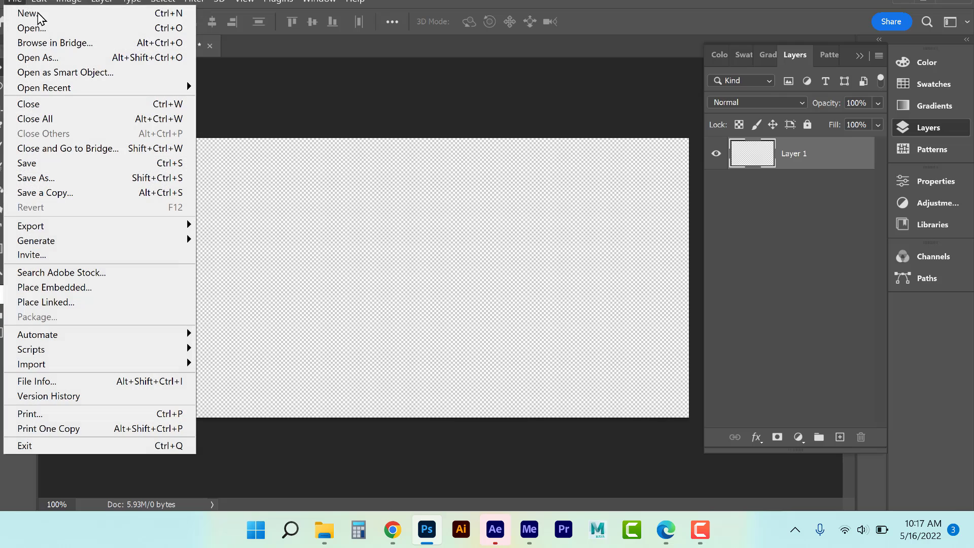
pyautogui.click(59, 285)
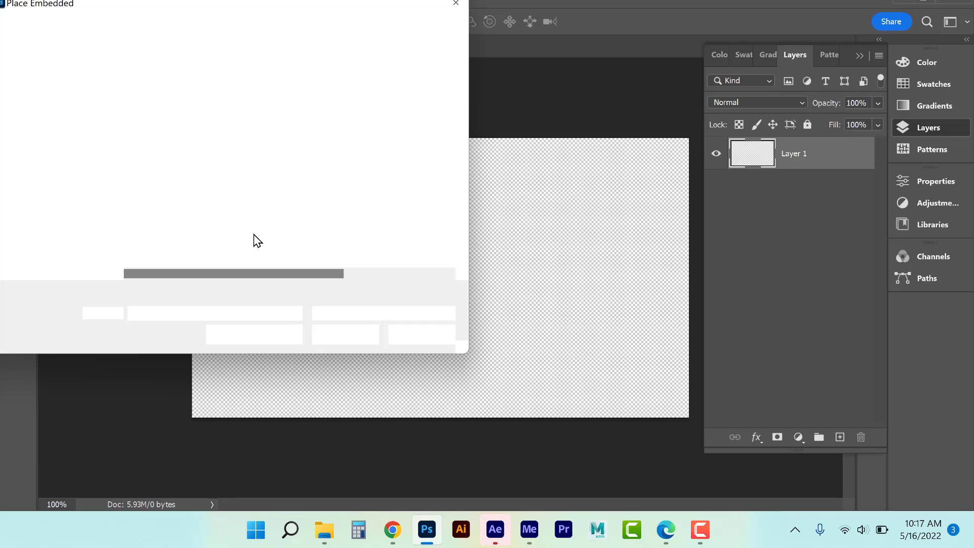
pyautogui.scroll(-3, 207, 224)
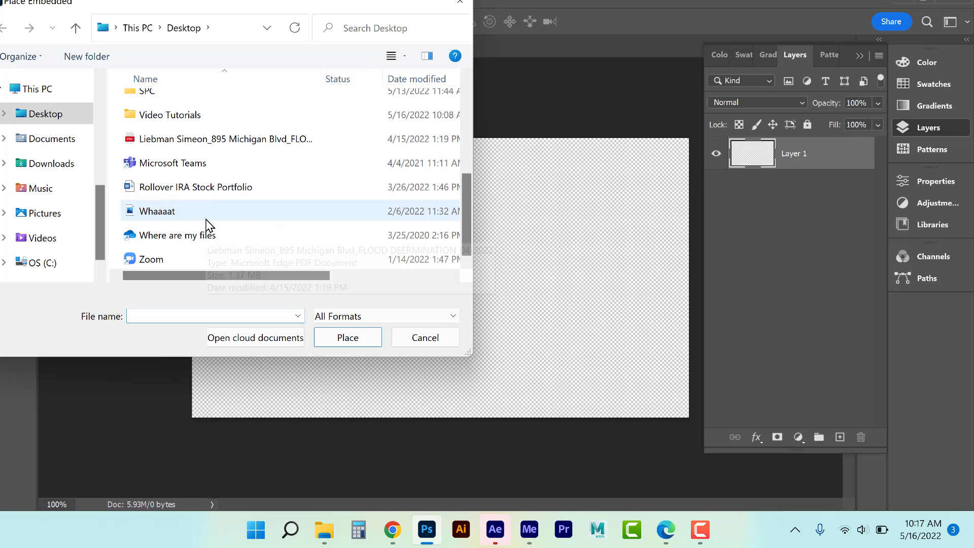
pyautogui.doubleClick(188, 120)
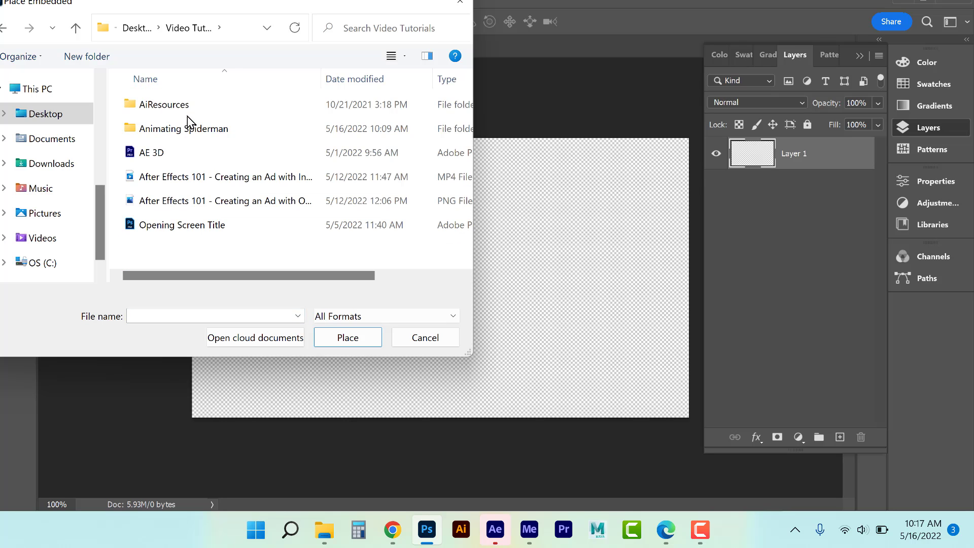
pyautogui.doubleClick(186, 127)
pyautogui.click(182, 109)
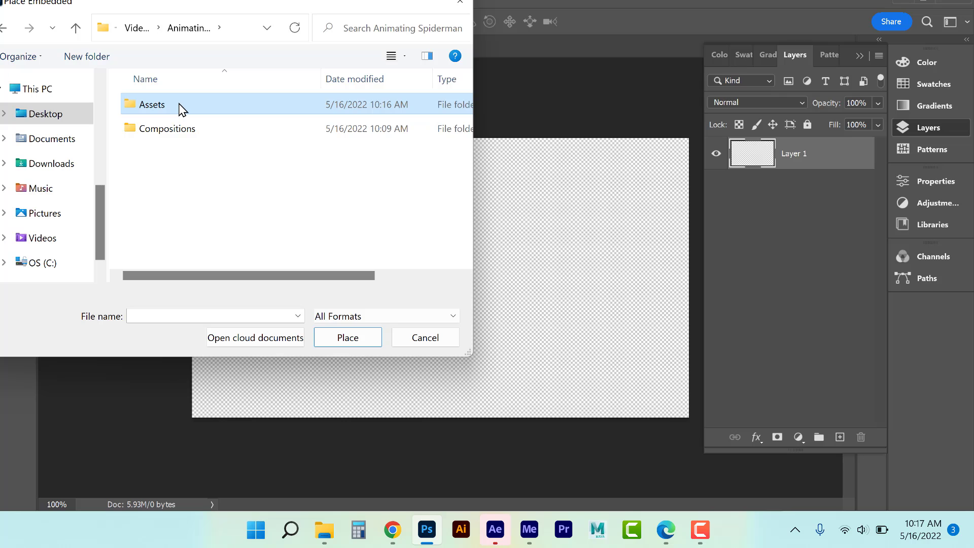
pyautogui.doubleClick(183, 109)
pyautogui.click(213, 110)
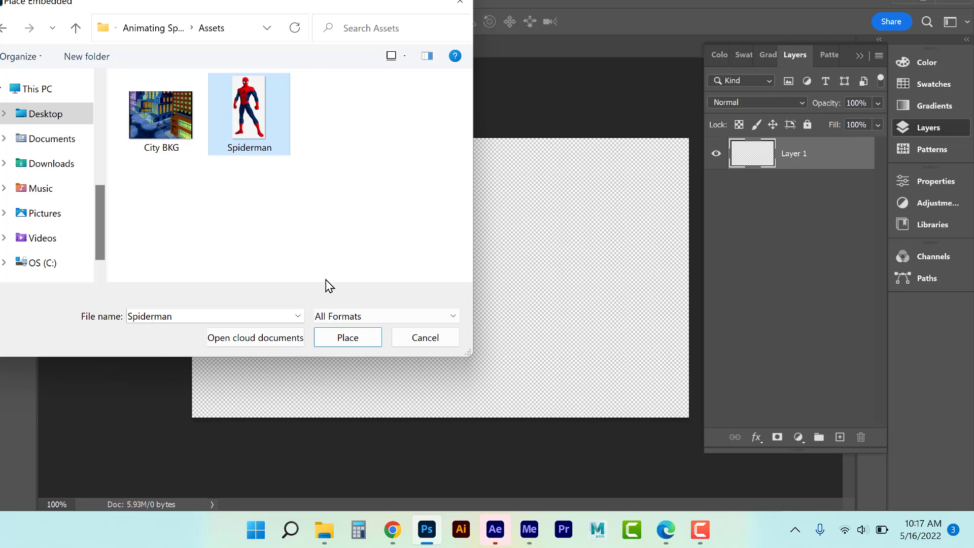
pyautogui.click(339, 329)
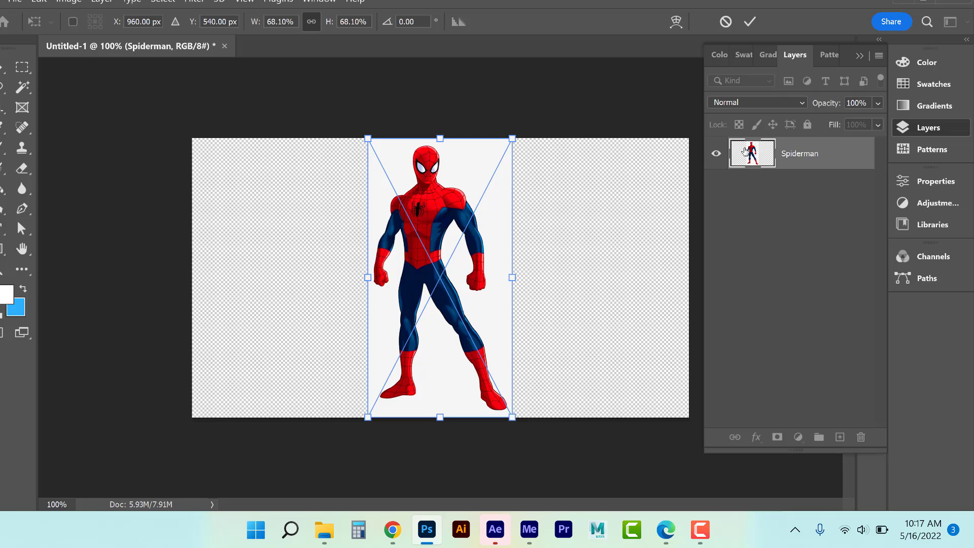
pyautogui.click(3, 70)
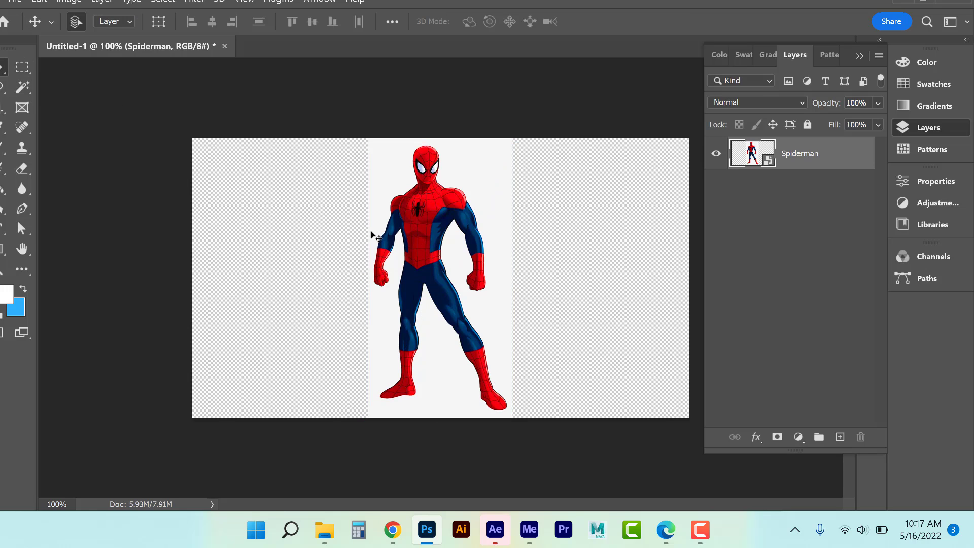
# Rasterize the Spiderman smart object layer
pyautogui.rightClick(753, 154)
pyautogui.click(813, 152)
pyautogui.rightClick(795, 152)
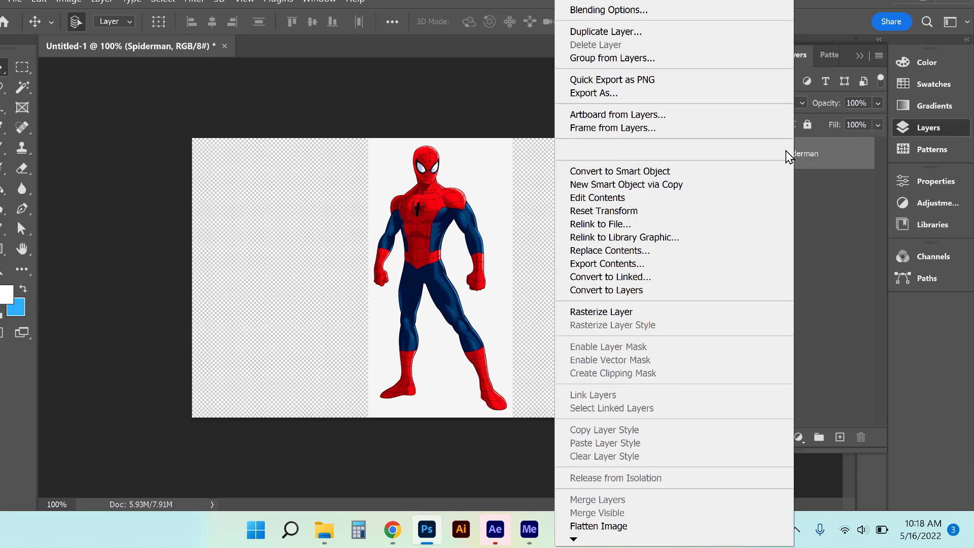
pyautogui.click(639, 313)
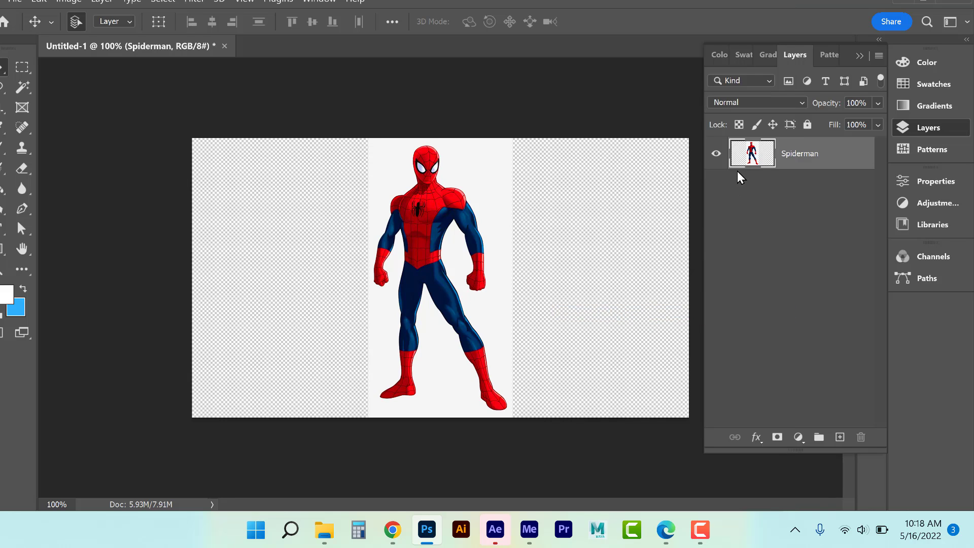
# Select the off-white background around Spider-Man with the Magic Wand and refine it in Select and Mask with 0.3 px feather and +34% shift edge
pyautogui.click(20, 89)
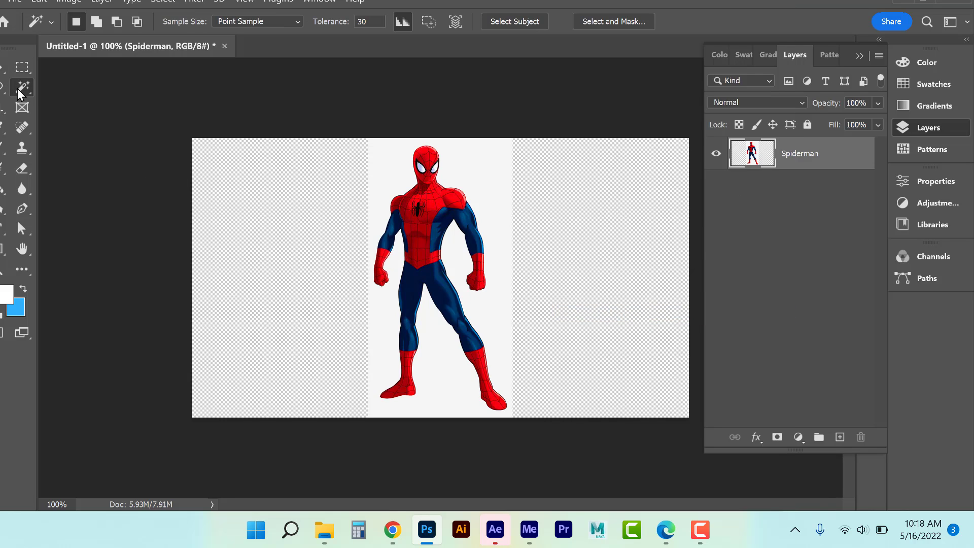
pyautogui.click(390, 168)
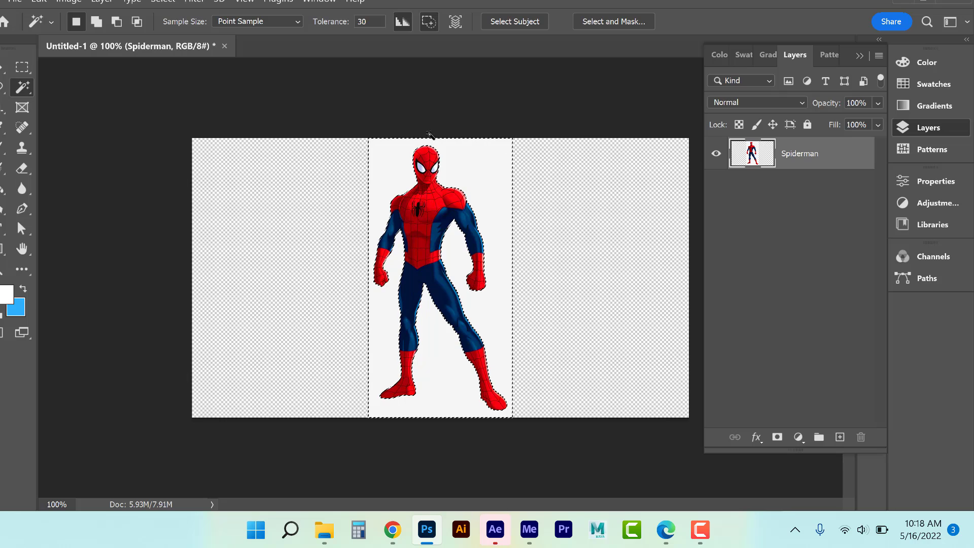
pyautogui.click(606, 19)
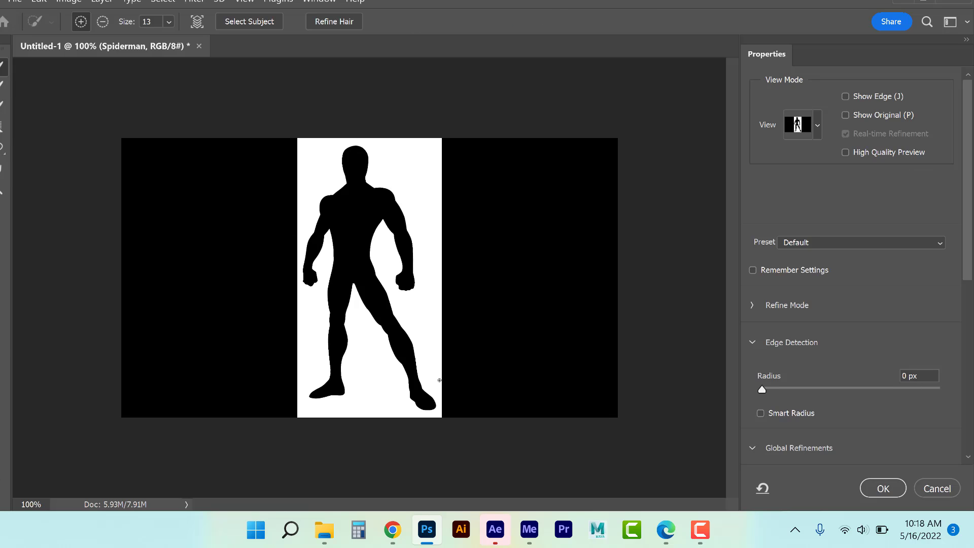
pyautogui.scroll(-1, 862, 178)
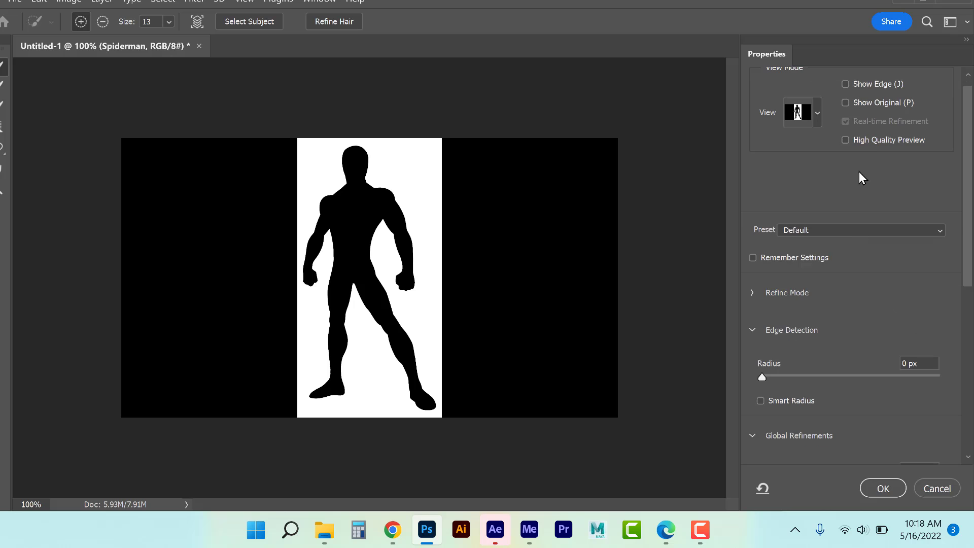
pyautogui.click(815, 114)
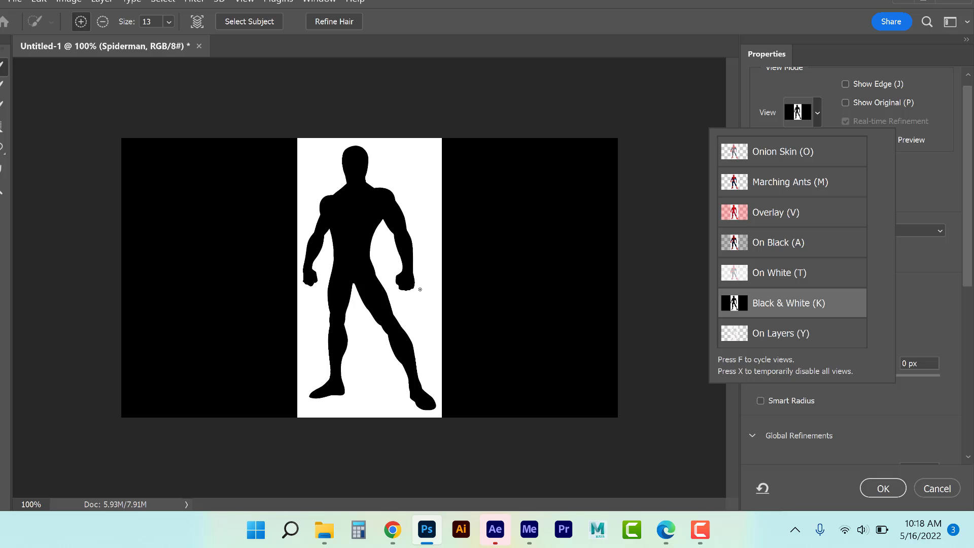
pyautogui.click(901, 413)
pyautogui.scroll(-5, 894, 408)
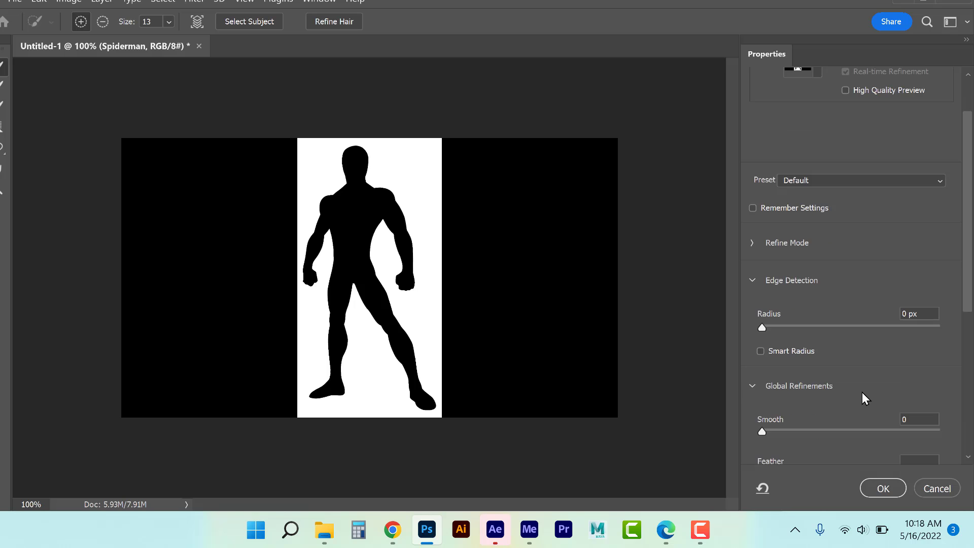
pyautogui.scroll(-5, 858, 393)
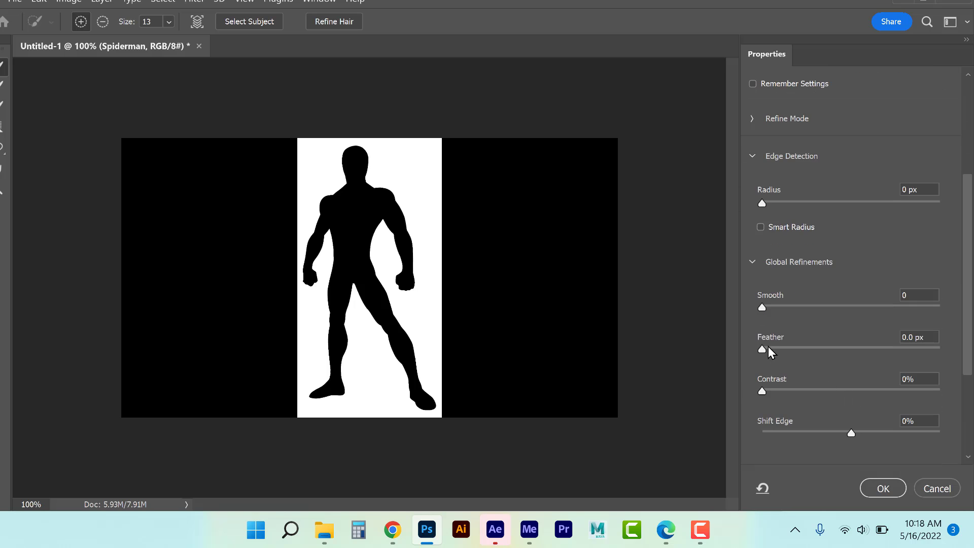
pyautogui.moveTo(762, 349); pyautogui.dragTo(764, 350)
pyautogui.click(907, 336)
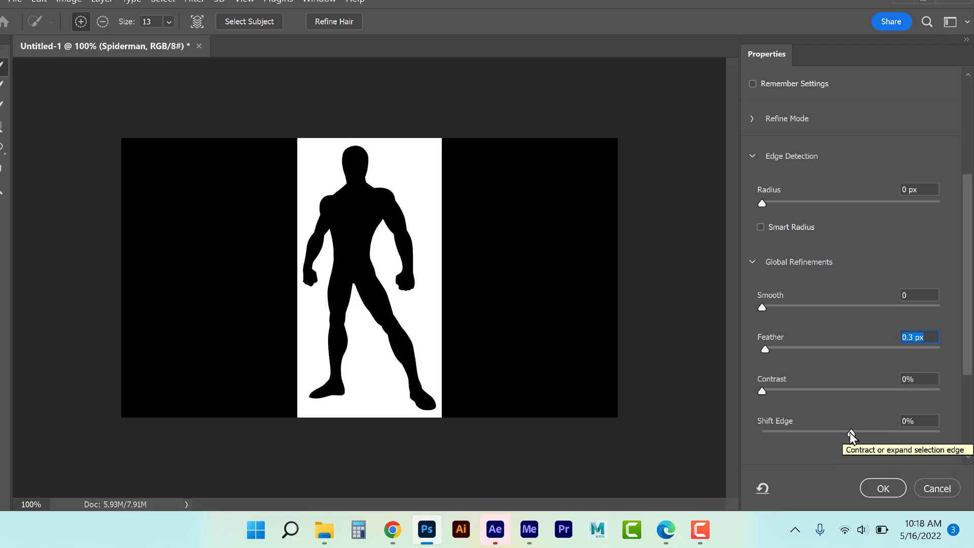
pyautogui.moveTo(850, 433); pyautogui.dragTo(881, 436)
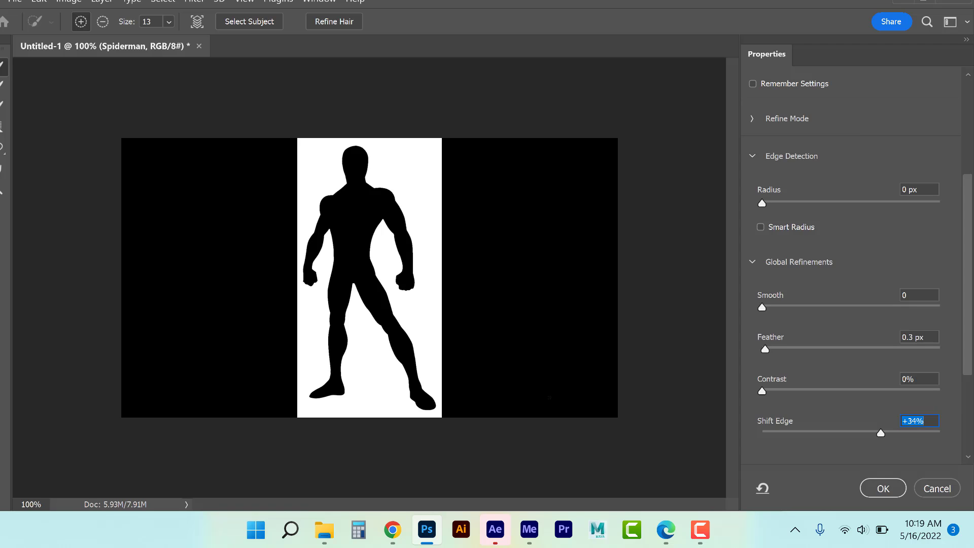
pyautogui.click(883, 488)
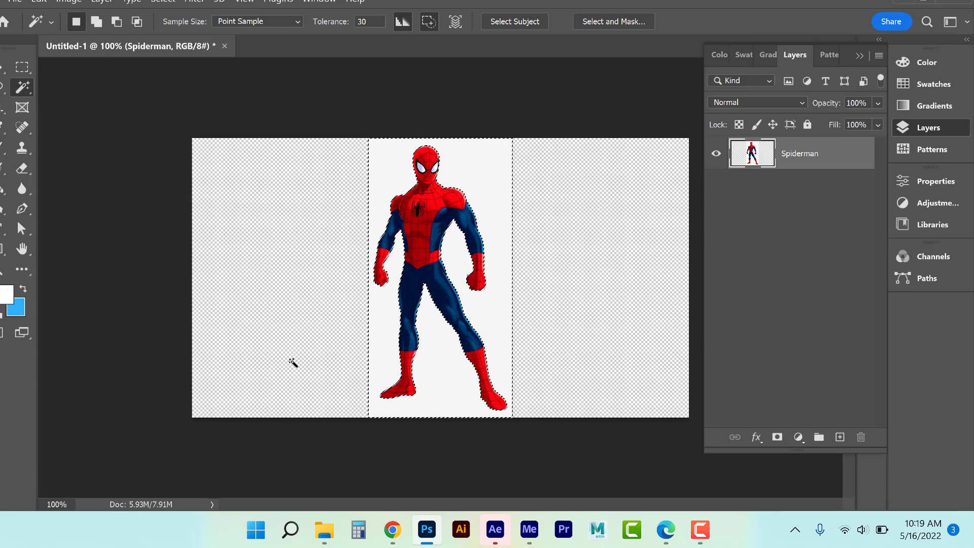
# Delete the selected background around the Spider-Man figure and clear the selection
pyautogui.press('Delete')
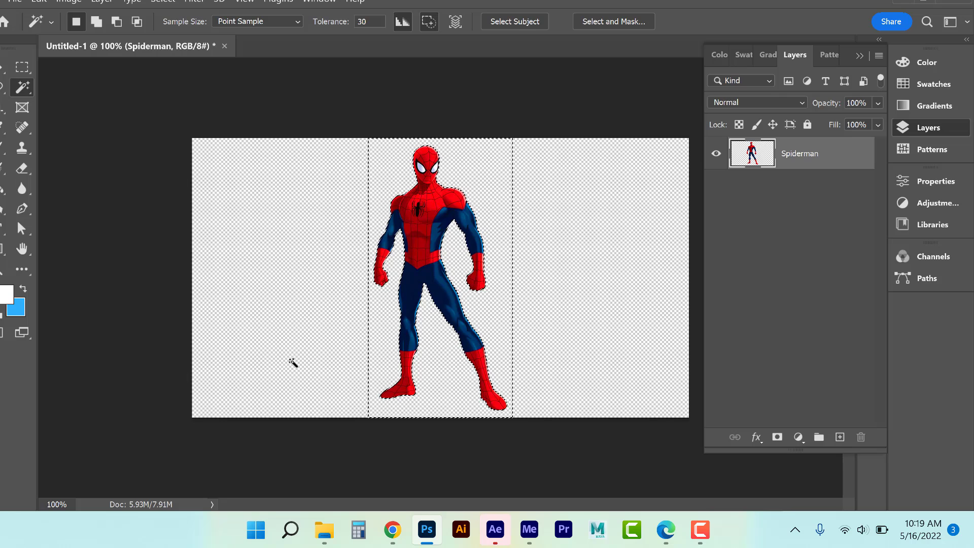
pyautogui.hotkey('ctrl', 'd')
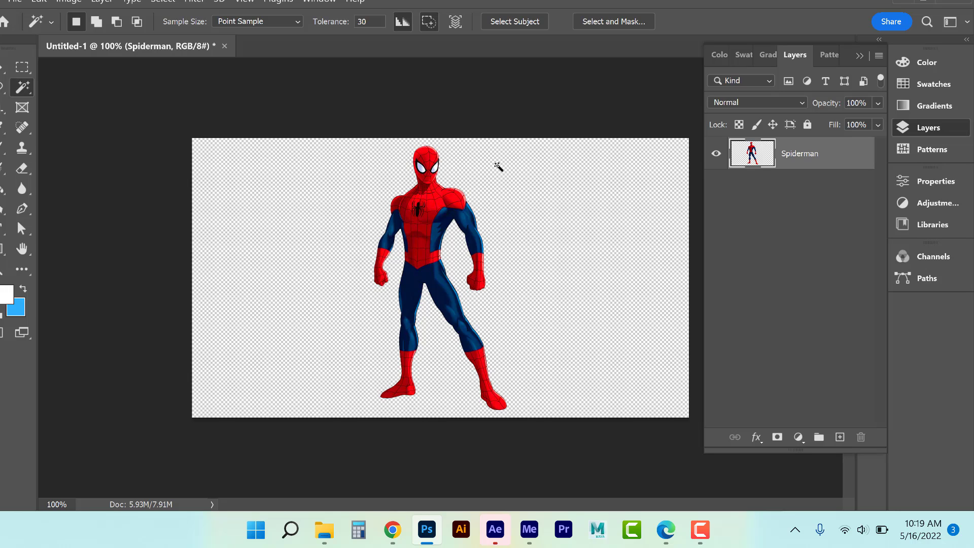
# Save the document as a Photoshop file named Spiderman in the Animating Spiderman > Compositions folder with Maximize Compatibility on
pyautogui.click(16, 4)
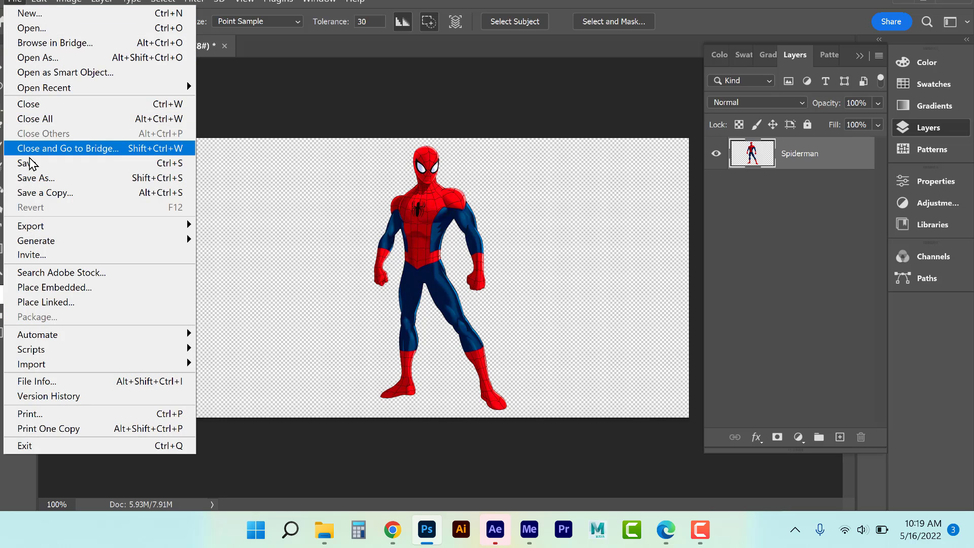
pyautogui.click(33, 178)
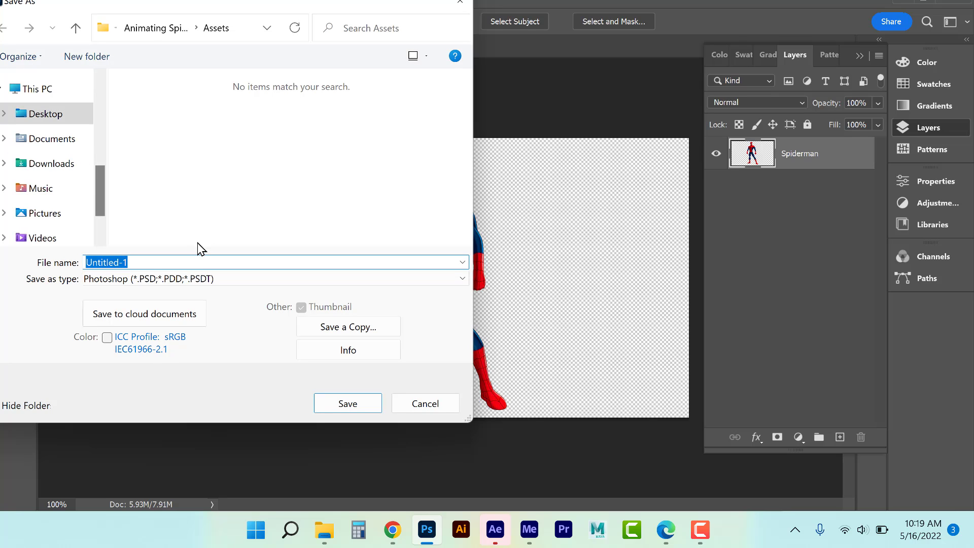
pyautogui.write('Spiderman')
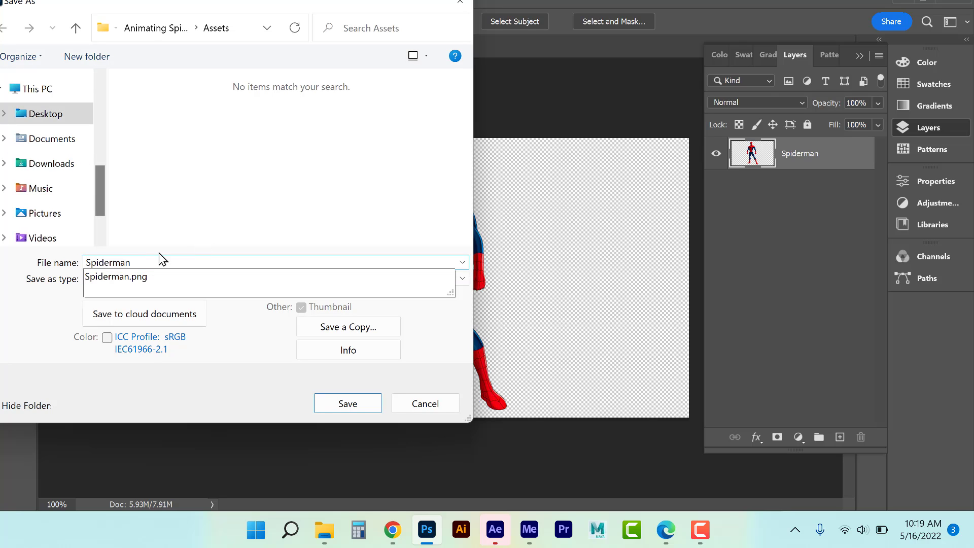
pyautogui.click(161, 29)
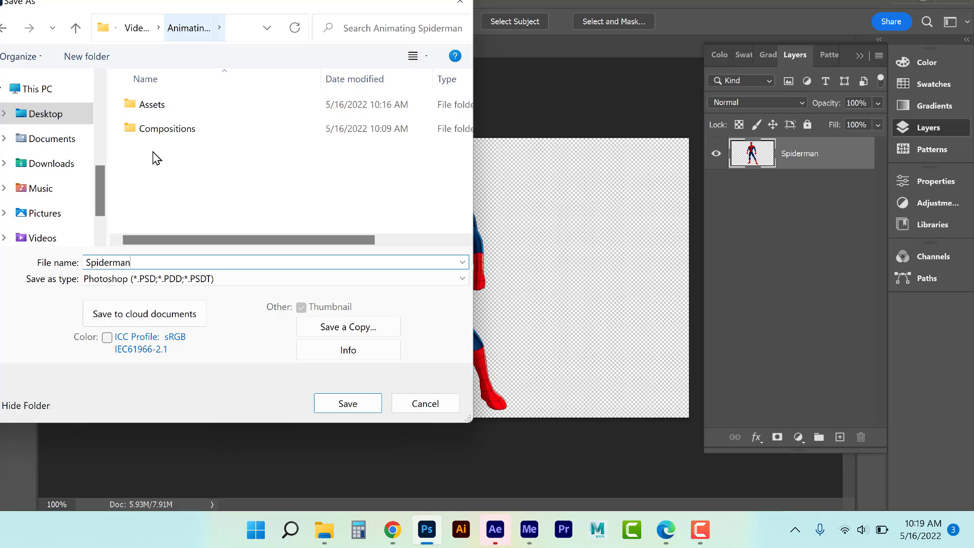
pyautogui.doubleClick(173, 129)
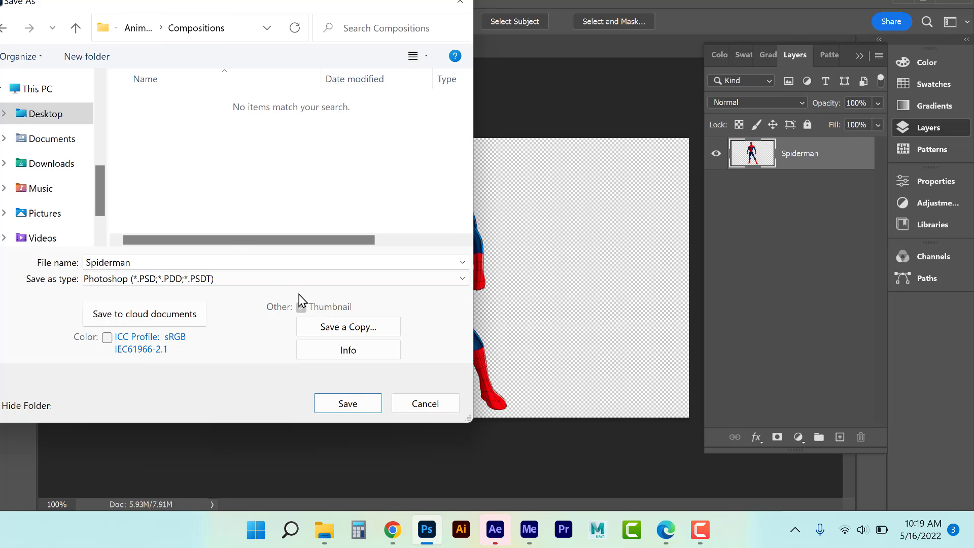
pyautogui.click(353, 407)
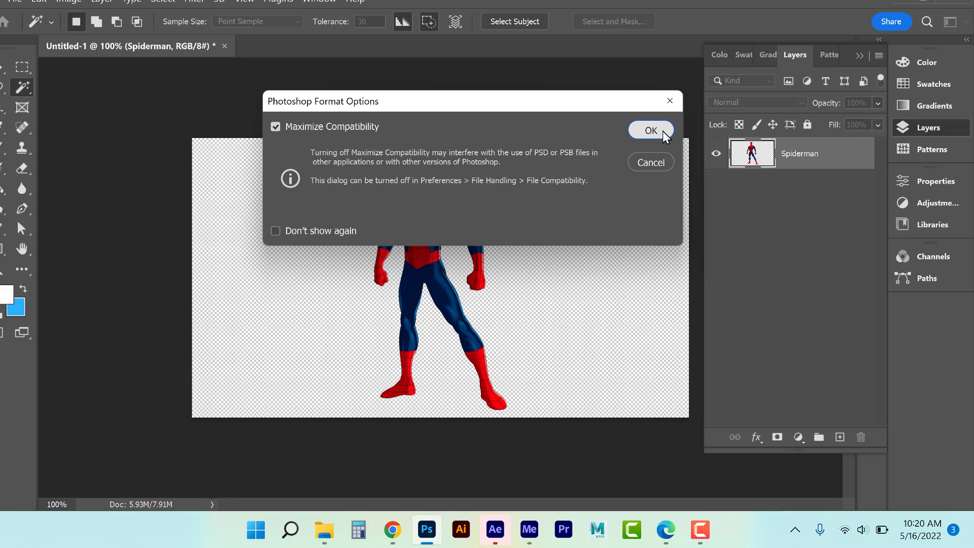
pyautogui.click(664, 132)
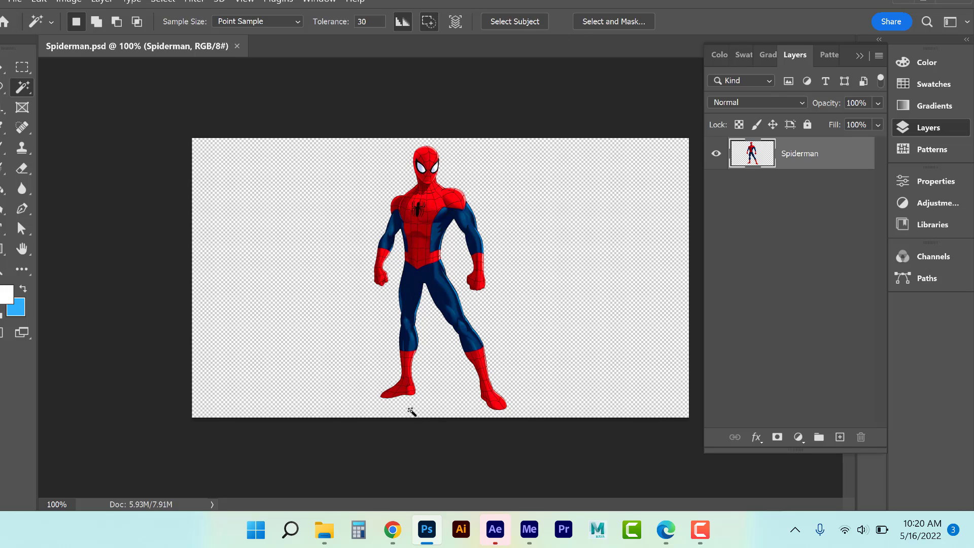
# Switch to After Effects and, in a new project, create an HDTV 1080 29.97 composition with a duration of 0;00;12;00
pyautogui.click(503, 534)
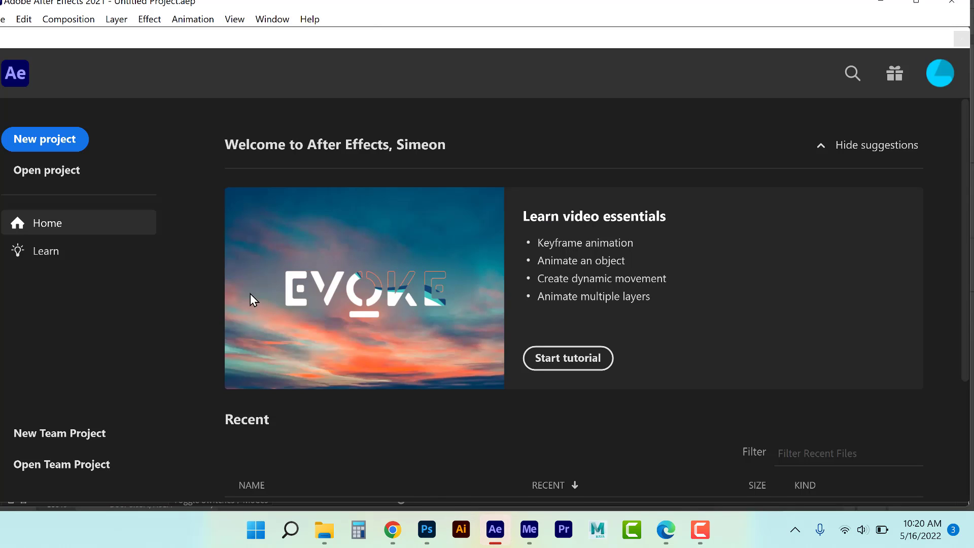
pyautogui.click(59, 139)
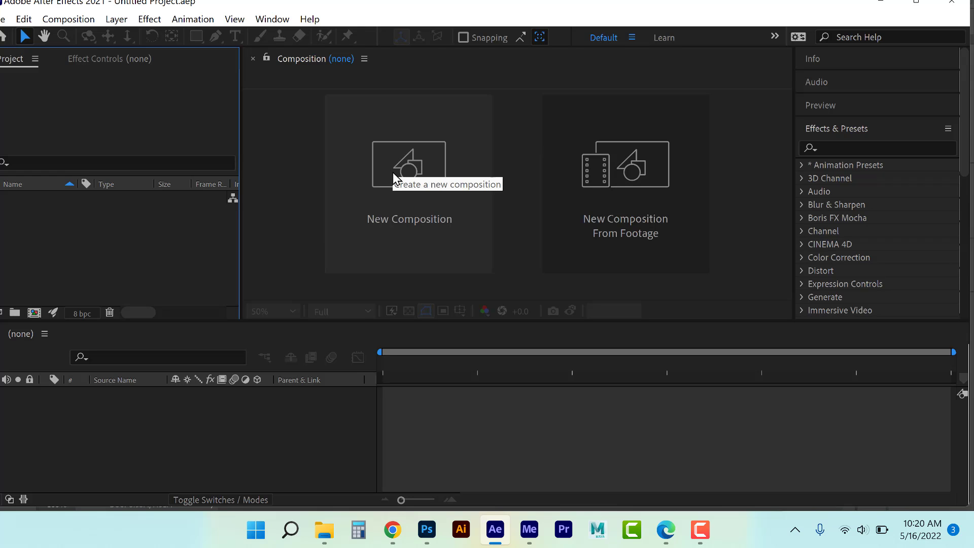
pyautogui.click(392, 172)
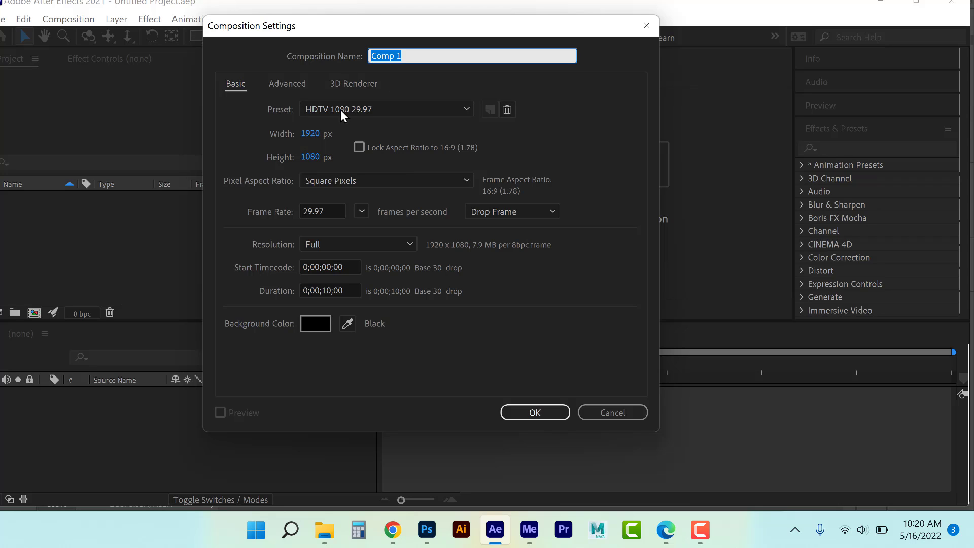
pyautogui.doubleClick(330, 290)
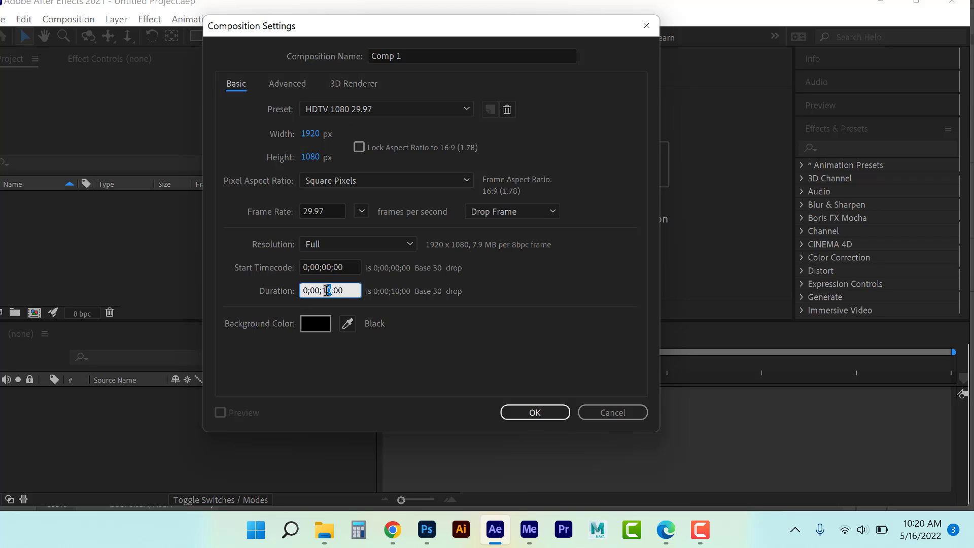
pyautogui.write('12')
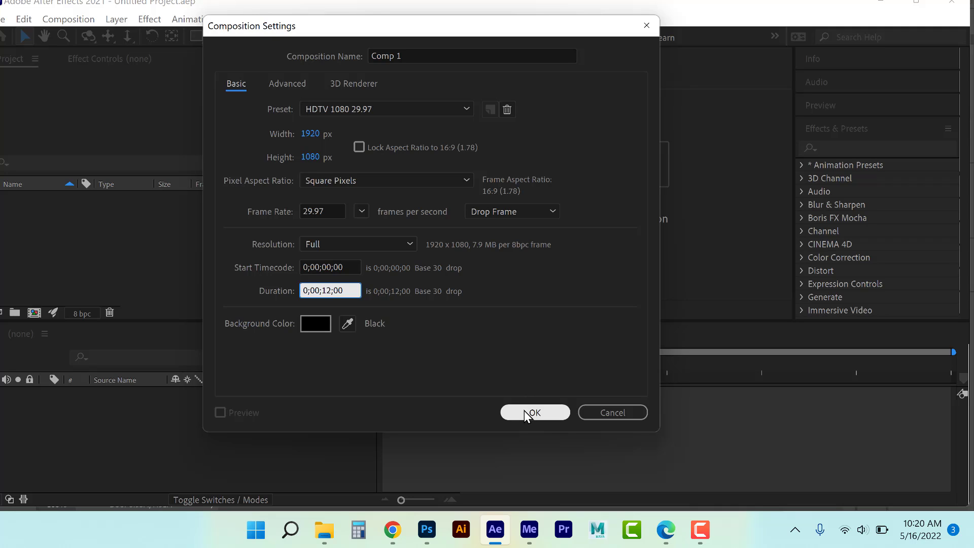
pyautogui.click(524, 411)
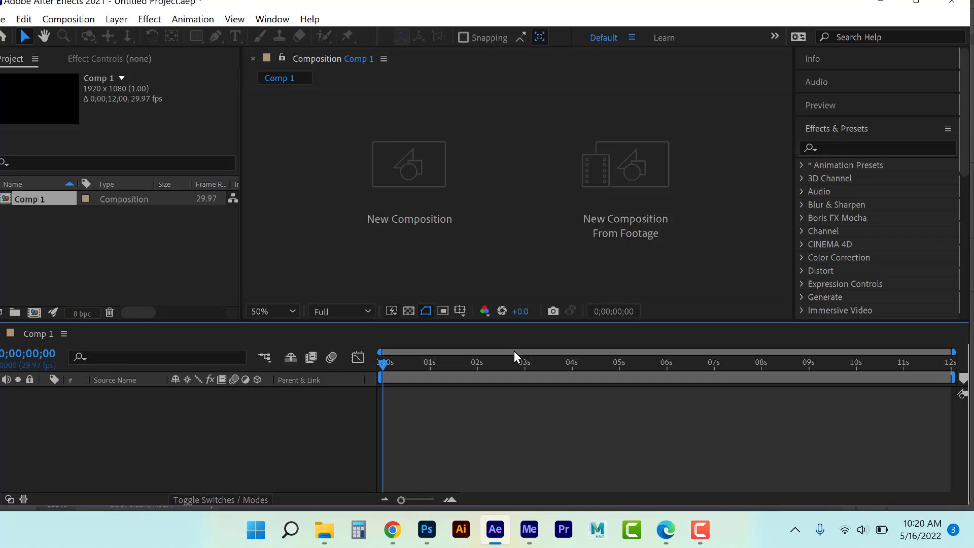
# Show the transparency grid in the composition viewer and turn it off again
pyautogui.click(408, 312)
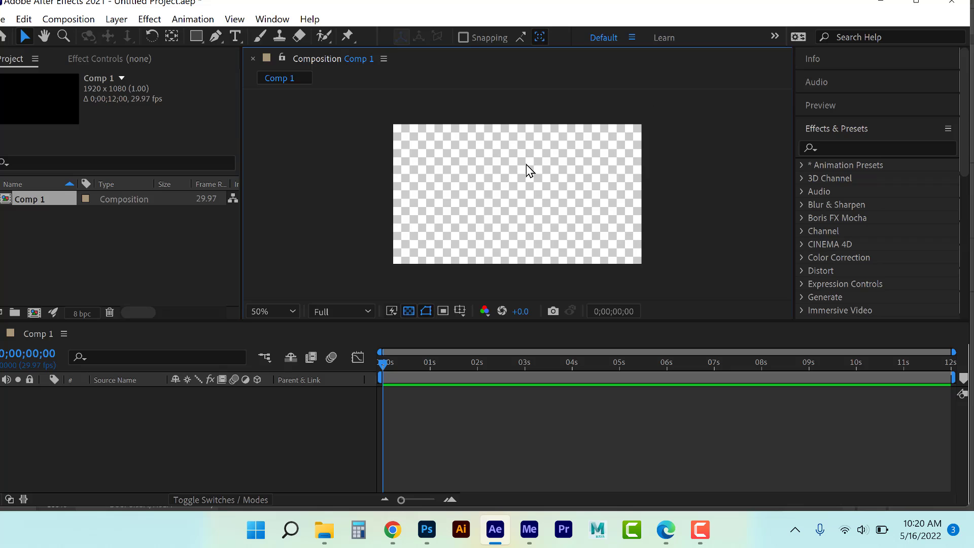
pyautogui.click(405, 314)
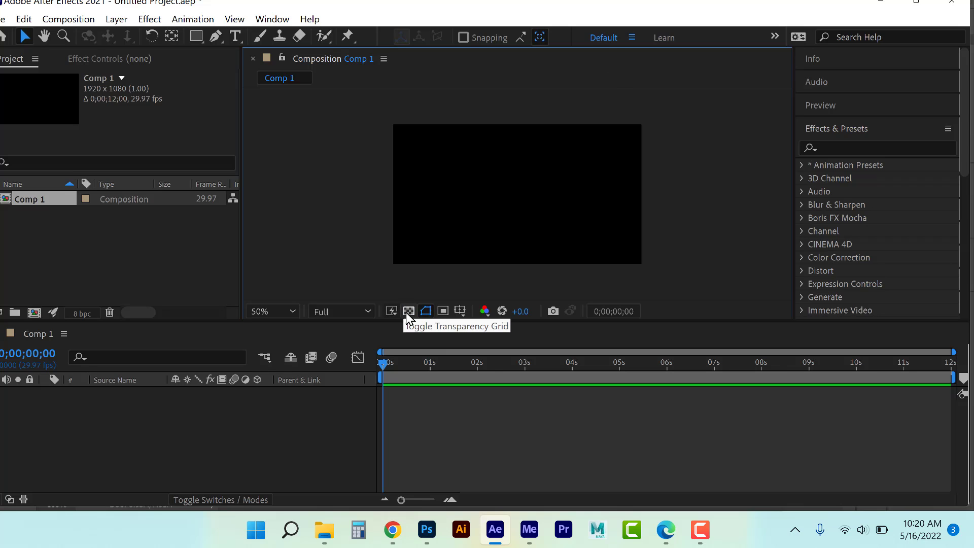
pyautogui.click(406, 313)
pyautogui.click(406, 313)
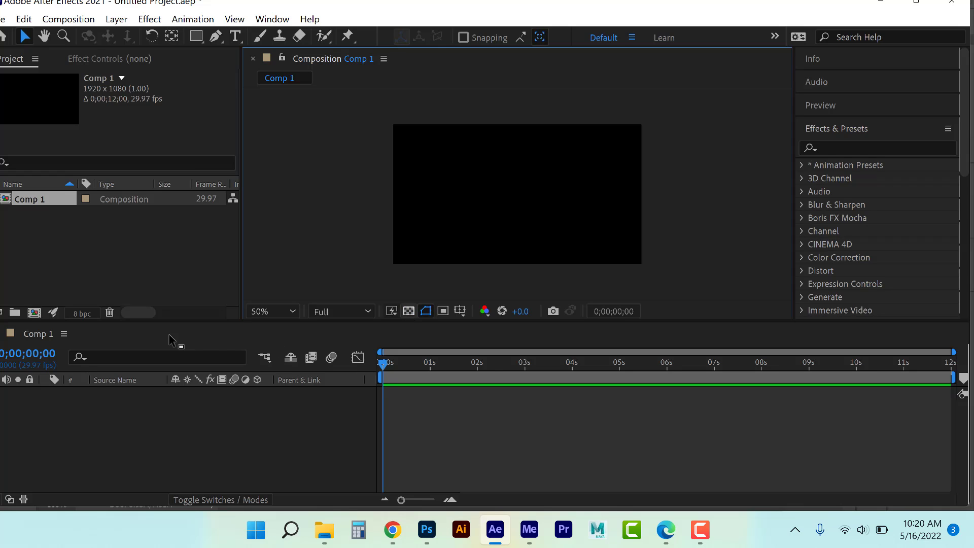
# Import Spiderman.psd from Video Tutorials > Animating Spiderman > Compositions as Composition - Retain Layer Sizes with editable layer styles
pyautogui.rightClick(68, 250)
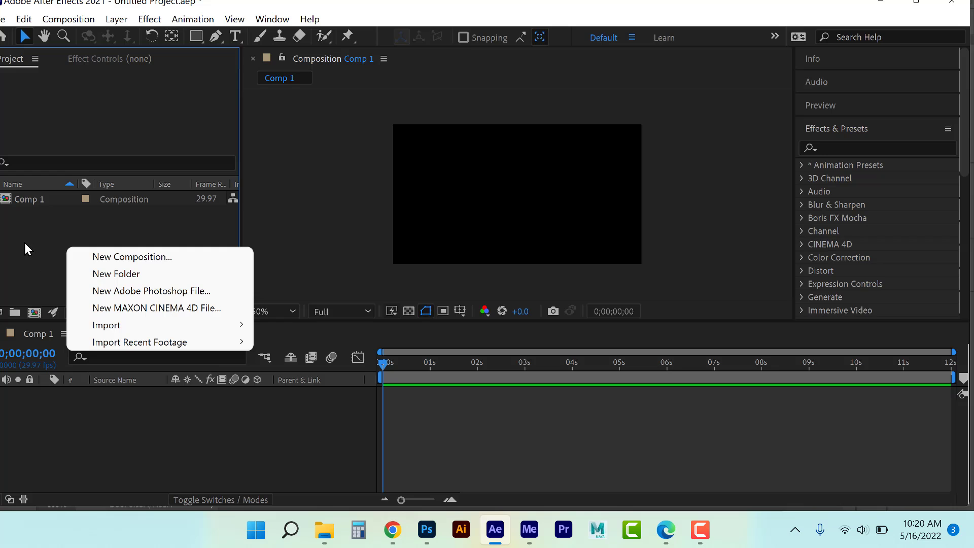
pyautogui.rightClick(42, 234)
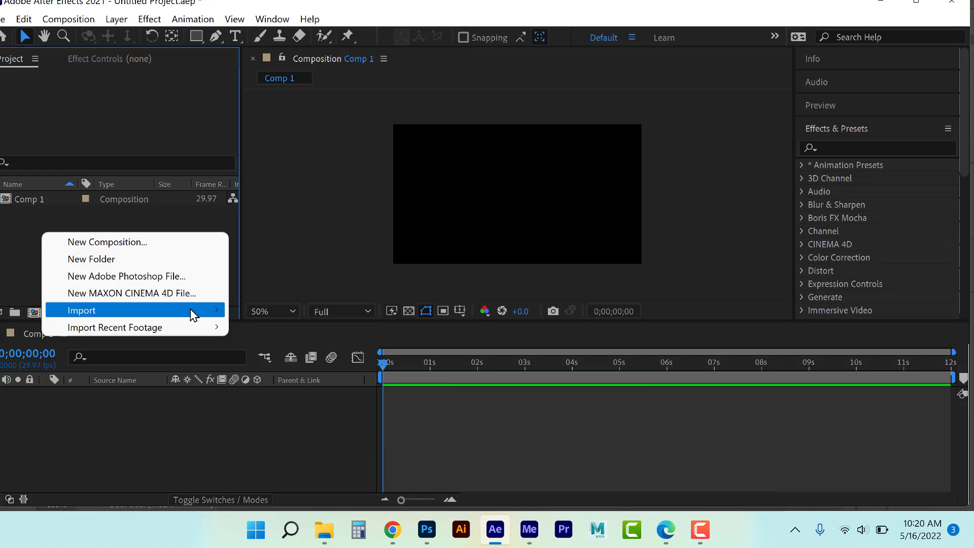
pyautogui.moveTo(191, 312)
pyautogui.click(245, 309)
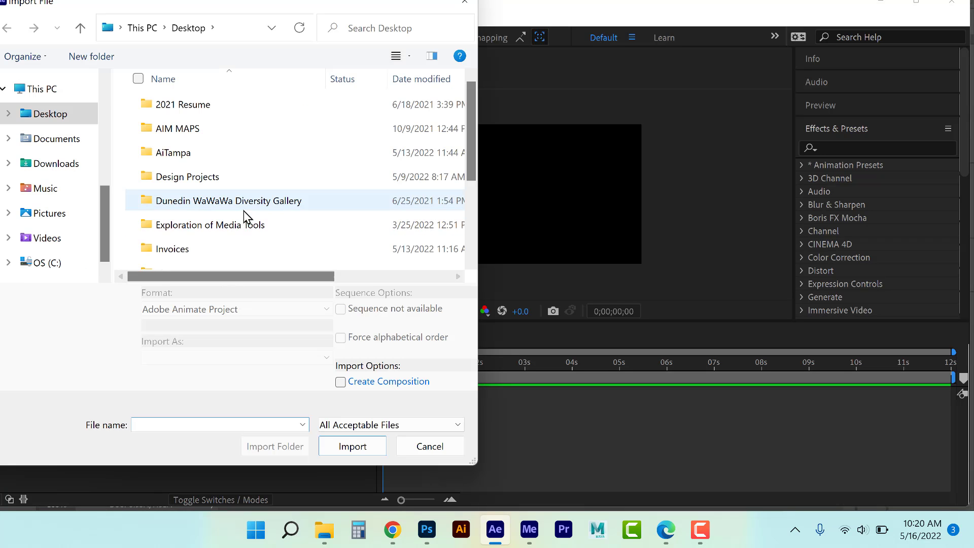
pyautogui.scroll(-2, 245, 212)
pyautogui.doubleClick(230, 191)
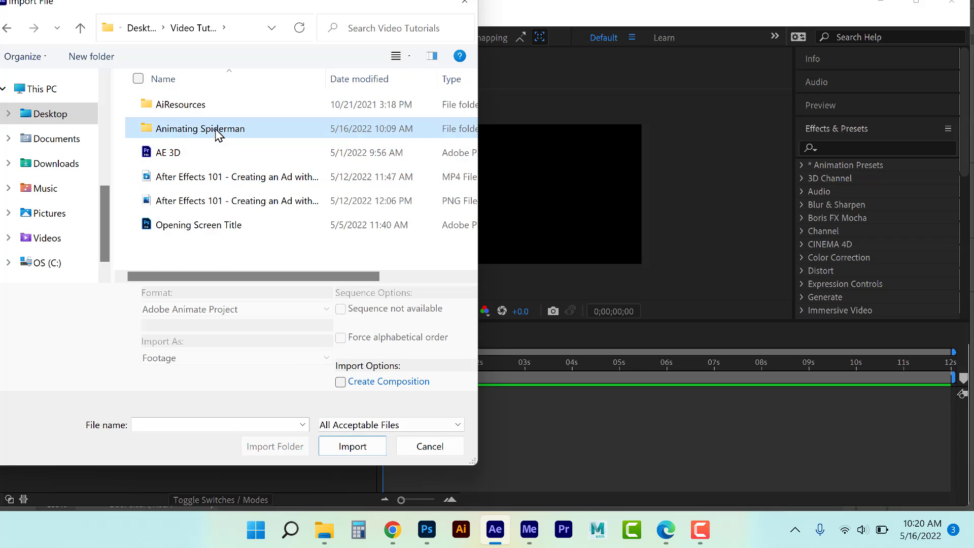
pyautogui.doubleClick(228, 192)
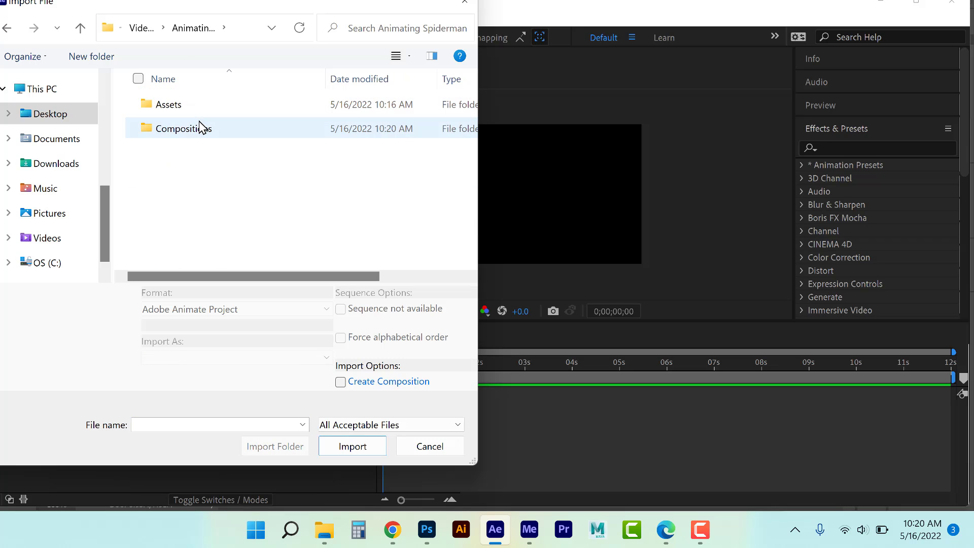
pyautogui.doubleClick(200, 128)
pyautogui.click(187, 126)
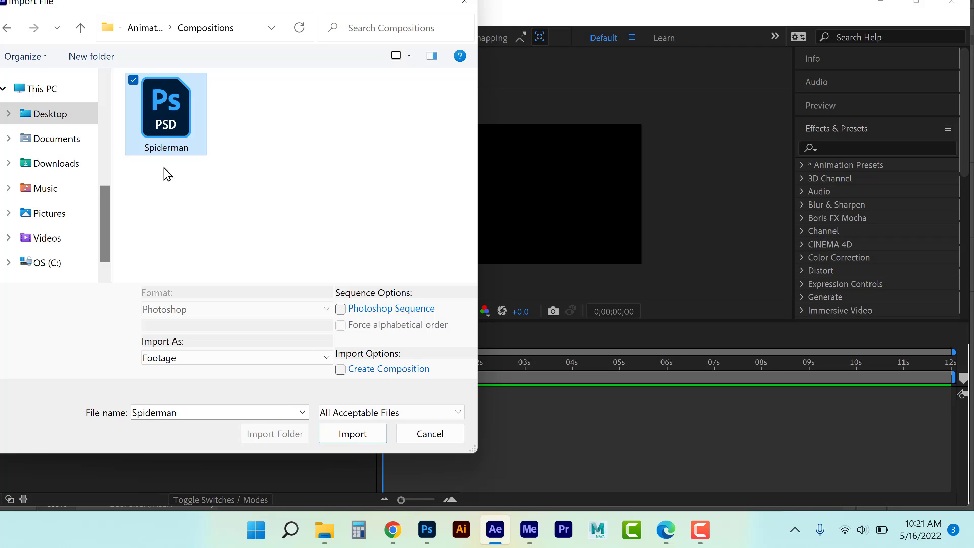
pyautogui.click(169, 358)
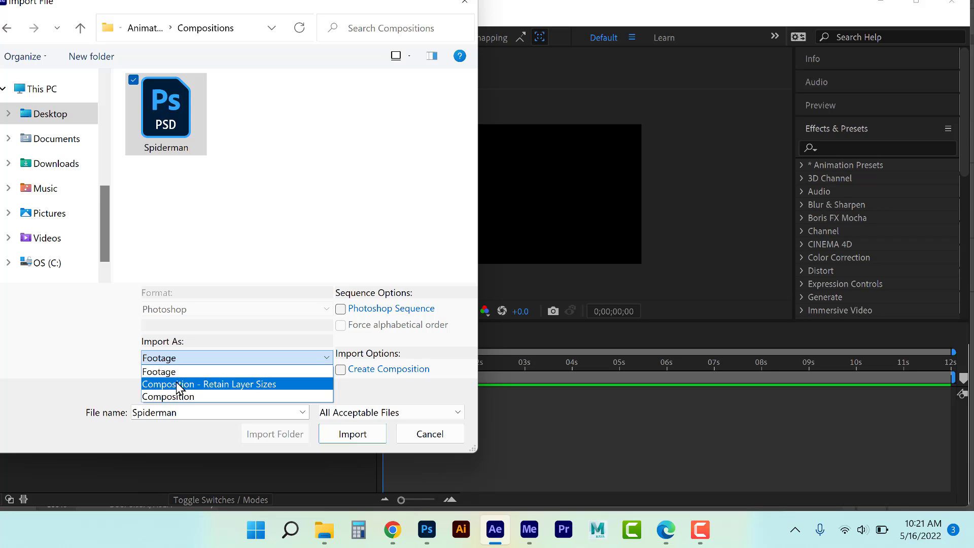
pyautogui.click(190, 116)
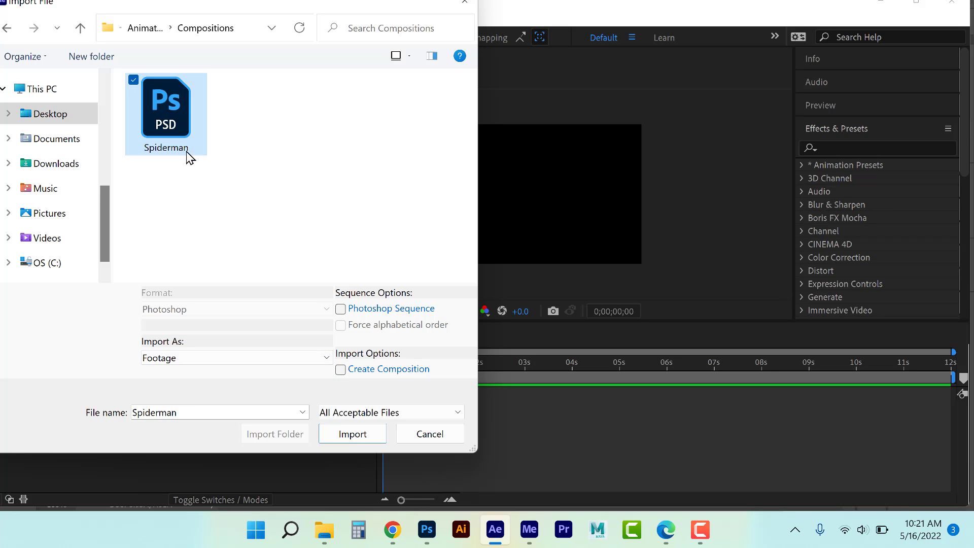
pyautogui.click(345, 434)
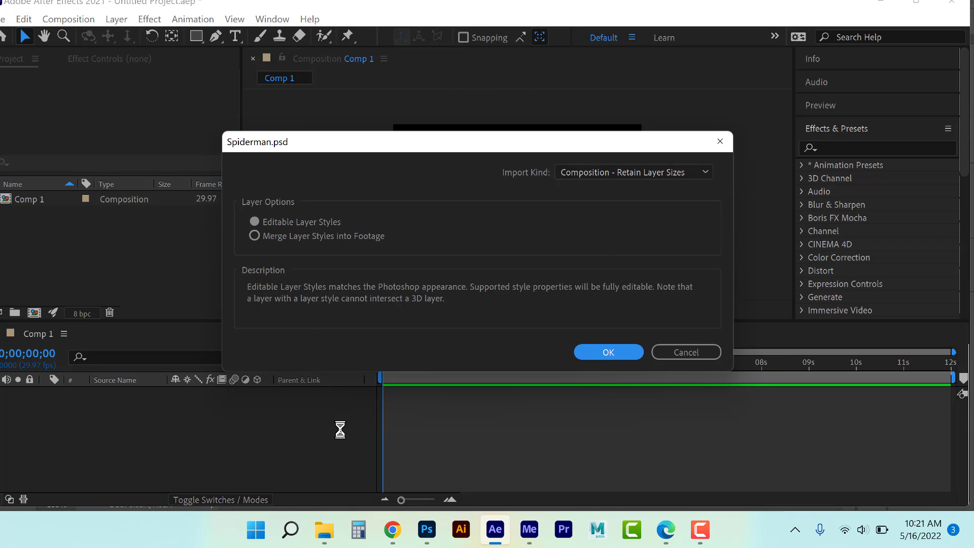
pyautogui.click(595, 355)
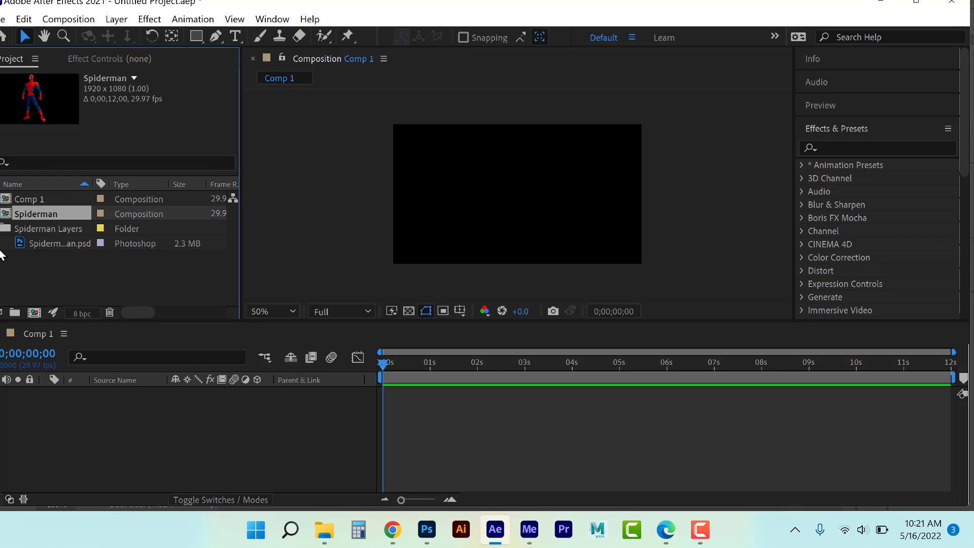
# Add the Spiderman.psd layer from the Spiderman Layers folder to Comp 1 and show the transparency grid
pyautogui.click(41, 240)
pyautogui.moveTo(53, 242); pyautogui.dragTo(47, 440)
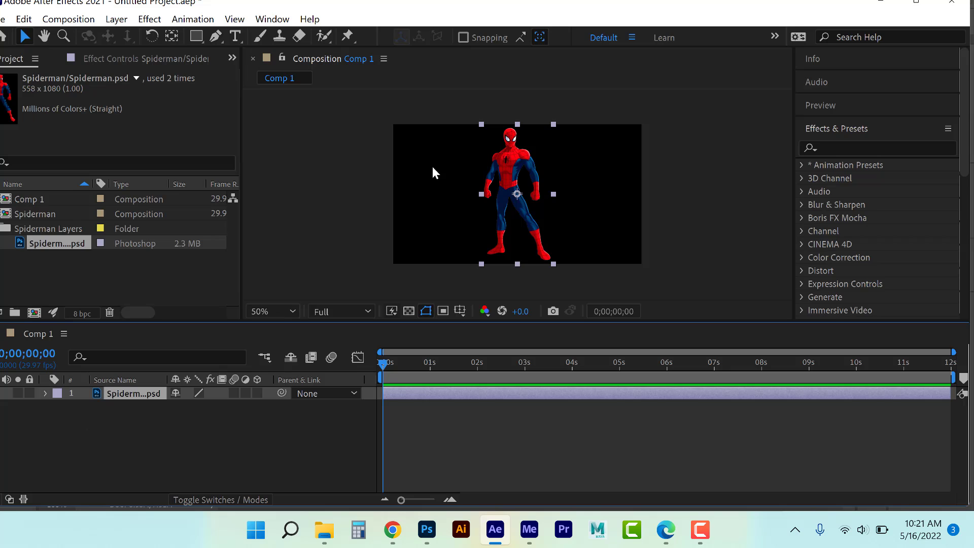
pyautogui.click(409, 307)
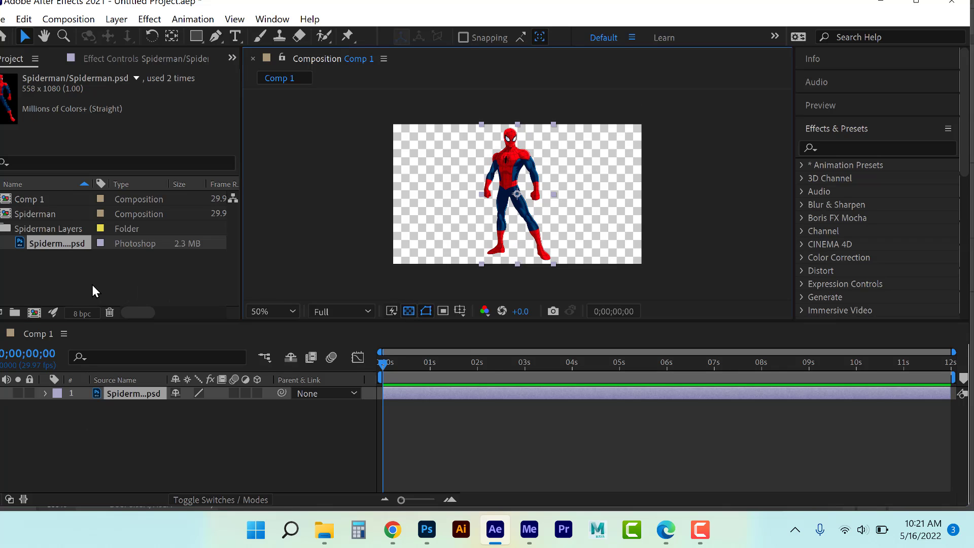
# Import the City BKG image from the Animating Spiderman > Assets folder as footage
pyautogui.rightClick(99, 266)
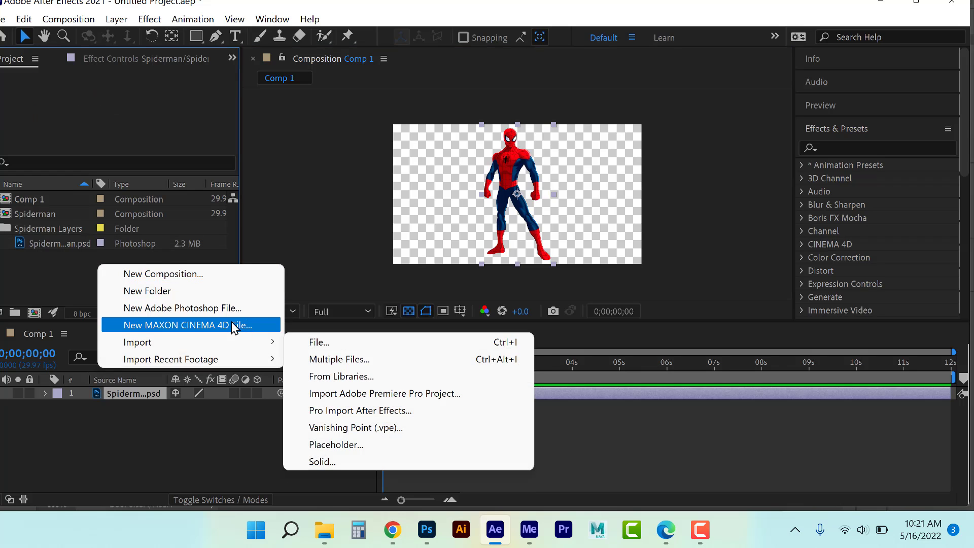
pyautogui.click(314, 343)
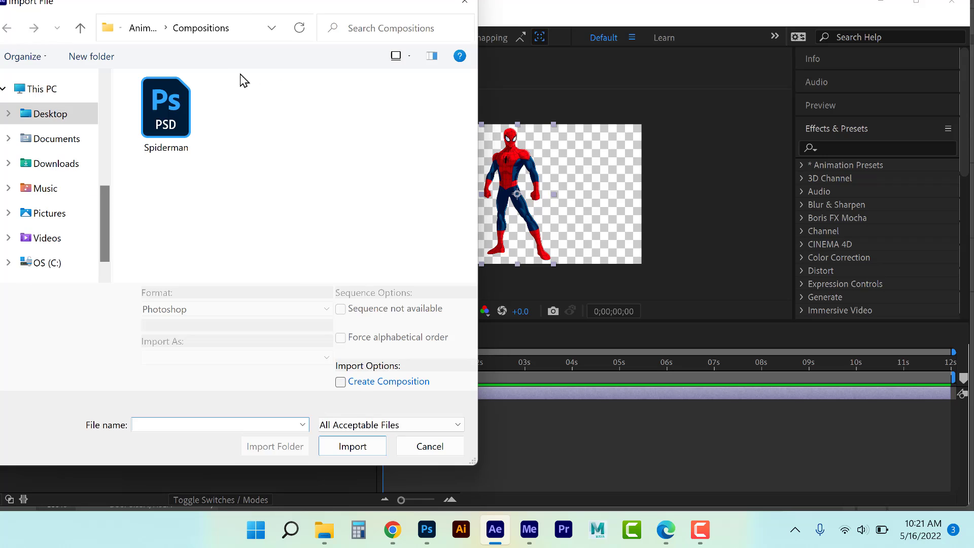
pyautogui.click(144, 27)
pyautogui.click(187, 103)
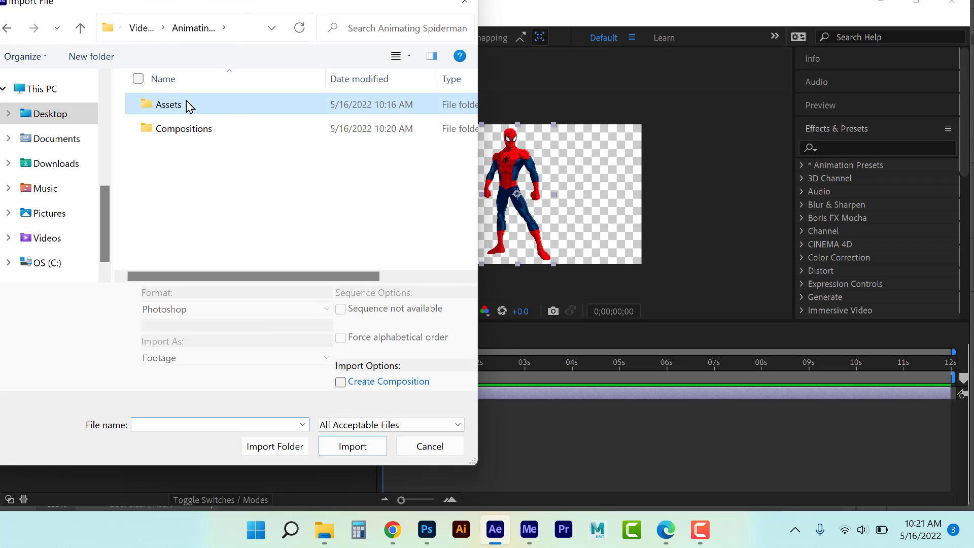
pyautogui.doubleClick(187, 103)
pyautogui.click(136, 116)
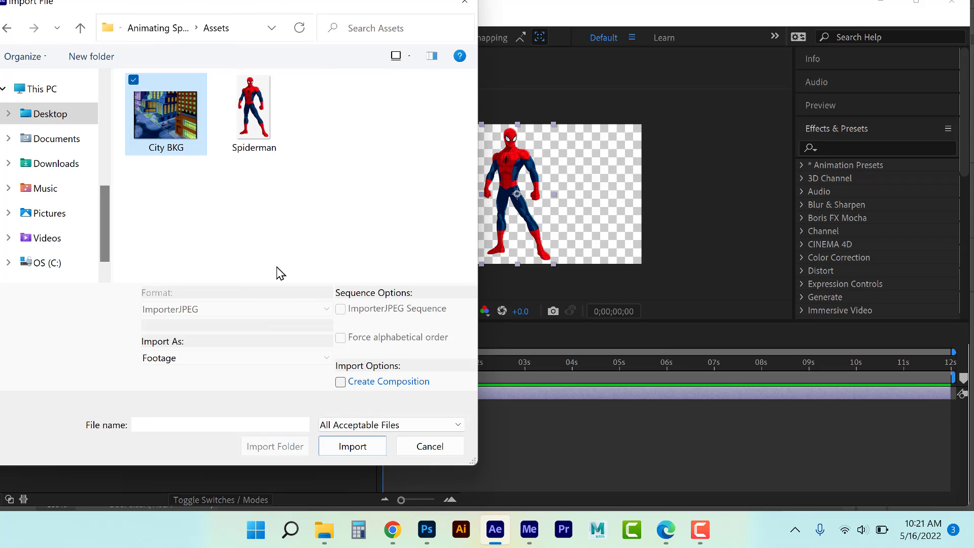
pyautogui.click(353, 449)
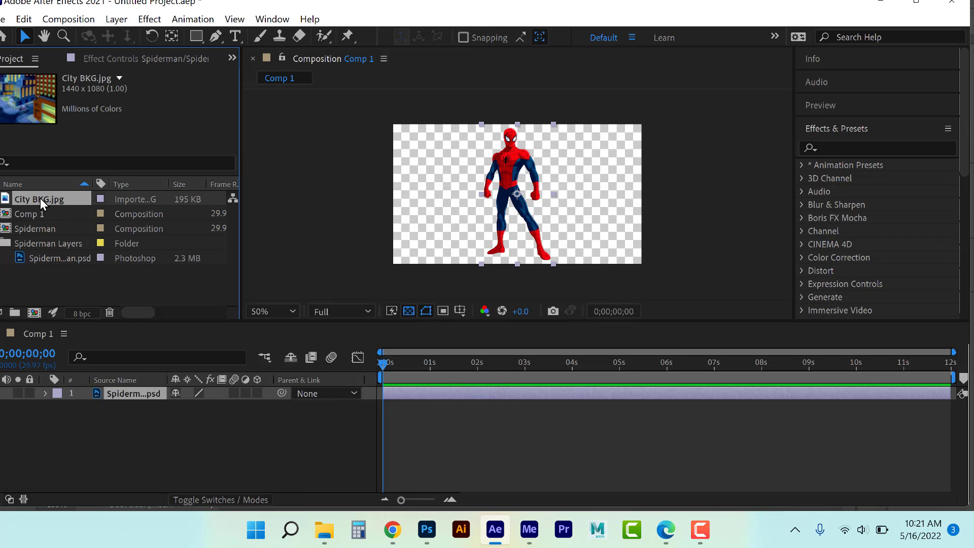
# Place City BKG.jpg beneath the Spider-Man layer in Comp 1 and scale it up proportionally to cover the whole frame
pyautogui.moveTo(49, 199); pyautogui.dragTo(29, 425)
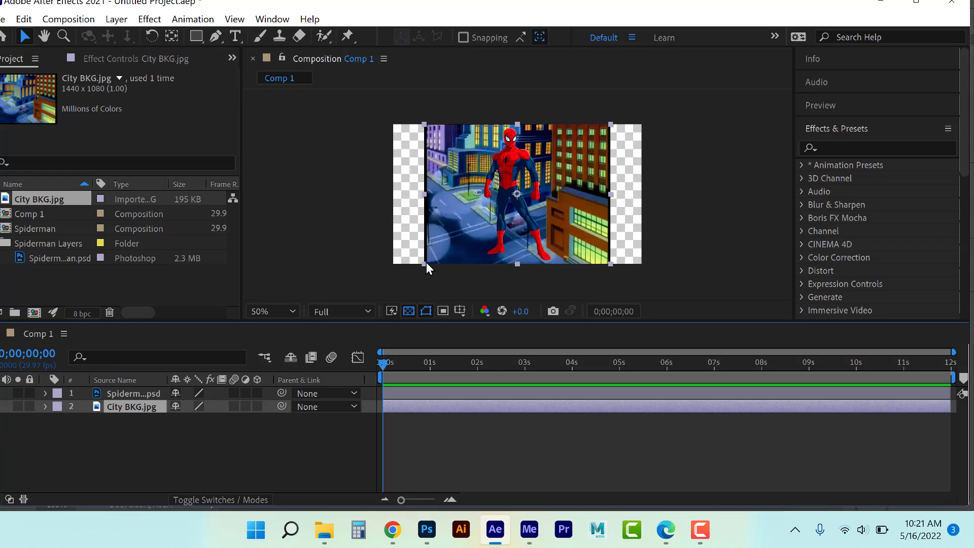
pyautogui.moveTo(425, 264); pyautogui.dragTo(381, 287)
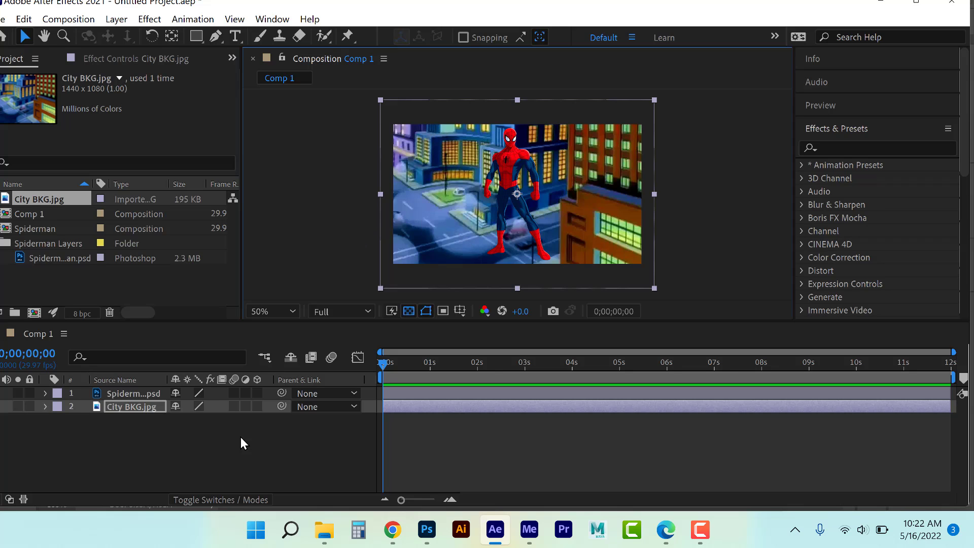
# Apply a Photo Filter to the Spider-Man layer with the Green filter, 78% density and Preserve Luminosity off
pyautogui.click(129, 392)
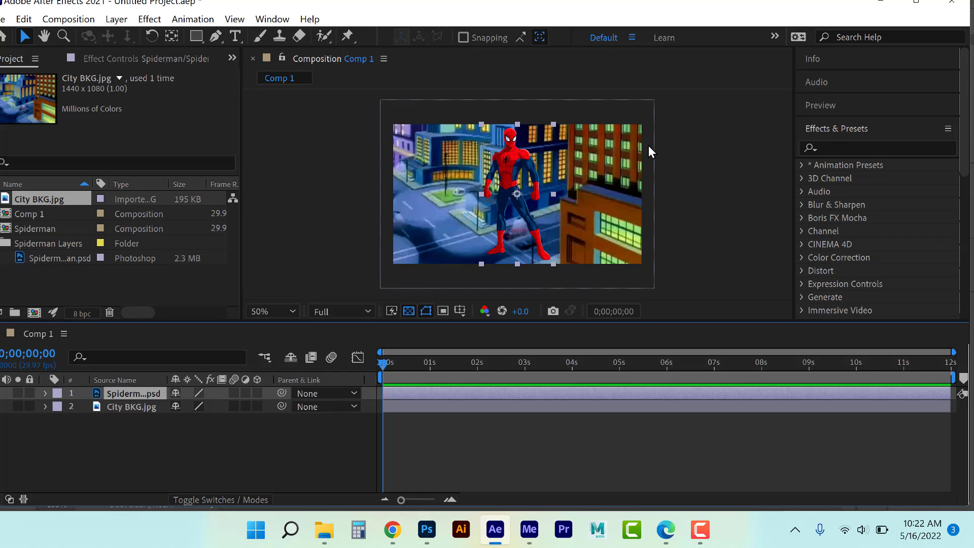
pyautogui.click(154, 21)
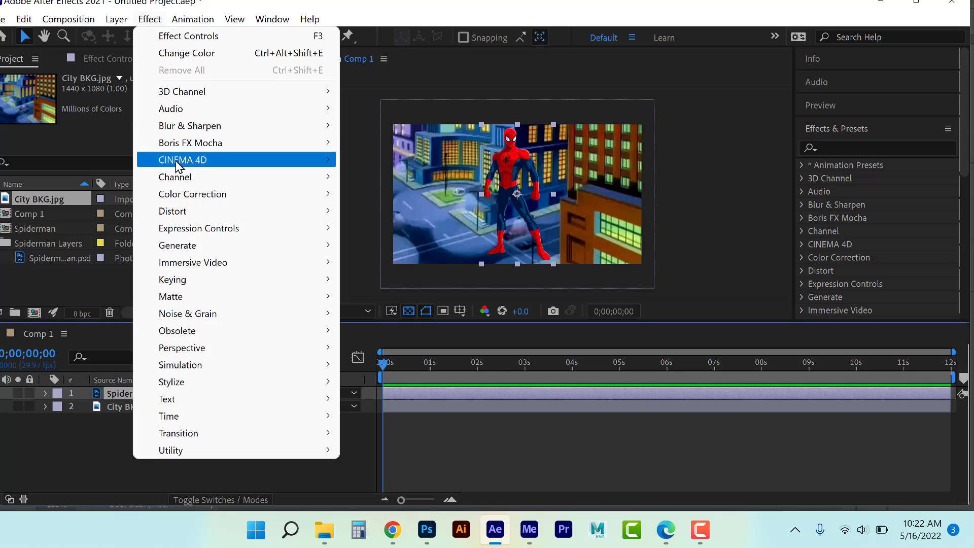
pyautogui.moveTo(182, 197)
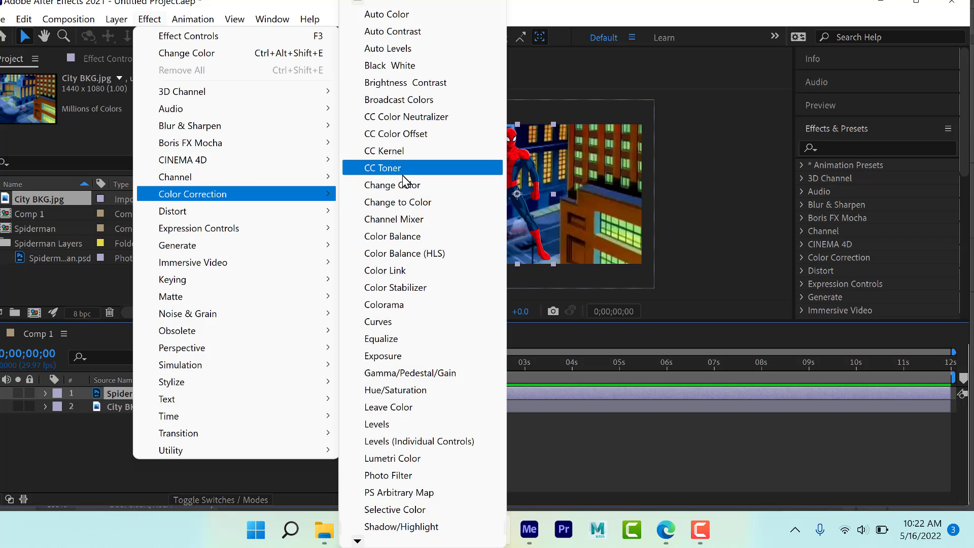
pyautogui.click(383, 474)
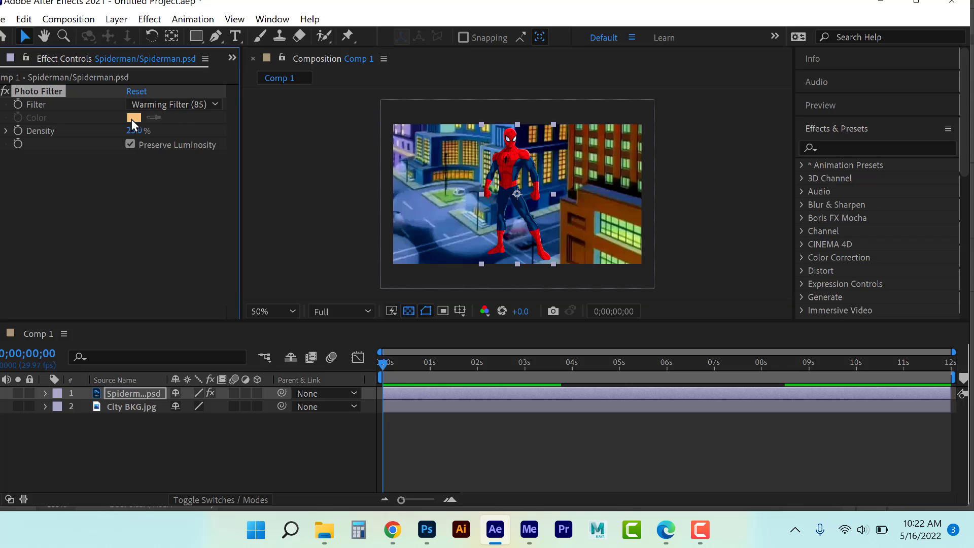
pyautogui.click(159, 104)
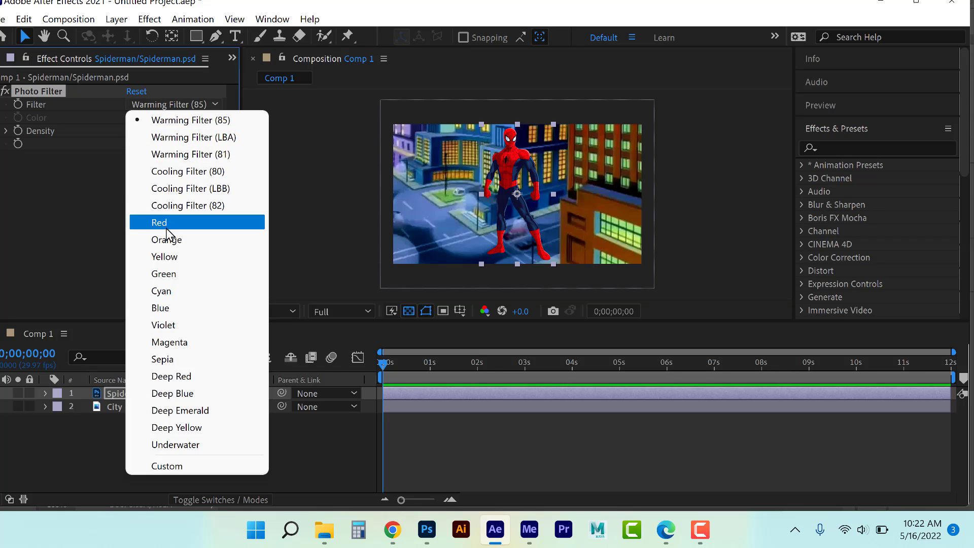
pyautogui.click(169, 269)
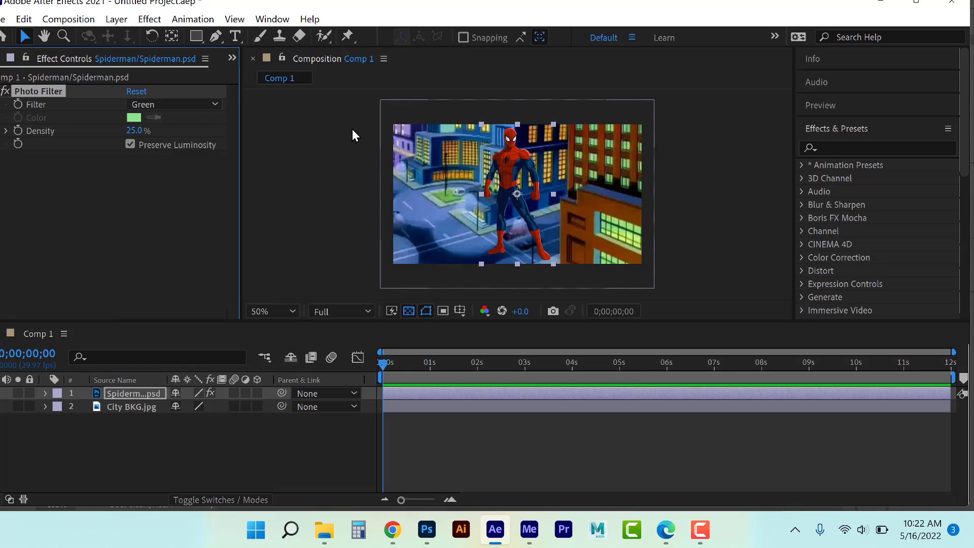
pyautogui.moveTo(134, 131); pyautogui.dragTo(173, 123)
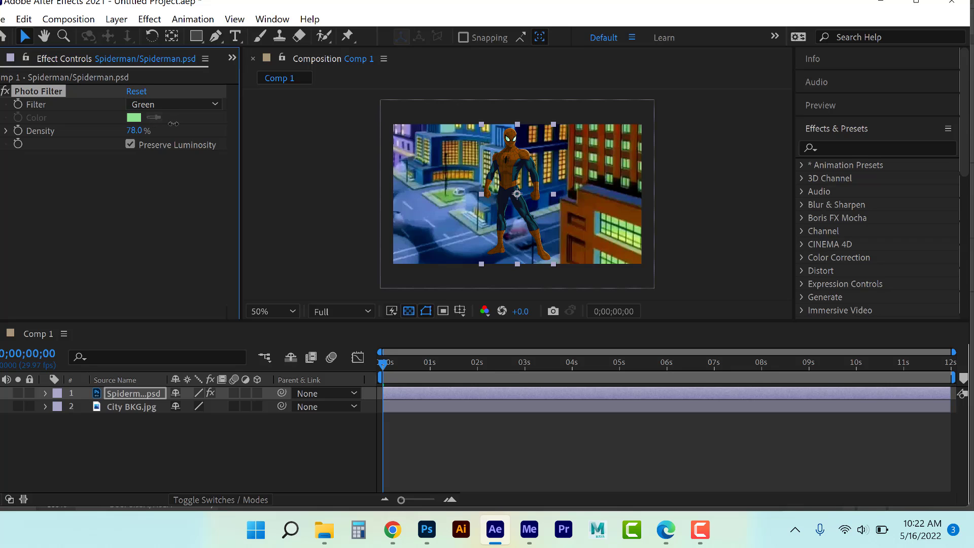
pyautogui.click(131, 144)
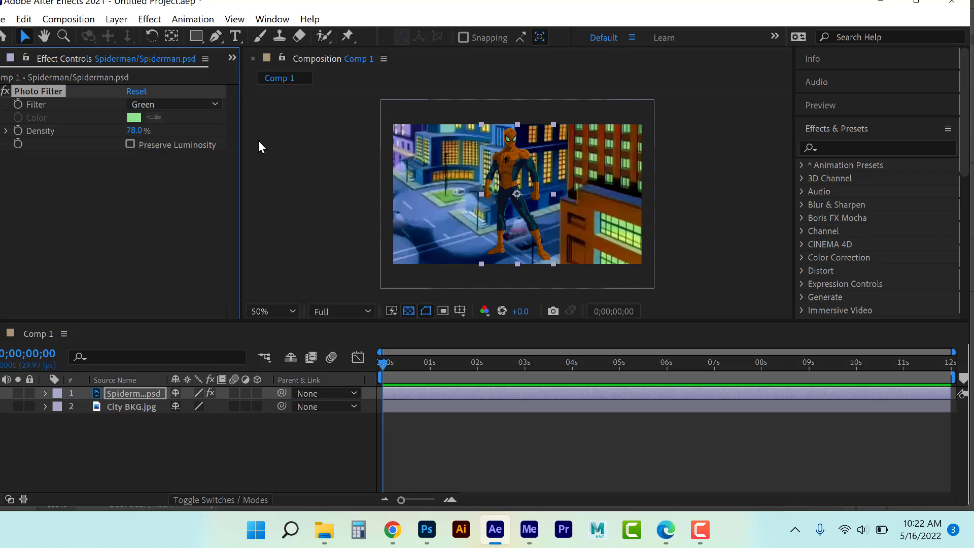
# Apply the Levels color correction to the Spider-Man layer and set its gamma to 1.39
pyautogui.click(148, 20)
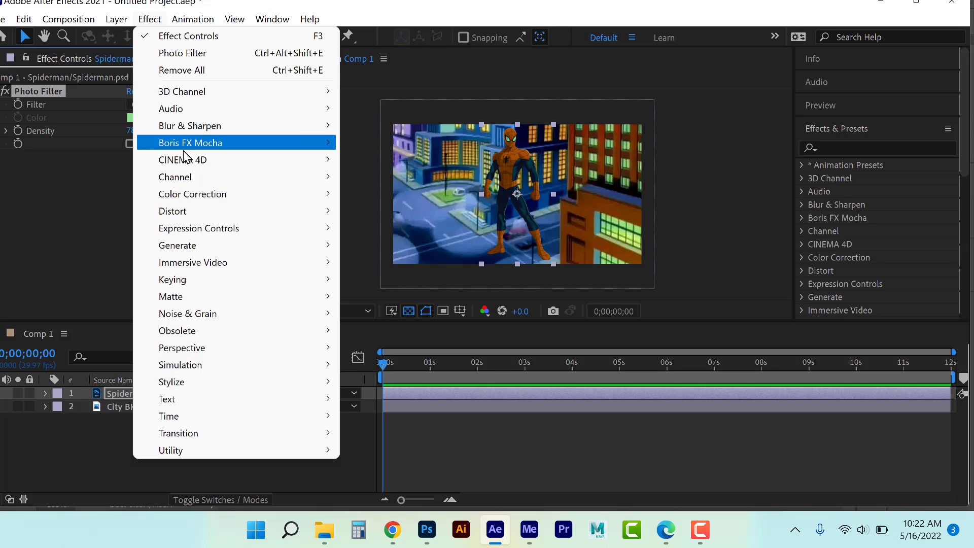
pyautogui.moveTo(189, 194)
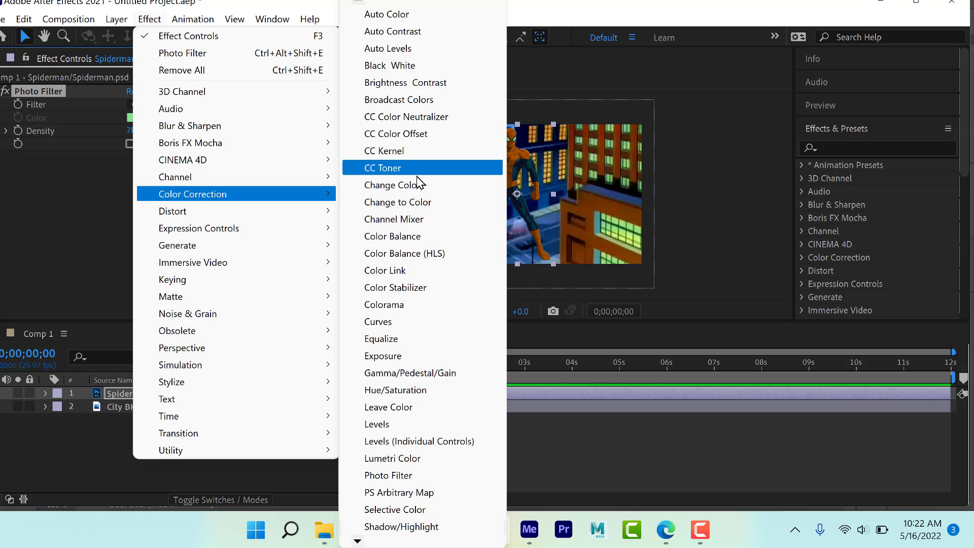
pyautogui.click(381, 426)
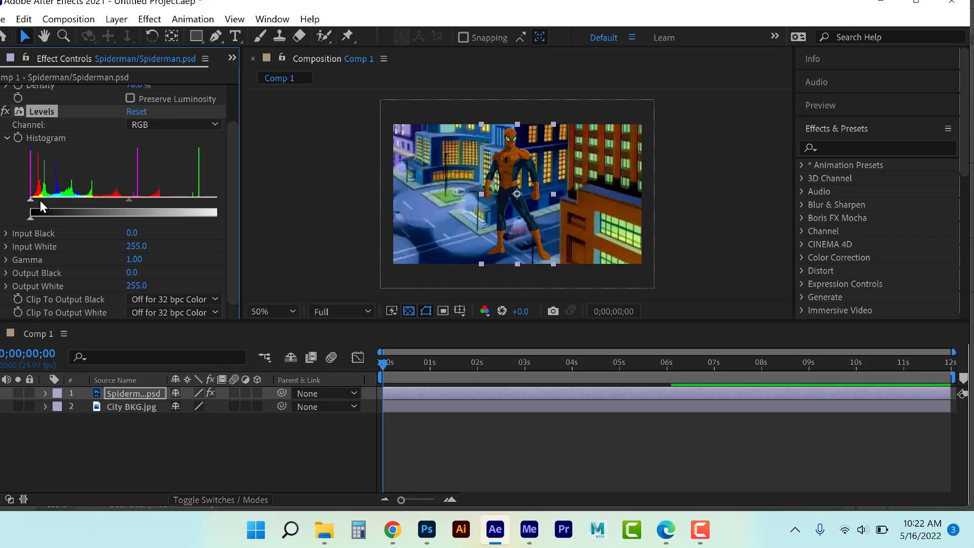
pyautogui.moveTo(40, 200)
pyautogui.mouseDown()
pyautogui.moveTo(63, 204)
pyautogui.moveTo(30, 197)
pyautogui.mouseUp()
pyautogui.moveTo(124, 199); pyautogui.dragTo(105, 196)
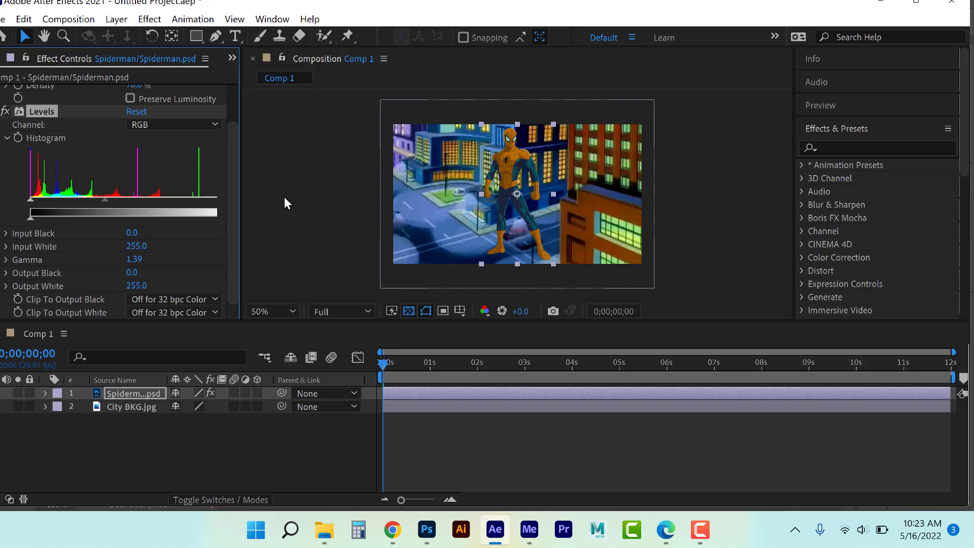
# Widen the effect controls area, set the Levels input white to 220 and collapse the Levels effect
pyautogui.moveTo(240, 254); pyautogui.dragTo(289, 254)
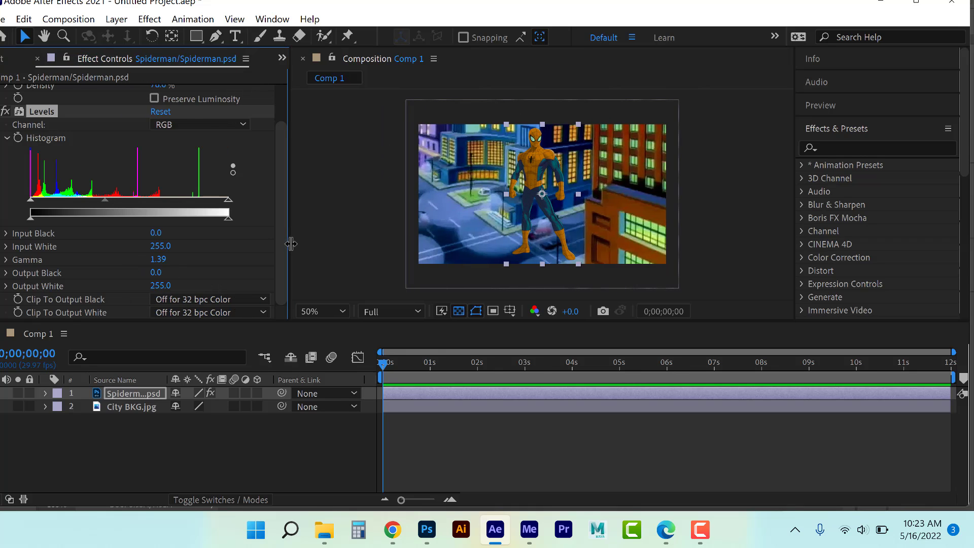
pyautogui.click(229, 197)
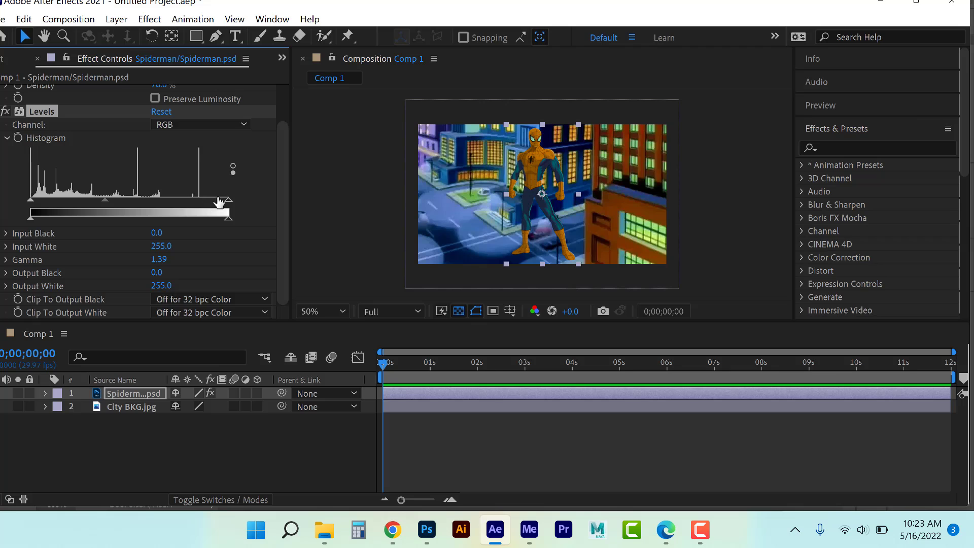
pyautogui.moveTo(226, 200); pyautogui.dragTo(201, 201)
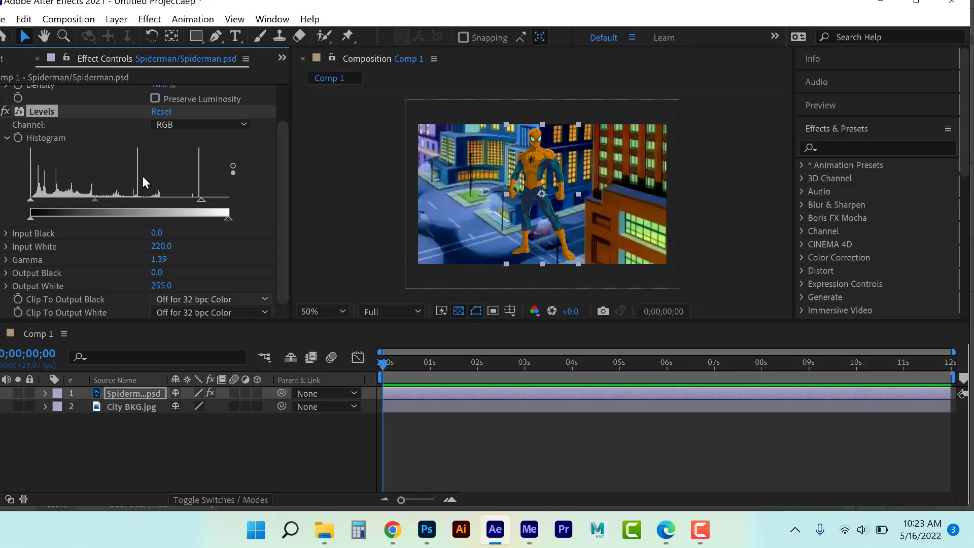
pyautogui.click(0, 113)
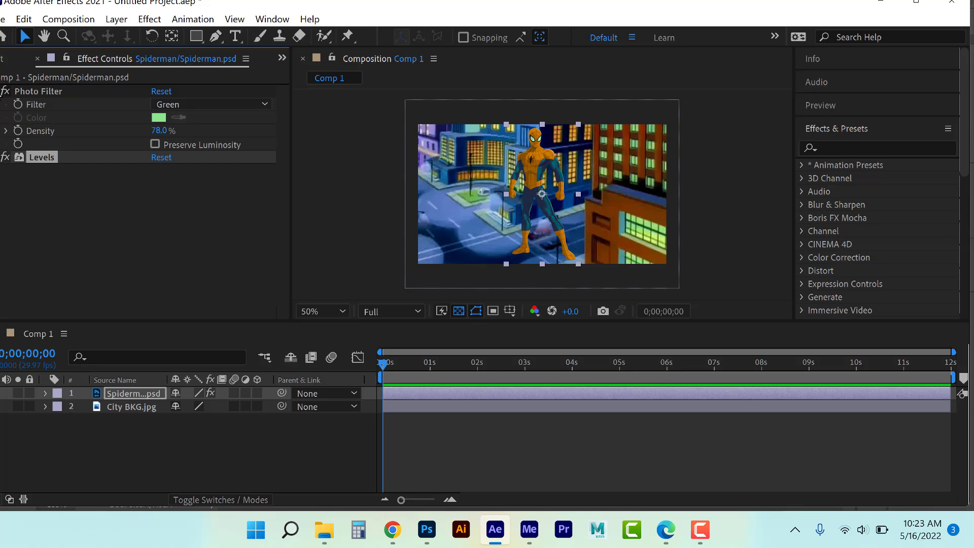
# Bring back the project files list, enlarge the composition view and move Spider-Man in front of the orange brick building
pyautogui.click(0, 92)
pyautogui.click(1, 57)
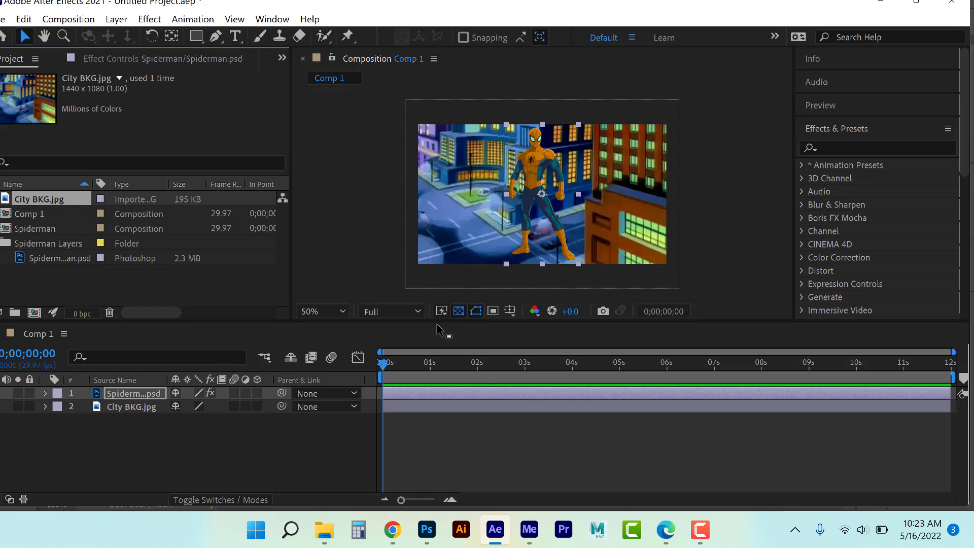
pyautogui.moveTo(445, 325); pyautogui.dragTo(443, 386)
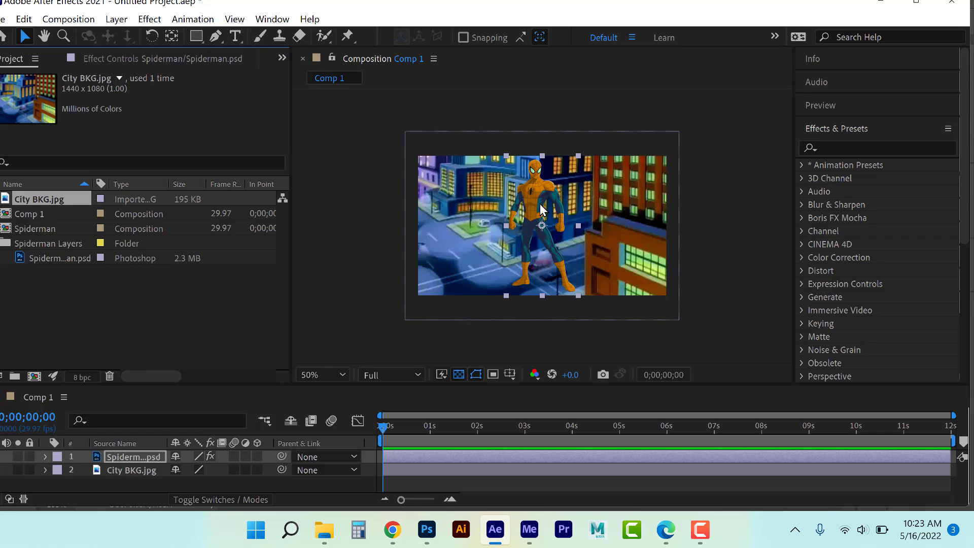
pyautogui.moveTo(543, 211); pyautogui.dragTo(614, 208)
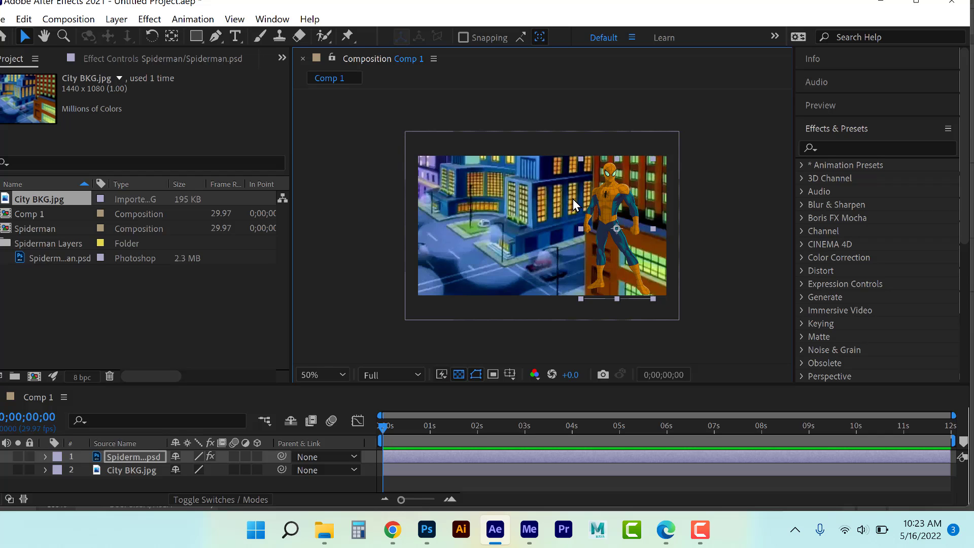
# Create an empty shape layer above Spider-Man and set the Pen tool's fill to None
pyautogui.click(116, 19)
pyautogui.moveTo(128, 33)
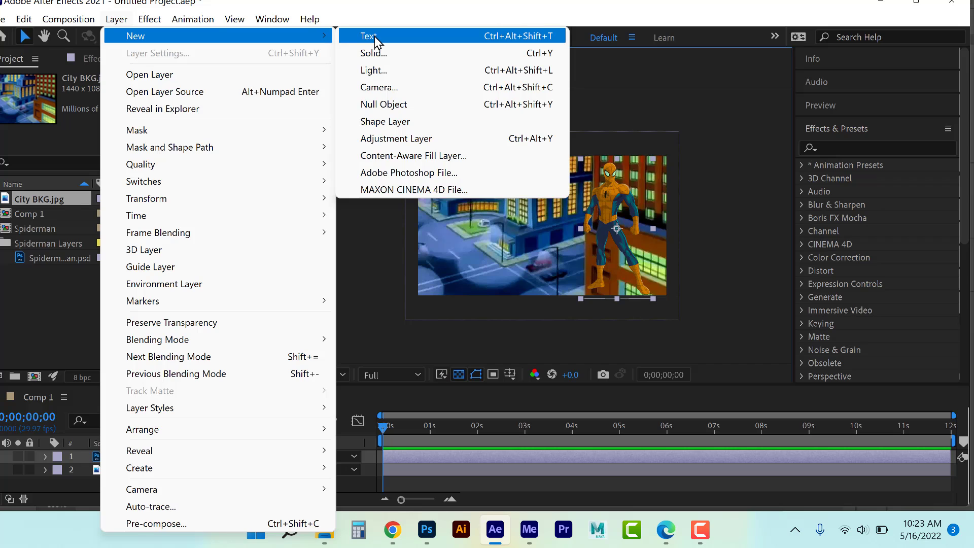
pyautogui.click(390, 121)
pyautogui.press('q')
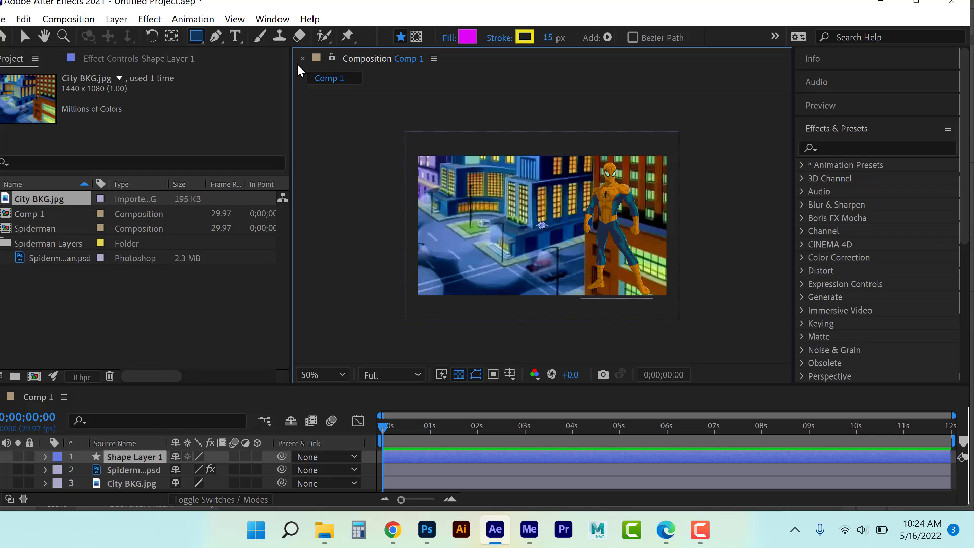
pyautogui.click(216, 36)
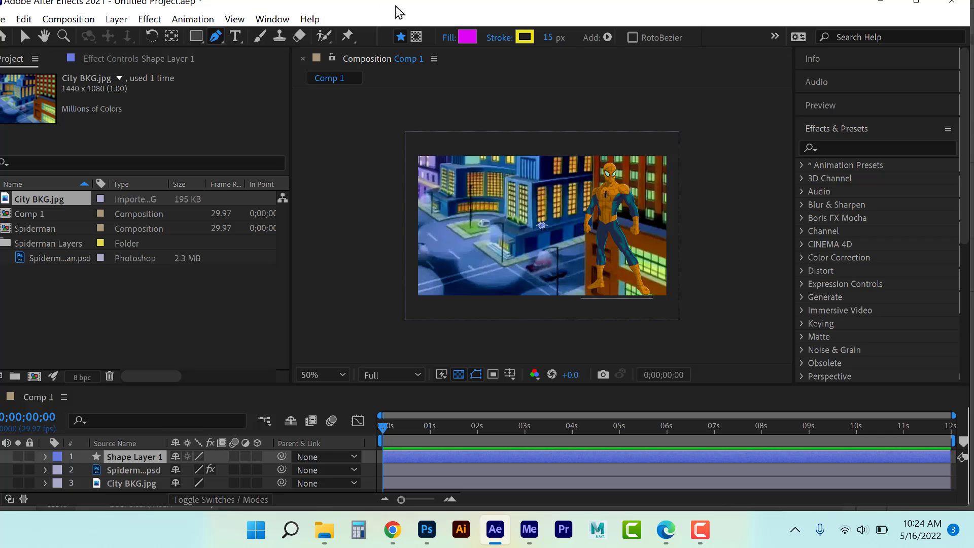
pyautogui.click(450, 42)
pyautogui.click(399, 217)
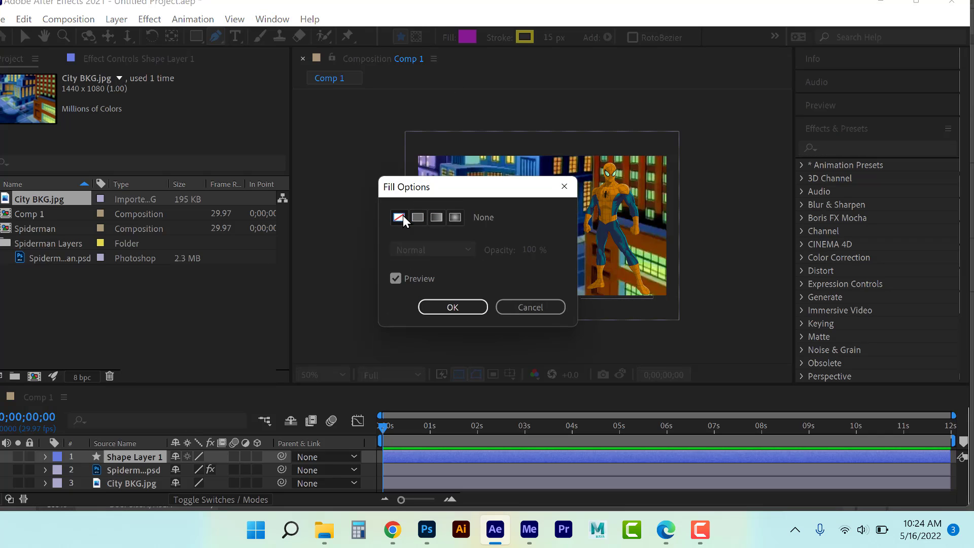
pyautogui.click(460, 312)
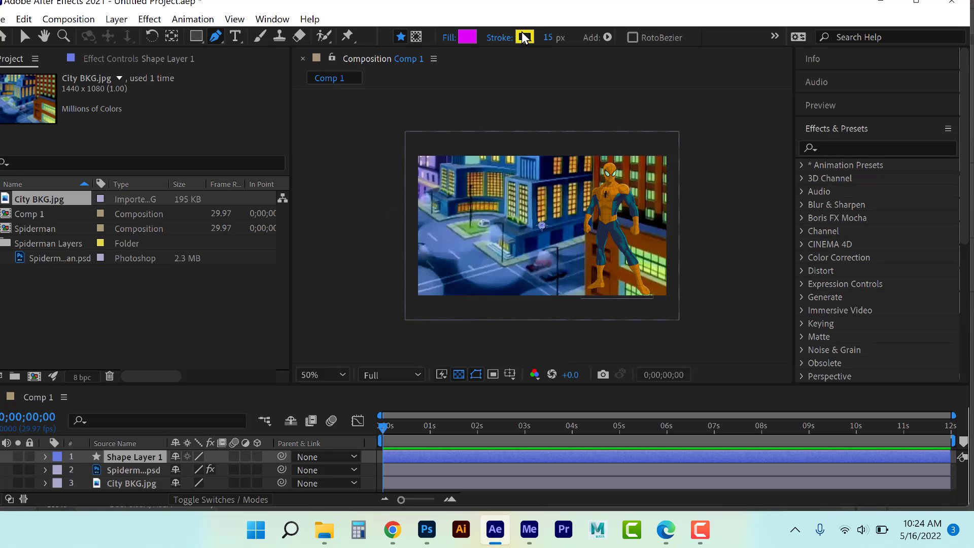
# Set the shape's stroke to light blue B3ECFD with a width of 3 px
pyautogui.click(524, 37)
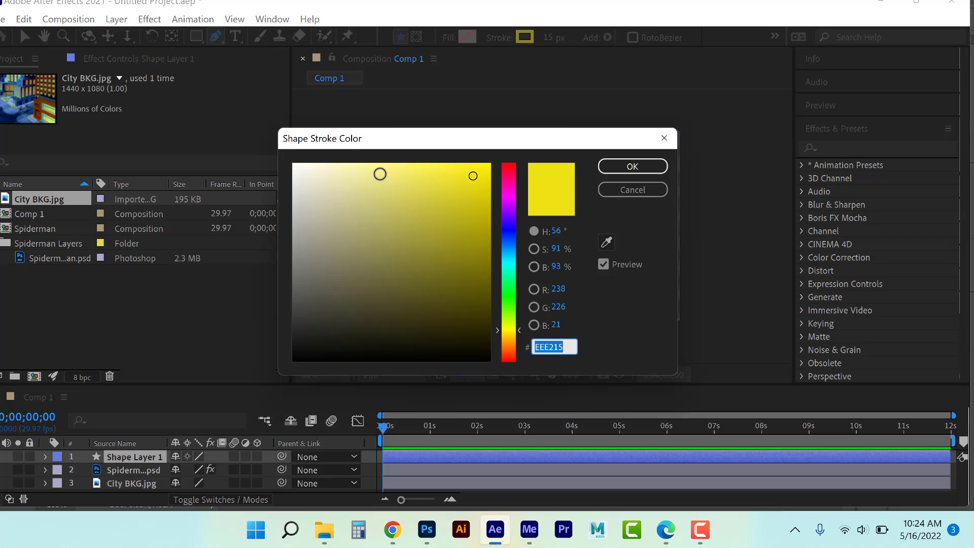
pyautogui.click(380, 174)
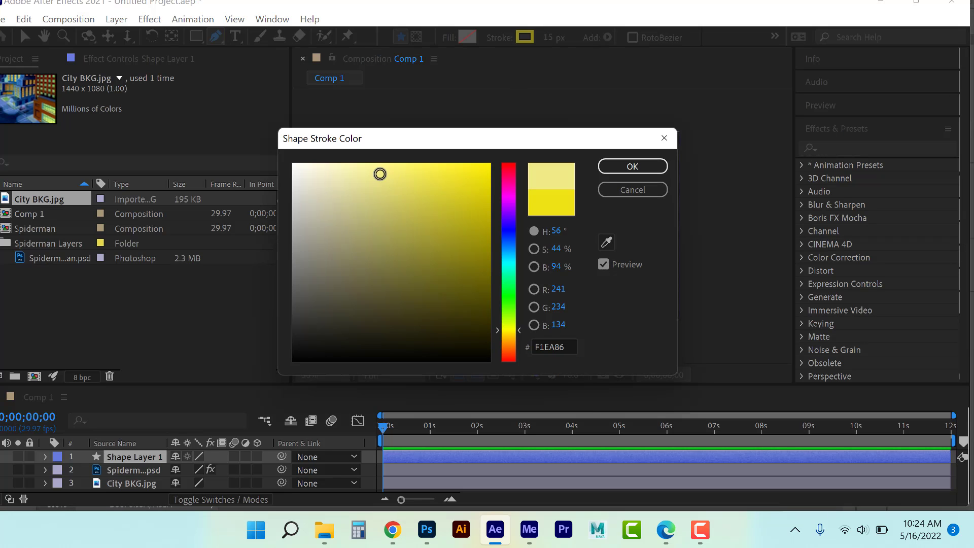
pyautogui.click(511, 254)
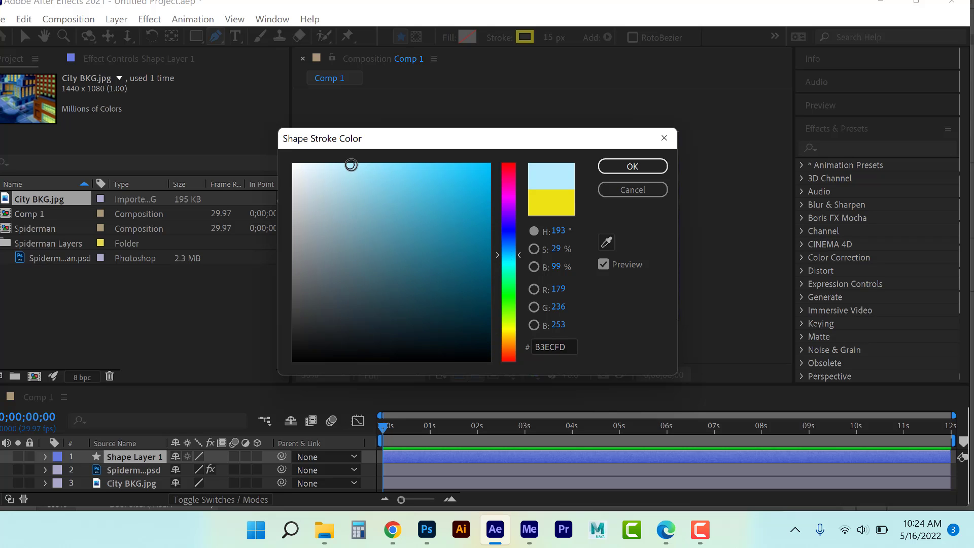
pyautogui.click(620, 161)
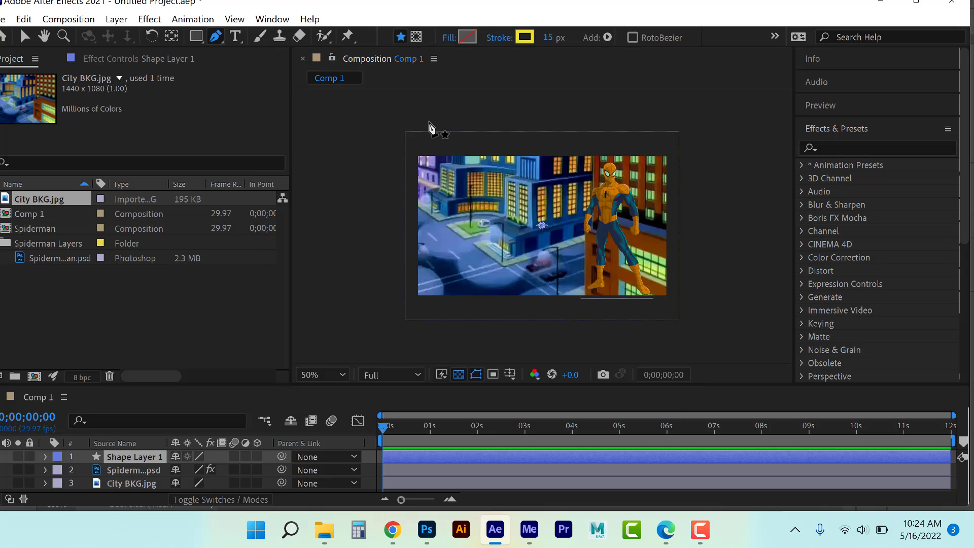
pyautogui.click(547, 36)
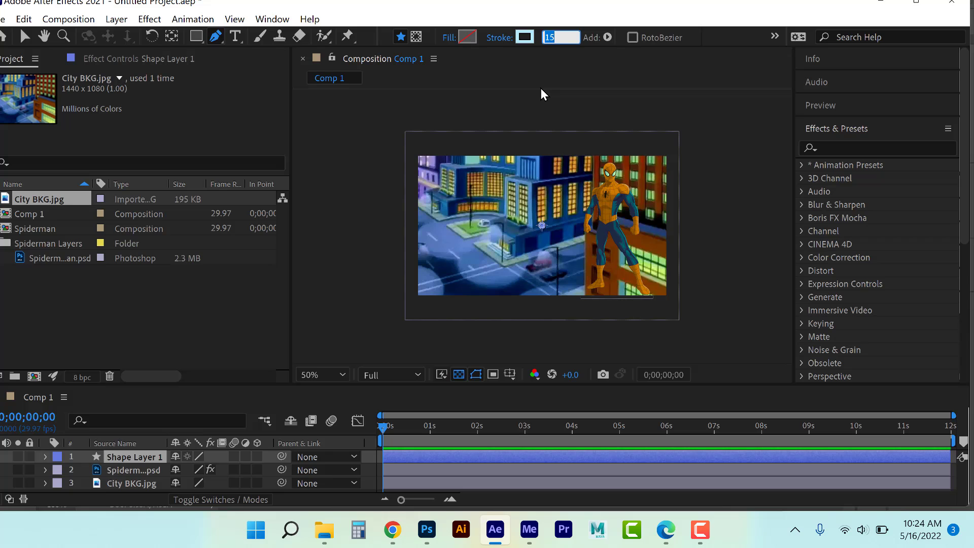
pyautogui.write('3')
pyautogui.press('Return')
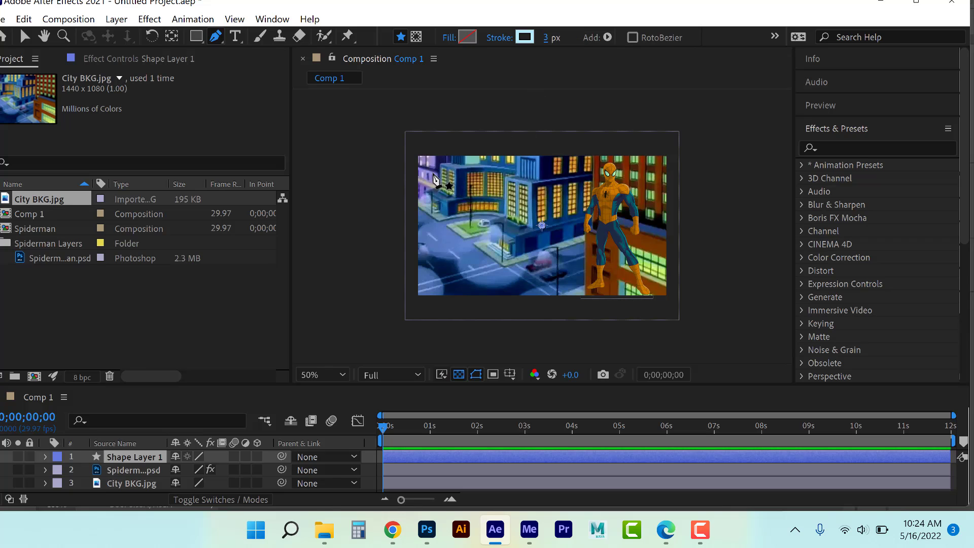
# Draw a diagonal web line with the Pen tool from the upper-left buildings to Spider-Man's leg
pyautogui.click(453, 181)
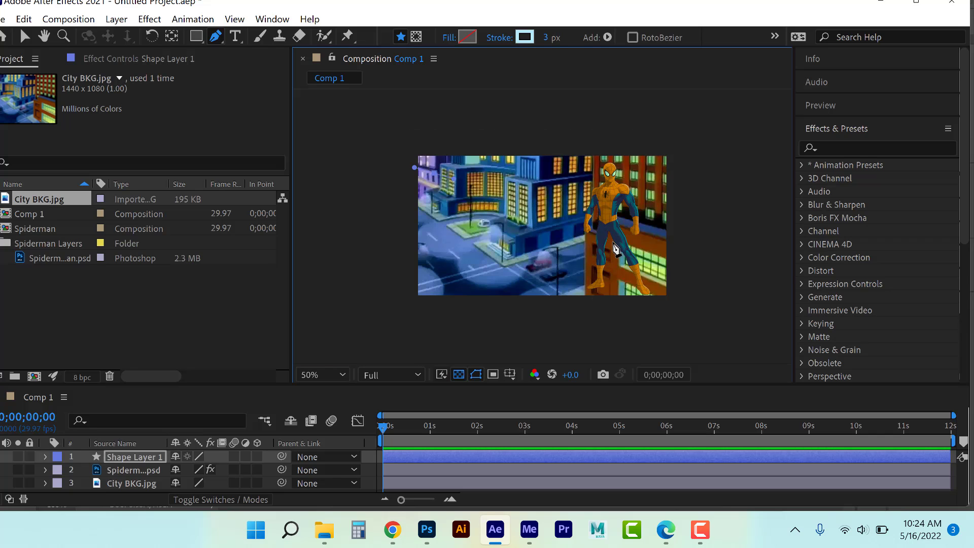
pyautogui.moveTo(614, 258); pyautogui.dragTo(630, 269)
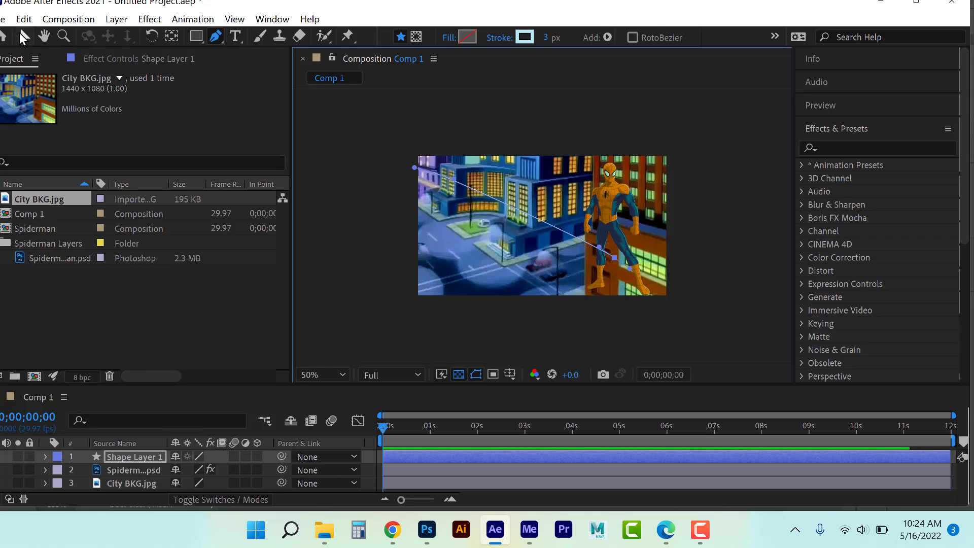
pyautogui.click(25, 38)
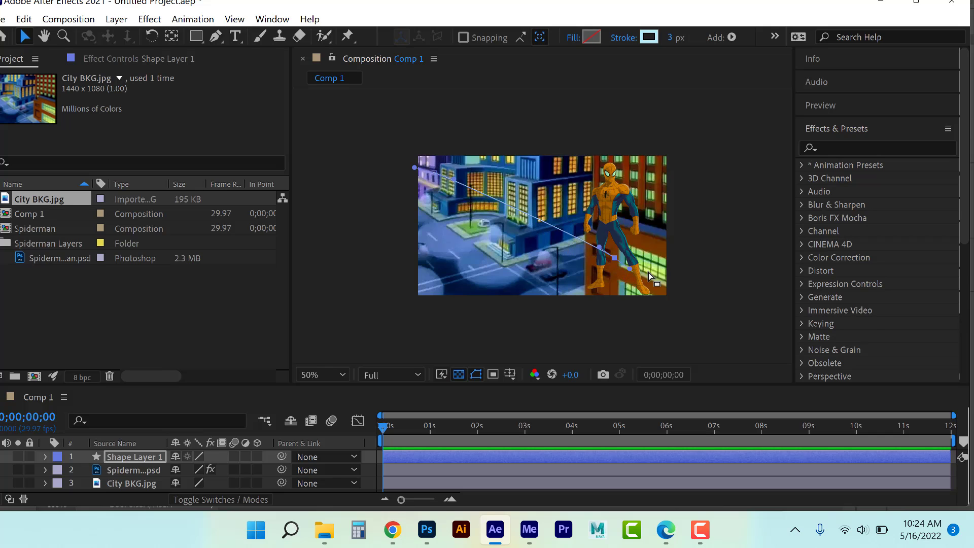
# Thicken the web line's stroke, trying 4 px and 5 px and settling on 7 px
pyautogui.click(670, 38)
pyautogui.write('4')
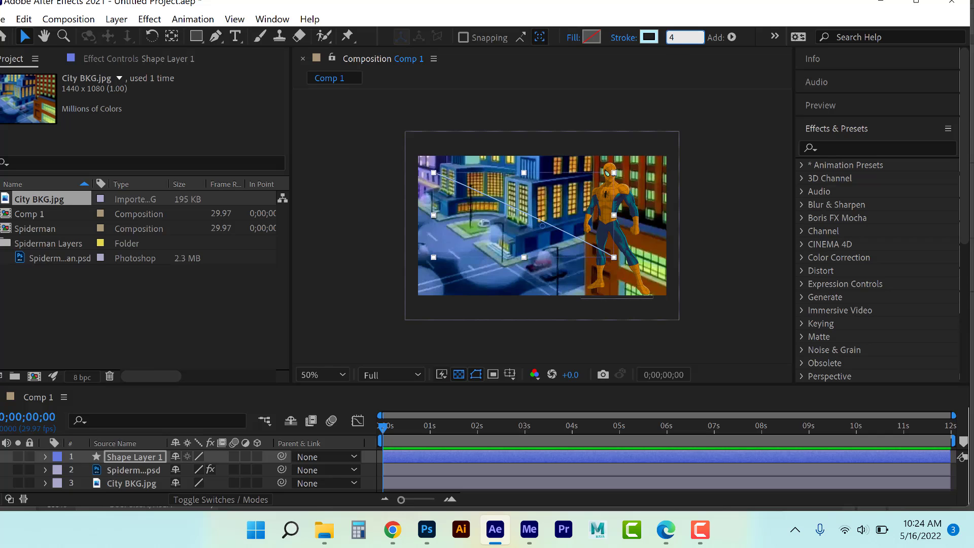
pyautogui.press('Return')
pyautogui.click(673, 41)
pyautogui.write('5')
pyautogui.press('Return')
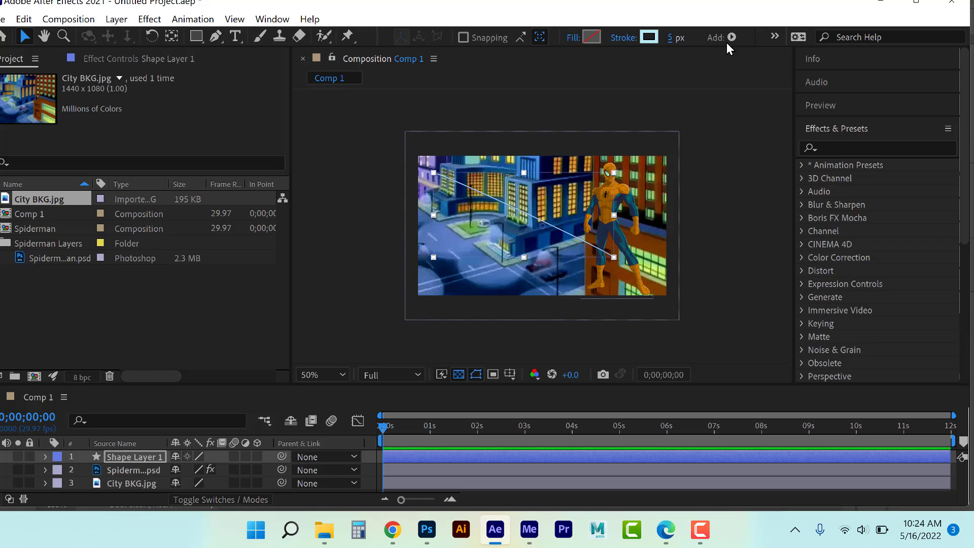
pyautogui.click(670, 38)
pyautogui.write('7')
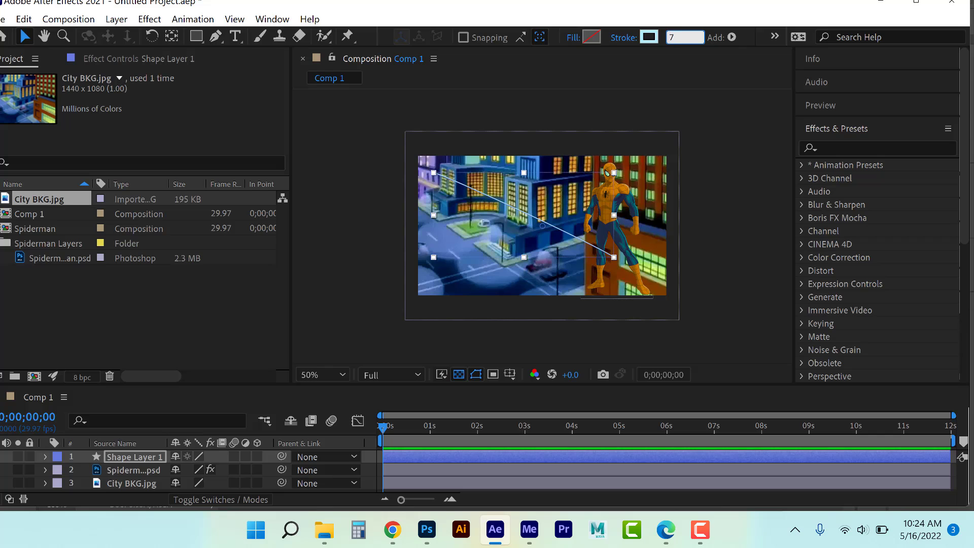
pyautogui.press('Return')
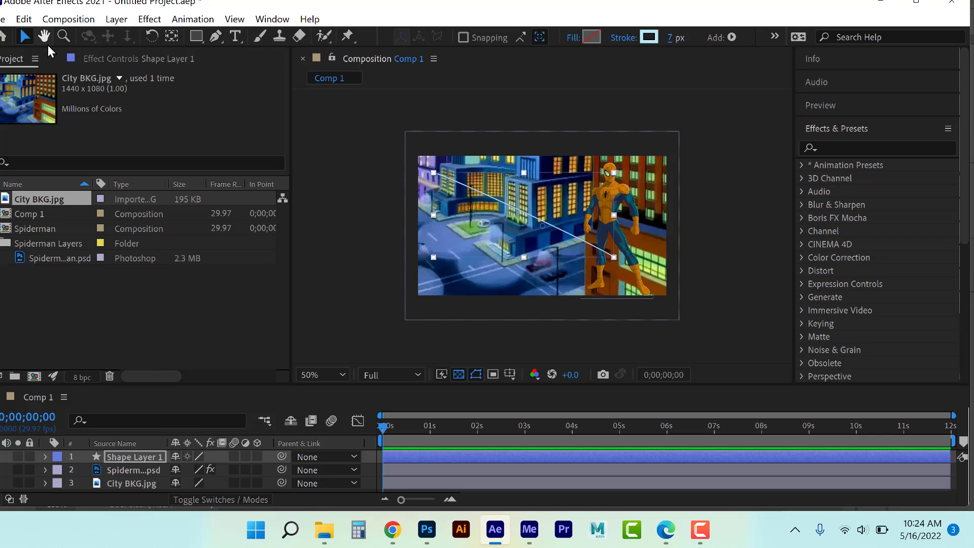
# Try to move the web line's upper-left end above the frame with the whole shape layer selected
pyautogui.click(493, 453)
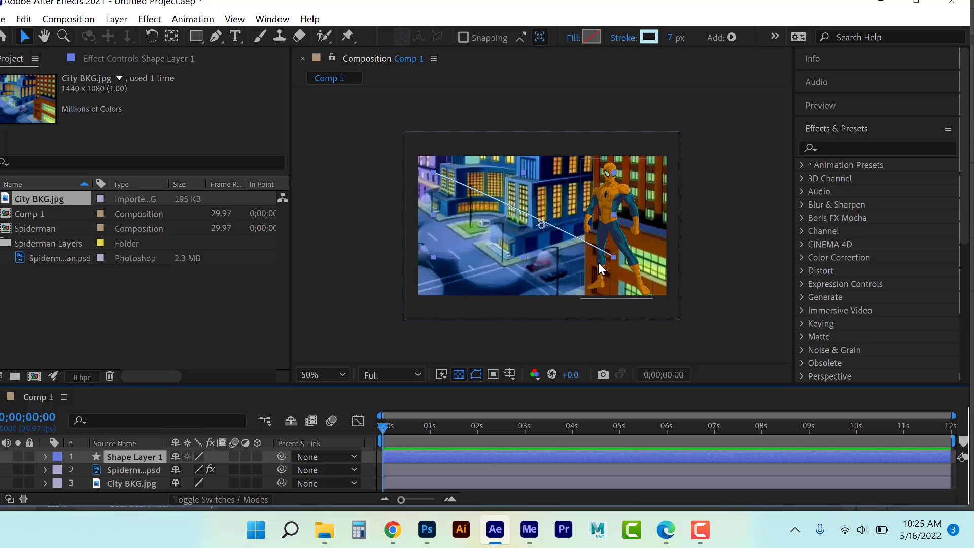
pyautogui.click(431, 175)
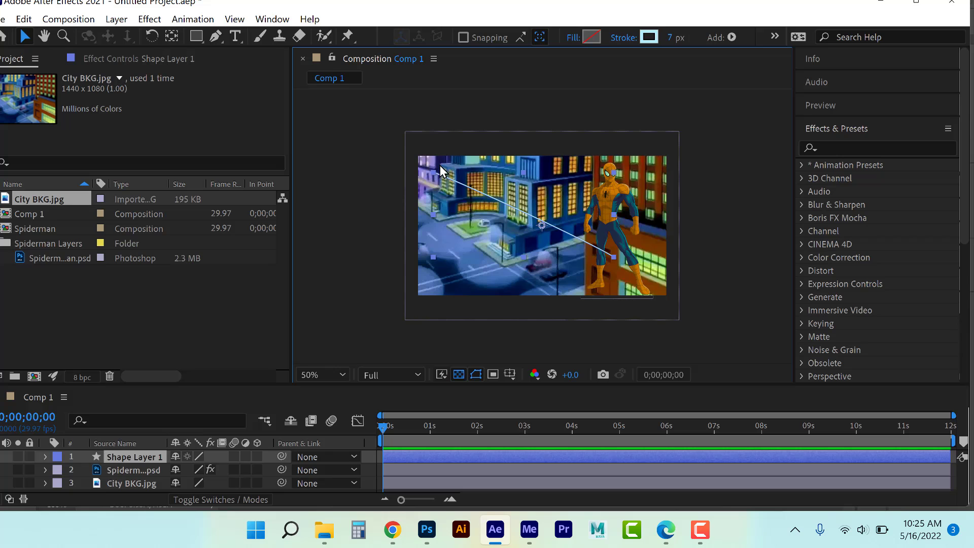
pyautogui.moveTo(440, 166); pyautogui.dragTo(521, 117)
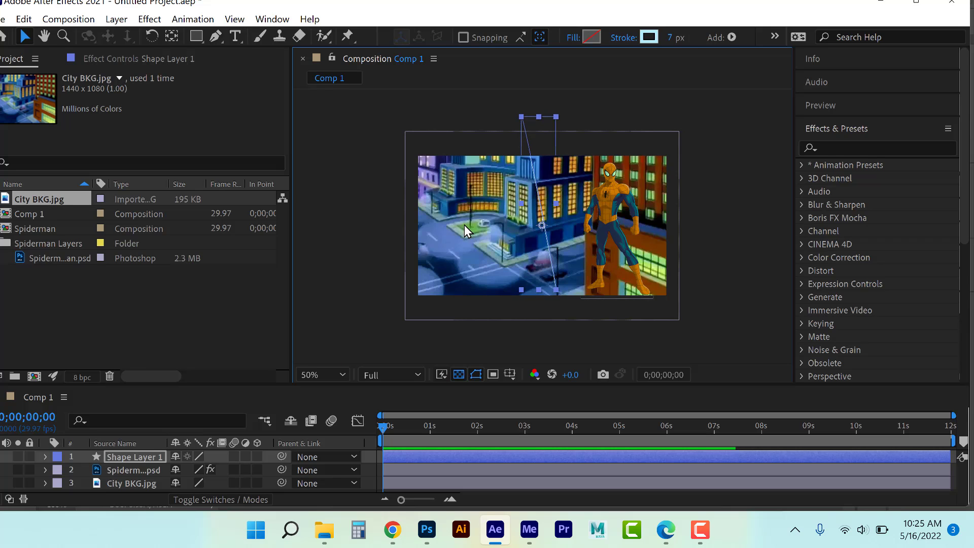
pyautogui.hotkey('ctrl', 'z')
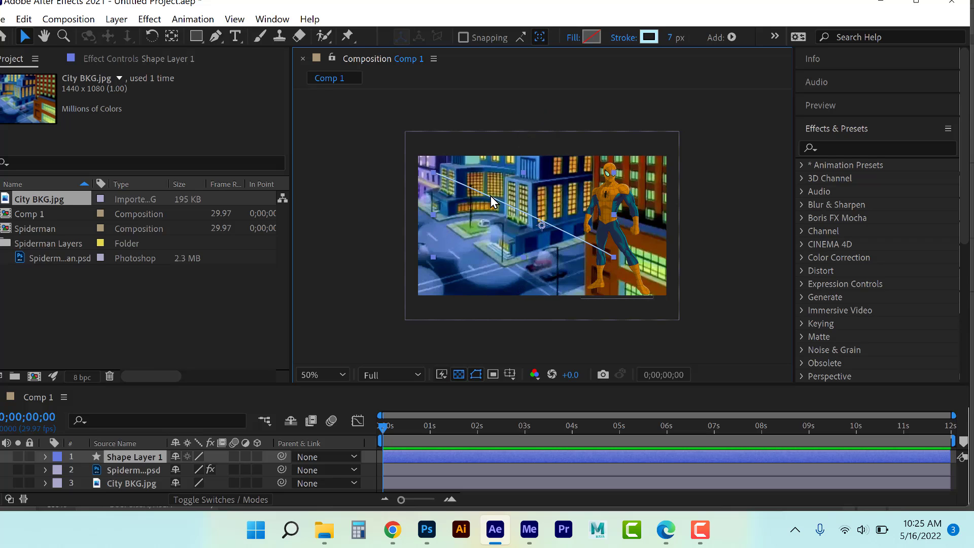
# Select Path 1 inside Shape 1 and move the web line's upper-left vertex above the frame over the middle buildings, curving the line
pyautogui.click(45, 458)
pyautogui.click(45, 457)
pyautogui.scroll(-2, 56, 478)
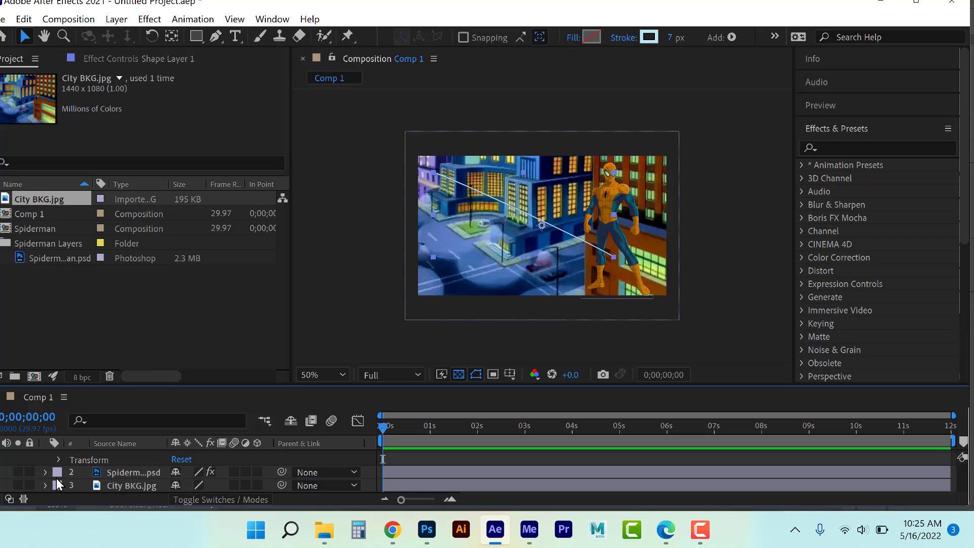
pyautogui.scroll(2, 60, 463)
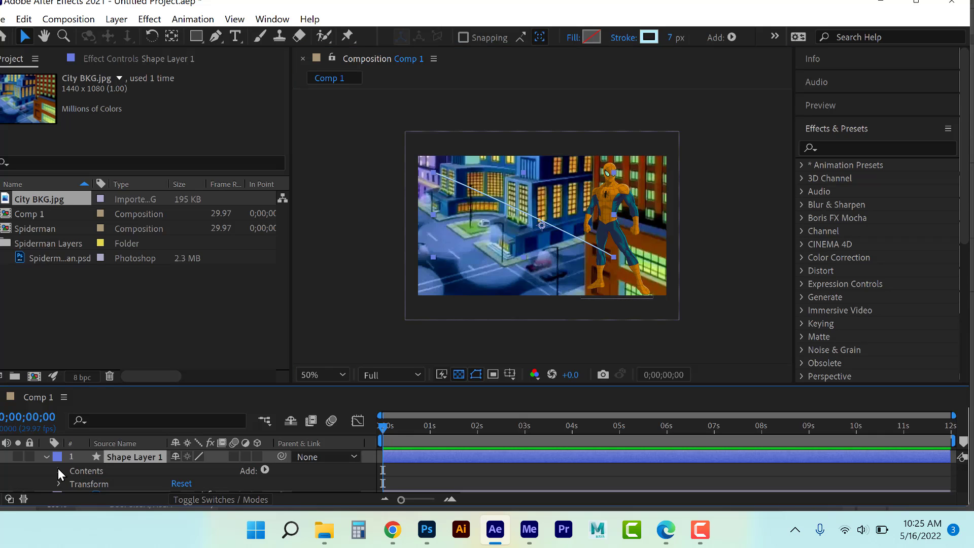
pyautogui.click(58, 467)
pyautogui.scroll(-2, 59, 468)
pyautogui.scroll(2, 60, 469)
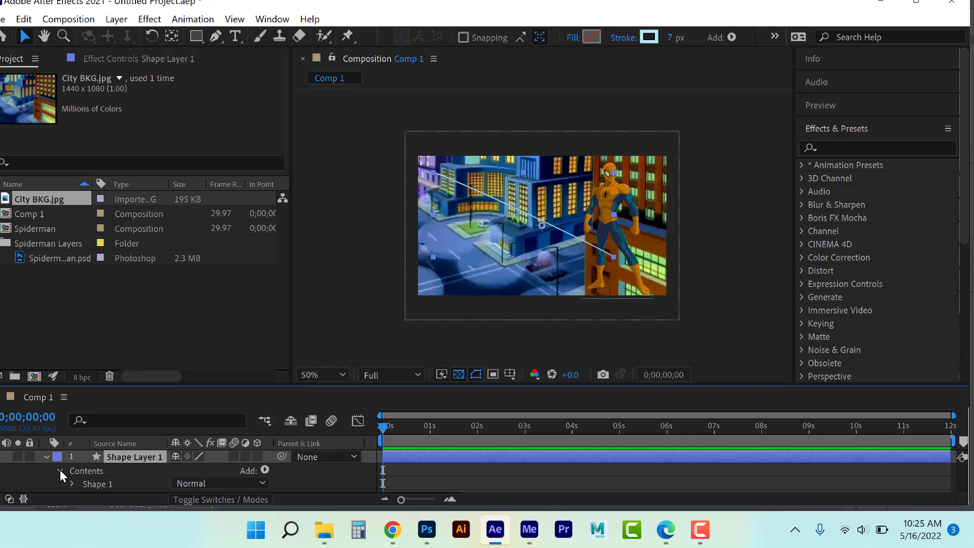
pyautogui.click(71, 483)
pyautogui.scroll(-2, 148, 470)
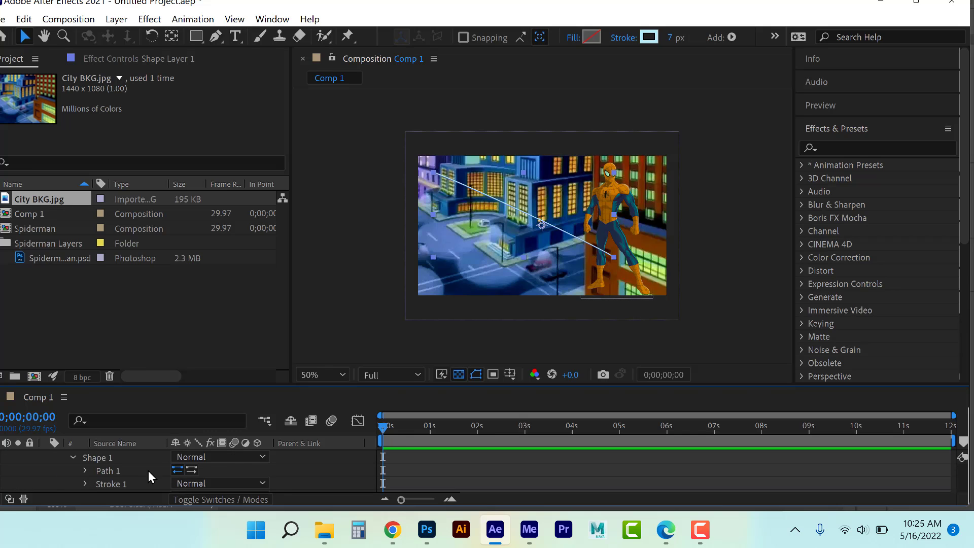
pyautogui.click(110, 470)
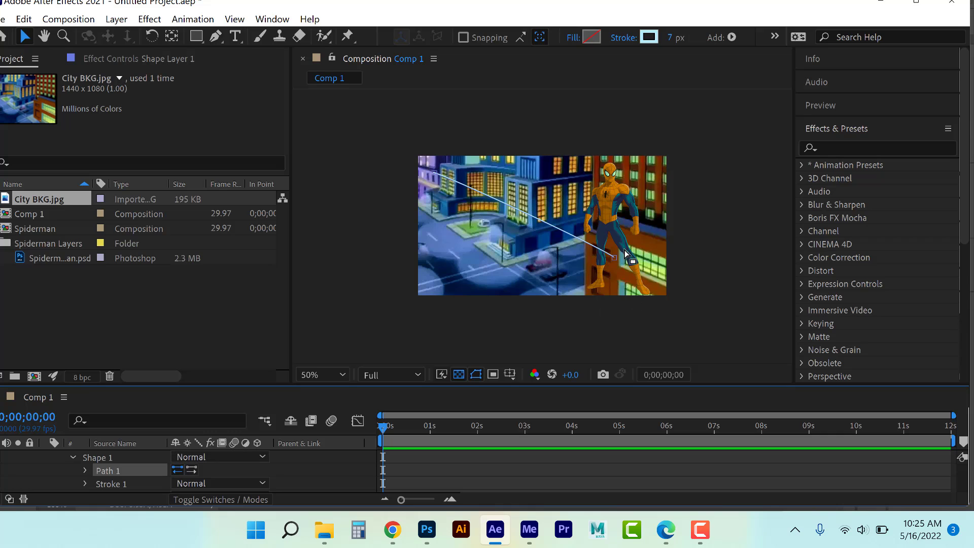
pyautogui.click(614, 258)
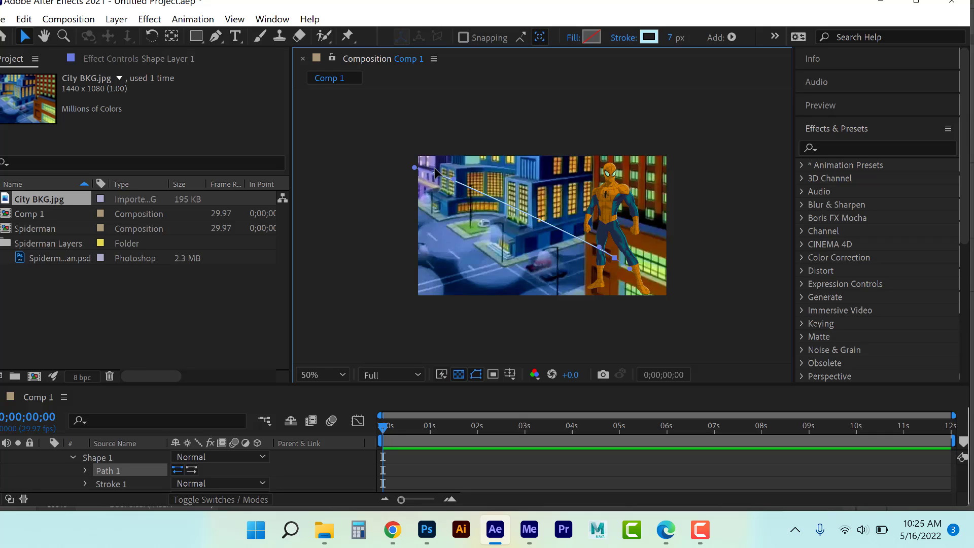
pyautogui.moveTo(435, 175); pyautogui.dragTo(504, 137)
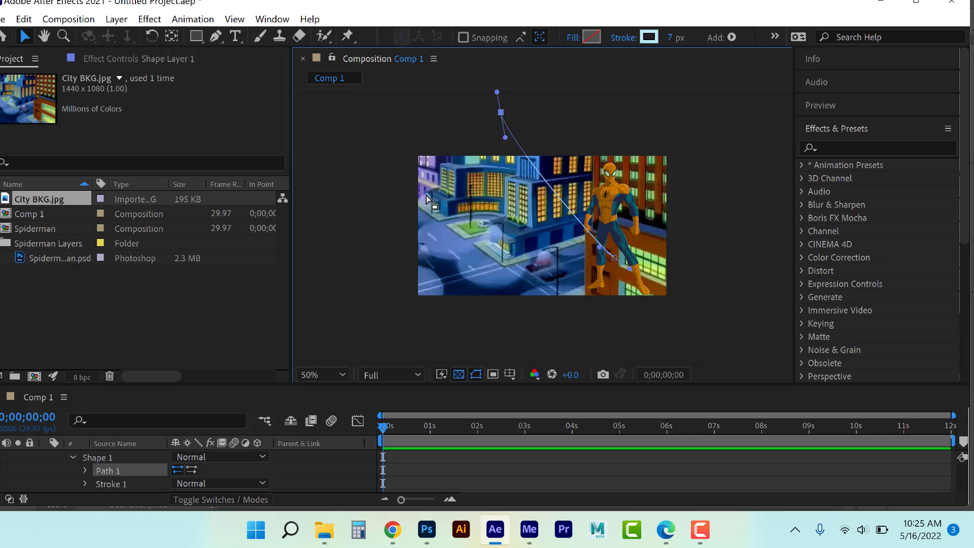
# Start keyframing the Path property of Path 1 at 0;00;00;00 and pick the web line's lower vertex
pyautogui.click(85, 470)
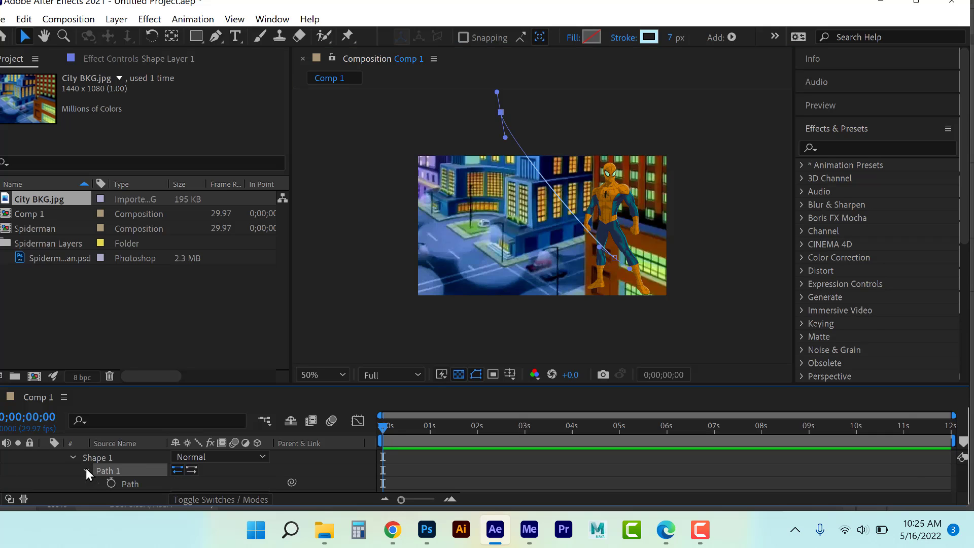
pyautogui.click(111, 483)
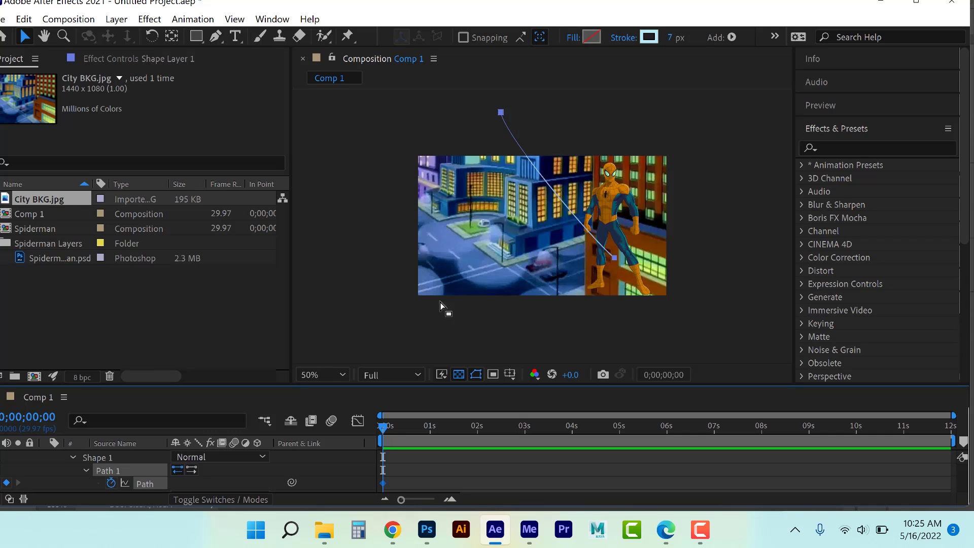
pyautogui.click(615, 259)
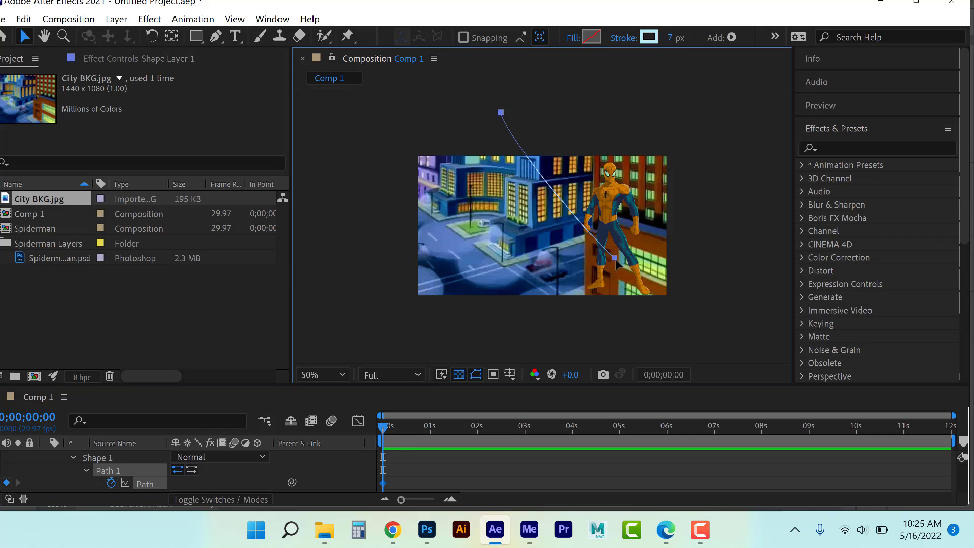
# Keyframe the web line's lower end beyond the frame's right edge at 0;00;00;00 and beyond its left edge at 0;00;08;25, bending the curve
pyautogui.moveTo(699, 239); pyautogui.dragTo(657, 192)
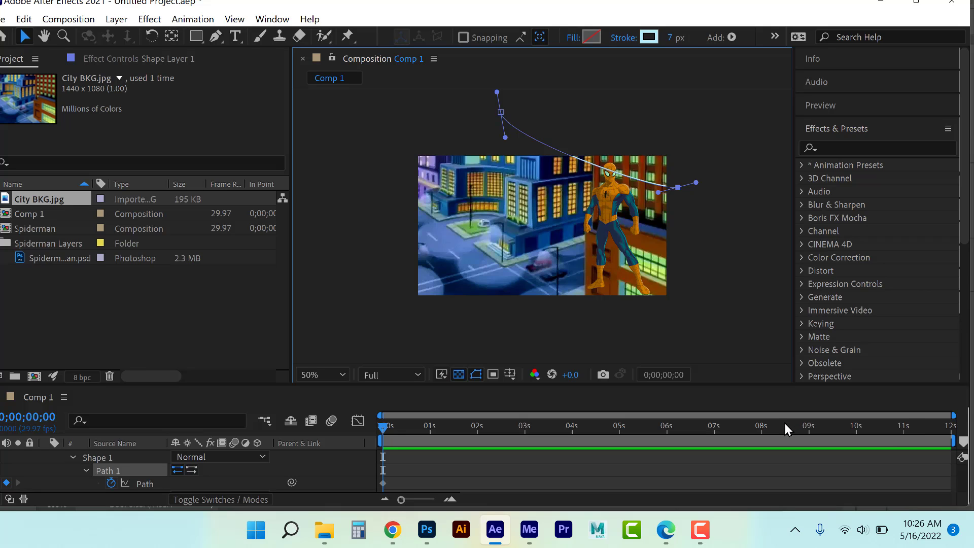
pyautogui.moveTo(784, 425); pyautogui.dragTo(801, 425)
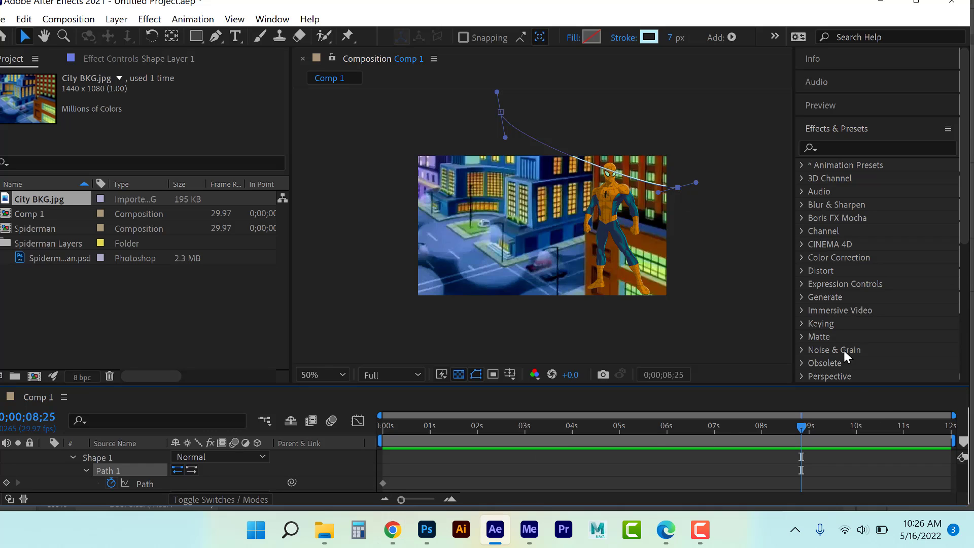
pyautogui.moveTo(678, 188); pyautogui.dragTo(340, 249)
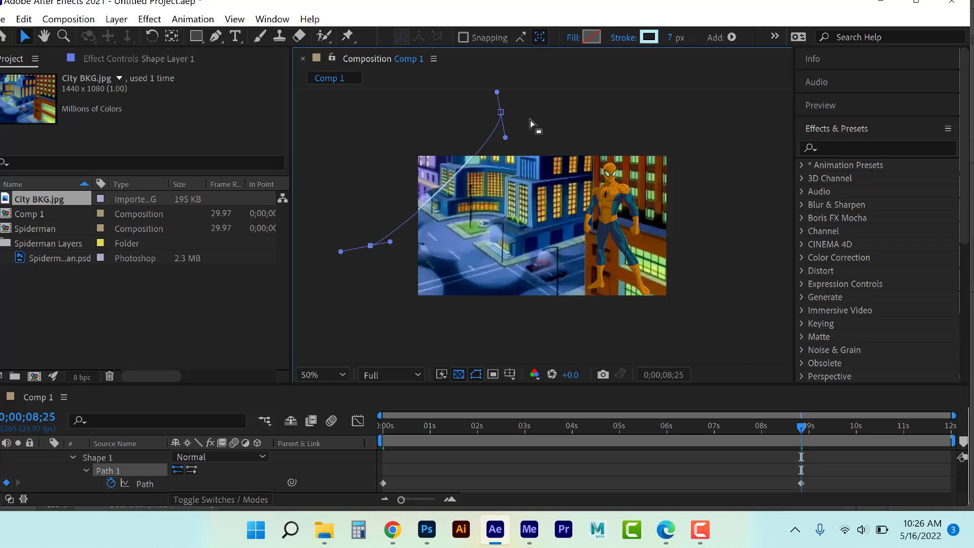
pyautogui.moveTo(509, 138); pyautogui.dragTo(539, 163)
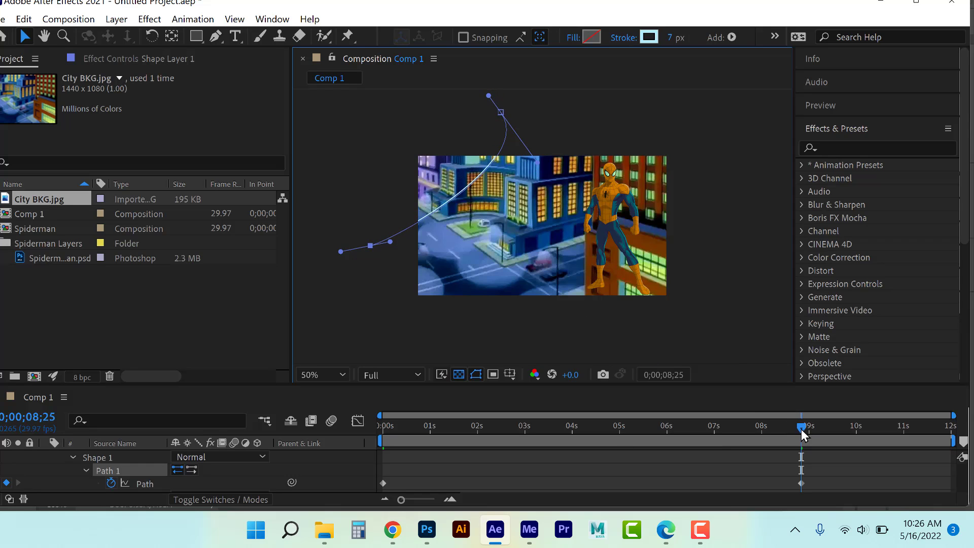
# Set the composition's preview resolution to Half and thicken the web line's stroke to 23 px
pyautogui.moveTo(799, 427); pyautogui.dragTo(458, 447)
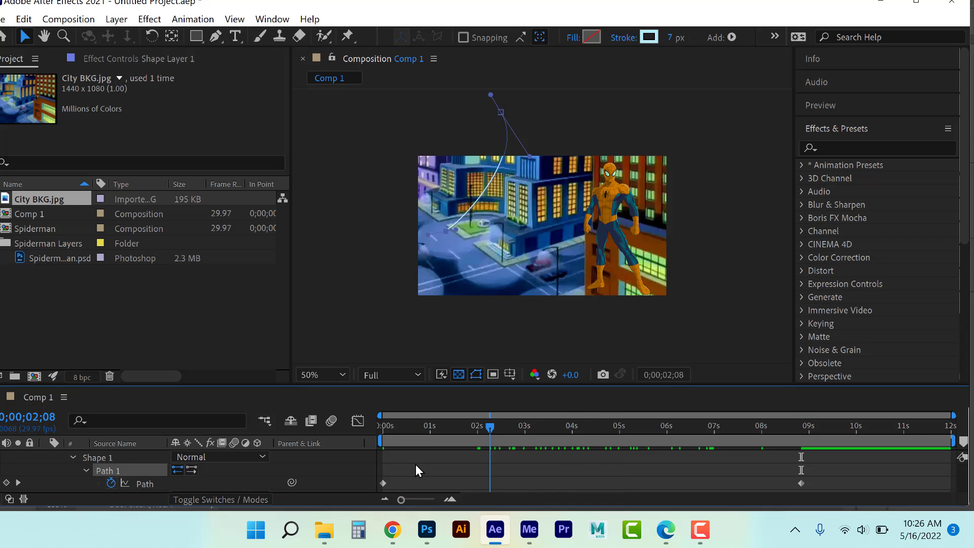
pyautogui.click(418, 375)
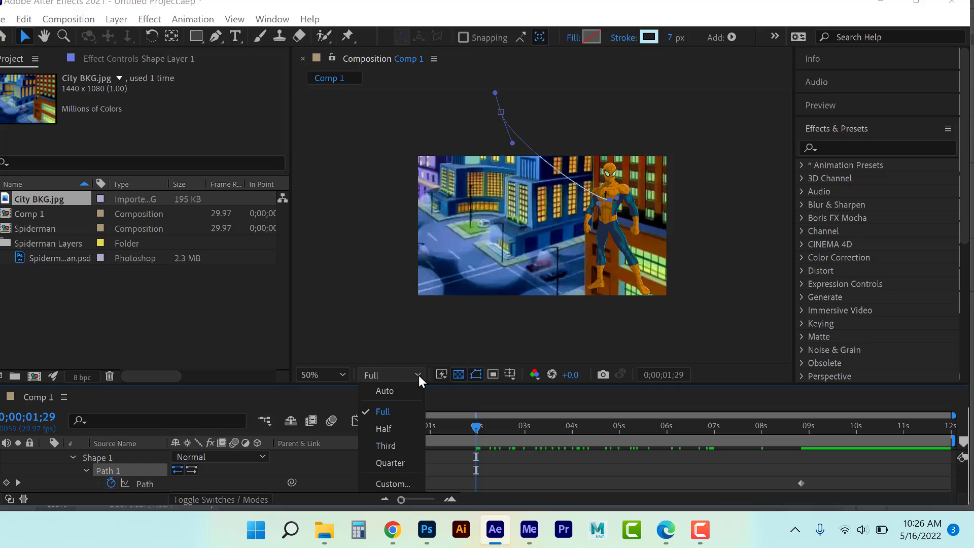
pyautogui.click(397, 430)
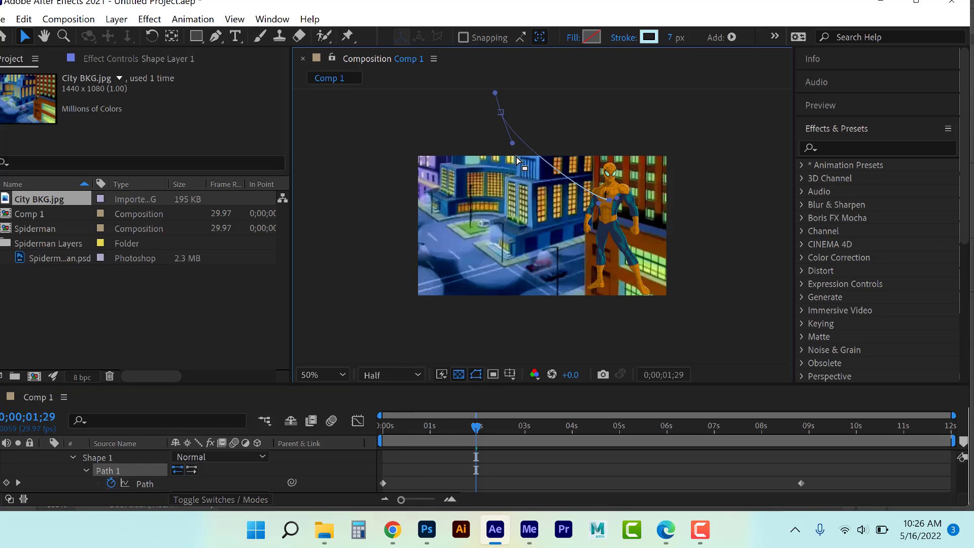
pyautogui.moveTo(671, 38); pyautogui.dragTo(687, 37)
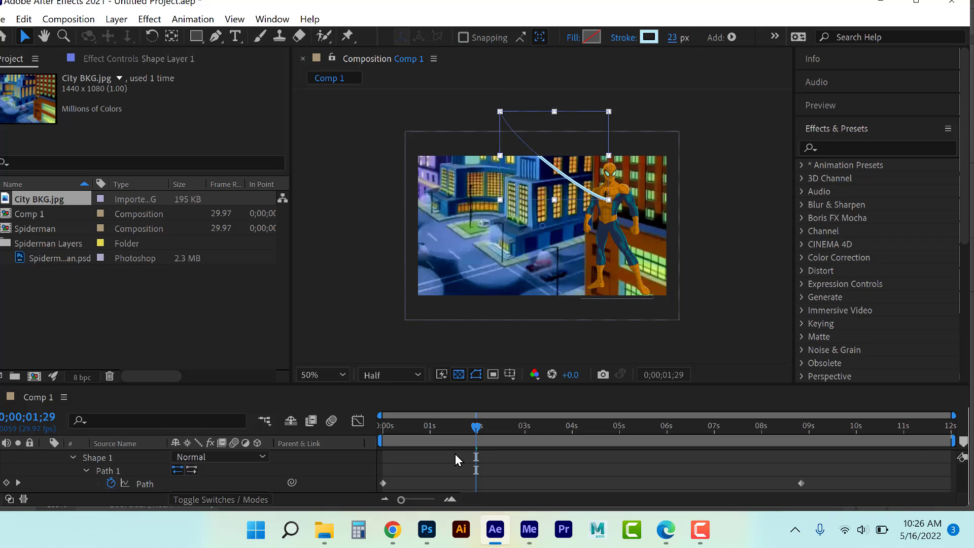
# At 0;00;04;02, keyframe Path 1 with the web line's lower vertex moved down and left over the street corner
pyautogui.click(575, 427)
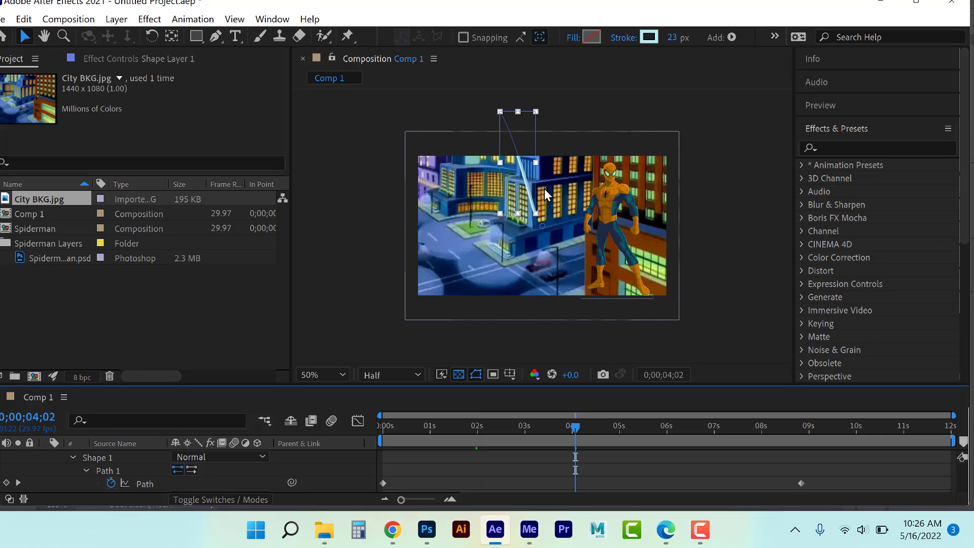
pyautogui.moveTo(718, 140); pyautogui.dragTo(510, 266)
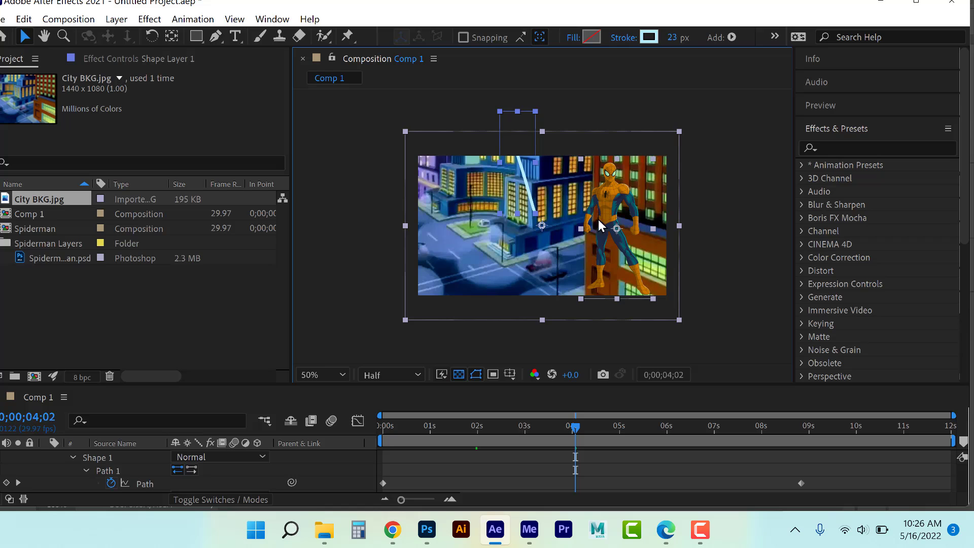
pyautogui.keyDown('shift'); pyautogui.click(630, 216); pyautogui.keyUp('shift')
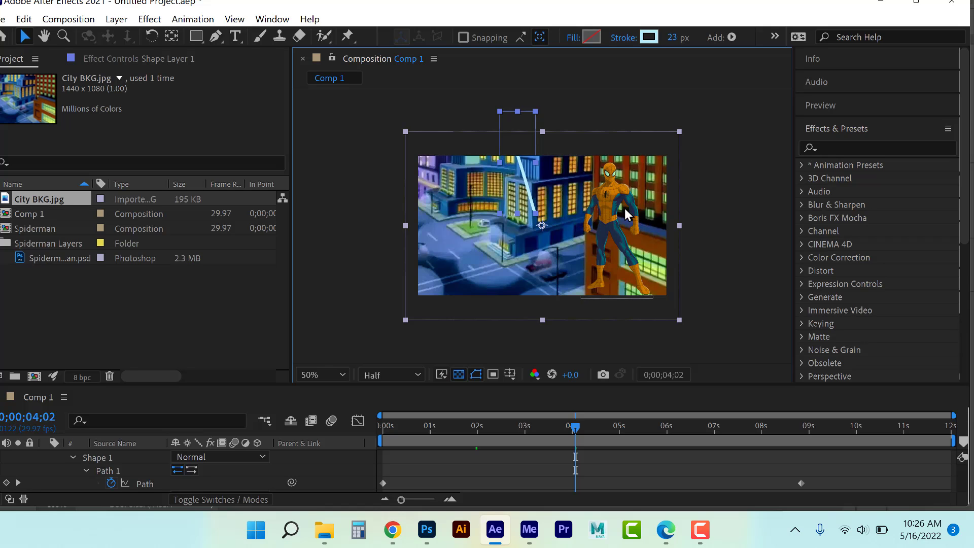
pyautogui.click(107, 470)
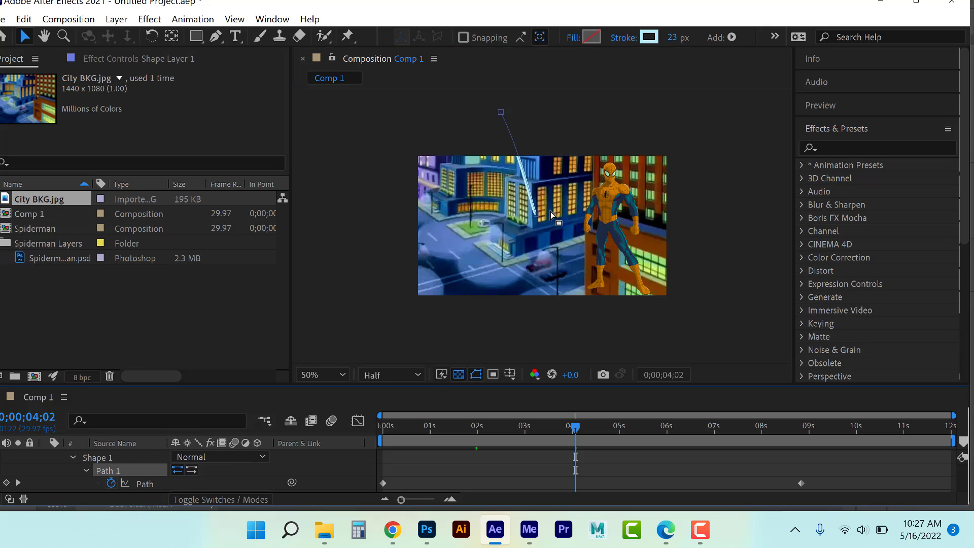
pyautogui.click(536, 217)
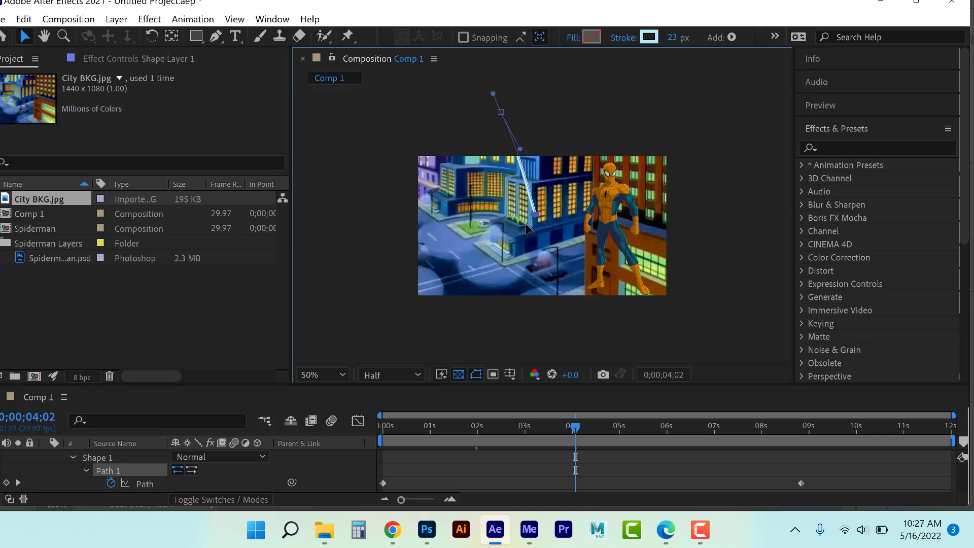
pyautogui.moveTo(526, 226); pyautogui.dragTo(480, 245)
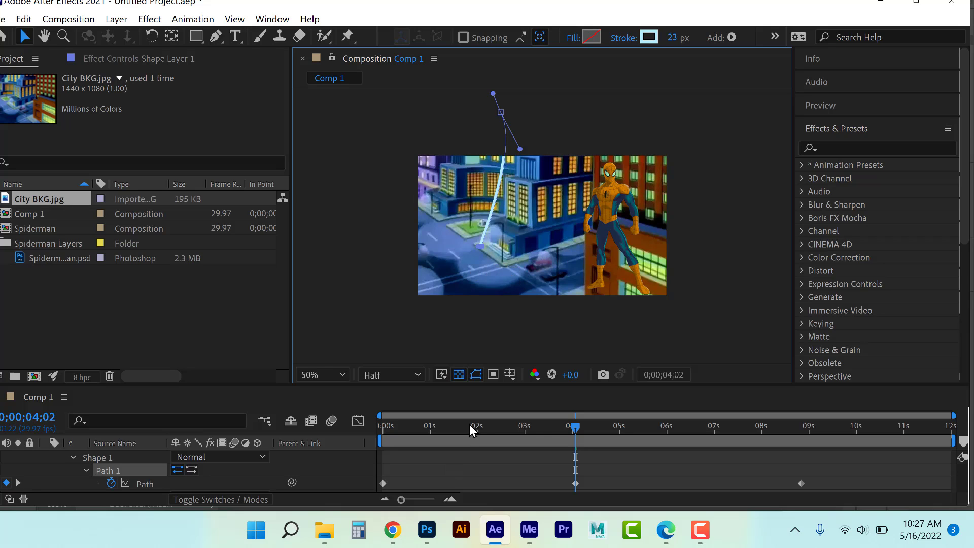
# Play the web line's swing from the start and scrub back through it to check the motion
pyautogui.moveTo(449, 430); pyautogui.dragTo(385, 430)
pyautogui.press('space')
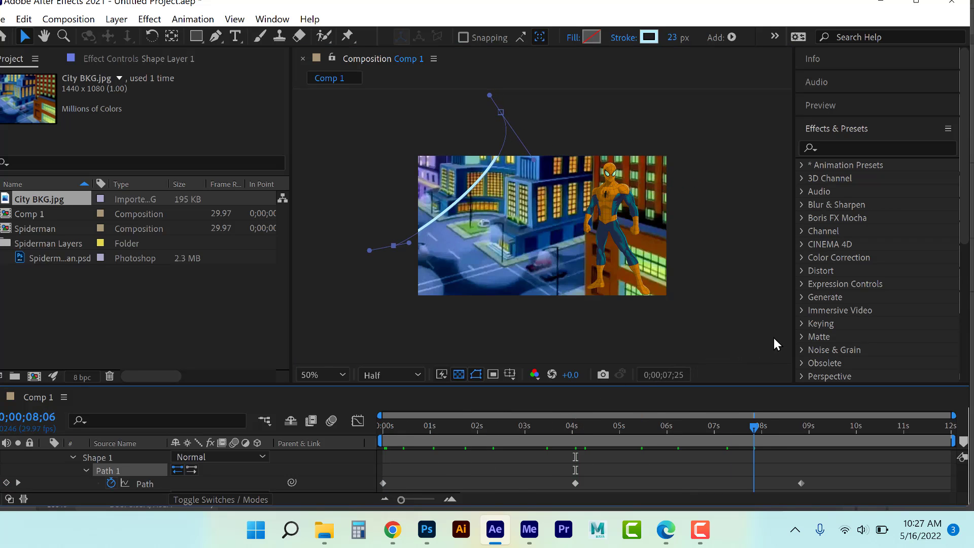
pyautogui.moveTo(771, 337); pyautogui.dragTo(598, 361)
pyautogui.moveTo(537, 378); pyautogui.dragTo(492, 383)
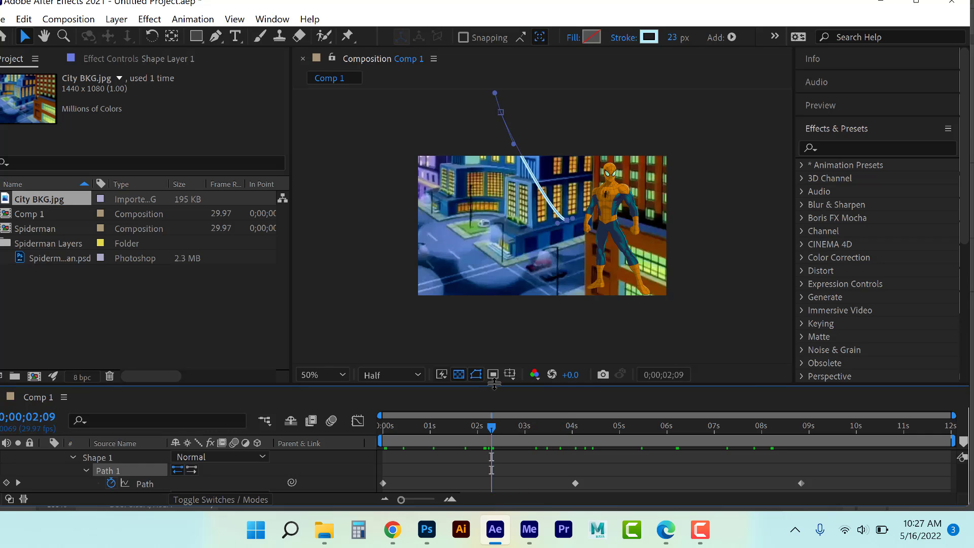
# Hide the City BKG.jpg layer and activate the Puppet Position Pin tool with the Spiderman layer selected
pyautogui.click(73, 458)
pyautogui.scroll(1, 70, 472)
pyautogui.click(47, 456)
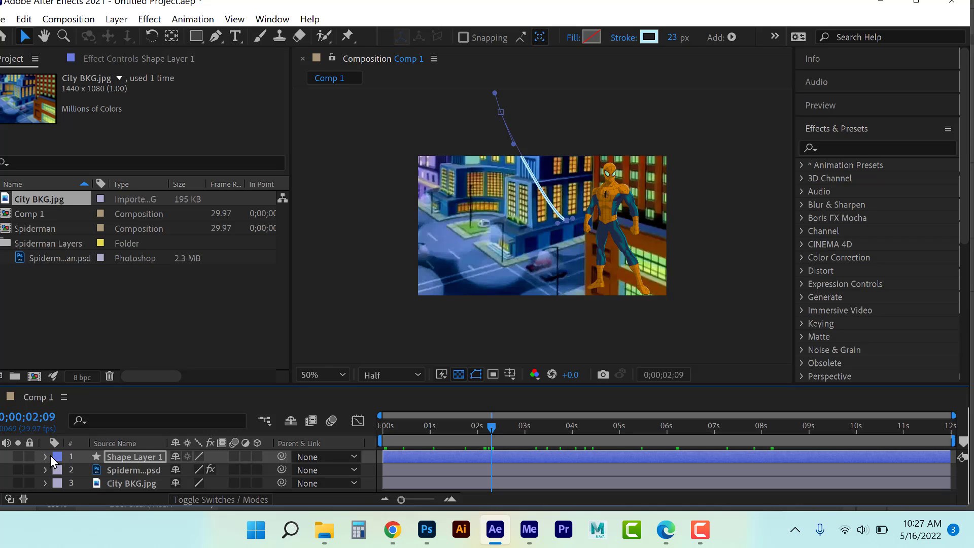
pyautogui.click(119, 472)
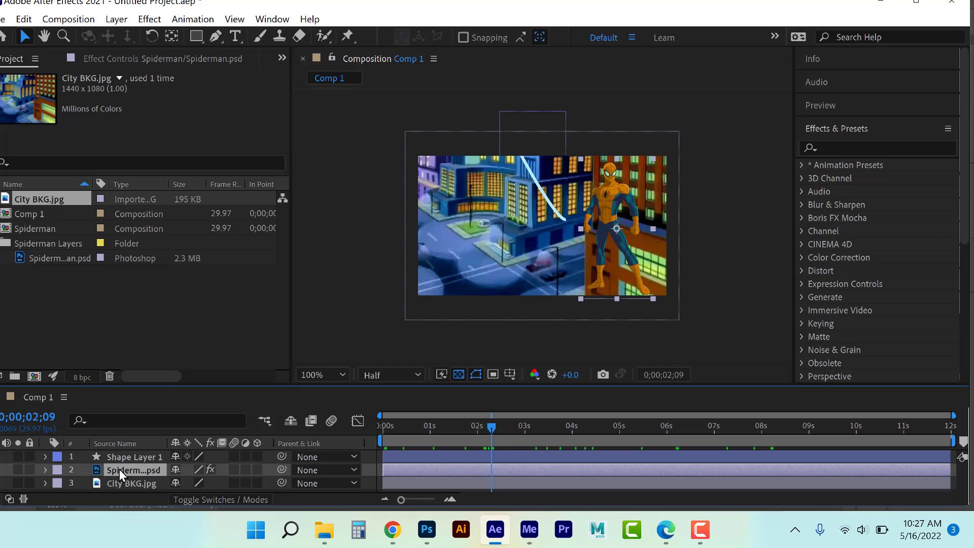
pyautogui.press('.')
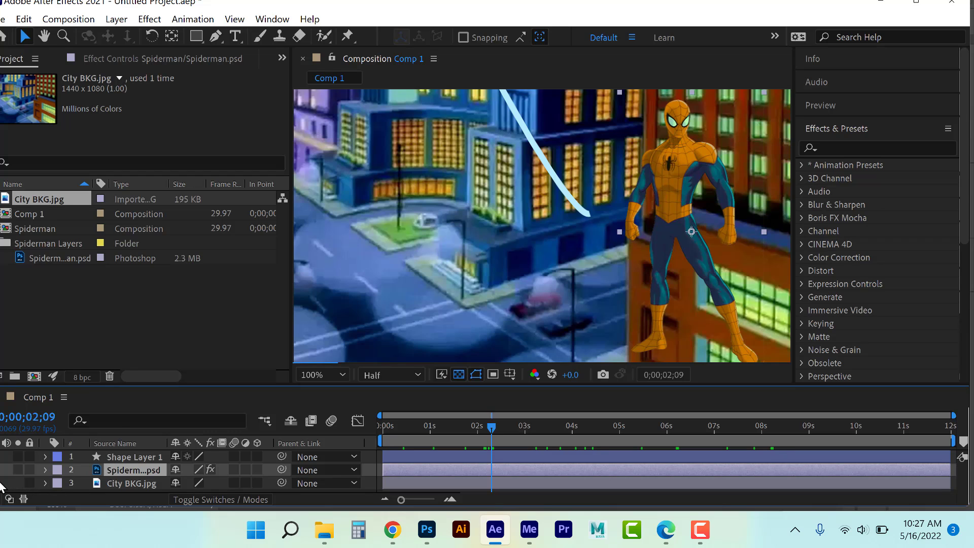
pyautogui.click(17, 483)
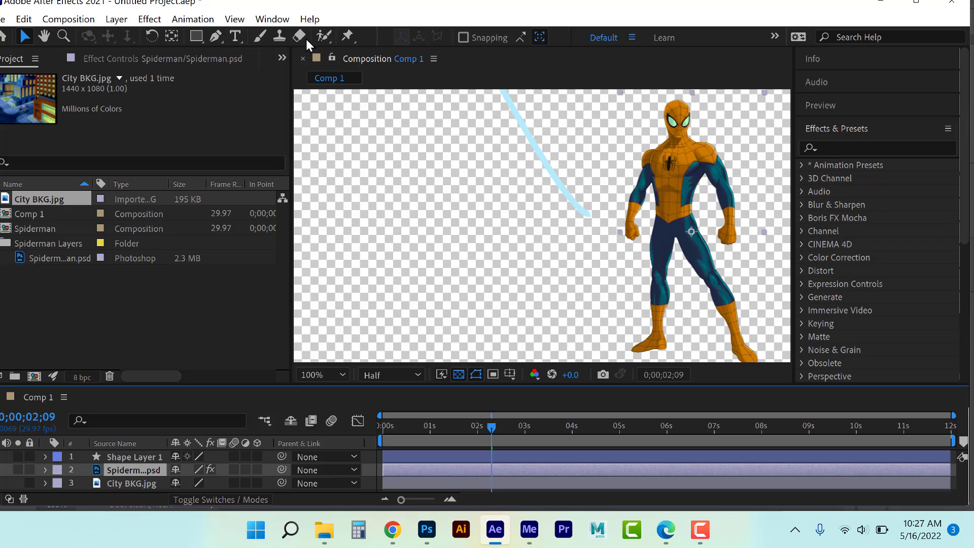
pyautogui.click(346, 36)
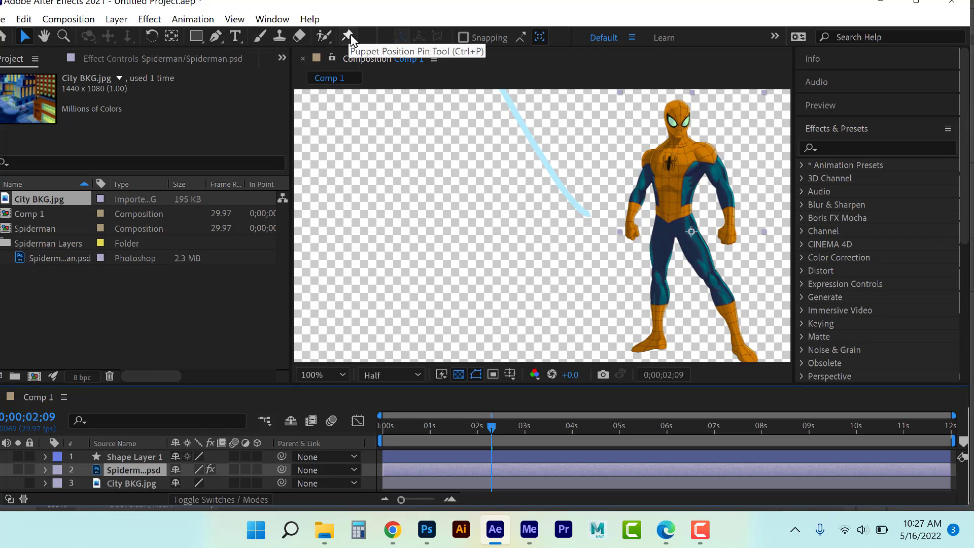
pyautogui.click(349, 36)
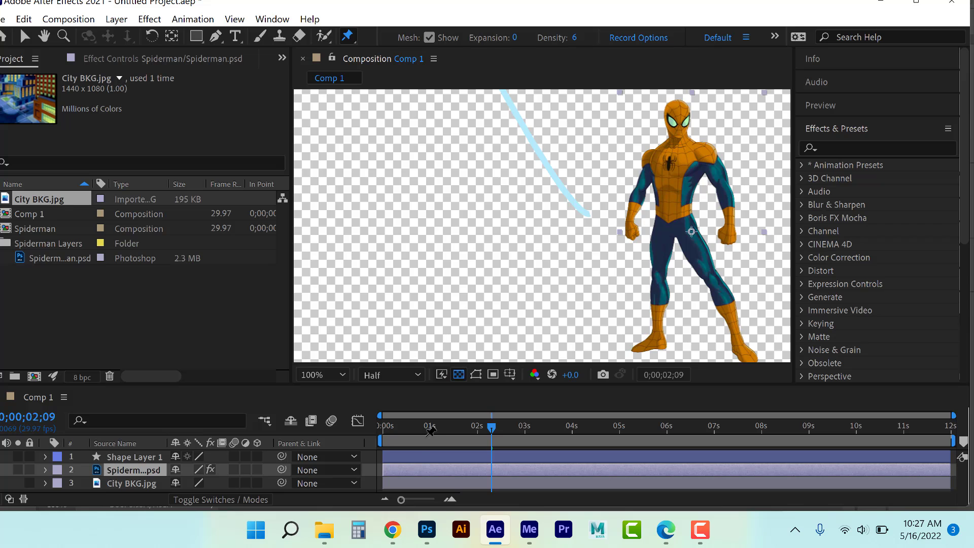
# Scale the Spiderman layer down to 63% and turn off the transparency grid
pyautogui.click(45, 470)
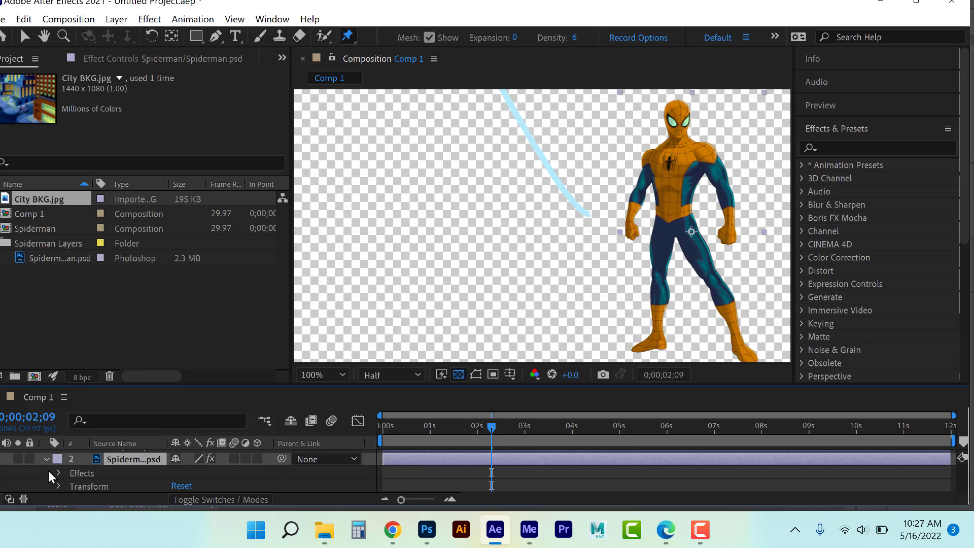
pyautogui.click(59, 486)
pyautogui.scroll(-2, 155, 471)
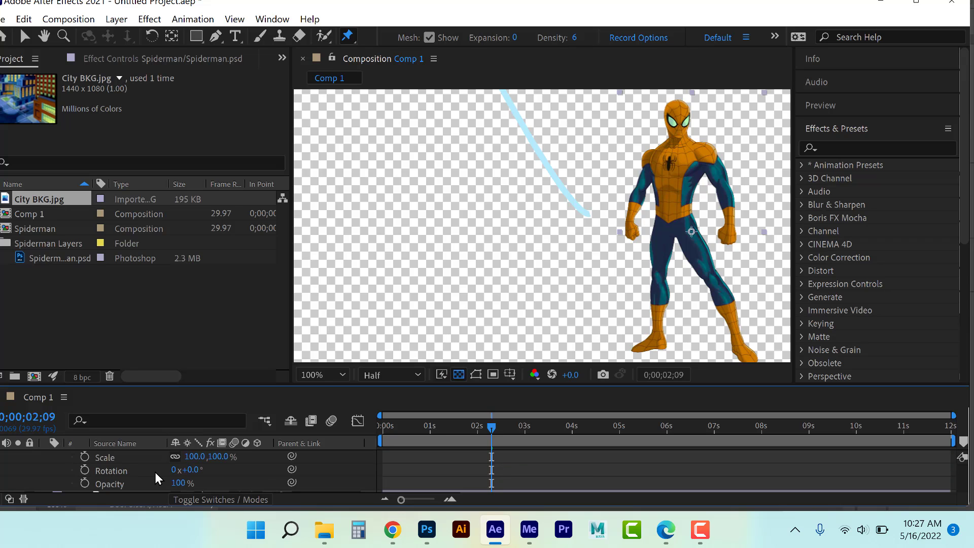
pyautogui.moveTo(193, 457); pyautogui.dragTo(168, 458)
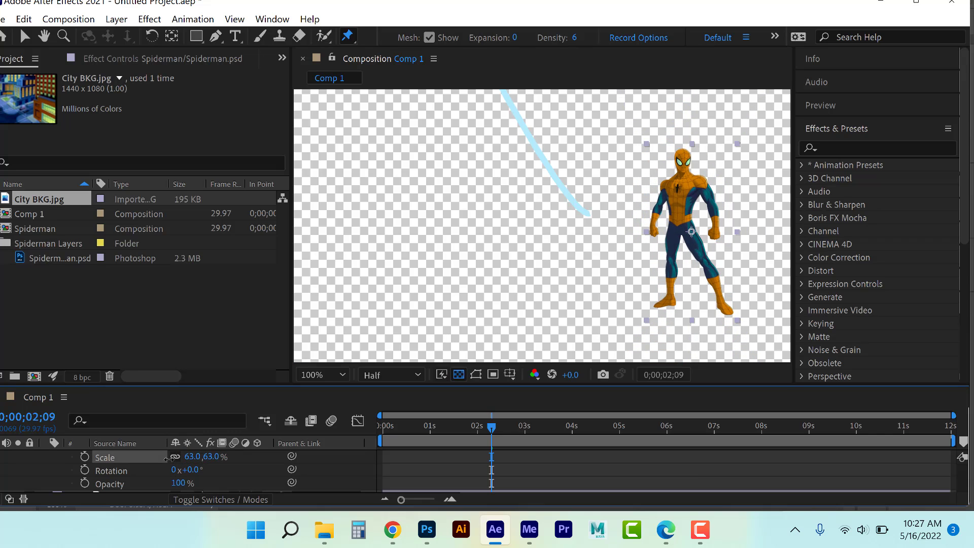
pyautogui.click(456, 375)
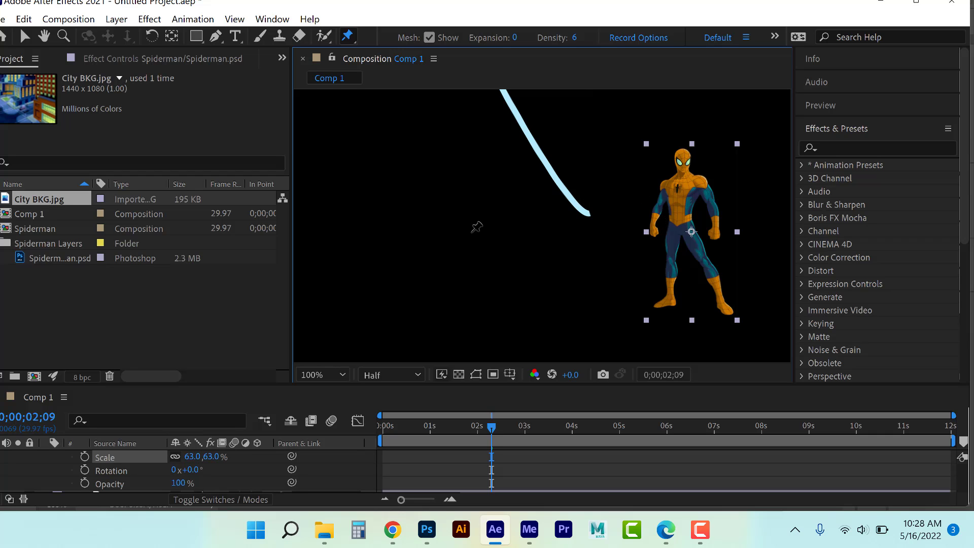
# Move Spider-Man beside the web line's lower end and flip him horizontally, with a scale of -55.3, 63.0%
pyautogui.click(24, 36)
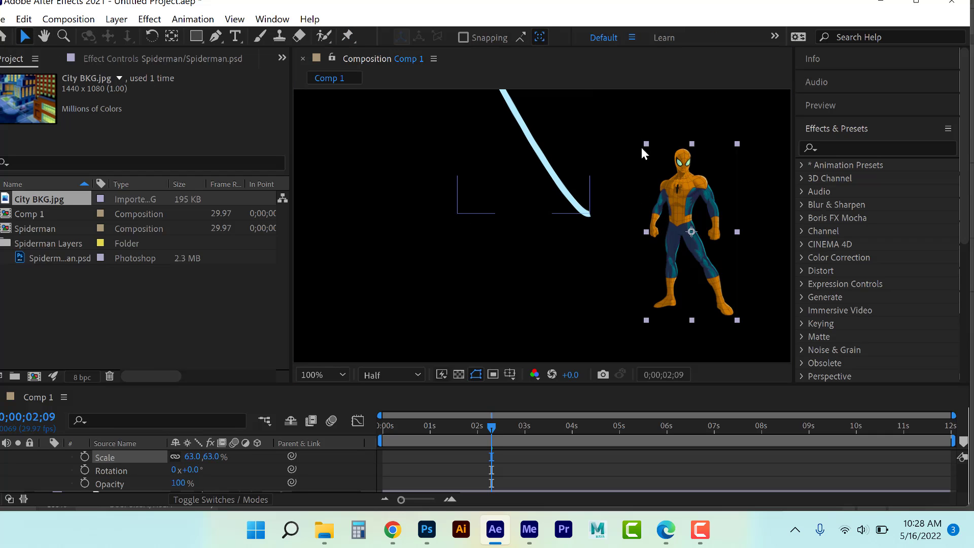
pyautogui.moveTo(674, 194); pyautogui.dragTo(617, 208)
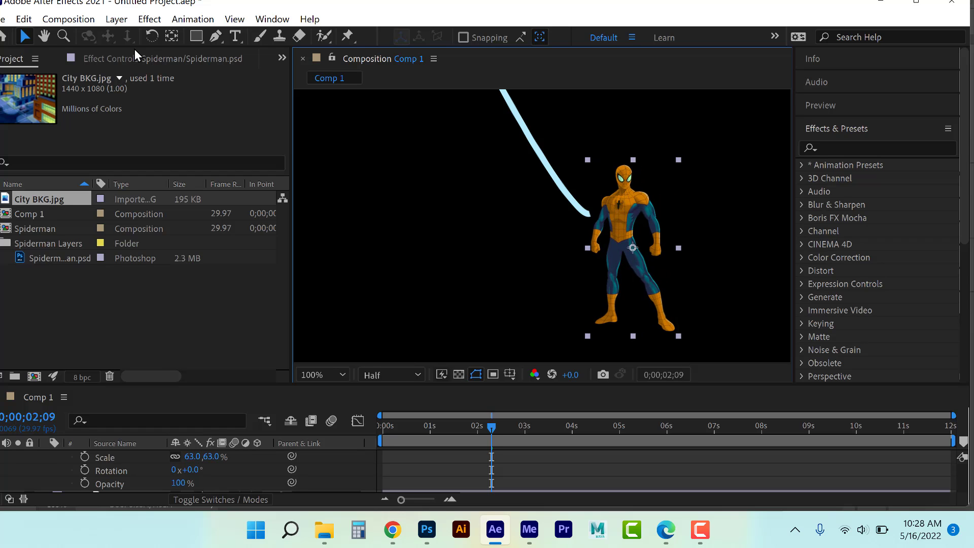
pyautogui.click(24, 20)
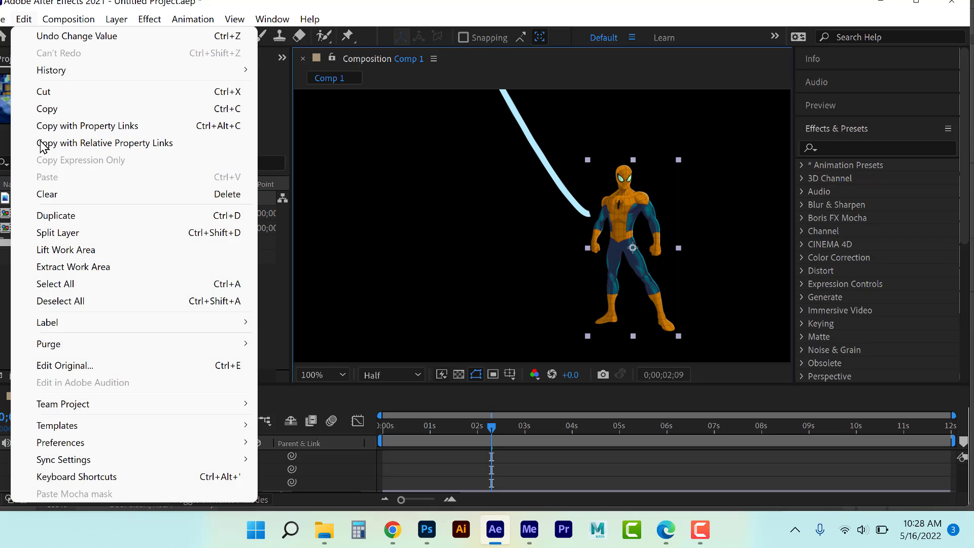
pyautogui.moveTo(116, 20)
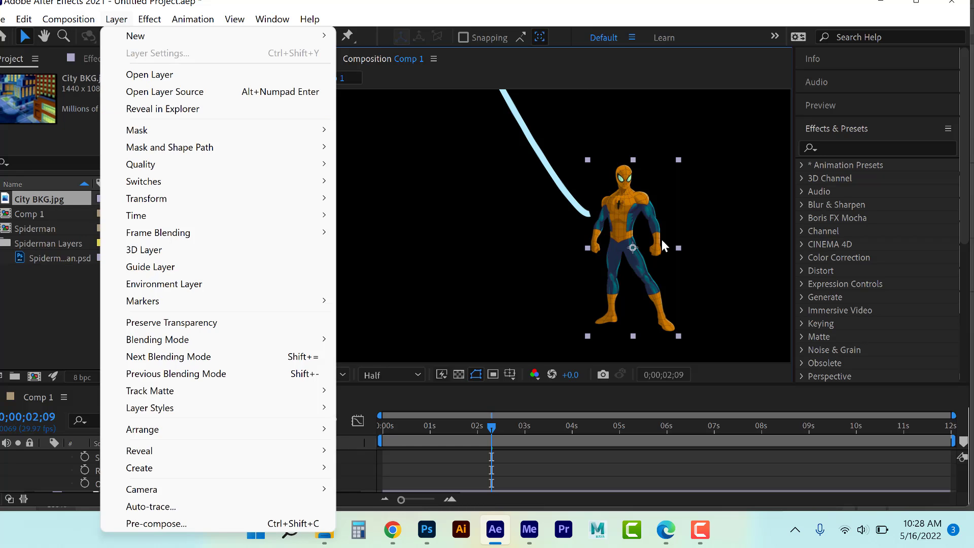
pyautogui.moveTo(679, 245); pyautogui.dragTo(592, 257)
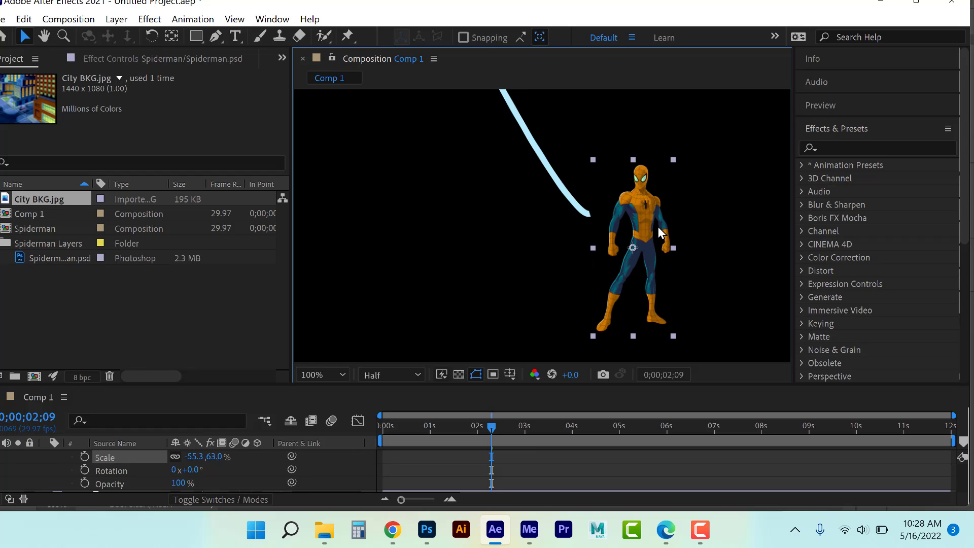
pyautogui.moveTo(639, 219)
pyautogui.mouseDown()
pyautogui.moveTo(596, 213)
pyautogui.moveTo(606, 214)
pyautogui.moveTo(601, 236)
pyautogui.moveTo(629, 230)
pyautogui.mouseUp()
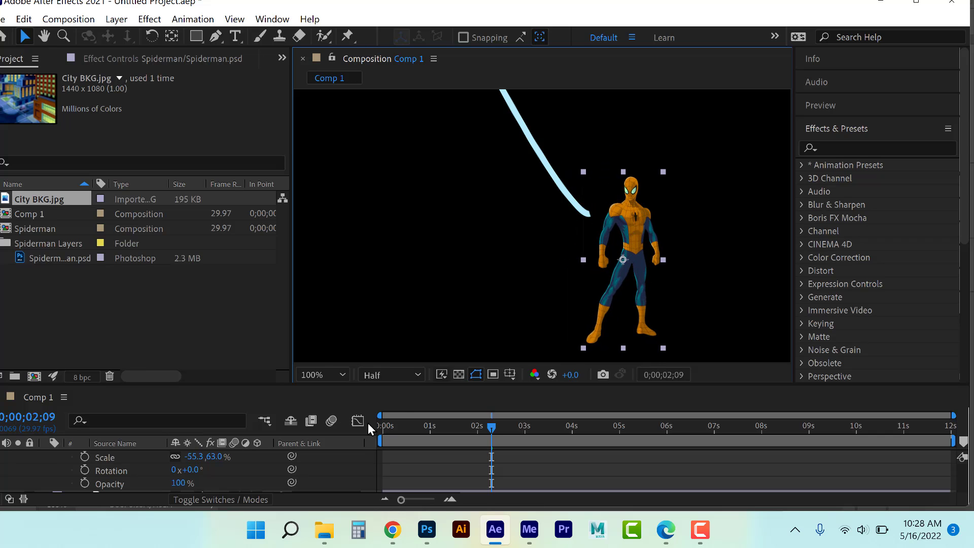
# At 0;00;02;01, place puppet pins on Spider-Man's hands, head, waist, knees, feet and shoulders
pyautogui.moveTo(491, 425); pyautogui.dragTo(477, 429)
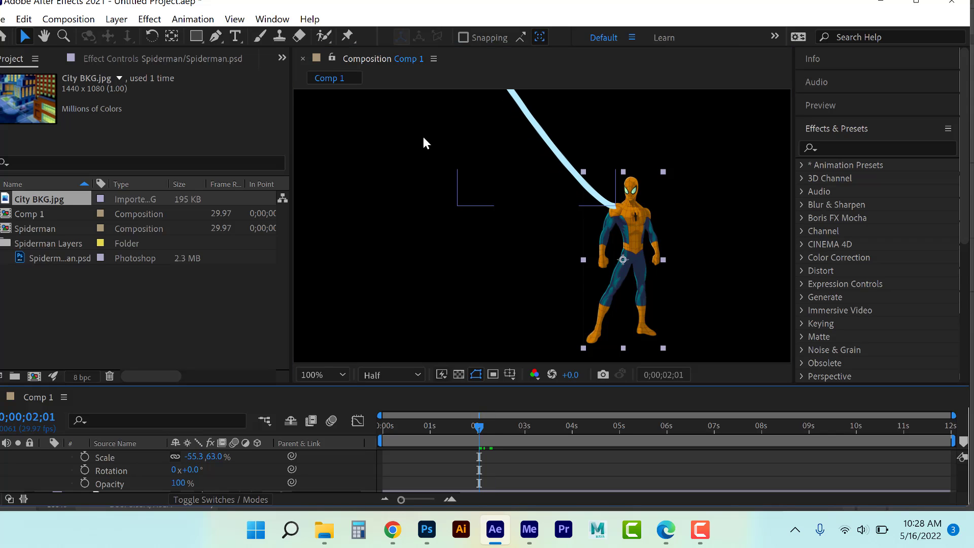
pyautogui.click(347, 35)
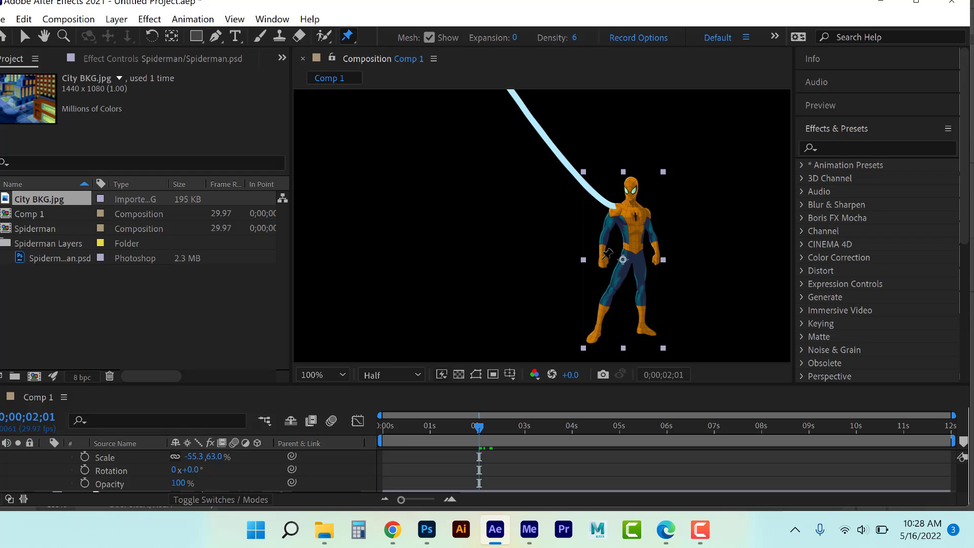
pyautogui.click(610, 254)
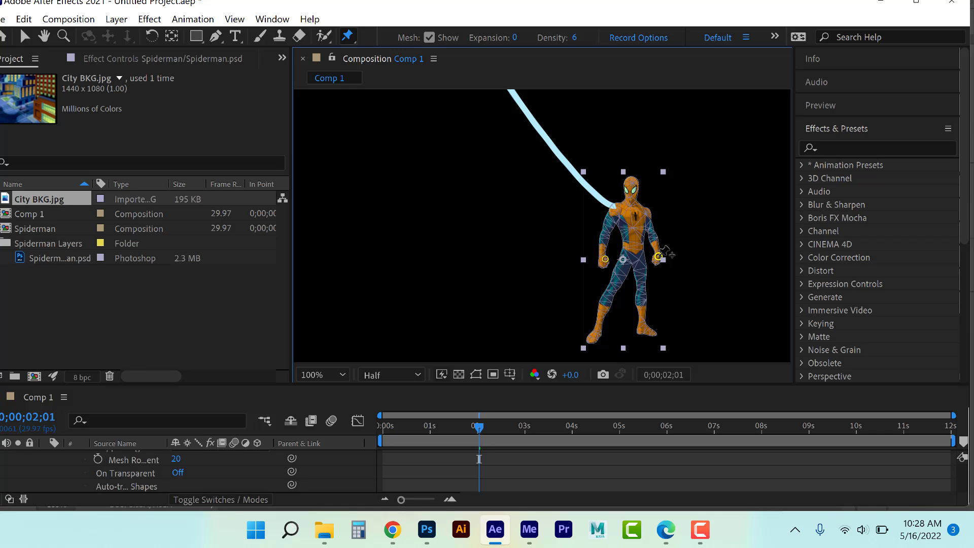
pyautogui.click(630, 192)
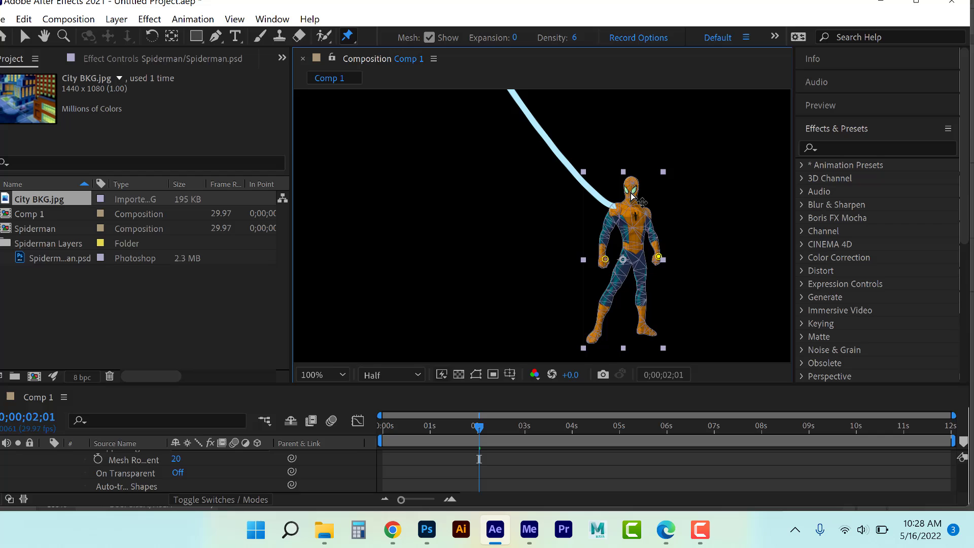
pyautogui.click(634, 258)
pyautogui.click(605, 301)
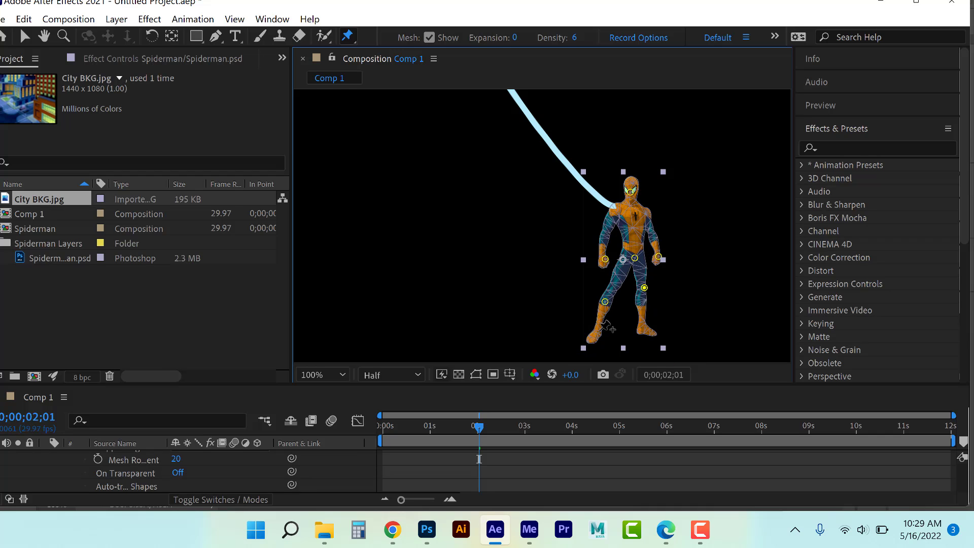
pyautogui.click(595, 336)
pyautogui.click(653, 331)
pyautogui.click(621, 210)
pyautogui.click(645, 214)
# Pose both of Spider-Man's arms with the puppet pins so his hands reach up and grip the web line
pyautogui.click(605, 258)
pyautogui.moveTo(605, 258); pyautogui.dragTo(577, 181)
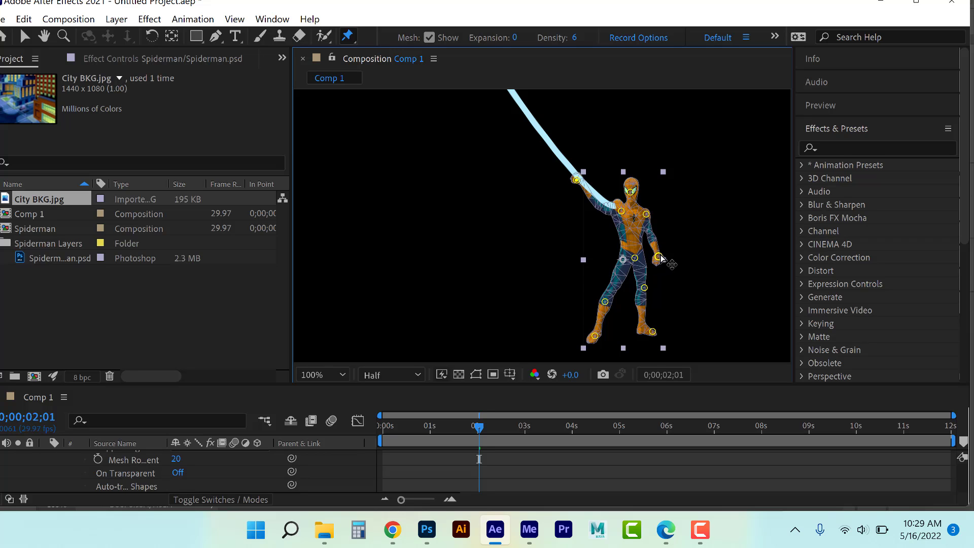
pyautogui.moveTo(659, 257); pyautogui.dragTo(645, 194)
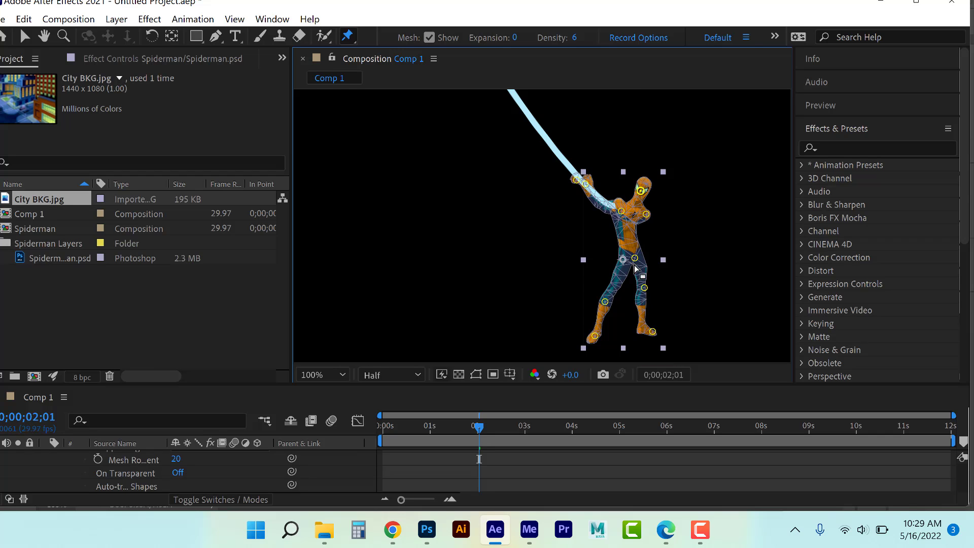
# Shift Spider-Man's waist pin toward the web side and bend both legs into a hanging pose with the knee and foot pins
pyautogui.moveTo(635, 259); pyautogui.dragTo(614, 264)
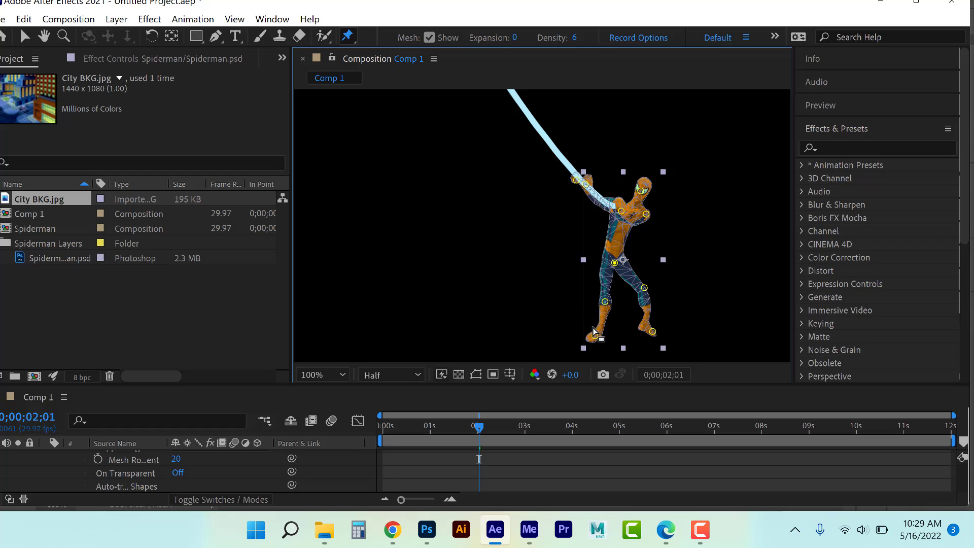
pyautogui.moveTo(595, 336); pyautogui.dragTo(626, 329)
pyautogui.click(647, 288)
pyautogui.moveTo(651, 286); pyautogui.dragTo(656, 279)
pyautogui.moveTo(653, 332); pyautogui.dragTo(664, 323)
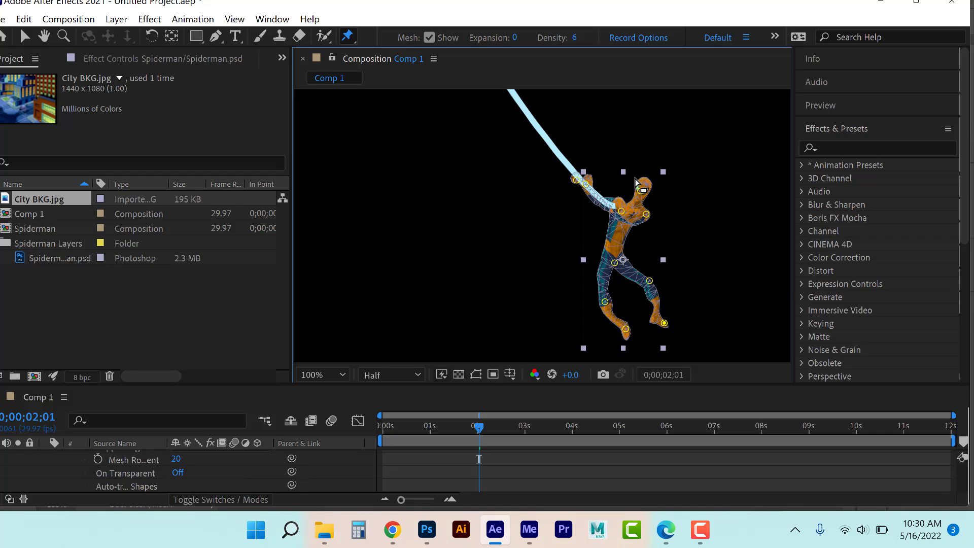
# Set the Spiderman layer's anchor point to 535.0, 90.0, at his gripping hands
pyautogui.scroll(-5, 156, 456)
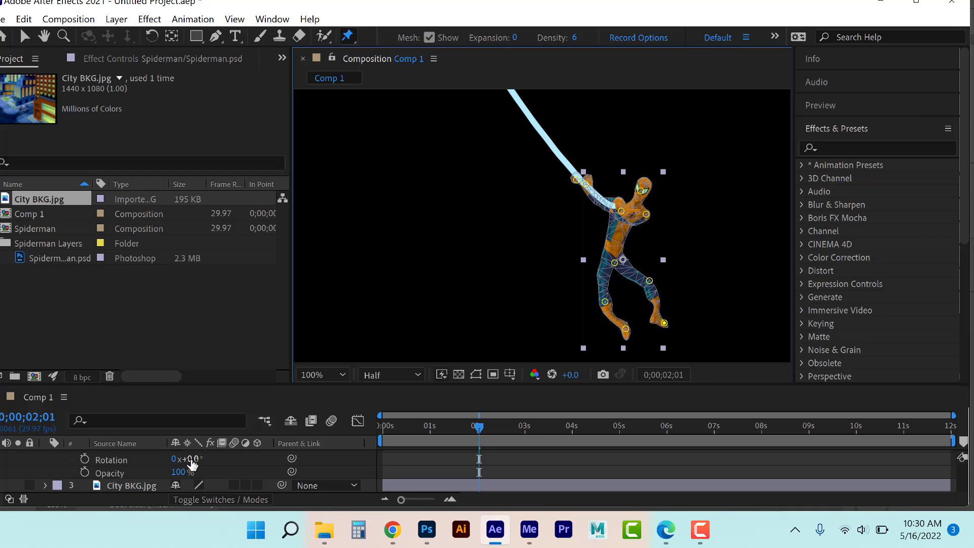
pyautogui.scroll(1, 191, 464)
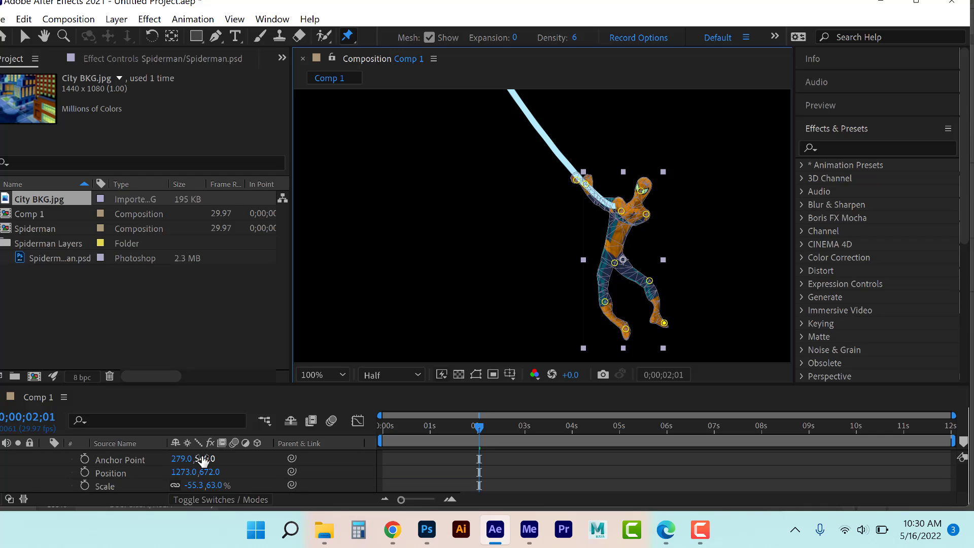
pyautogui.moveTo(203, 460); pyautogui.dragTo(64, 490)
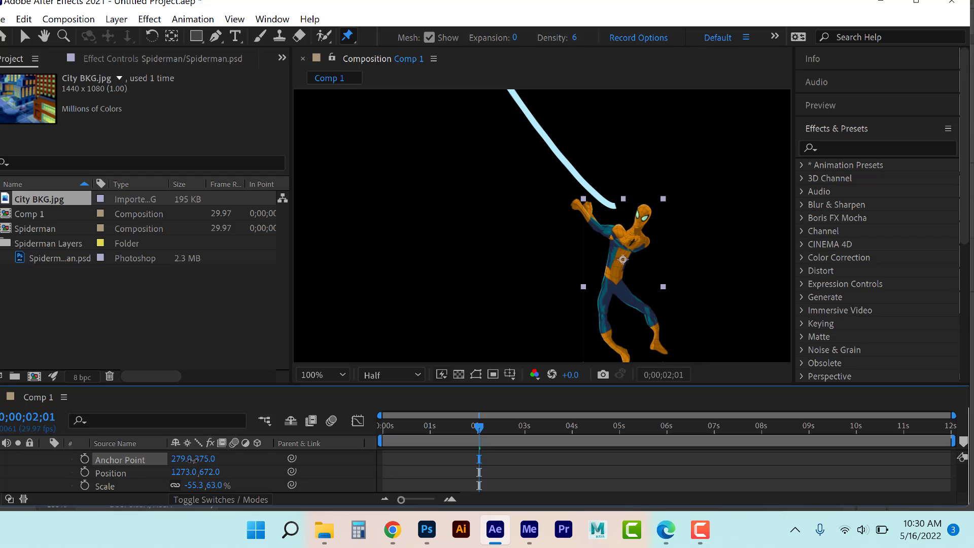
pyautogui.moveTo(200, 462); pyautogui.dragTo(39, 524)
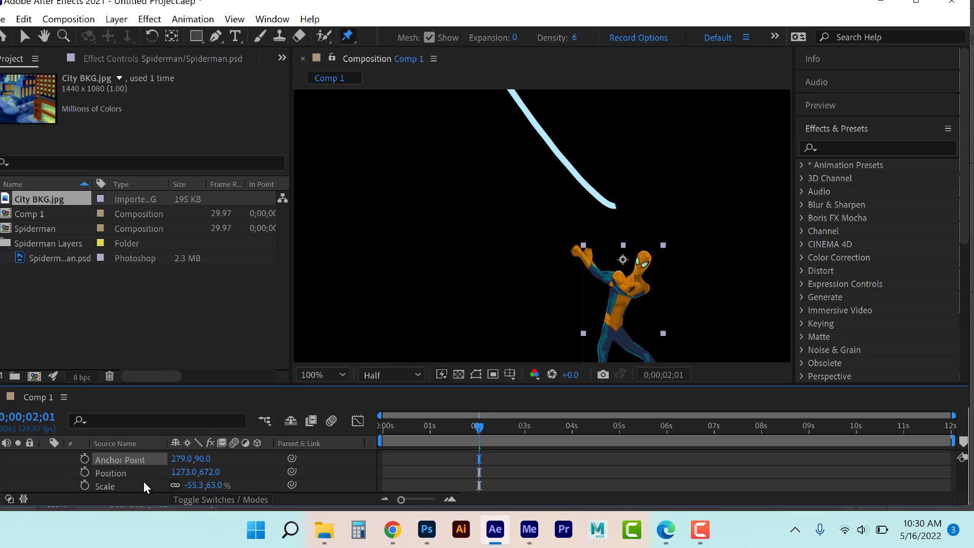
pyautogui.moveTo(179, 458); pyautogui.dragTo(355, 427)
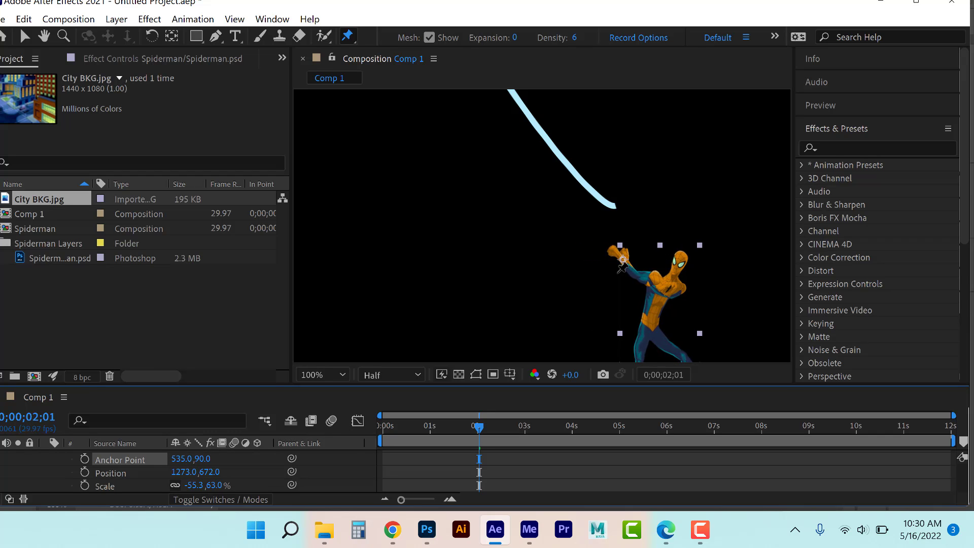
# Move Spider-Man's hands onto the web line's lower end at position 1227.0, 465.0 and start Position and Rotation keyframes at 0;00;02;01
pyautogui.click(26, 38)
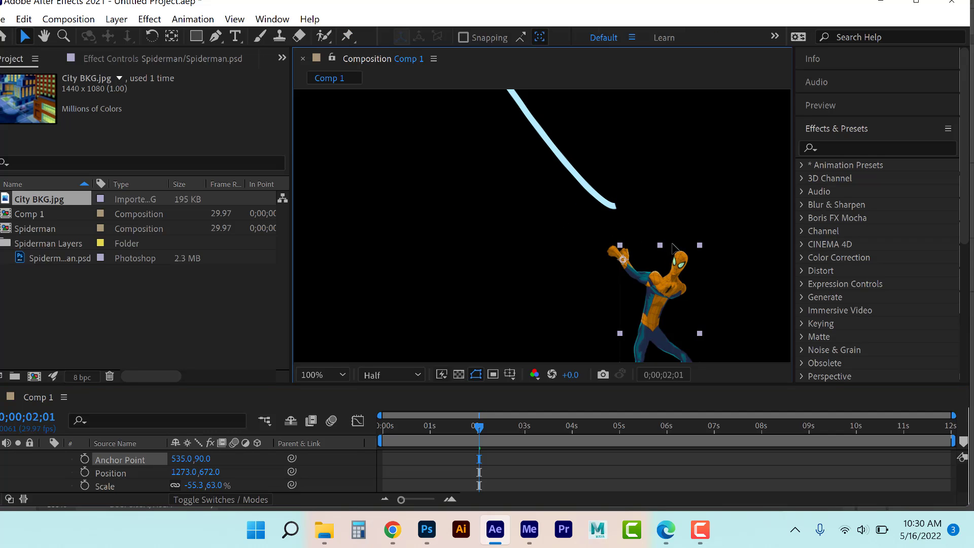
pyautogui.moveTo(664, 282); pyautogui.dragTo(650, 234)
pyautogui.click(636, 256)
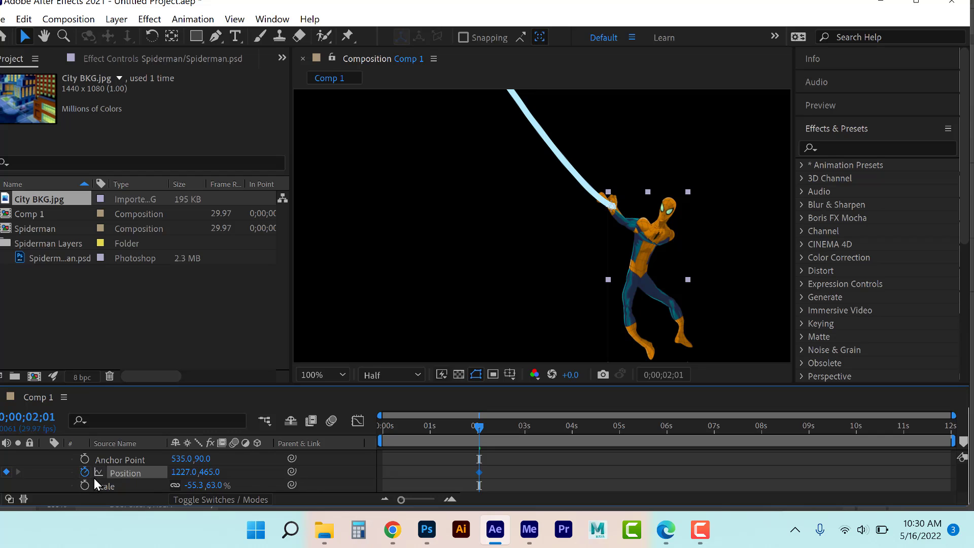
pyautogui.scroll(-3, 93, 478)
pyautogui.click(84, 459)
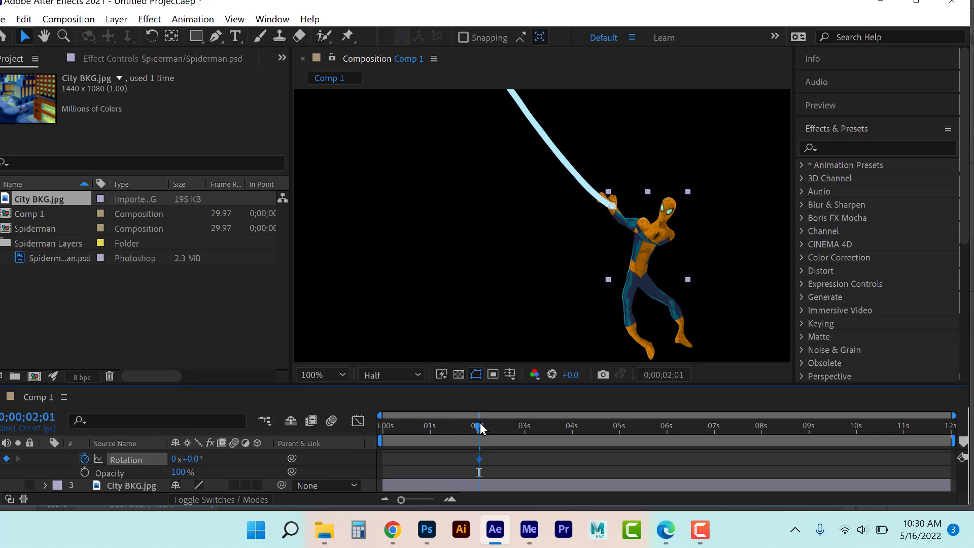
# At 0;00;00;00, move Spider-Man off-frame to the web line's end and rotate him -54°, and set the rotation to -41.9° at 0;00;01;13
pyautogui.moveTo(449, 433); pyautogui.dragTo(358, 449)
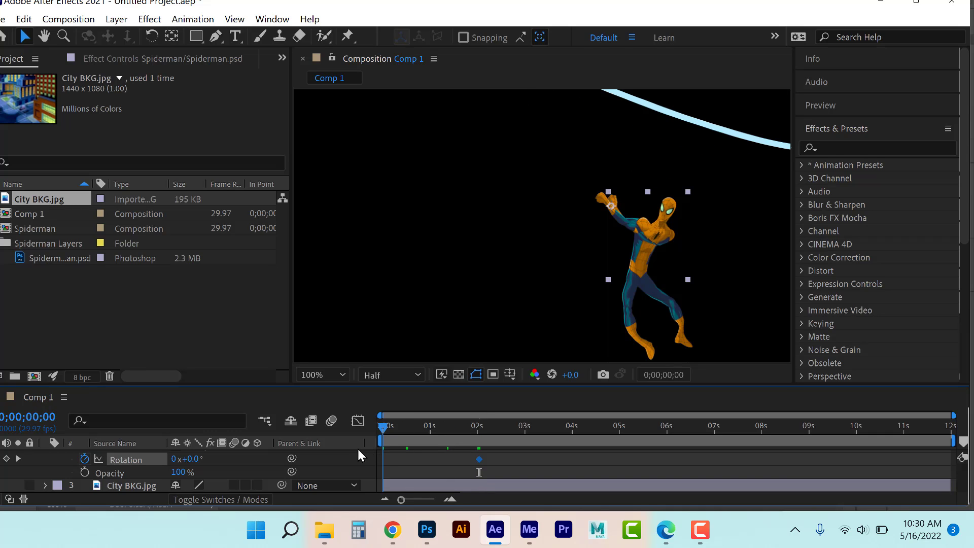
pyautogui.moveTo(646, 232); pyautogui.dragTo(891, 152)
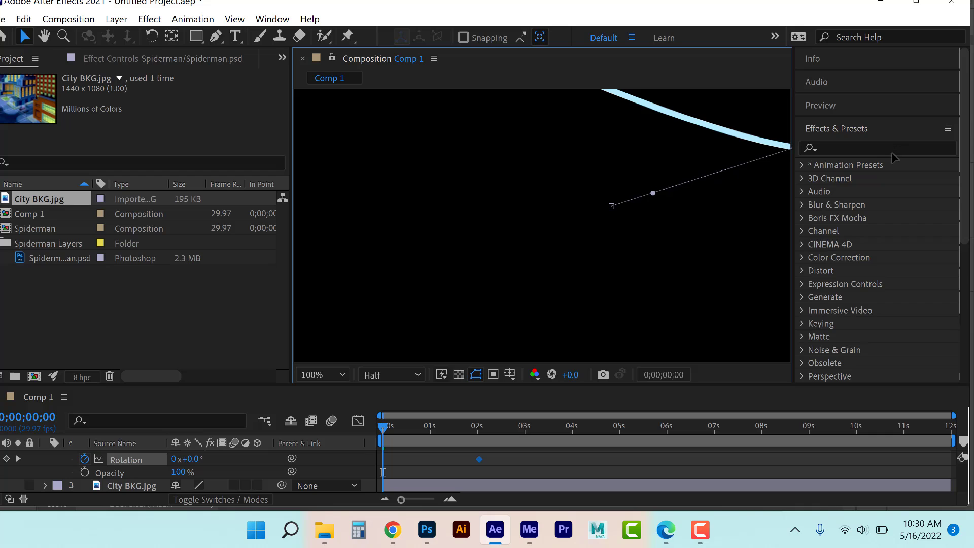
pyautogui.scroll(-1, 626, 222)
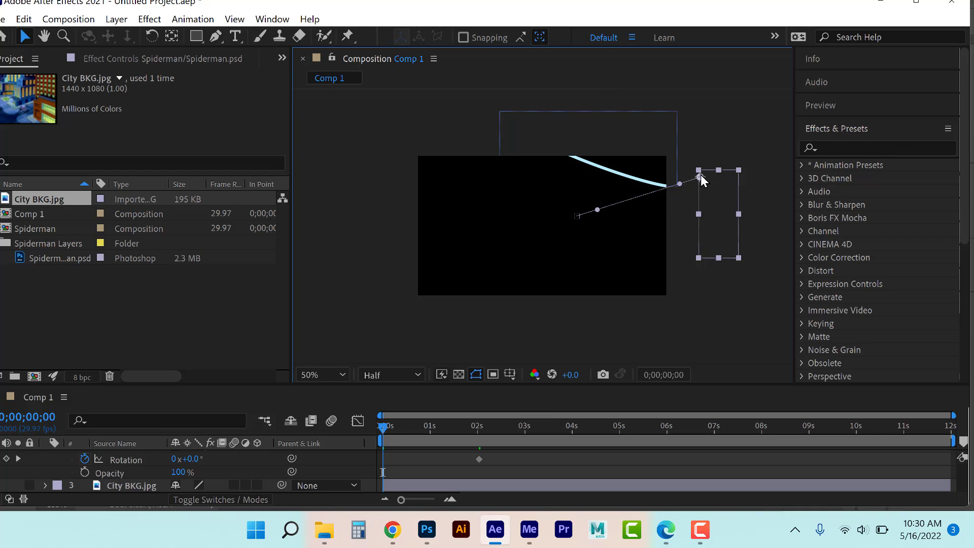
pyautogui.moveTo(701, 176); pyautogui.dragTo(683, 187)
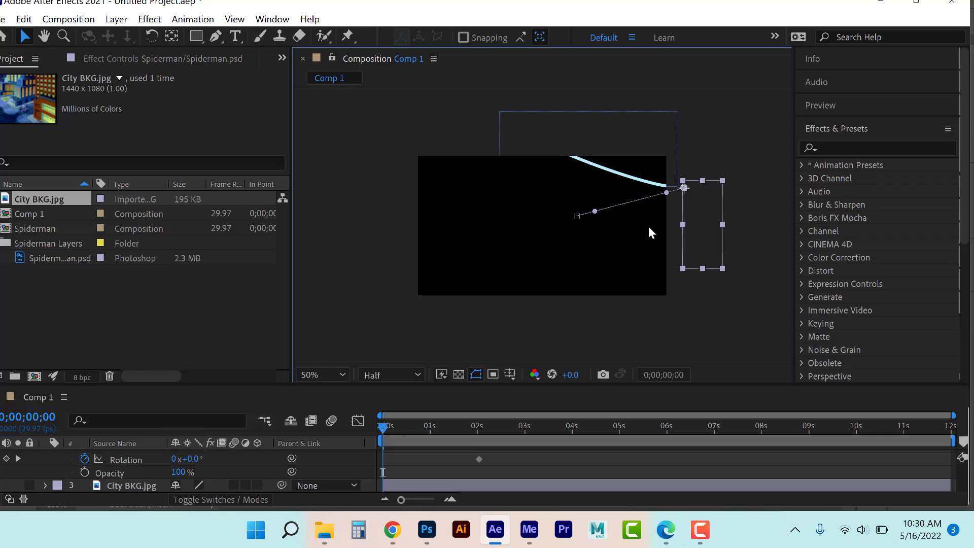
pyautogui.moveTo(191, 462); pyautogui.dragTo(156, 463)
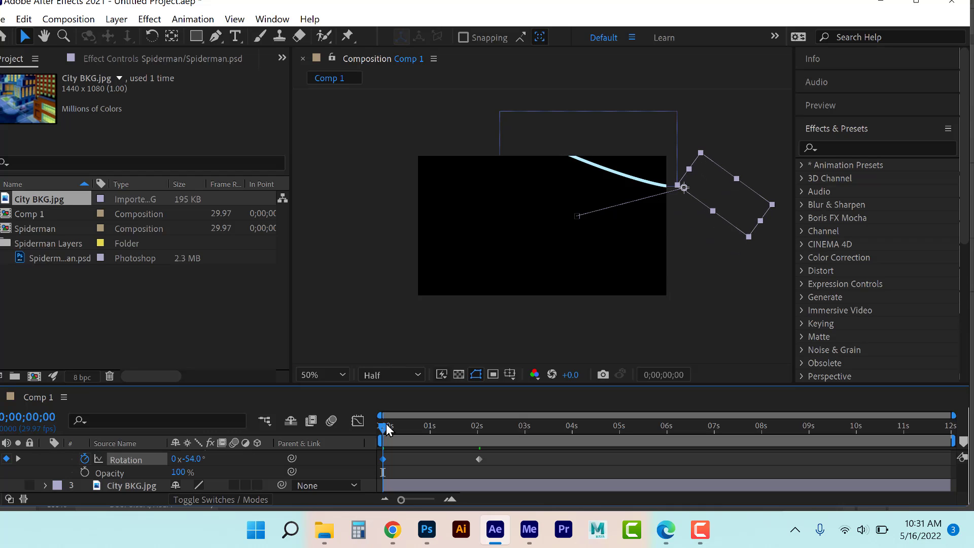
pyautogui.moveTo(387, 429); pyautogui.dragTo(449, 436)
pyautogui.moveTo(196, 460); pyautogui.dragTo(180, 460)
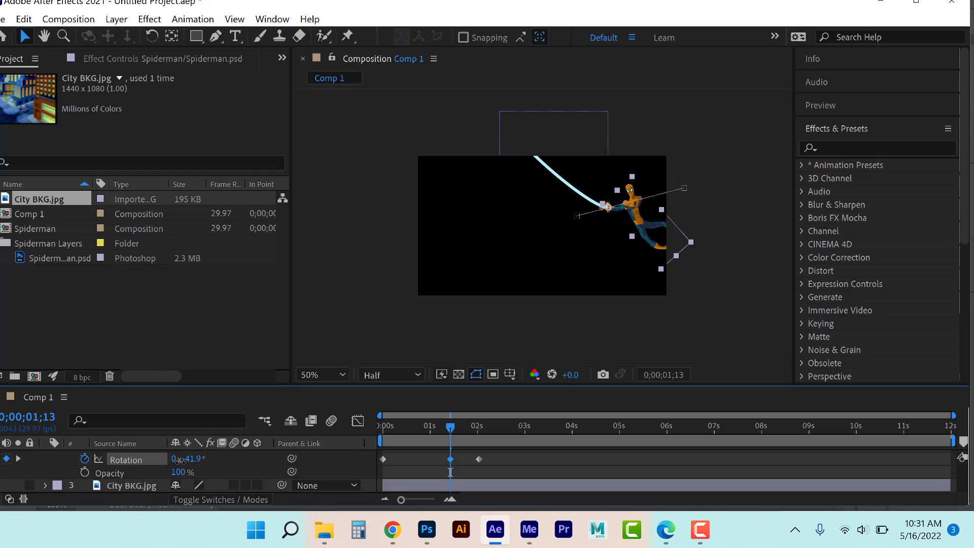
# At 0;00;03;28, keyframe Spider-Man's hands at the web line's lower end with a rotation of -33°
pyautogui.click(568, 426)
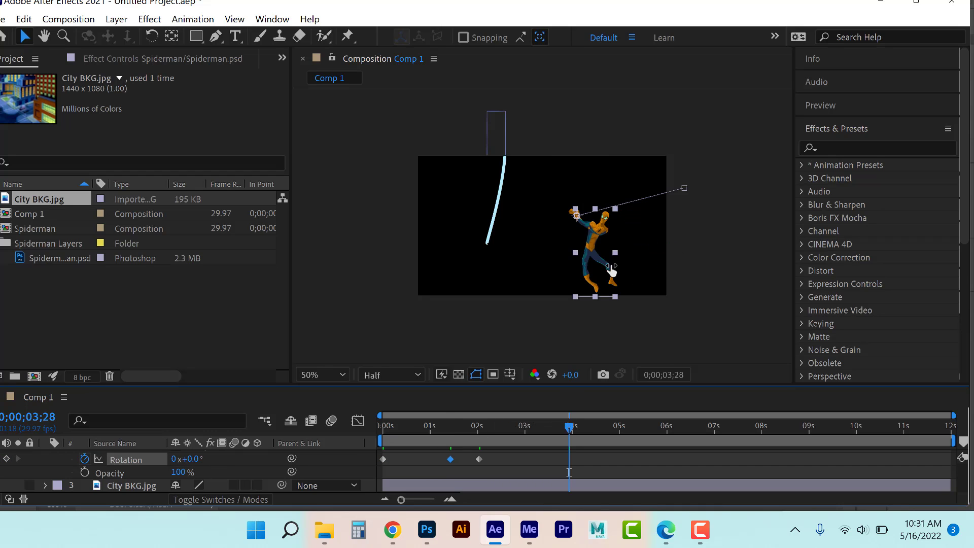
pyautogui.moveTo(592, 226); pyautogui.dragTo(503, 259)
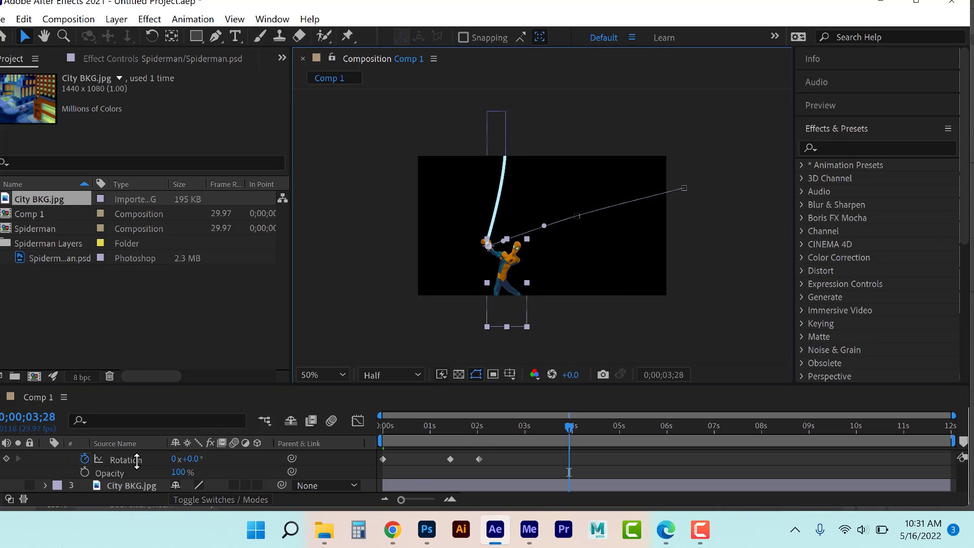
pyautogui.moveTo(189, 460); pyautogui.dragTo(169, 463)
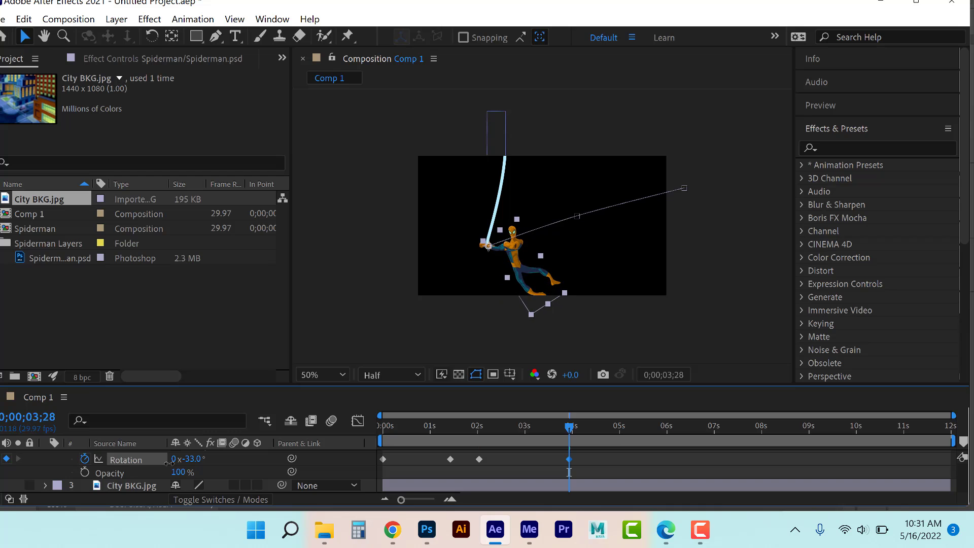
# At 0;00;06;00, set Spider-Man's rotation to 73° and move his hands to the web line's lower end
pyautogui.click(668, 424)
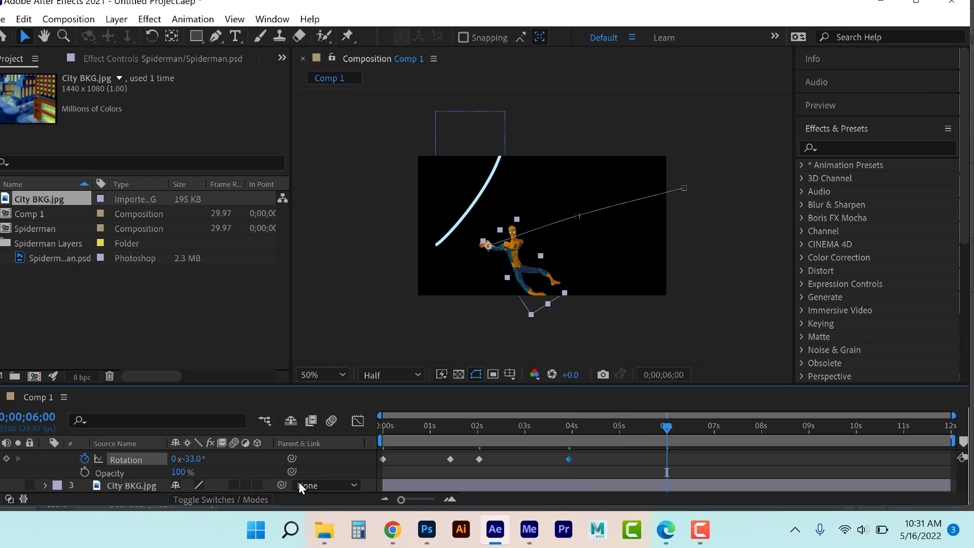
pyautogui.moveTo(192, 459); pyautogui.dragTo(385, 363)
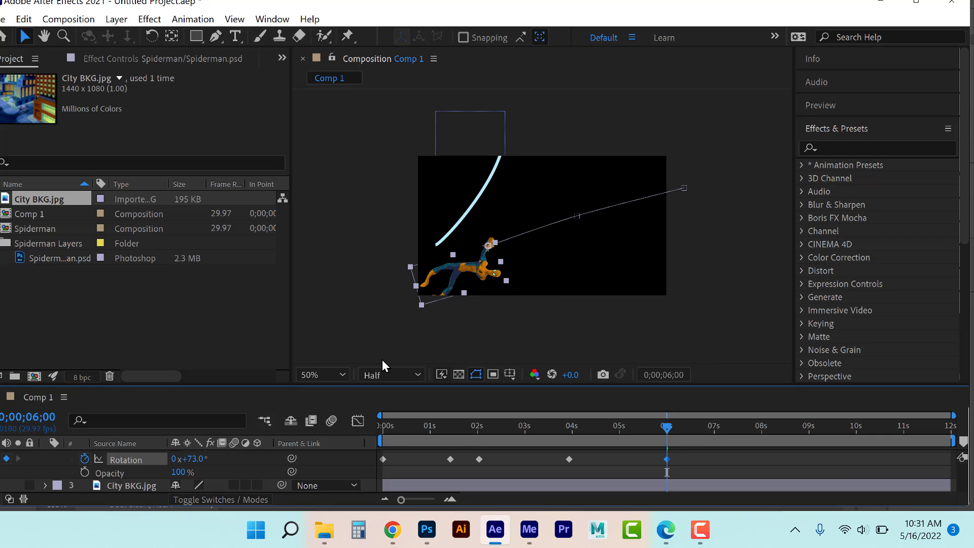
pyautogui.moveTo(487, 277); pyautogui.dragTo(431, 280)
# At 0;00;07;17, move Spider-Man's hands to the web line at the frame's edge and set his rotation to 102°
pyautogui.click(741, 427)
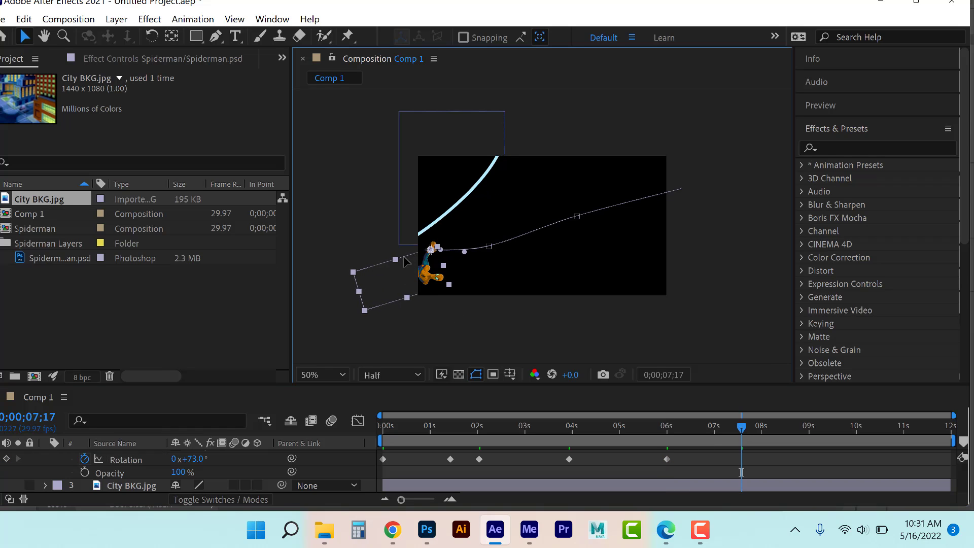
pyautogui.moveTo(425, 273); pyautogui.dragTo(409, 260)
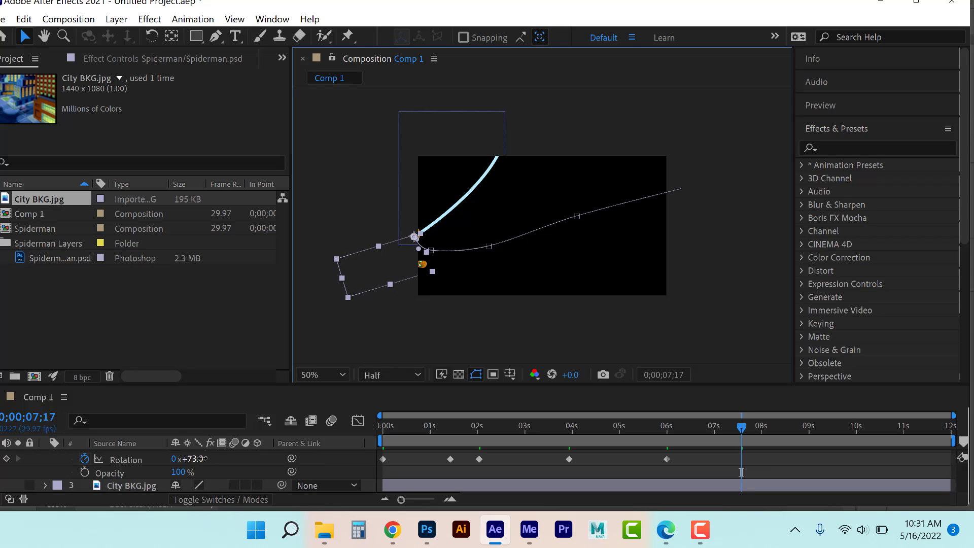
pyautogui.moveTo(204, 458); pyautogui.dragTo(220, 455)
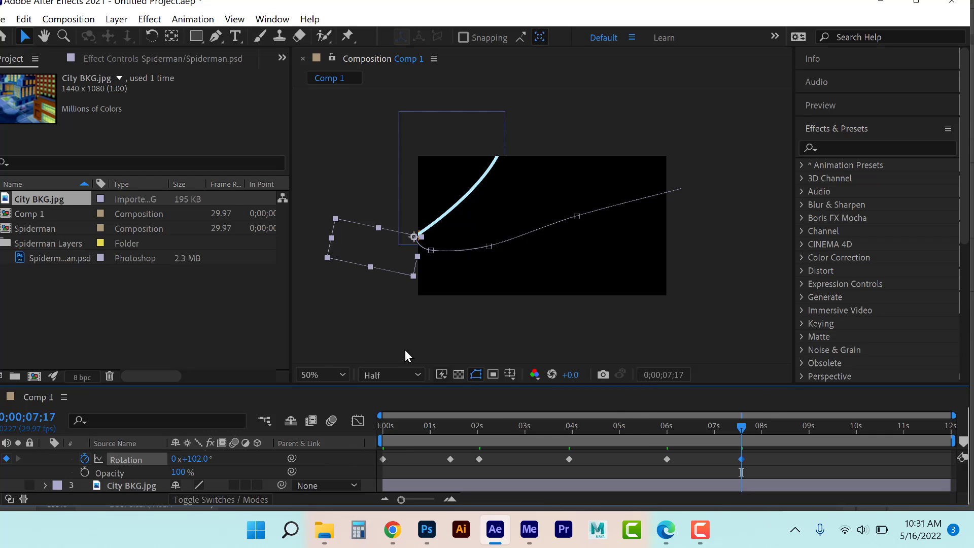
# Scrub through Spider-Man's swing and examine his grip on the web line at 0;00;01;05 in a 200% view
pyautogui.moveTo(466, 433); pyautogui.dragTo(605, 412)
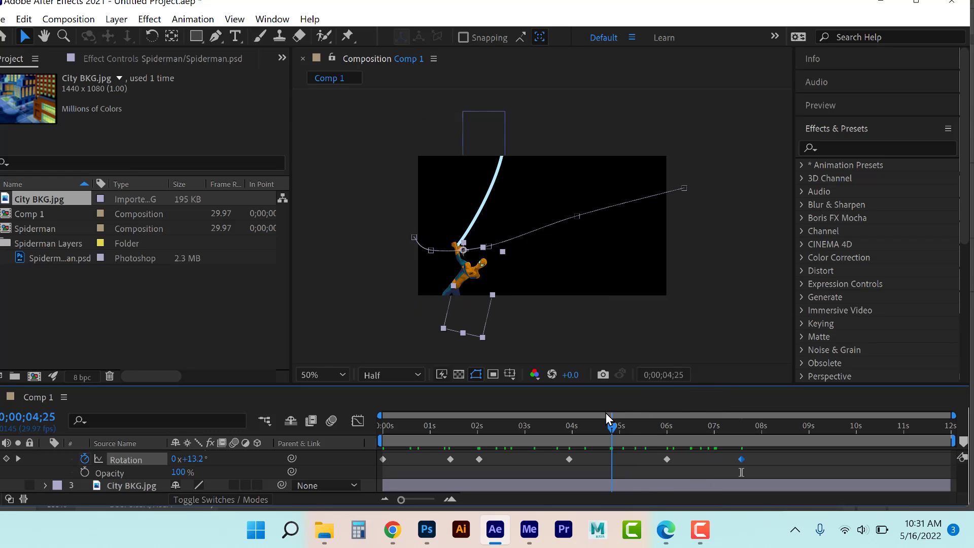
pyautogui.moveTo(495, 437); pyautogui.dragTo(439, 447)
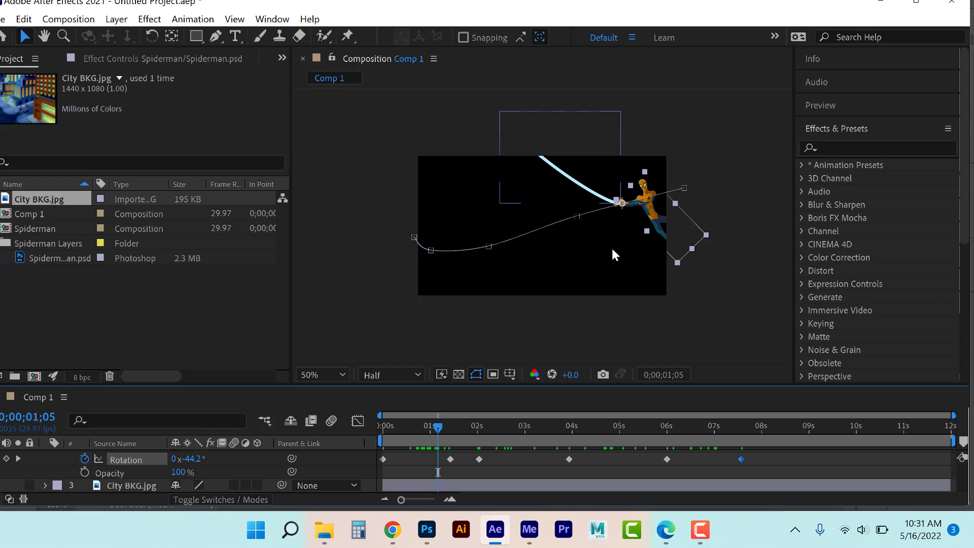
pyautogui.press('.')
pyautogui.press('.')
pyautogui.press('.')
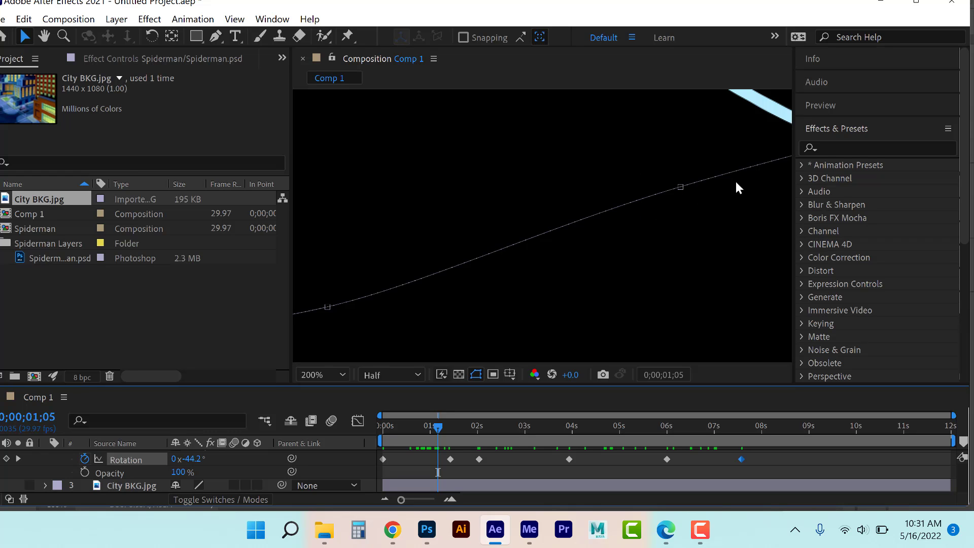
pyautogui.moveTo(558, 268); pyautogui.dragTo(403, 276)
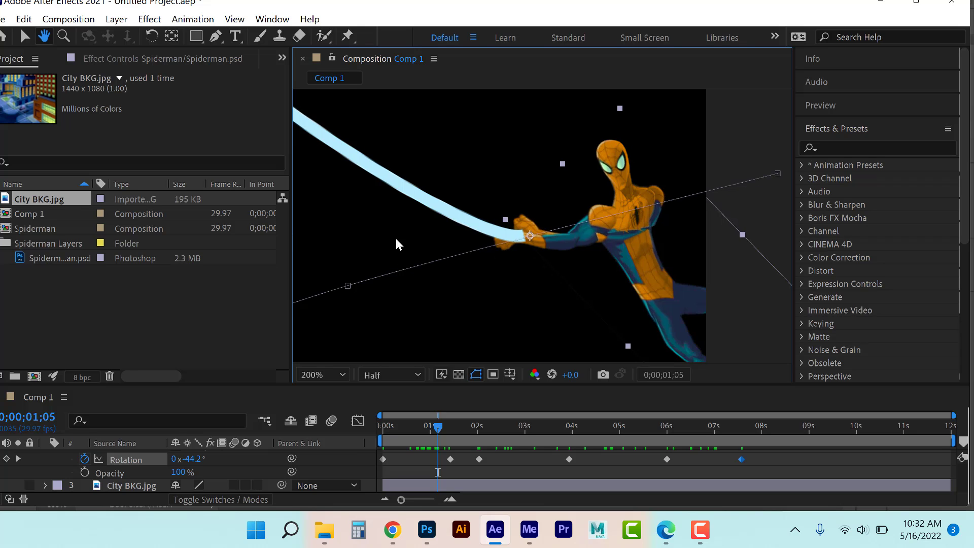
# At 0;00;01;05, tilt Spider-Man's head toward the web line and raise his hips with the puppet pins
pyautogui.press('v')
pyautogui.click(349, 38)
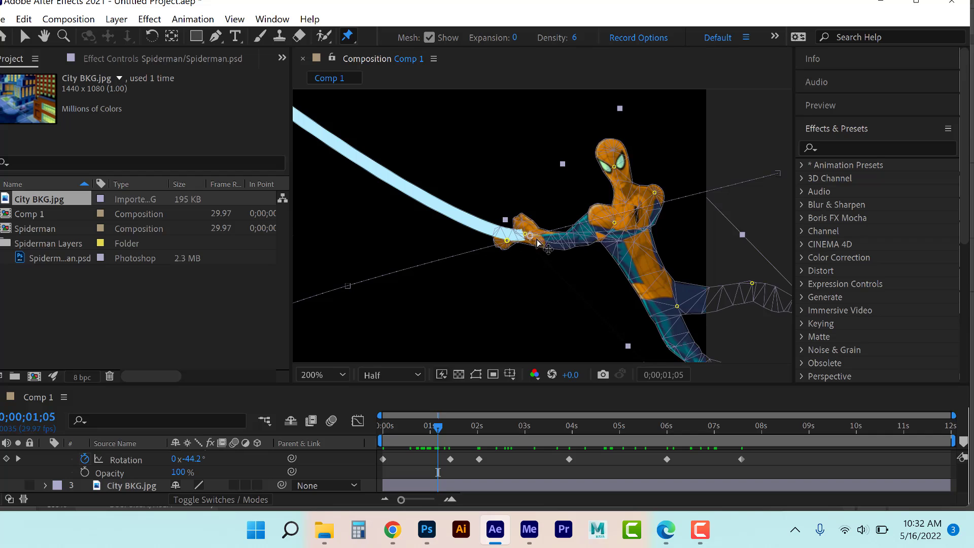
pyautogui.click(614, 168)
pyautogui.moveTo(618, 172); pyautogui.dragTo(607, 184)
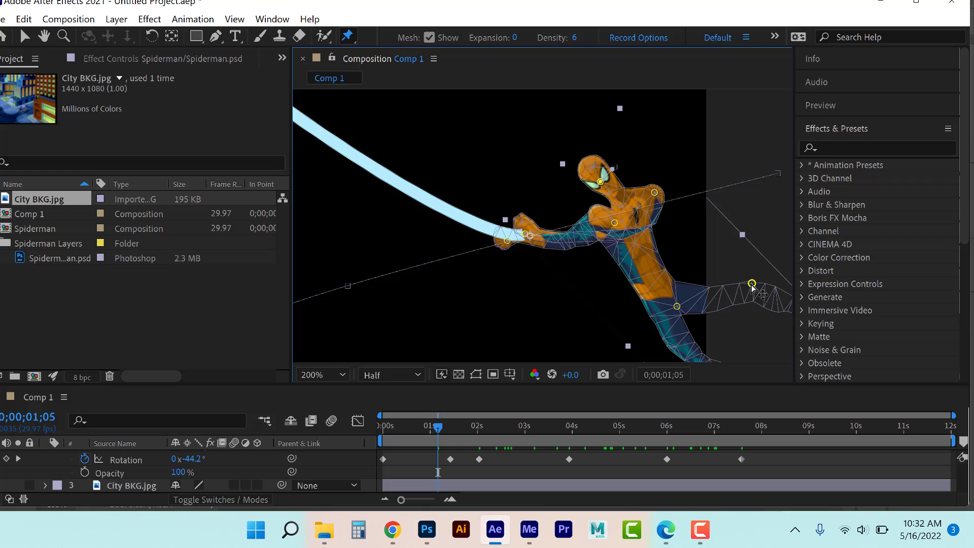
pyautogui.moveTo(677, 306); pyautogui.dragTo(697, 278)
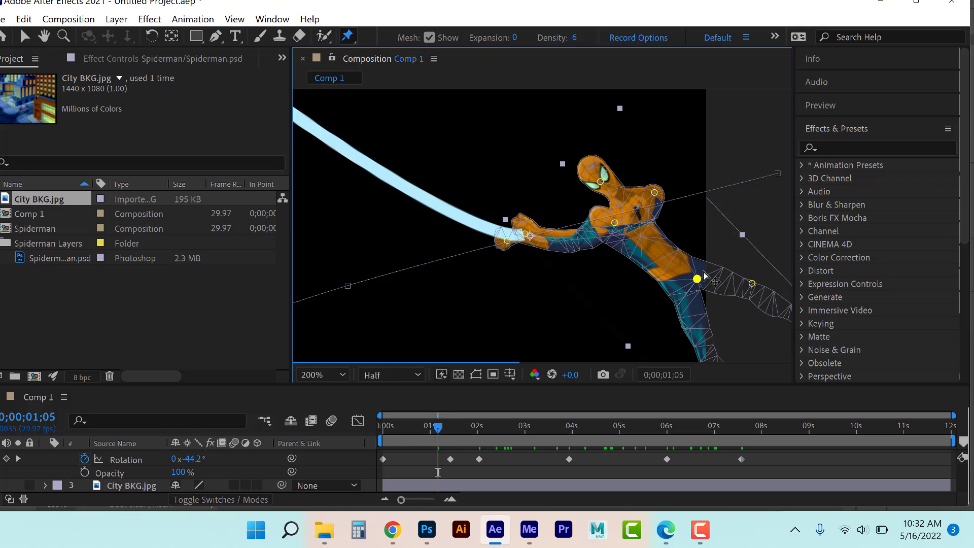
# At 0;00;01;05, raise the pins of Spider-Man's trailing legs and spread his shoulder pins slightly apart
pyautogui.press(',')
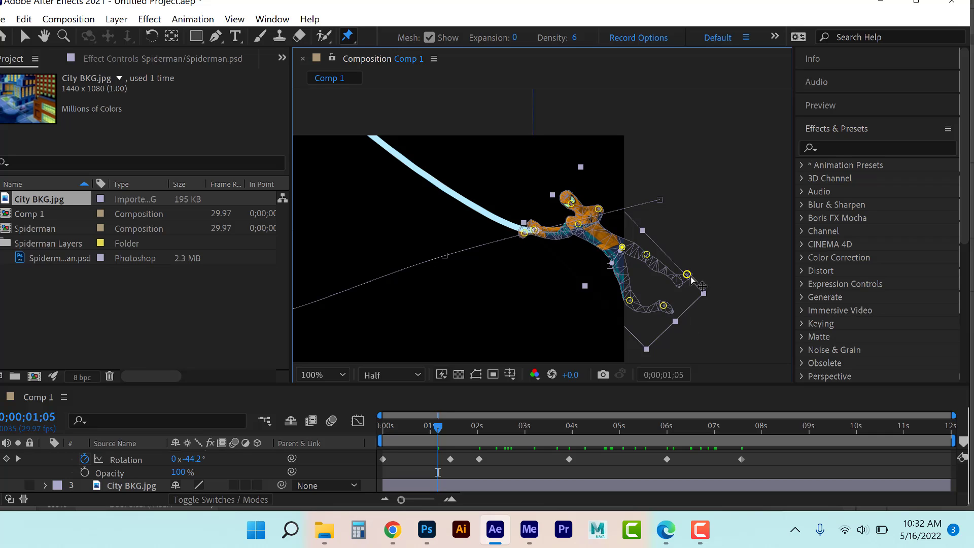
pyautogui.moveTo(687, 274); pyautogui.dragTo(696, 239)
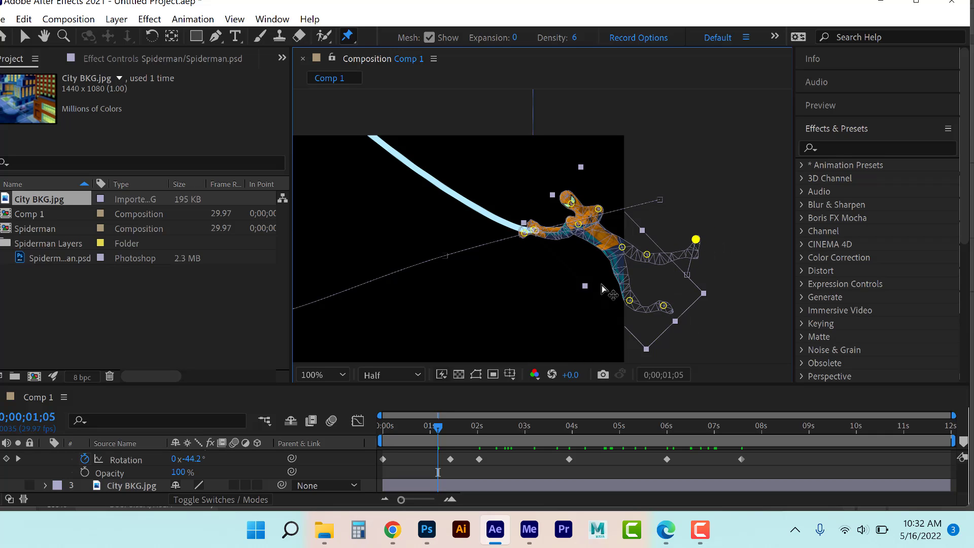
pyautogui.moveTo(648, 258); pyautogui.dragTo(653, 242)
pyautogui.moveTo(629, 301); pyautogui.dragTo(648, 279)
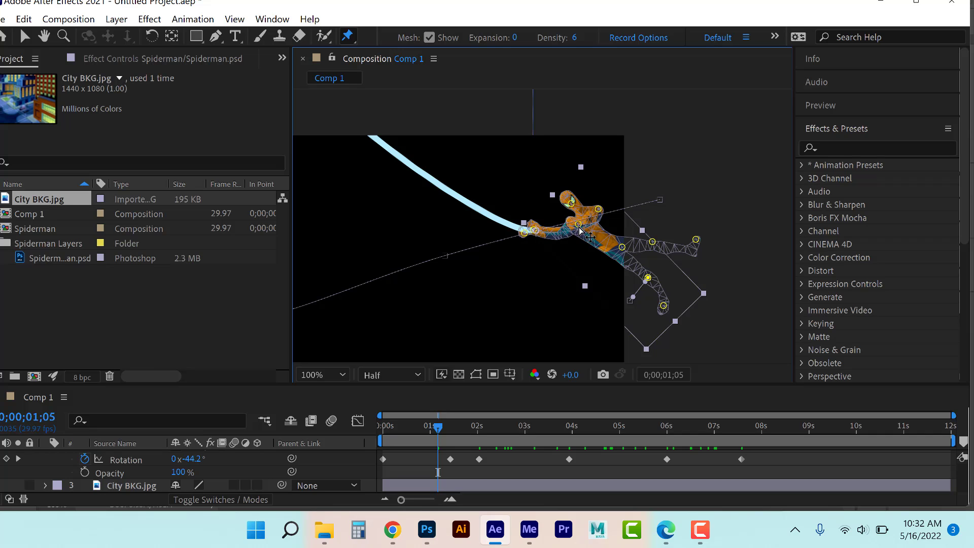
pyautogui.moveTo(580, 226); pyautogui.dragTo(603, 210)
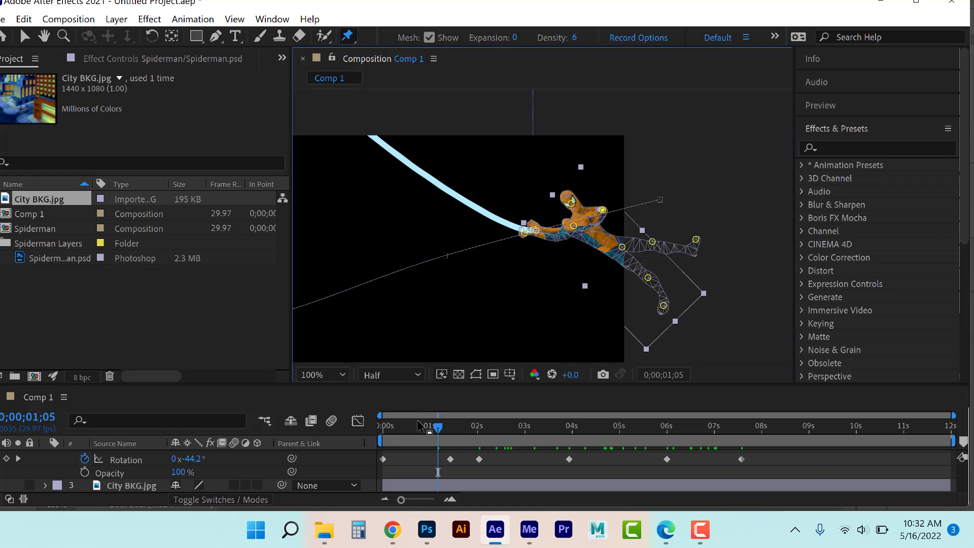
# At 0;00;02;27, swing Spider-Man's lower leg to the web-line side by moving its knee and foot pins
pyautogui.moveTo(431, 425); pyautogui.dragTo(520, 417)
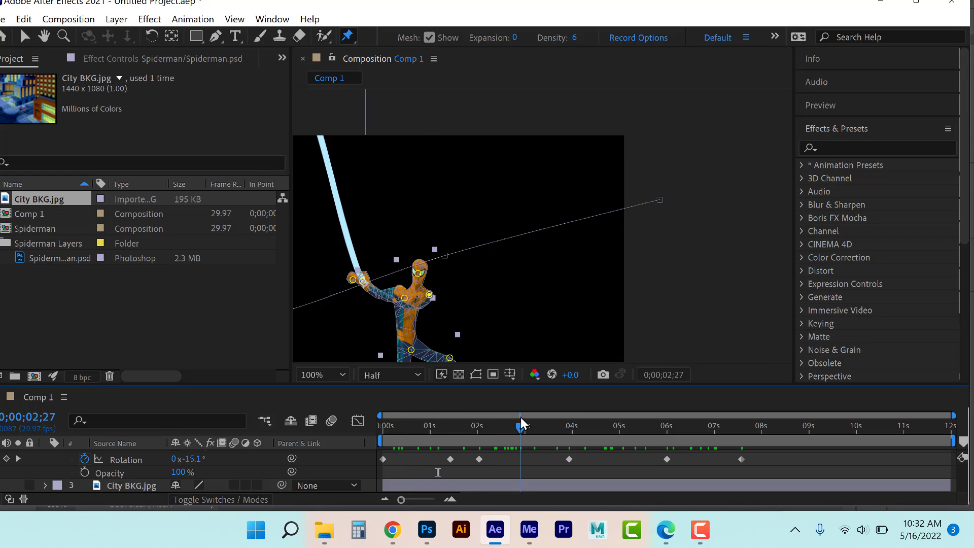
pyautogui.press('space')
pyautogui.moveTo(433, 283); pyautogui.dragTo(575, 151)
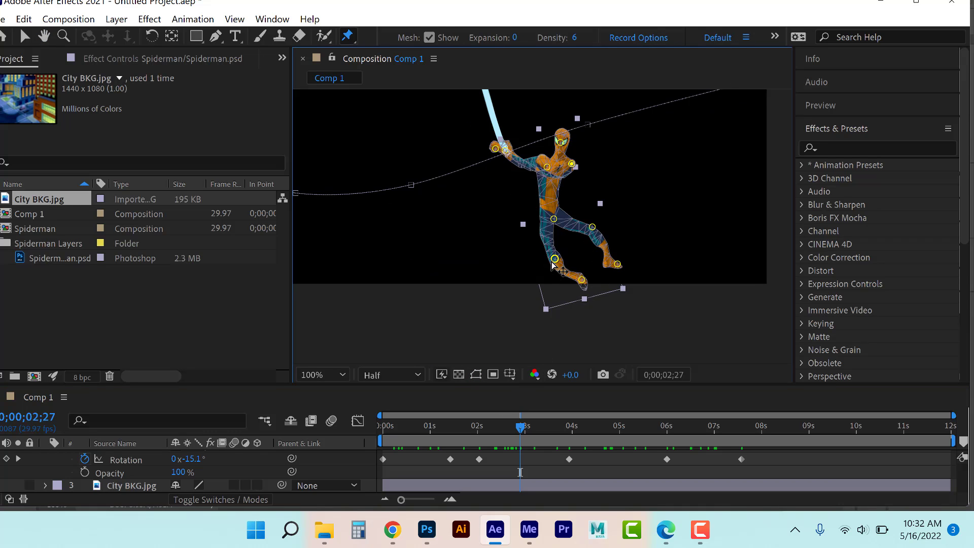
pyautogui.moveTo(555, 260); pyautogui.dragTo(514, 238)
pyautogui.moveTo(541, 279); pyautogui.dragTo(486, 249)
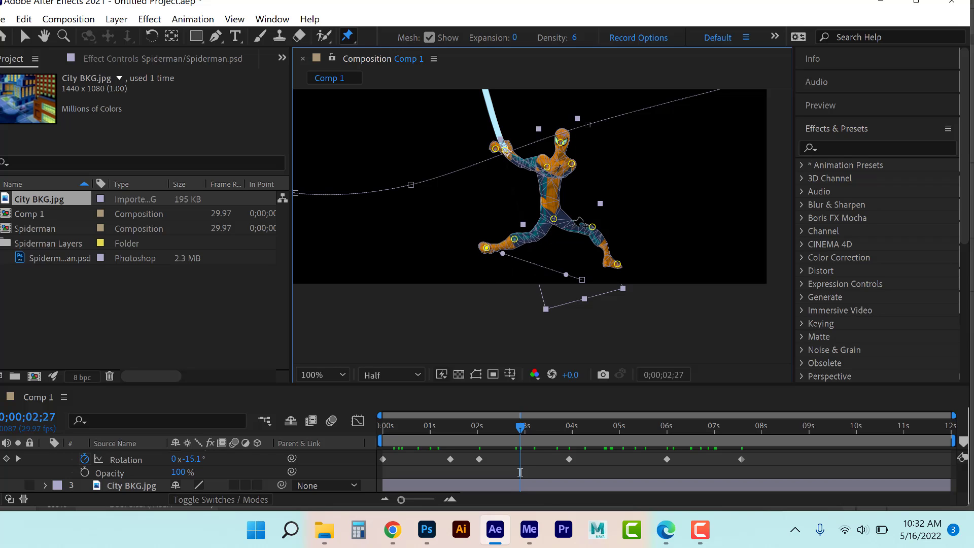
# At 0;00;02;27, bring Spider-Man's other leg beneath his body and shift his head and hip pins slightly toward the web line
pyautogui.moveTo(592, 227); pyautogui.dragTo(563, 243)
pyautogui.moveTo(614, 268); pyautogui.dragTo(553, 269)
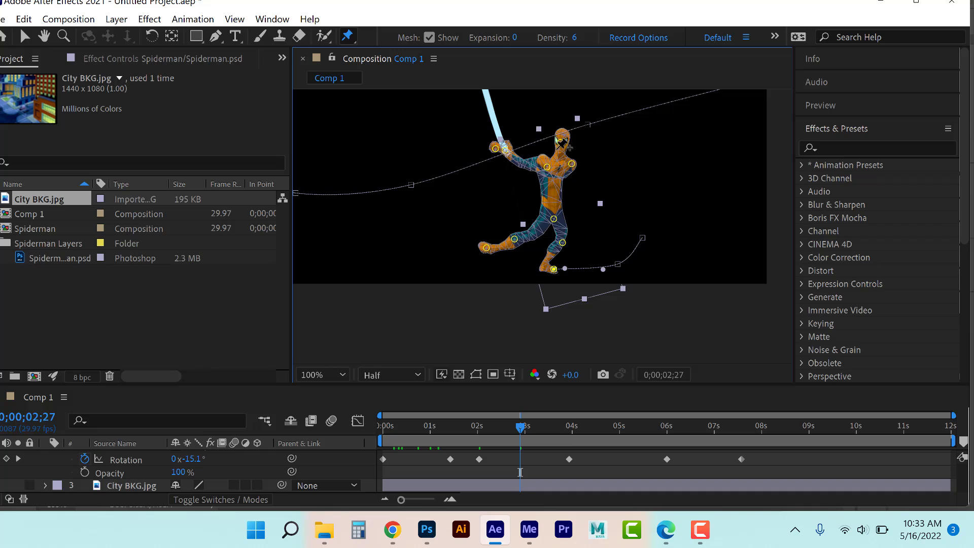
pyautogui.moveTo(561, 139)
pyautogui.mouseDown()
pyautogui.moveTo(569, 138)
pyautogui.moveTo(557, 141)
pyautogui.mouseUp()
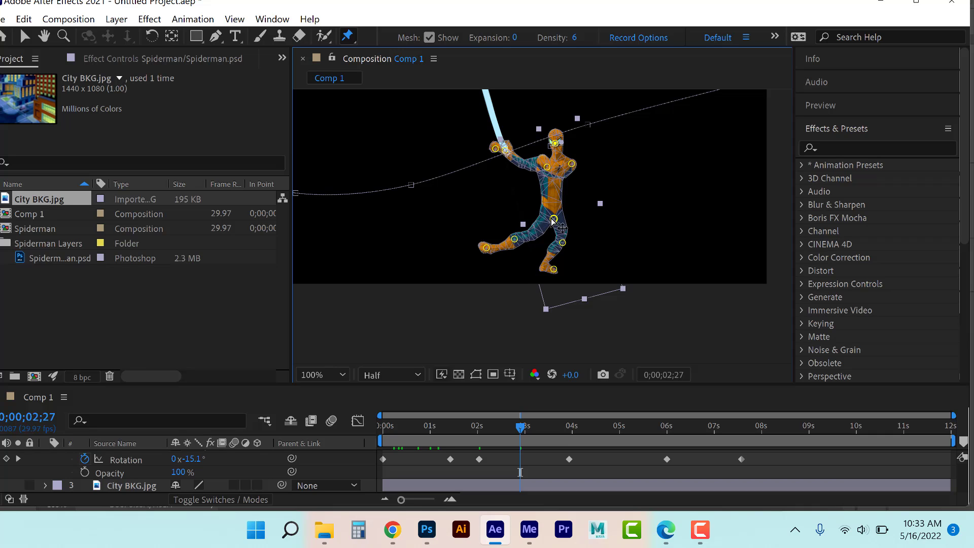
pyautogui.moveTo(553, 220); pyautogui.dragTo(548, 217)
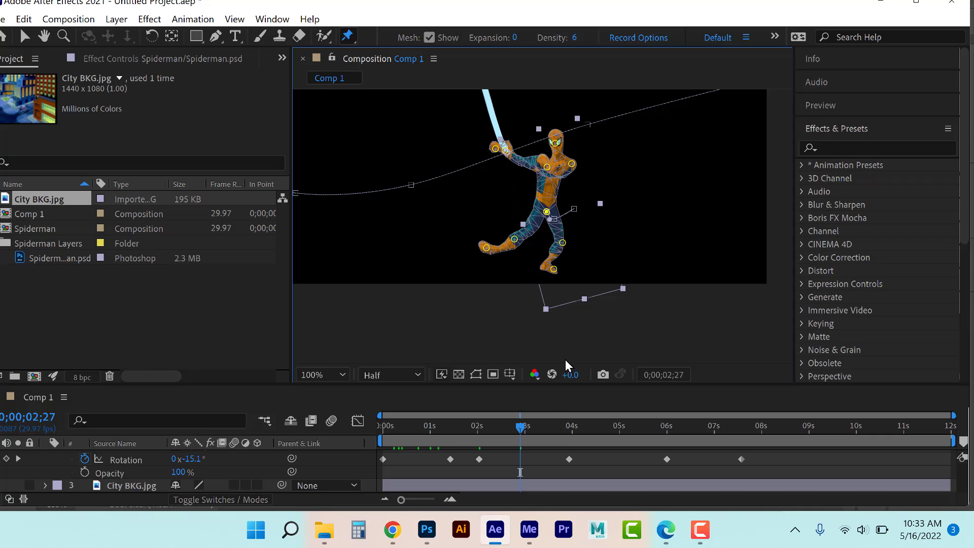
# At 0;00;05;00, repose Spider-Man's shoulders, hips and legs with the puppet pins and tilt his head toward the web line
pyautogui.click(619, 426)
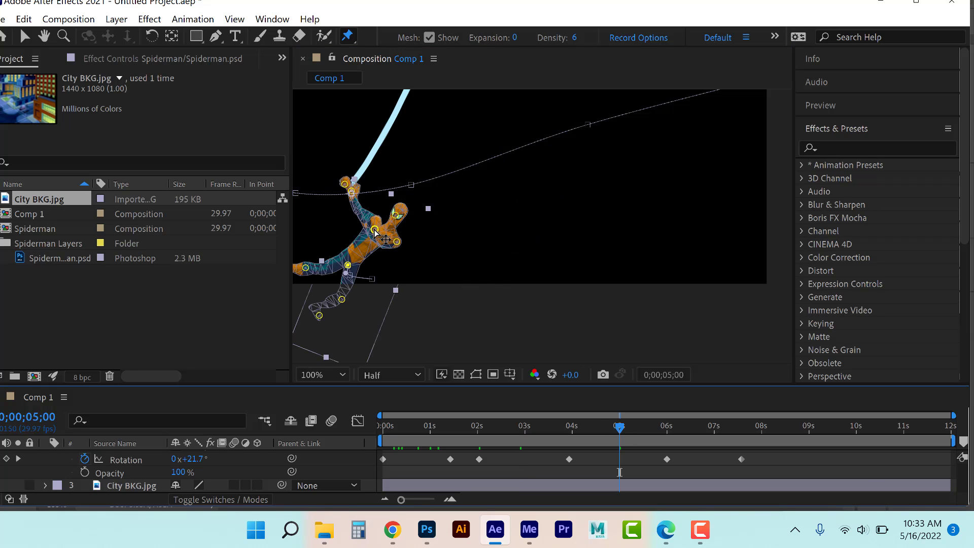
pyautogui.moveTo(376, 229)
pyautogui.mouseDown()
pyautogui.moveTo(366, 223)
pyautogui.moveTo(395, 240)
pyautogui.moveTo(387, 237)
pyautogui.mouseUp()
pyautogui.click(302, 270)
pyautogui.moveTo(306, 271); pyautogui.dragTo(308, 252)
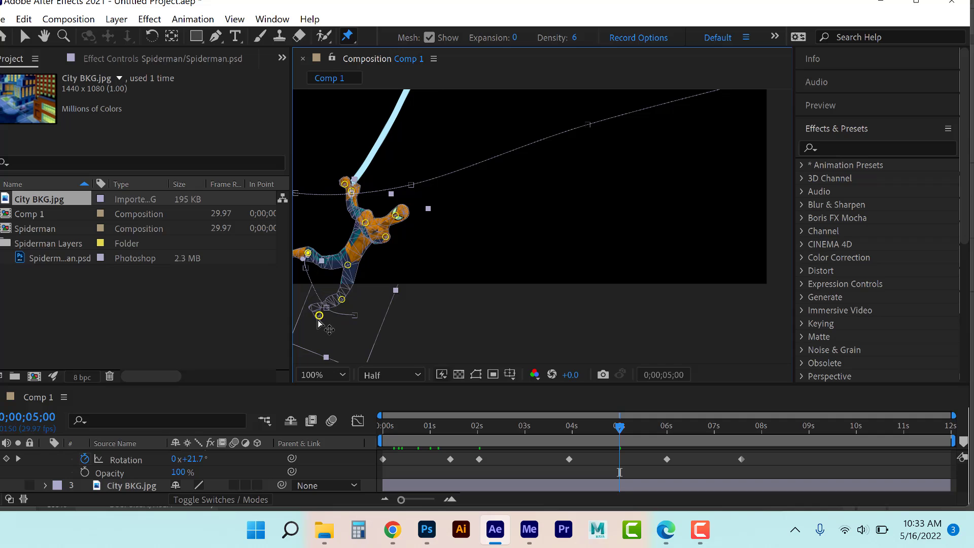
pyautogui.moveTo(320, 315); pyautogui.dragTo(360, 256)
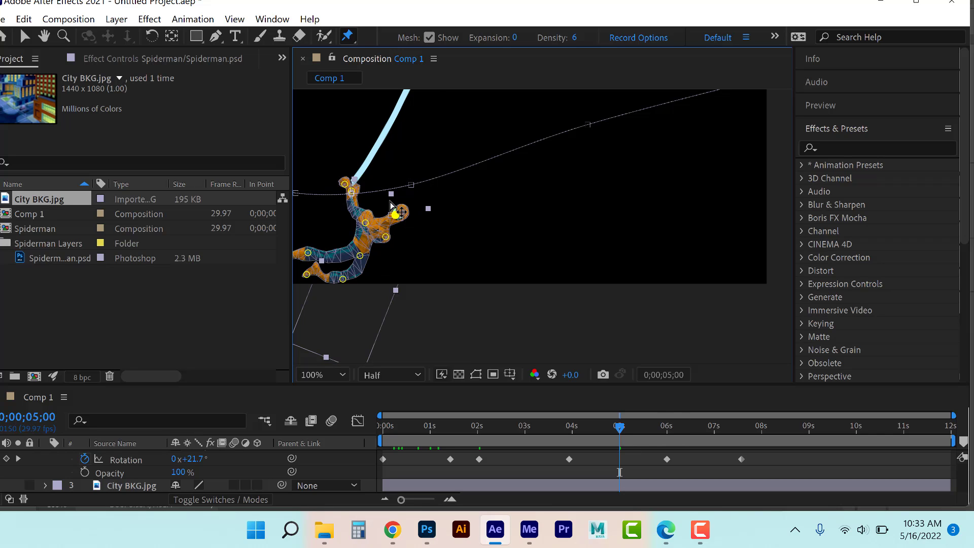
pyautogui.moveTo(391, 204); pyautogui.dragTo(385, 201)
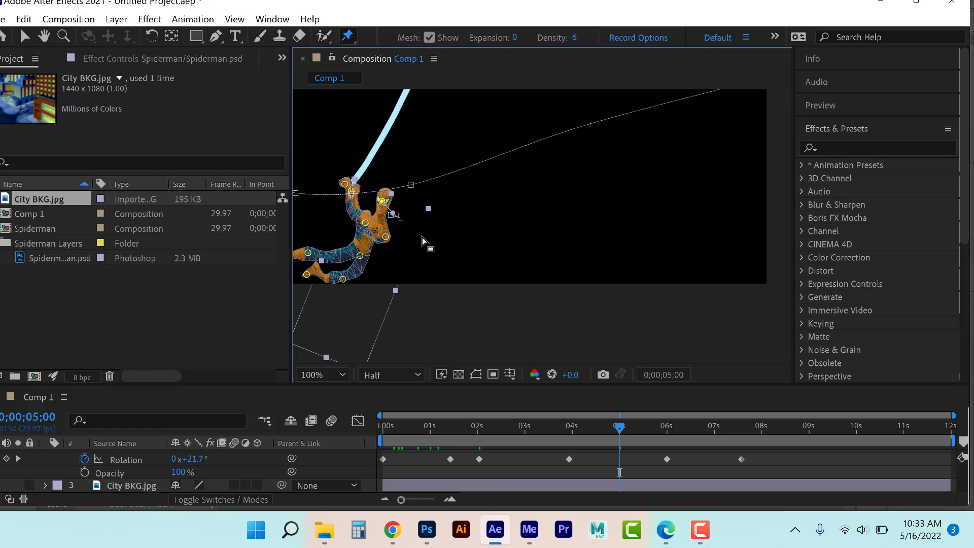
# At 0;00;06;19, reposition Spider-Man's head, shoulder and one leg with the puppet pins, and scrub back through the swing
pyautogui.click(696, 423)
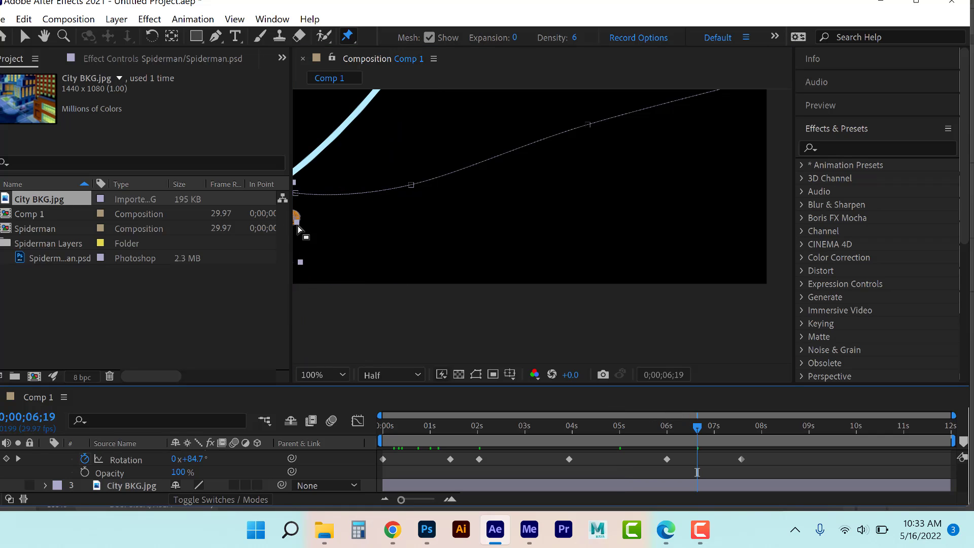
pyautogui.moveTo(404, 259); pyautogui.dragTo(515, 244)
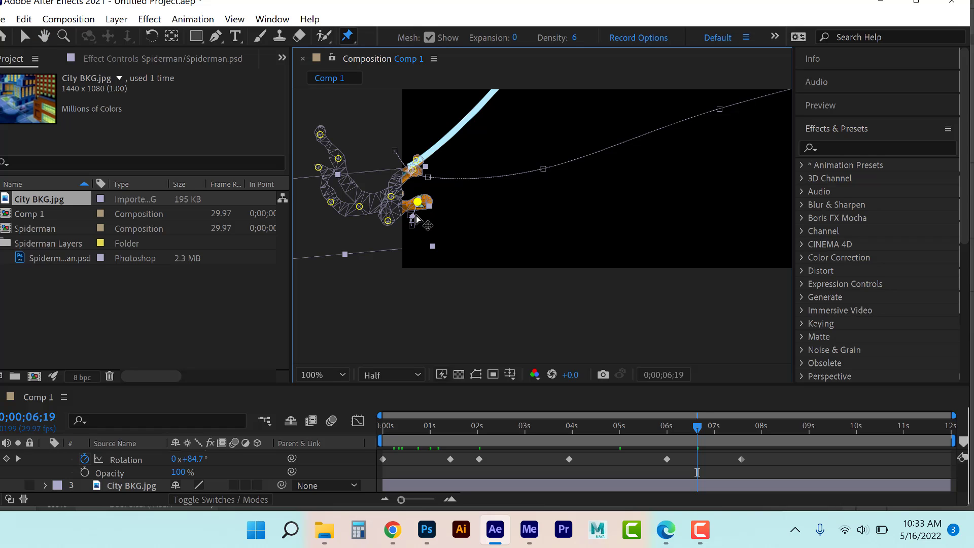
pyautogui.moveTo(418, 202); pyautogui.dragTo(383, 193)
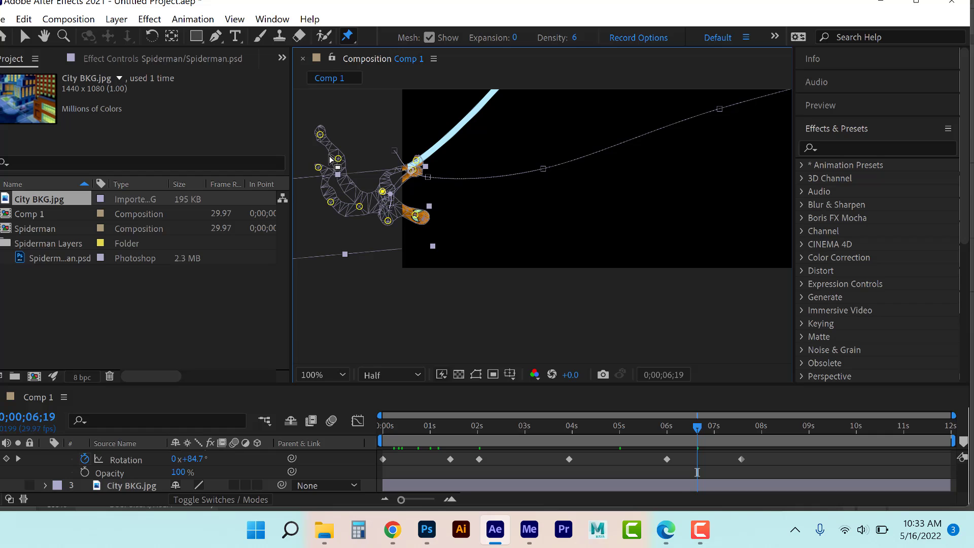
pyautogui.moveTo(330, 133); pyautogui.dragTo(350, 157)
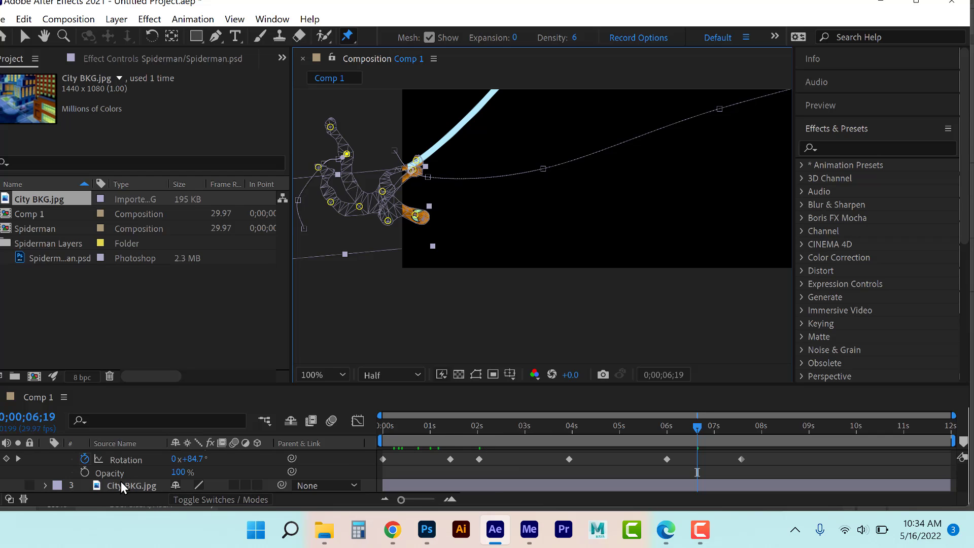
pyautogui.moveTo(579, 421); pyautogui.dragTo(518, 422)
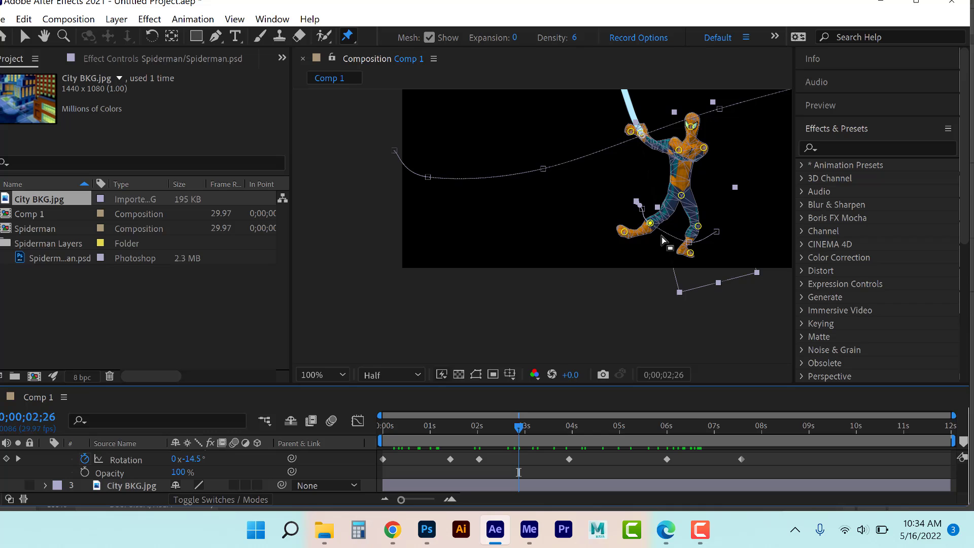
# Collapse the Spider-Man layer, enable motion blur on it and Shape Layer 1, and show the City BKG.jpg layer
pyautogui.click(24, 36)
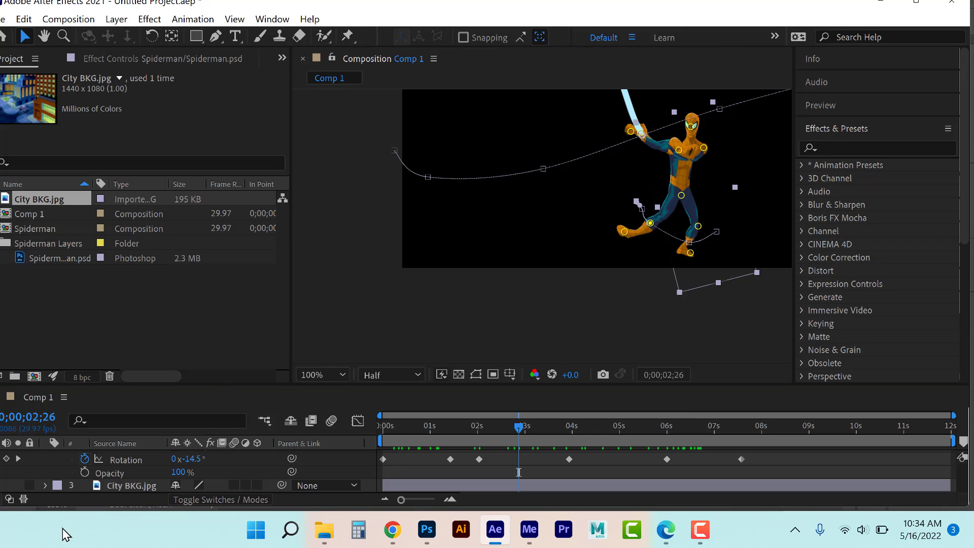
pyautogui.scroll(8, 82, 467)
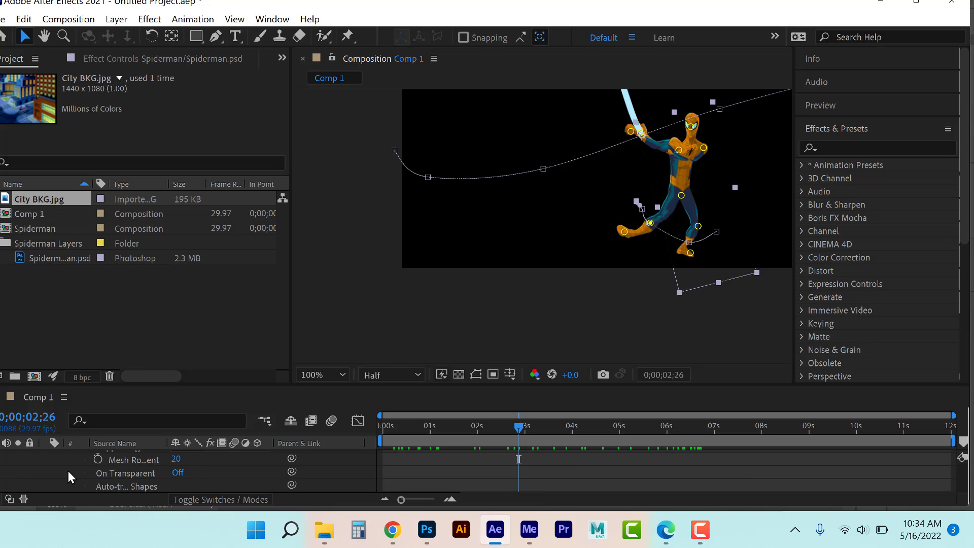
pyautogui.scroll(2, 55, 478)
pyautogui.click(46, 458)
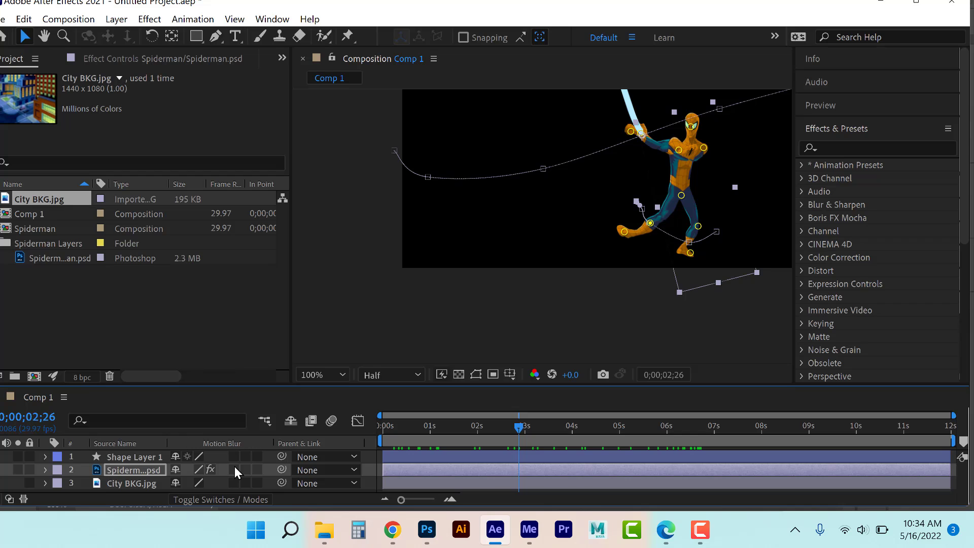
pyautogui.moveTo(234, 467); pyautogui.dragTo(233, 454)
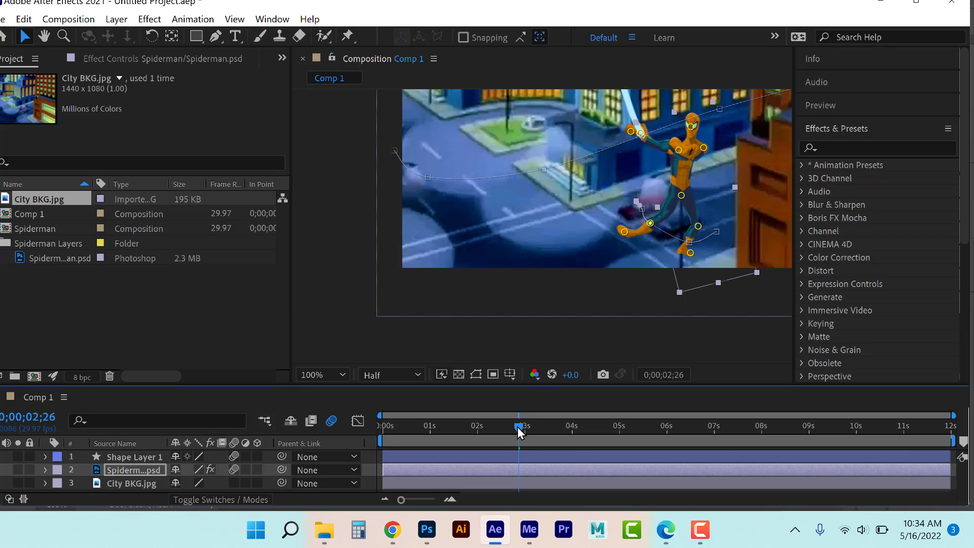
# Play the animation from 0;00;00;00 at Quarter resolution with the composition fitted to the viewer
pyautogui.moveTo(517, 427); pyautogui.dragTo(356, 474)
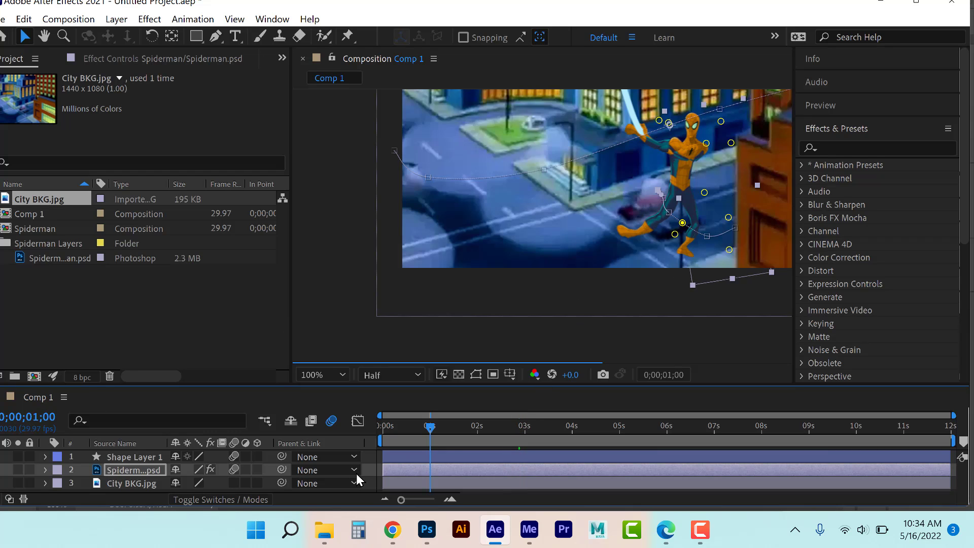
pyautogui.click(412, 375)
pyautogui.click(394, 459)
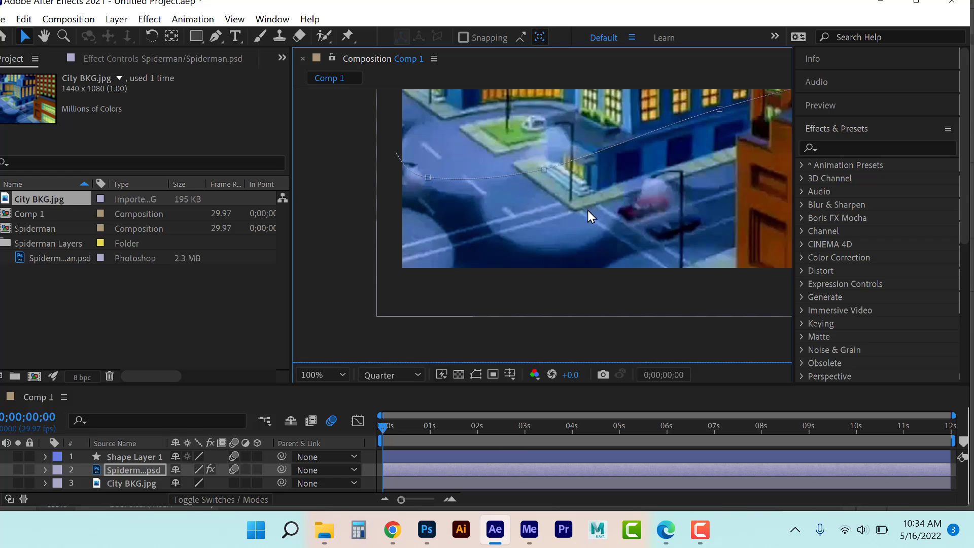
pyautogui.click(340, 375)
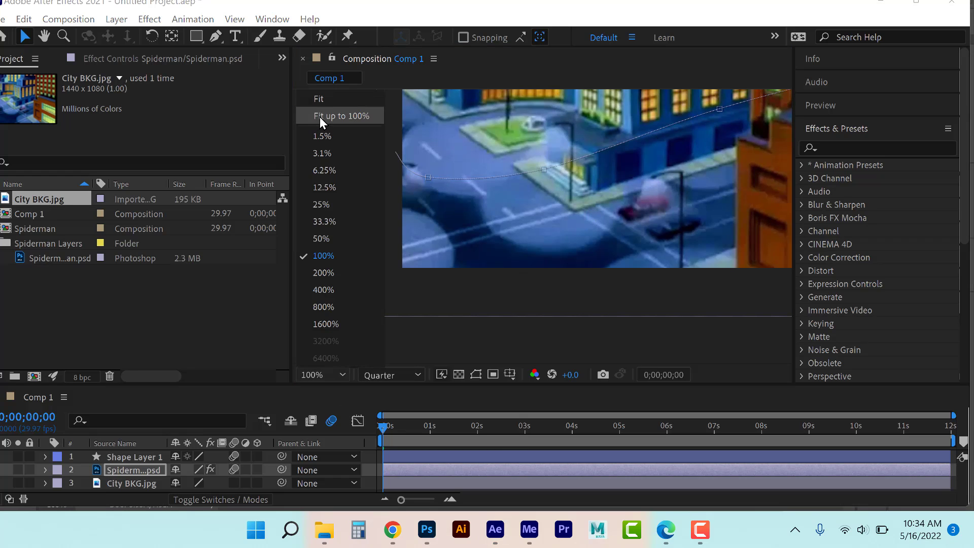
pyautogui.click(329, 98)
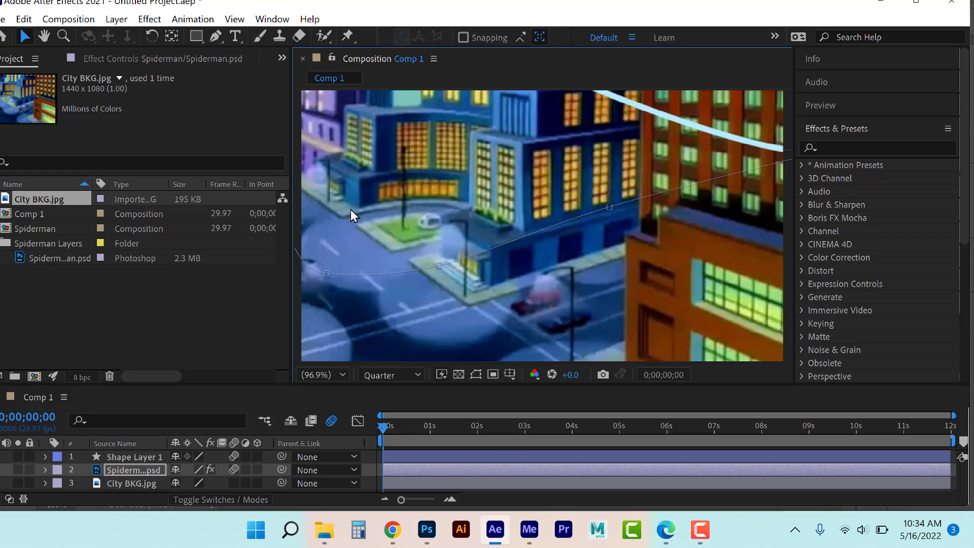
pyautogui.press('space')
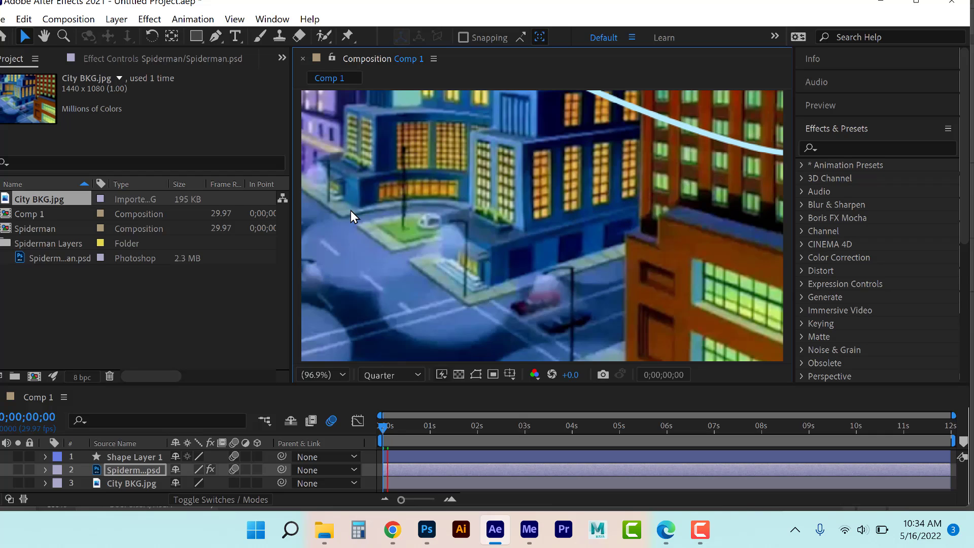
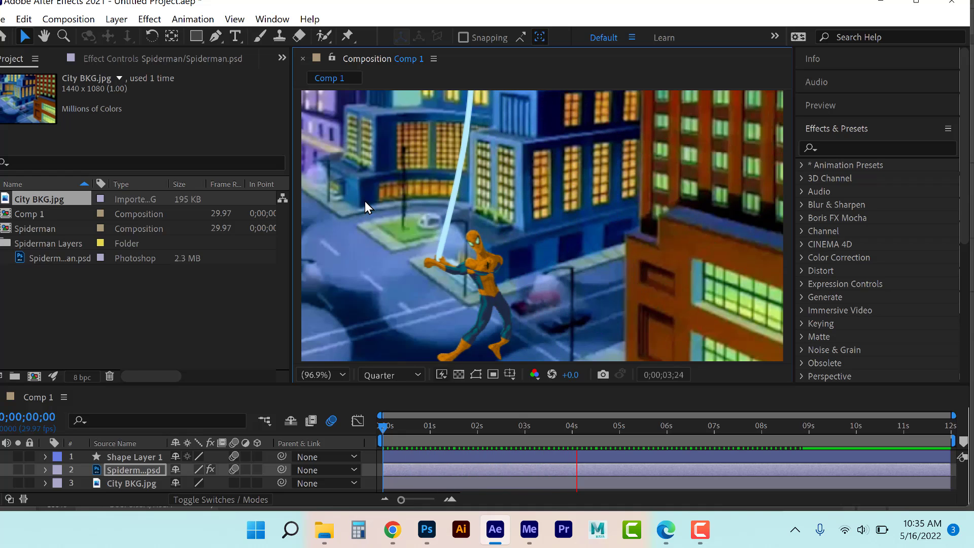
pyautogui.press('space')
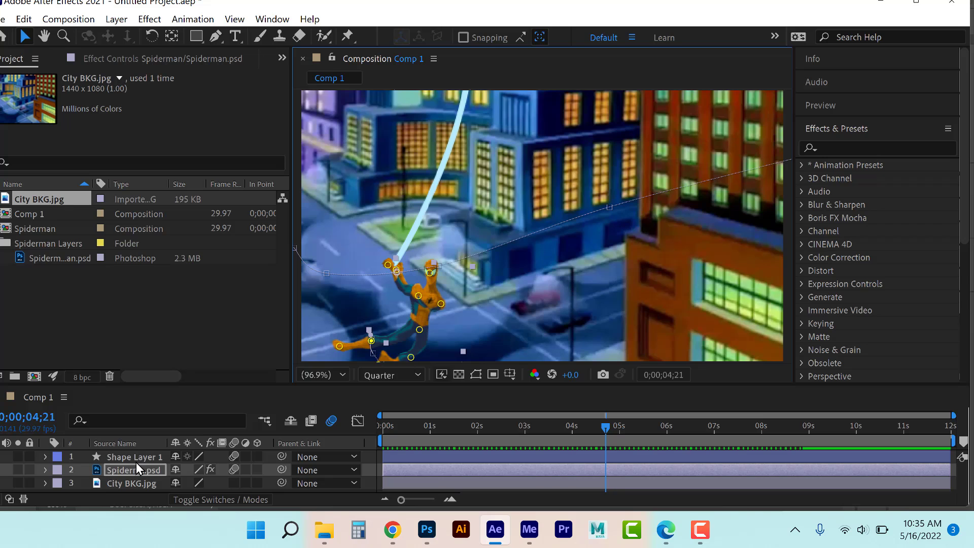
# Add a Path keyframe to the web line's Shape 1 on Shape Layer 1 at 0;00;00;15
pyautogui.click(138, 459)
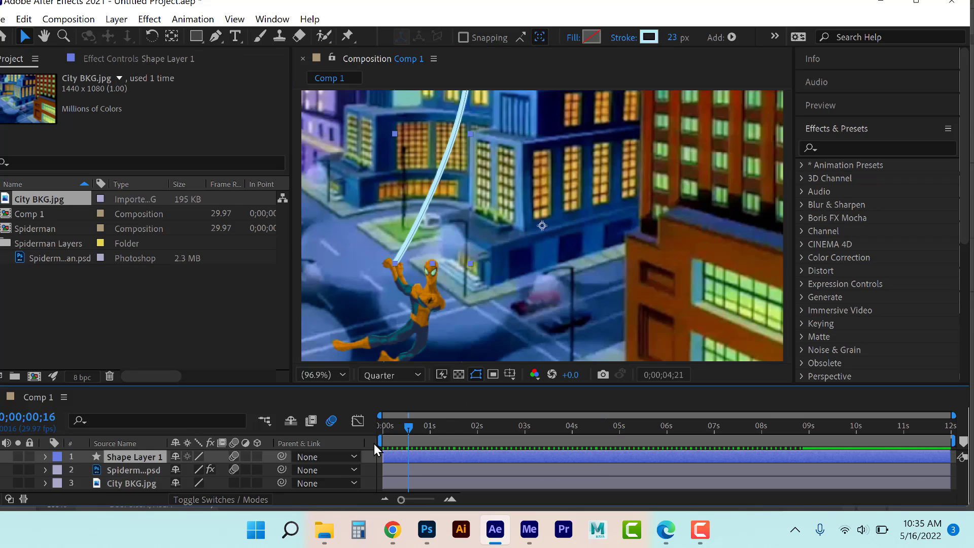
pyautogui.moveTo(374, 443); pyautogui.dragTo(366, 437)
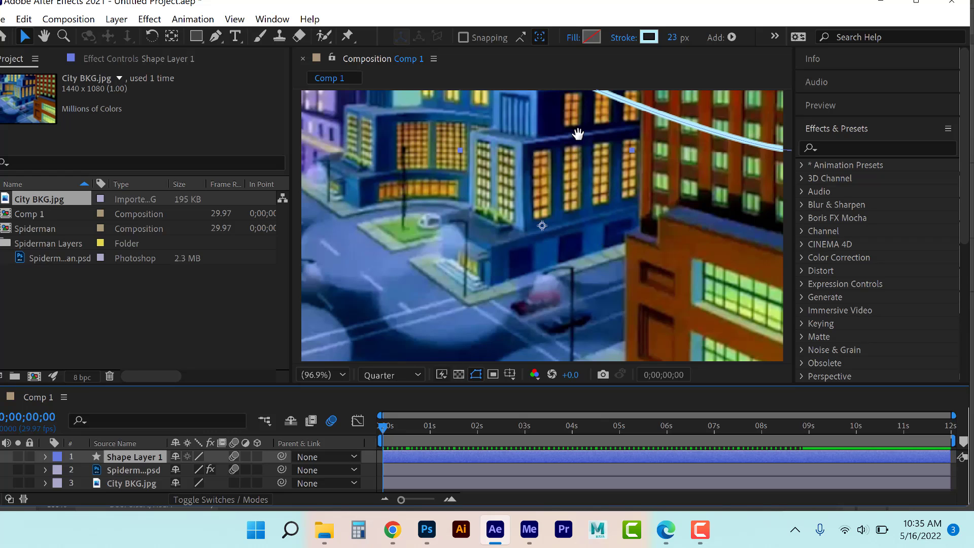
pyautogui.moveTo(578, 134); pyautogui.dragTo(561, 233)
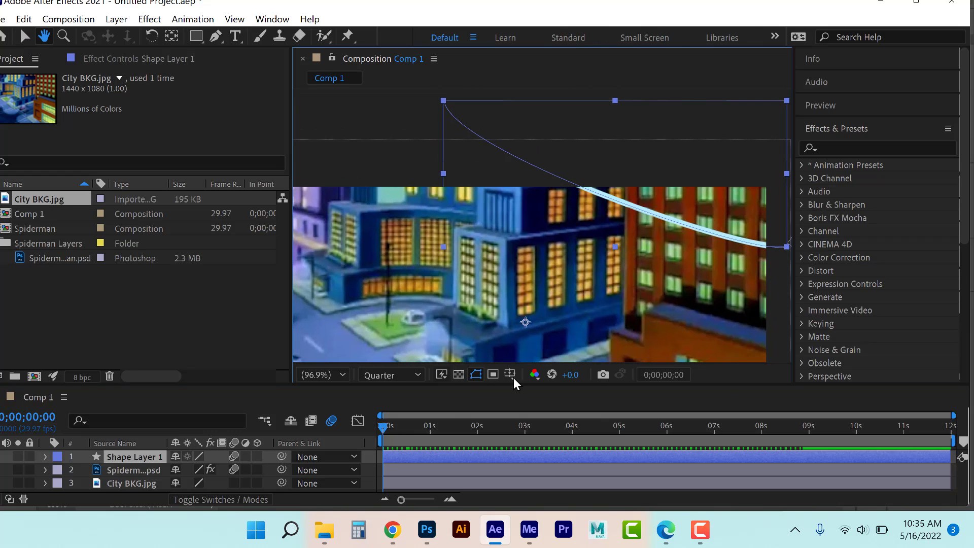
pyautogui.click(427, 428)
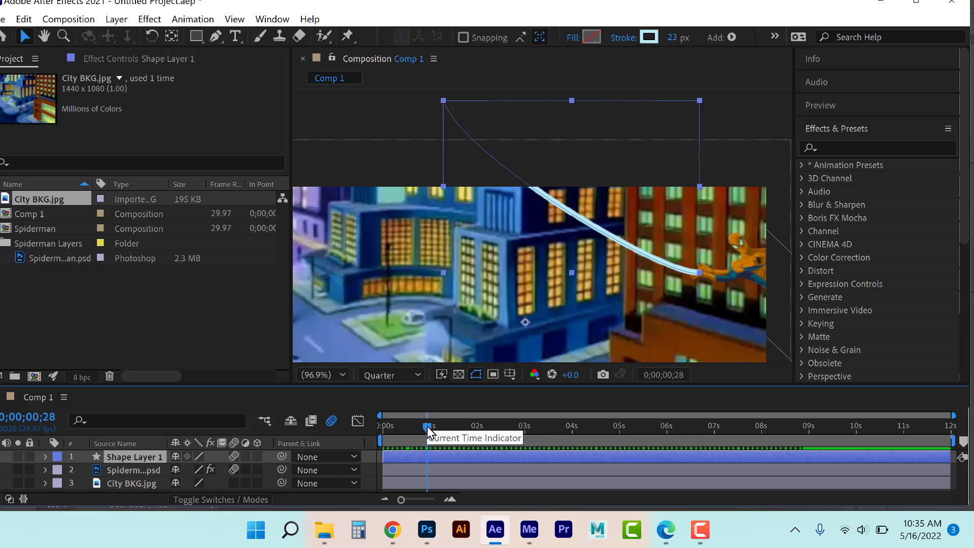
pyautogui.moveTo(427, 426); pyautogui.dragTo(416, 426)
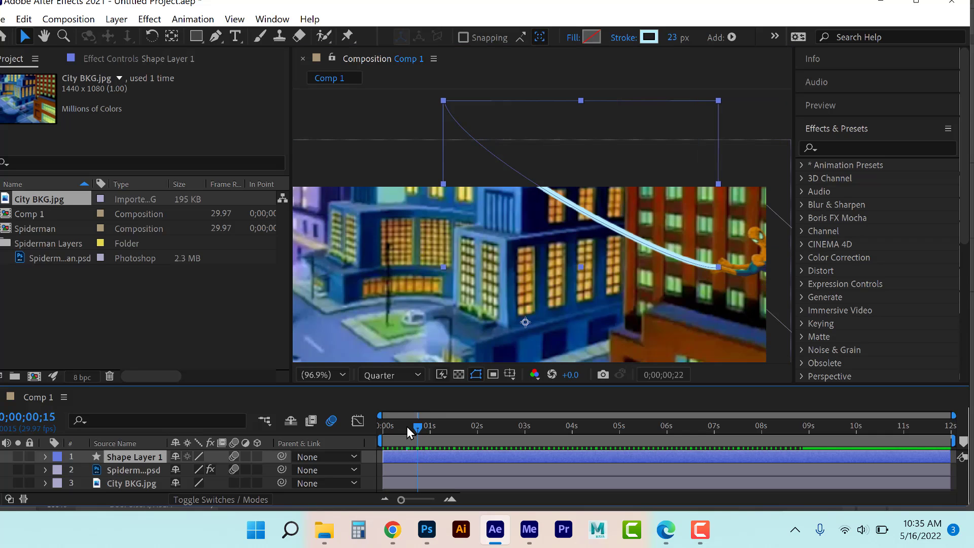
pyautogui.click(44, 456)
pyautogui.click(71, 483)
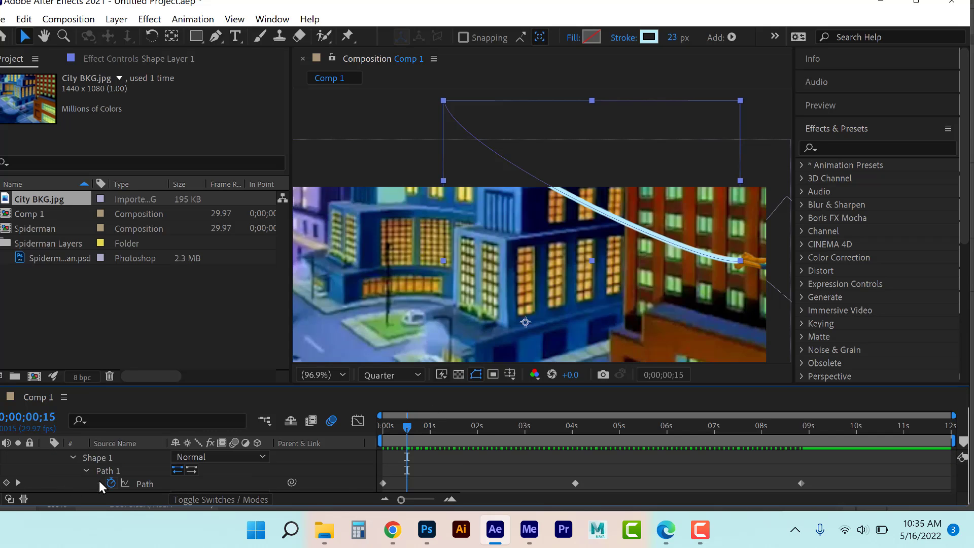
pyautogui.click(7, 482)
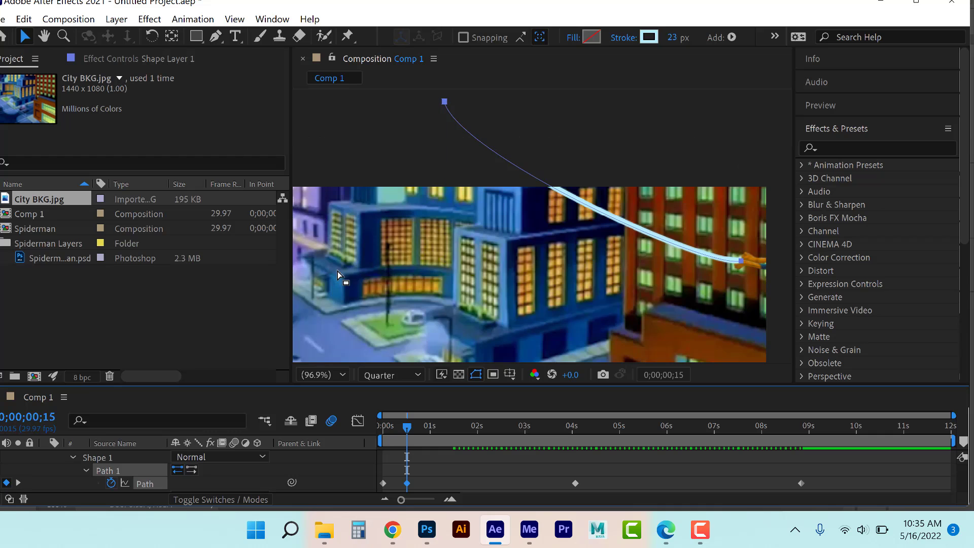
# At 0;00;00;00, move the web line's upper end outside the frame beyond the orange building, and set its stroke width to 10 px
pyautogui.moveTo(403, 425); pyautogui.dragTo(368, 433)
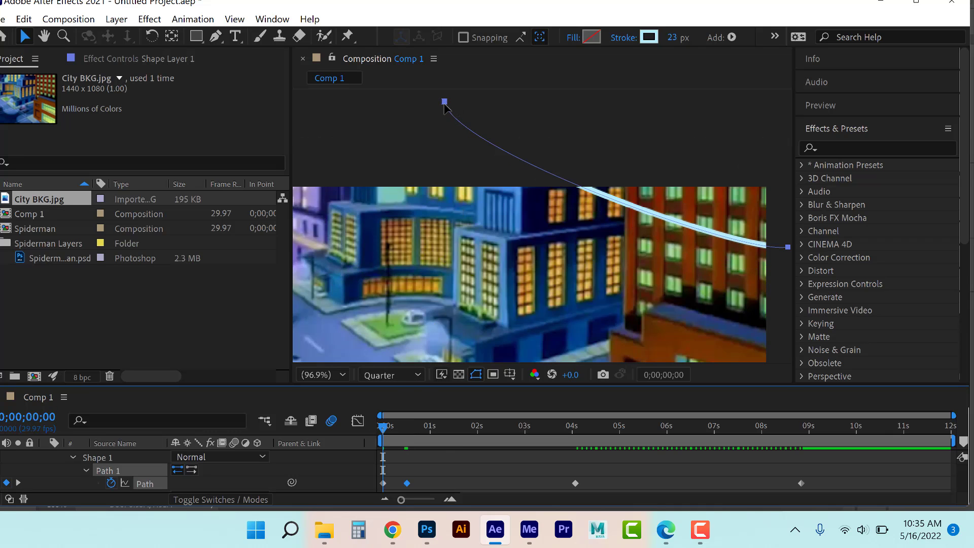
pyautogui.moveTo(444, 103)
pyautogui.mouseDown()
pyautogui.moveTo(696, 214)
pyautogui.moveTo(791, 287)
pyautogui.mouseUp()
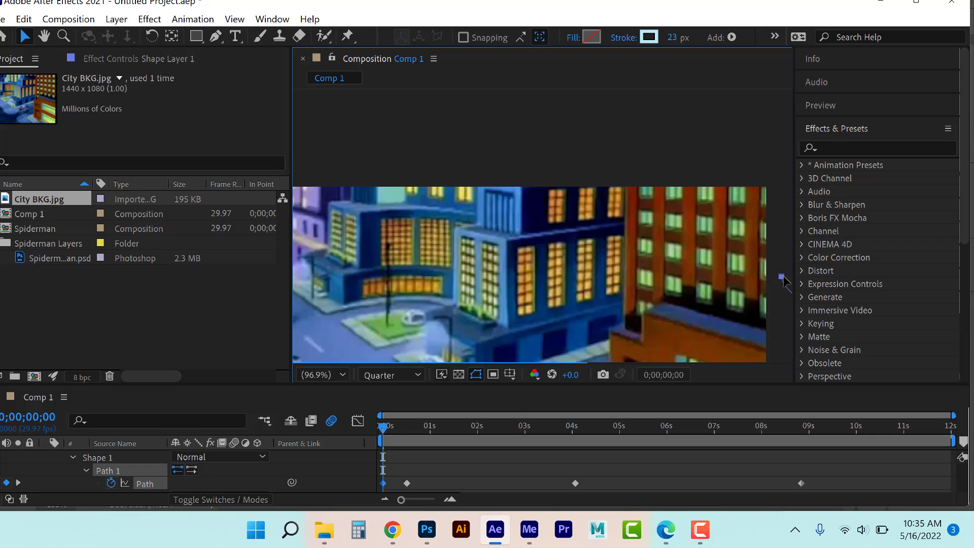
pyautogui.click(673, 41)
pyautogui.write('1')
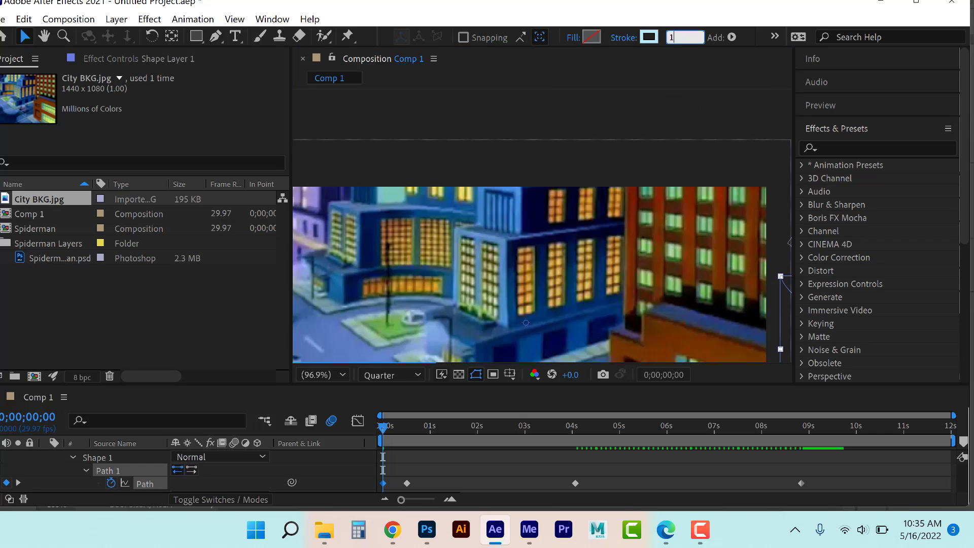
pyautogui.write('0')
pyautogui.press('Return')
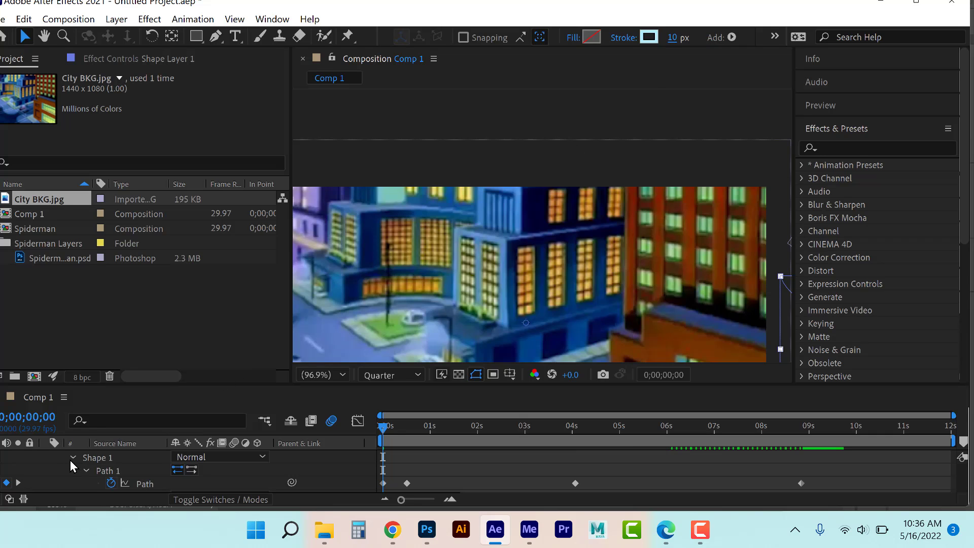
# Collapse Shape Layer 1 and apply Time Stretch to it with a stretch factor of 50
pyautogui.click(72, 458)
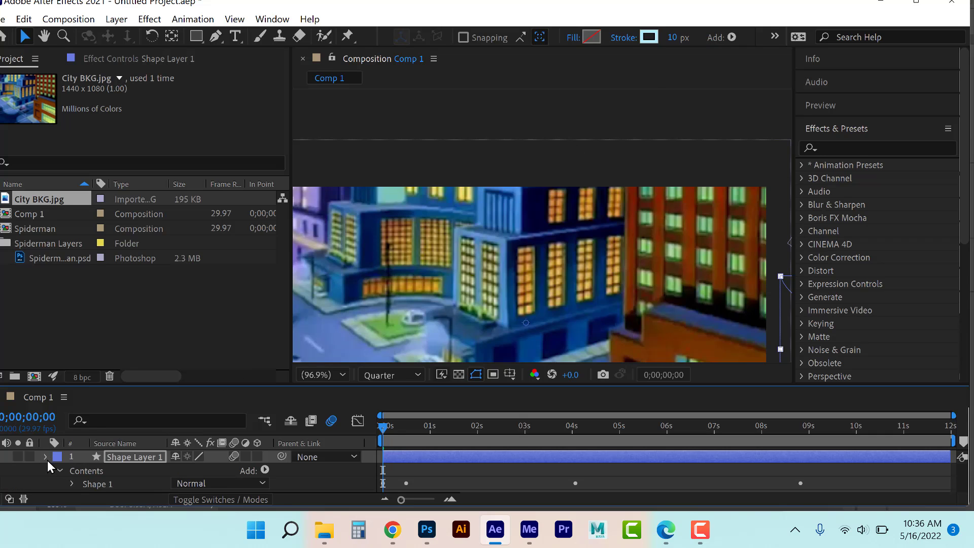
pyautogui.click(47, 458)
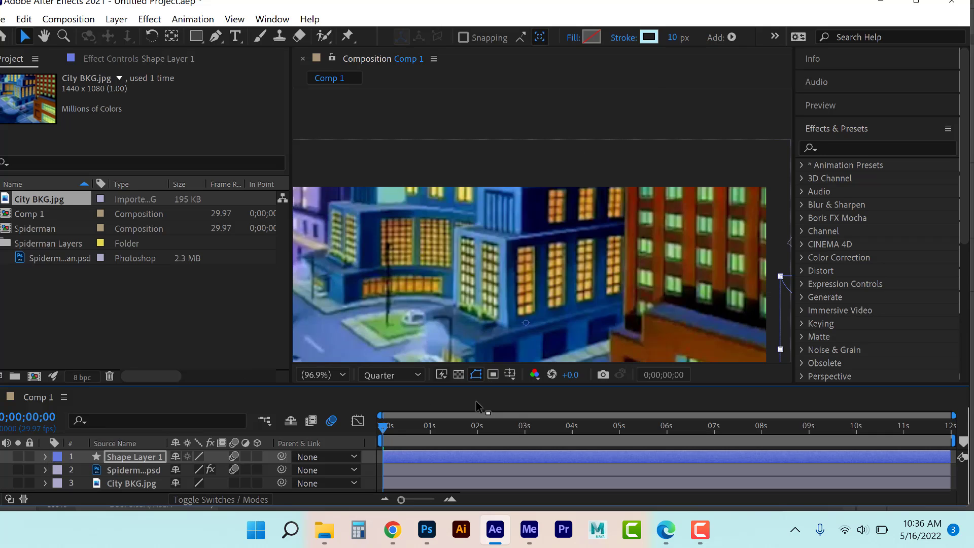
pyautogui.click(116, 18)
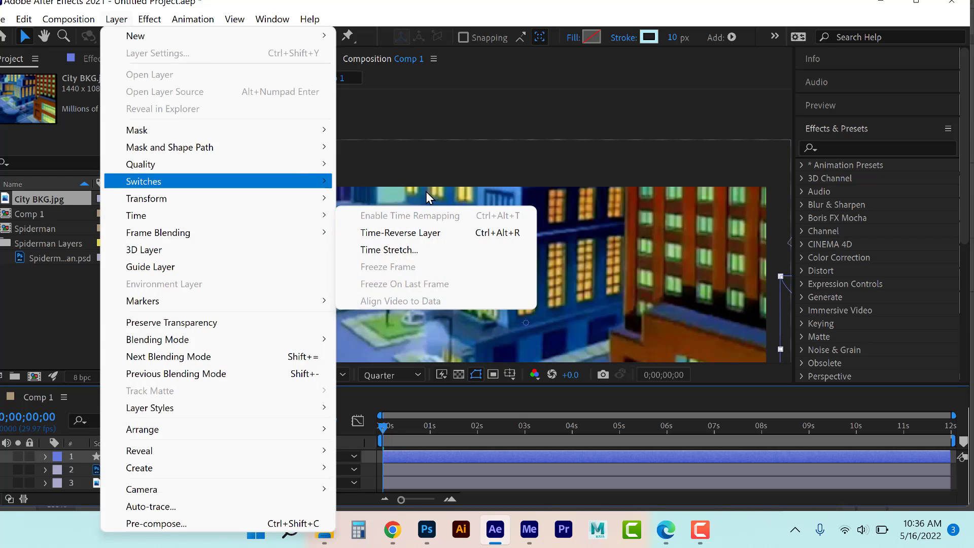
pyautogui.click(402, 250)
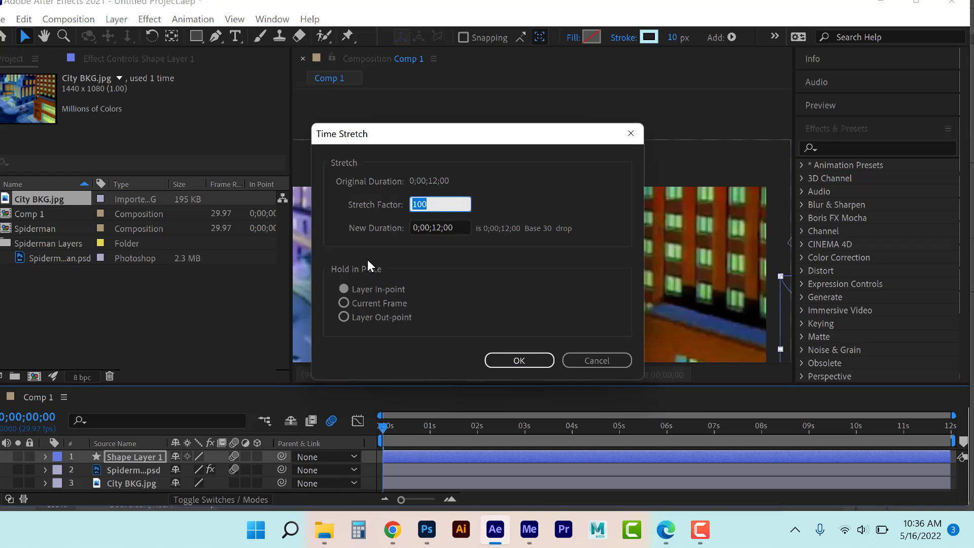
pyautogui.write('50')
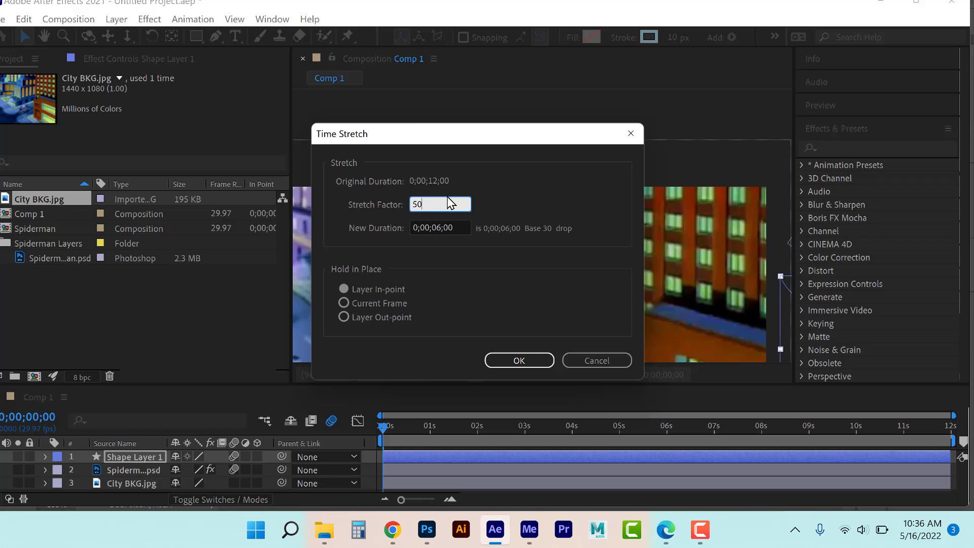
pyautogui.click(527, 361)
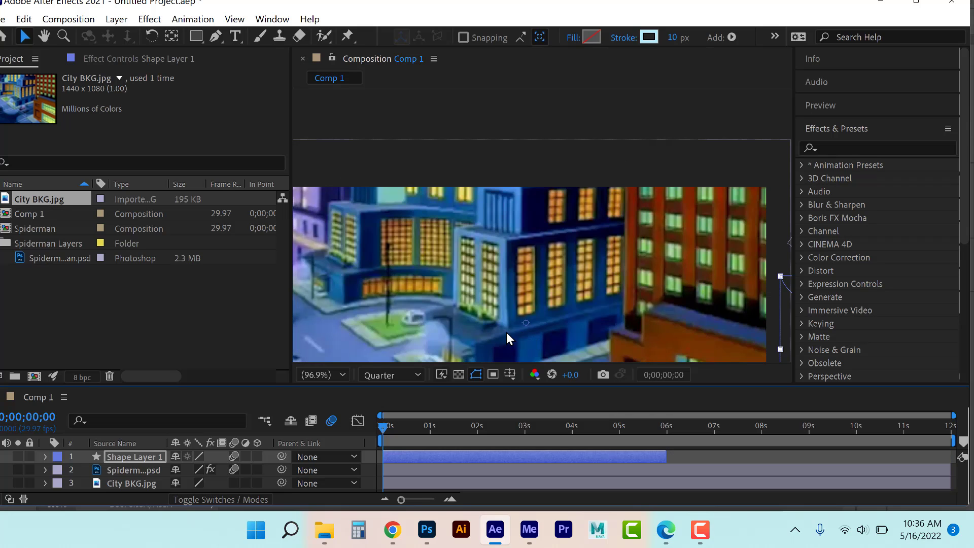
# Apply Time Stretch to the Spider-Man layer with a stretch factor of 50
pyautogui.click(397, 473)
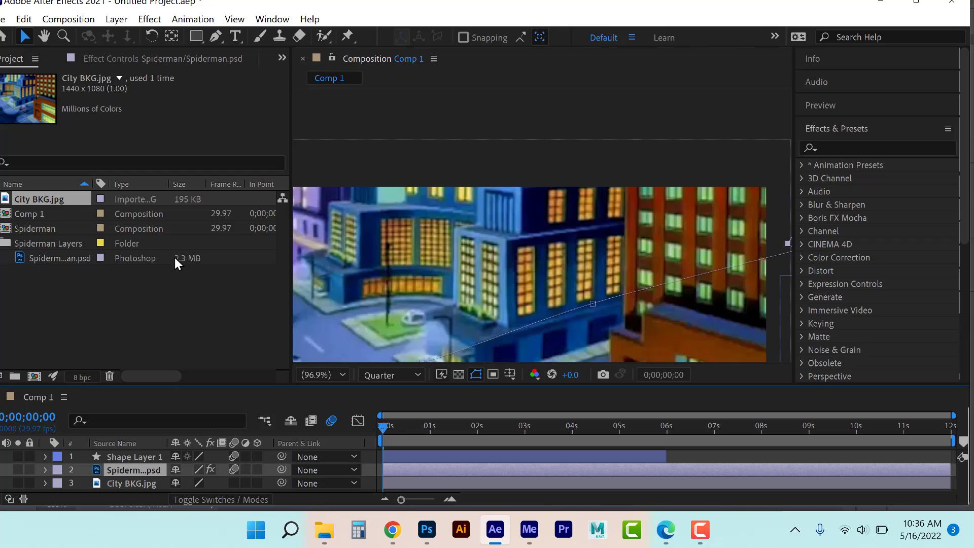
pyautogui.click(115, 19)
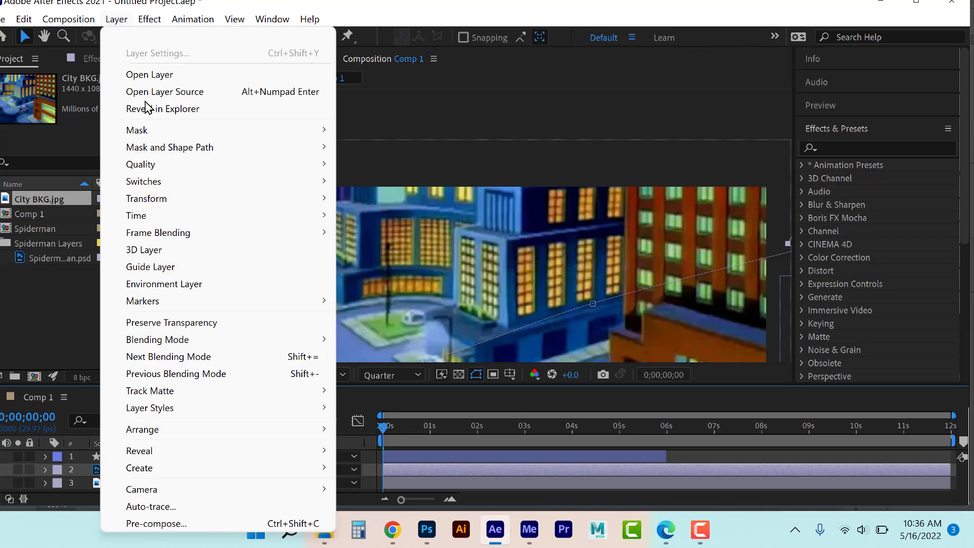
pyautogui.moveTo(151, 210)
pyautogui.moveTo(334, 209)
pyautogui.click(377, 252)
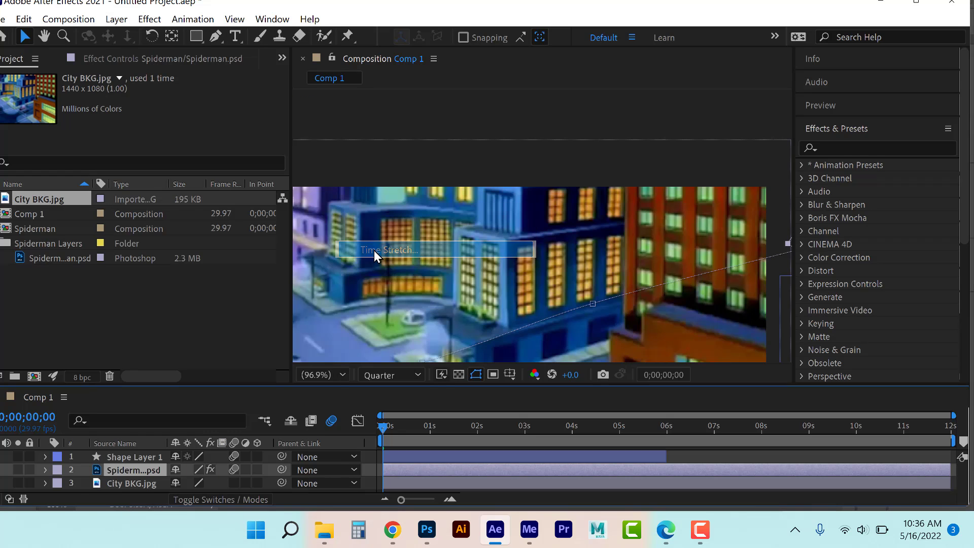
pyautogui.write('5')
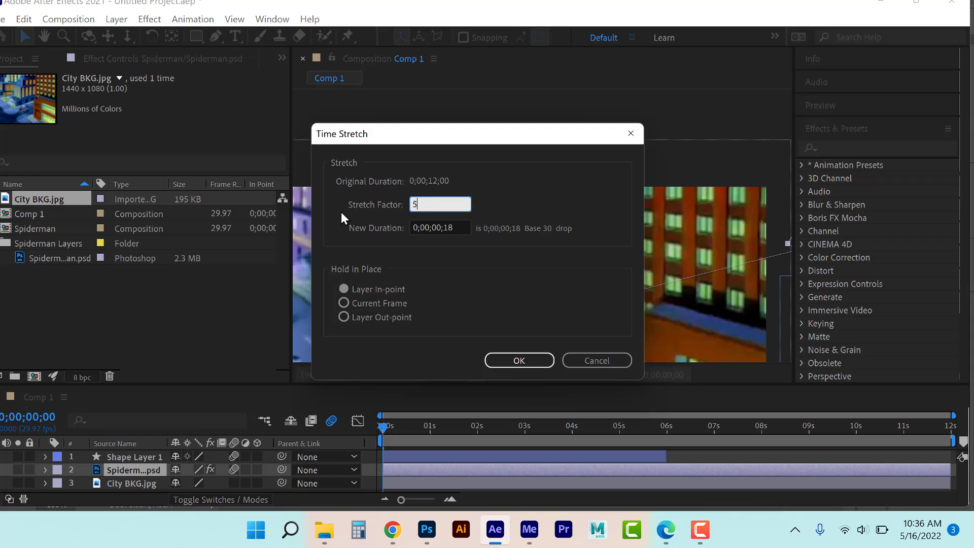
pyautogui.write('0')
pyautogui.press('Return')
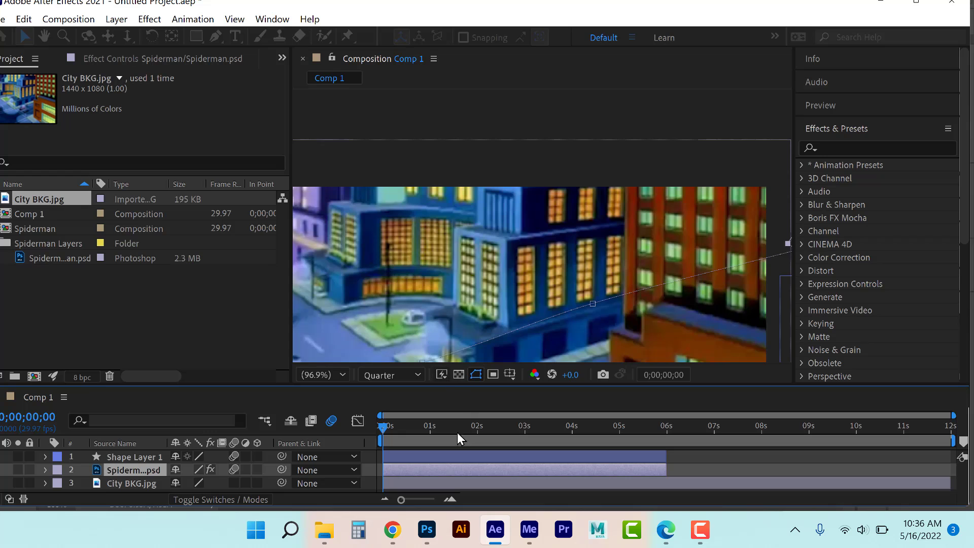
# Set the duration of Comp 1 to 0;00;06;00 in the composition settings
pyautogui.click(93, 18)
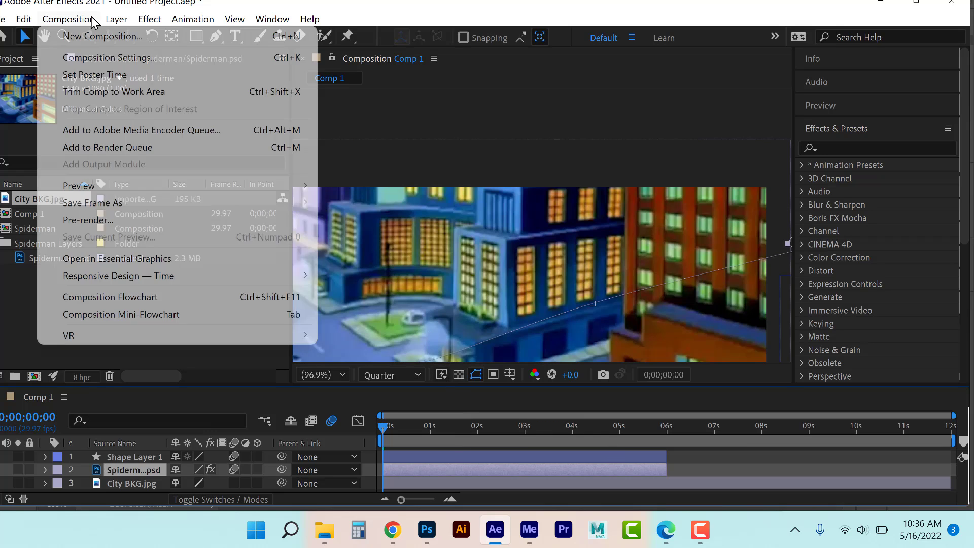
pyautogui.click(93, 56)
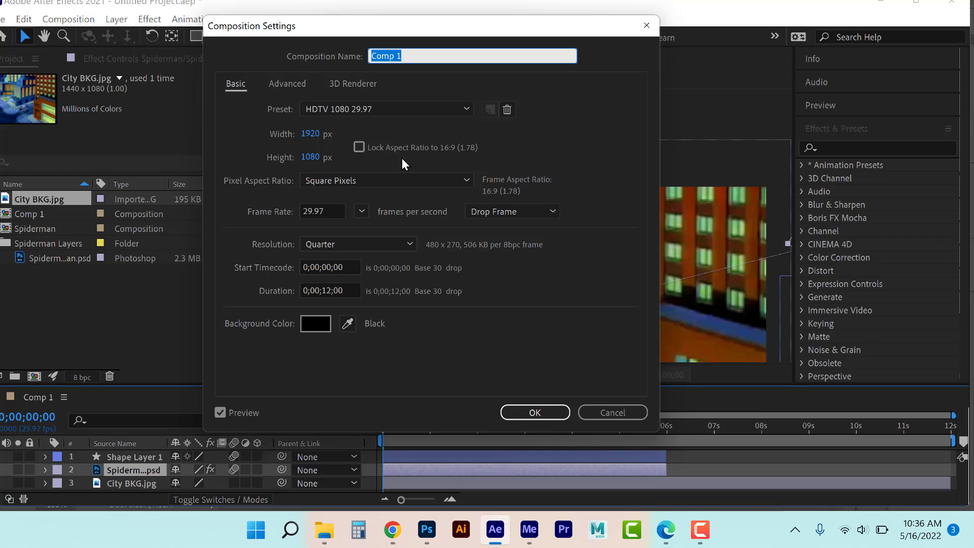
pyautogui.moveTo(332, 288); pyautogui.dragTo(324, 293)
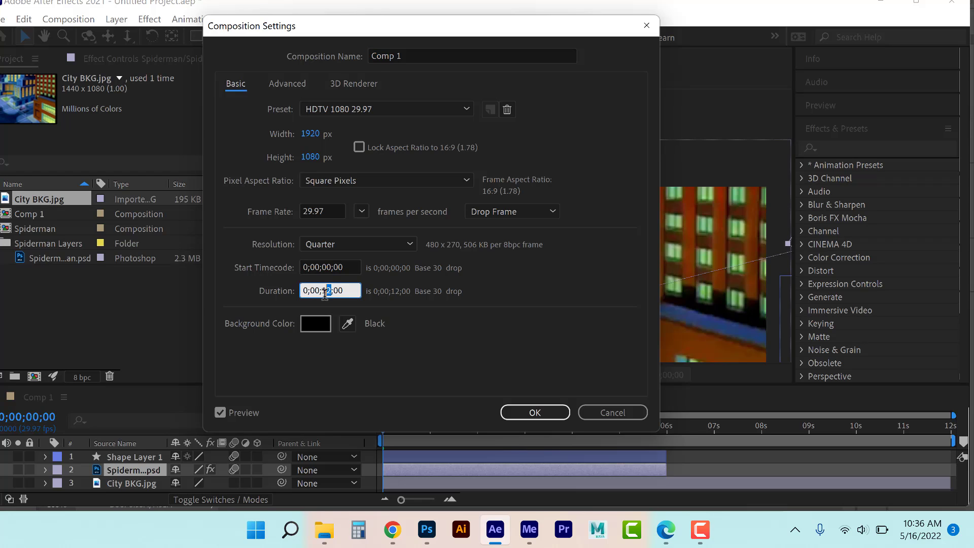
pyautogui.write('06')
pyautogui.click(527, 412)
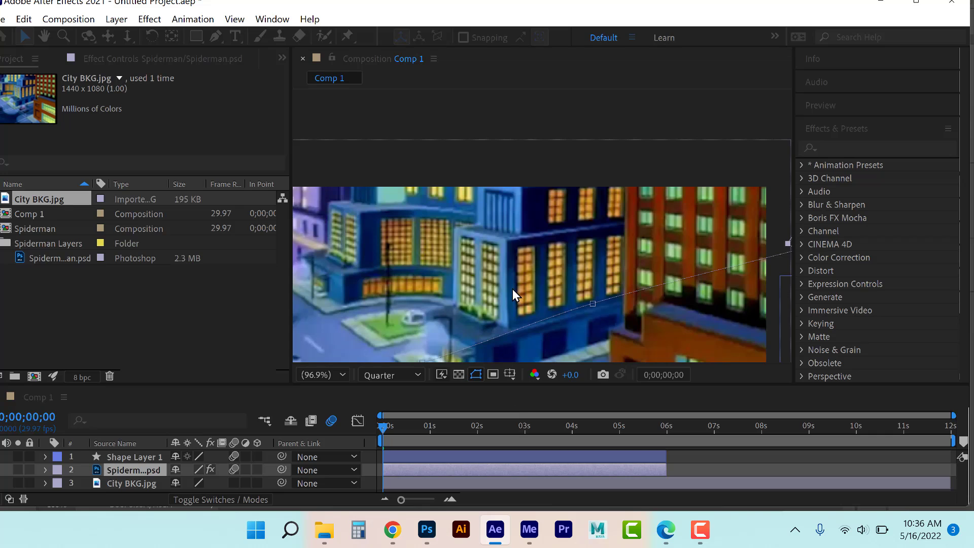
# Bring the whole composition into view and preview the sped-up swing from 0;00;00;00
pyautogui.click(321, 375)
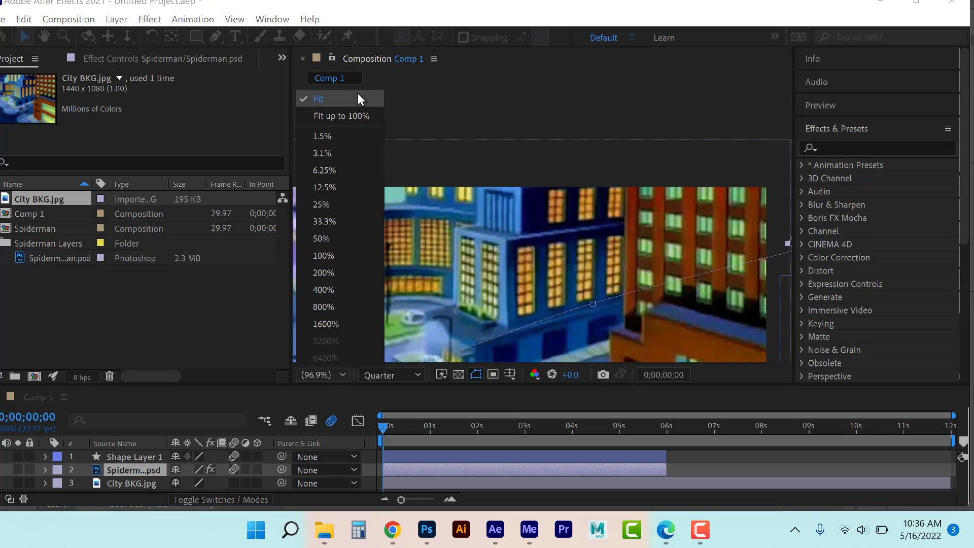
pyautogui.click(358, 95)
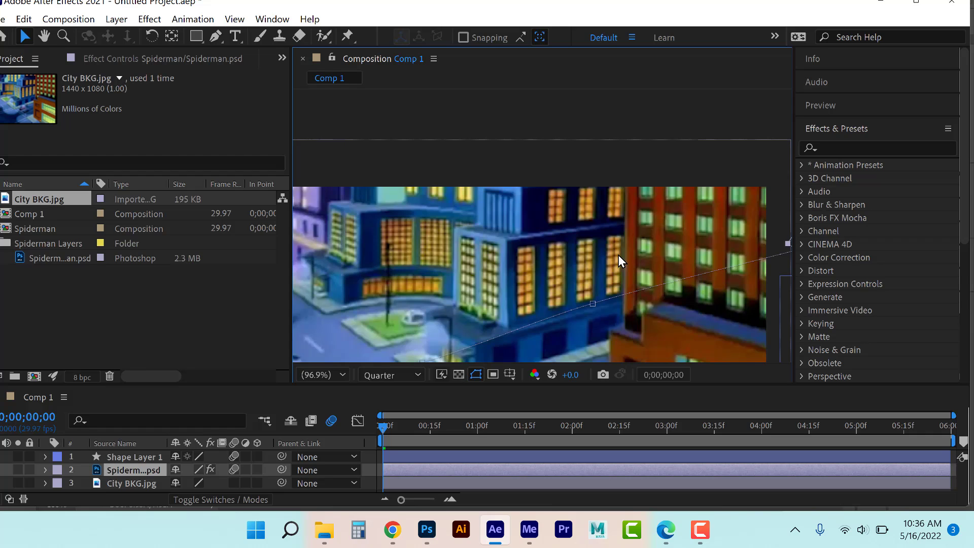
pyautogui.click(342, 374)
pyautogui.click(351, 100)
pyautogui.press('h')
pyautogui.moveTo(546, 225); pyautogui.dragTo(548, 142)
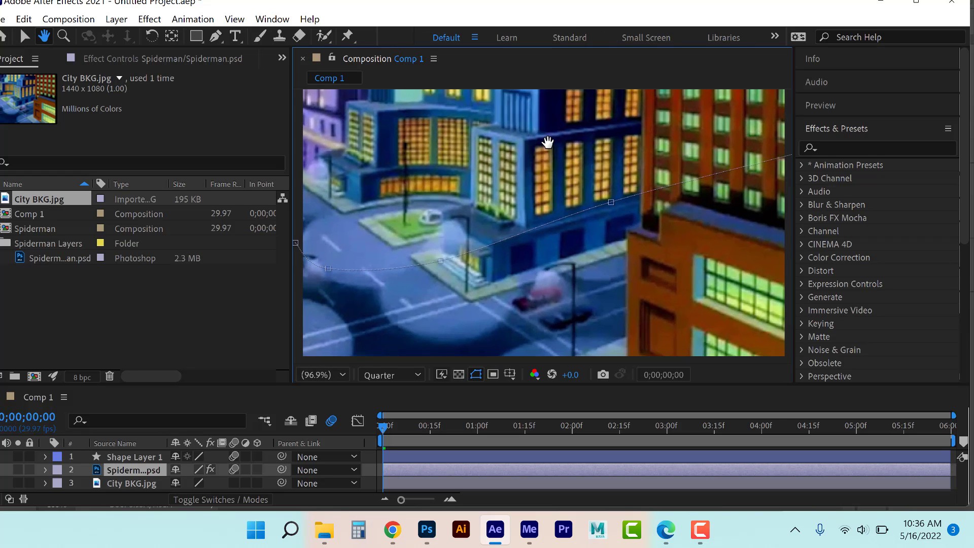
pyautogui.press('v')
pyautogui.press('space')
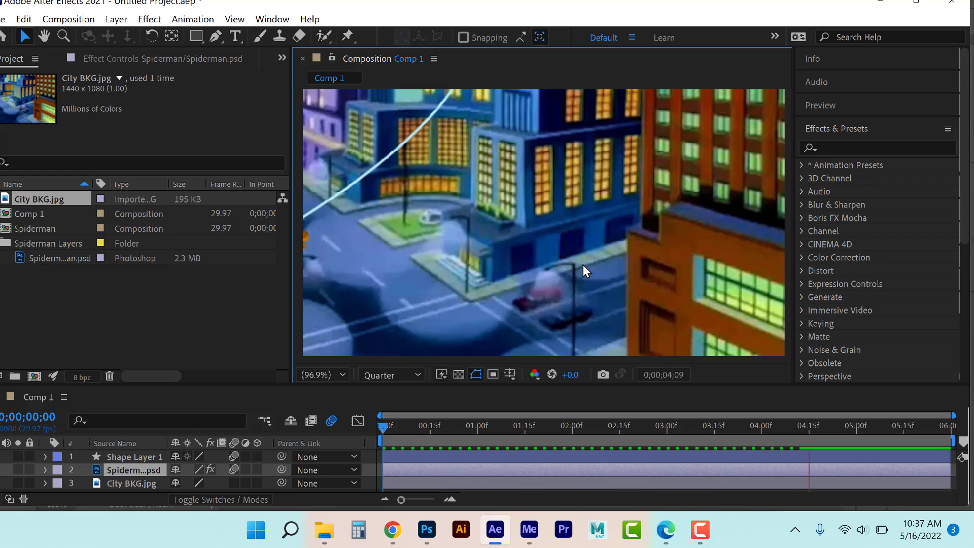
# Shorten Shape Layer 1 to about 3.6 seconds with Time Stretch, and select the Spider-Man layer
pyautogui.click(439, 453)
pyautogui.click(116, 20)
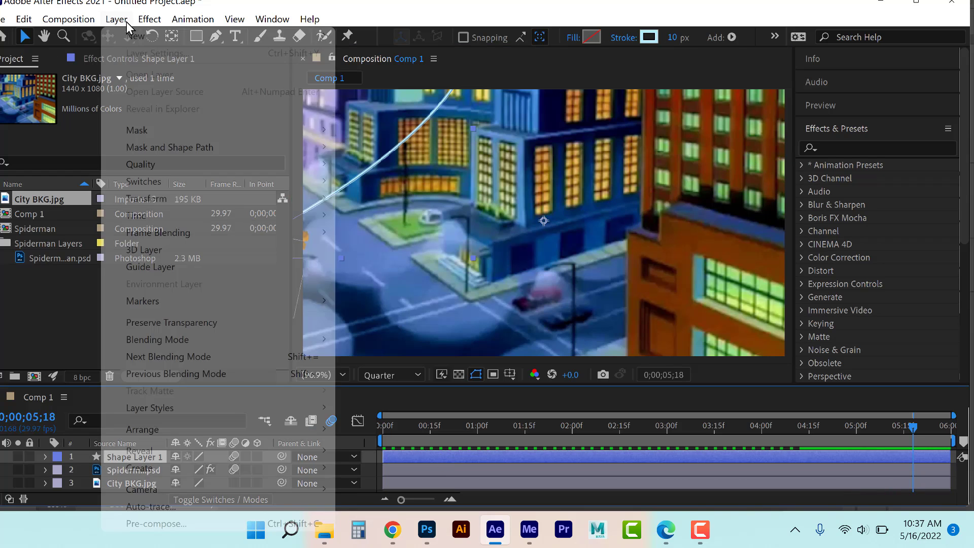
pyautogui.moveTo(178, 215)
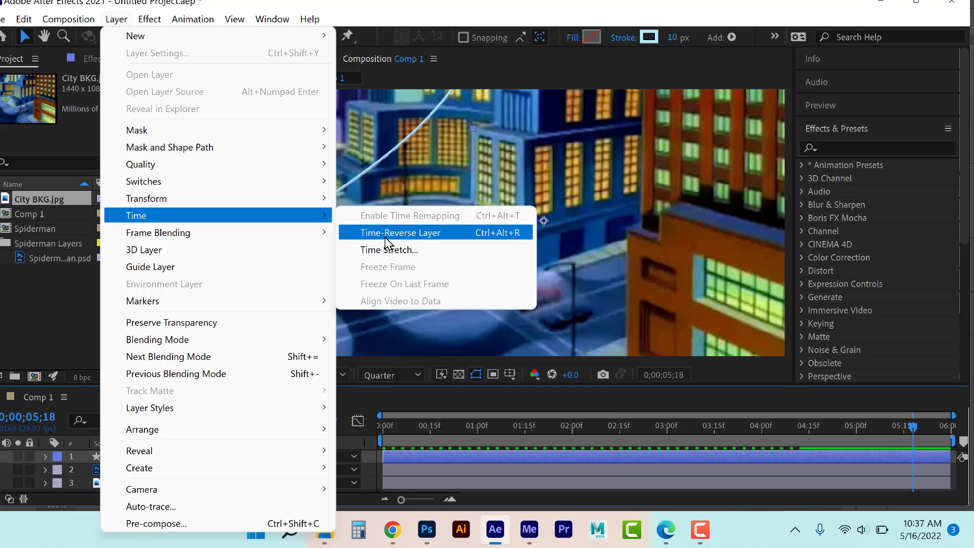
pyautogui.click(383, 250)
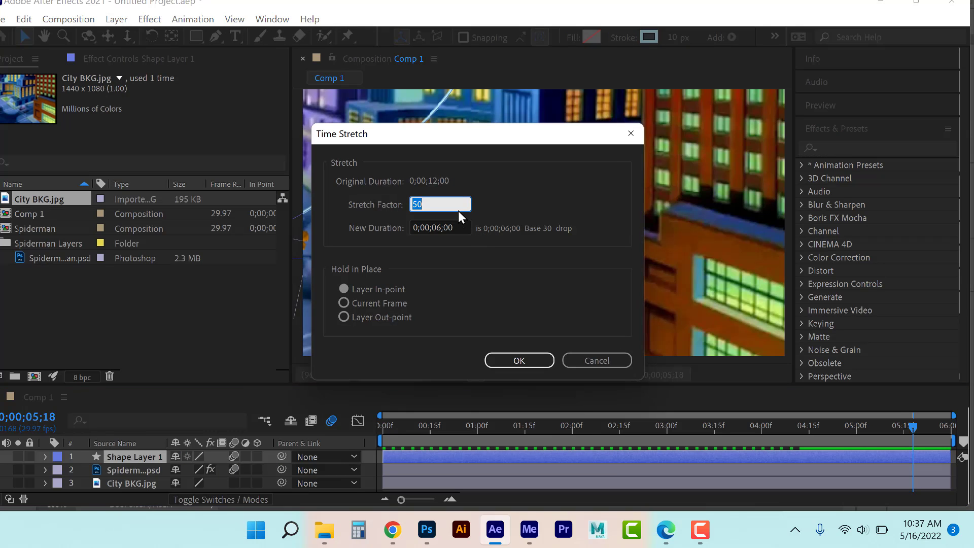
pyautogui.write('10')
pyautogui.press('Return')
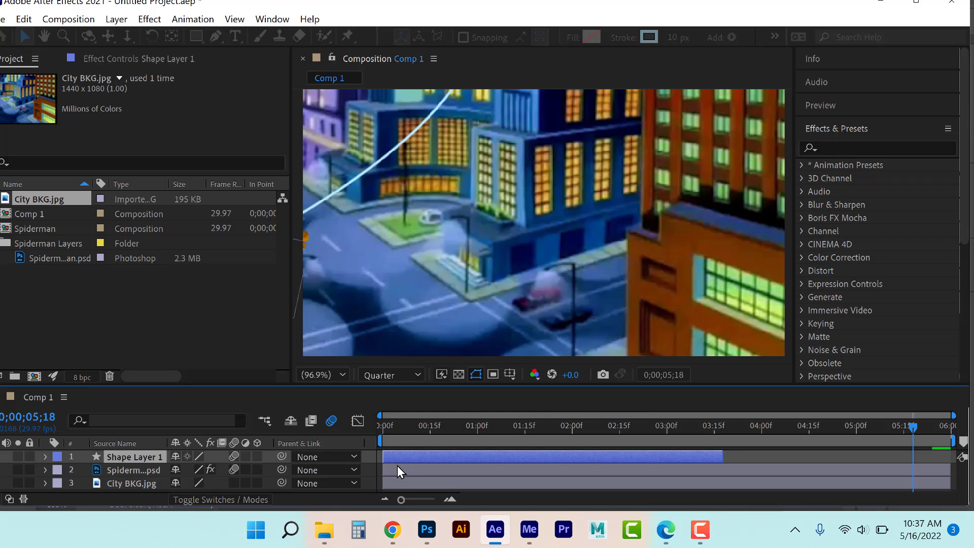
pyautogui.click(395, 469)
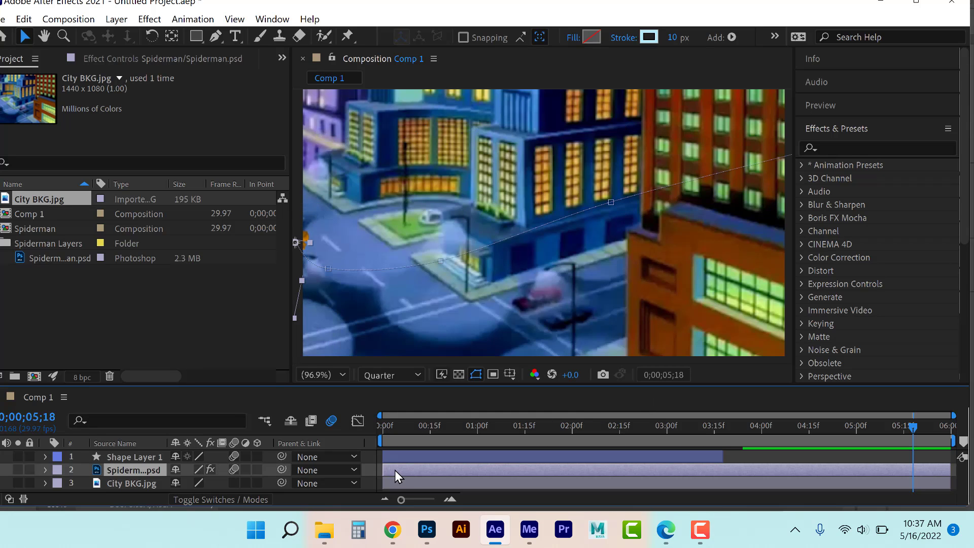
# Shorten the Spider-Man layer to about 3.6 seconds with Time Stretch, matching the length of Shape Layer 1
pyautogui.click(115, 19)
pyautogui.moveTo(180, 215)
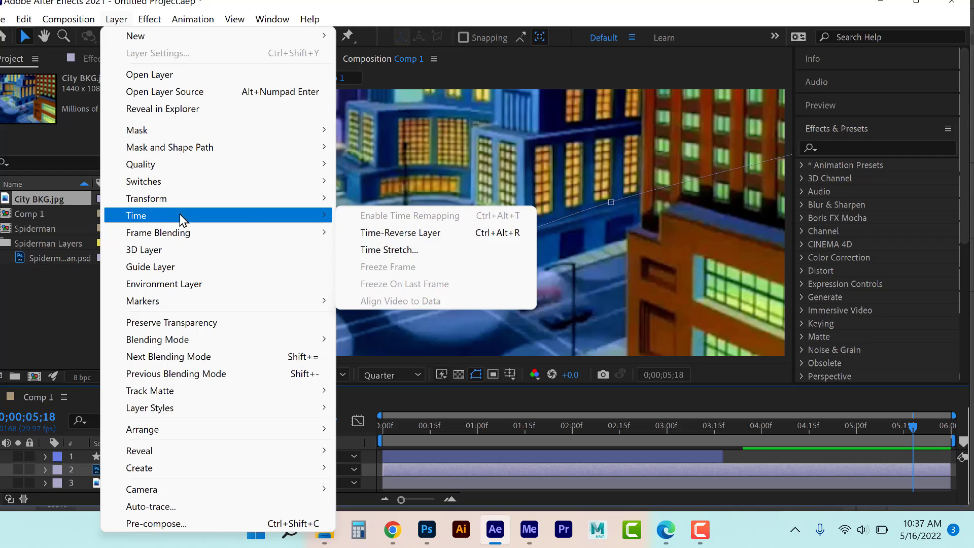
pyautogui.click(392, 249)
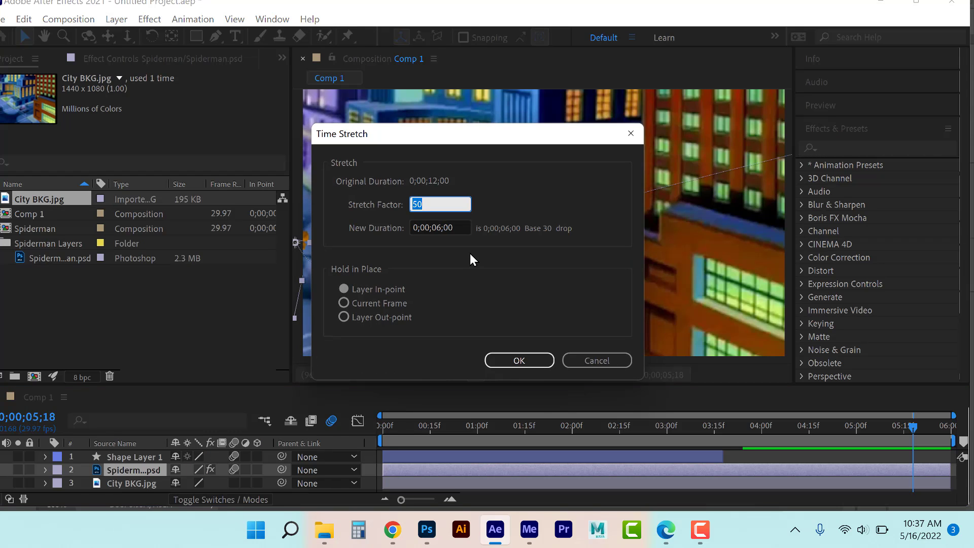
pyautogui.write('10')
pyautogui.press('Return')
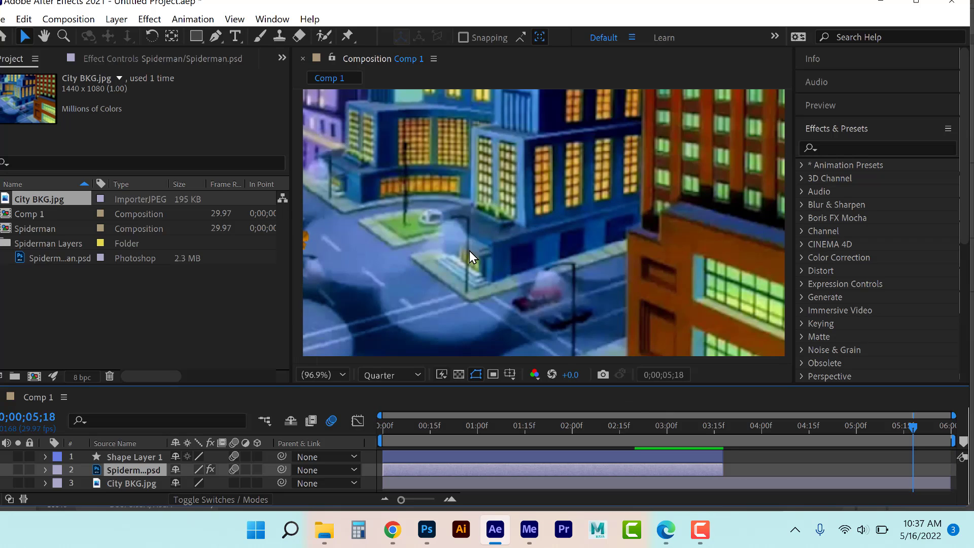
# End the work area at 0;00;03;18 and preview the swing from 0;00;00;00
pyautogui.click(725, 424)
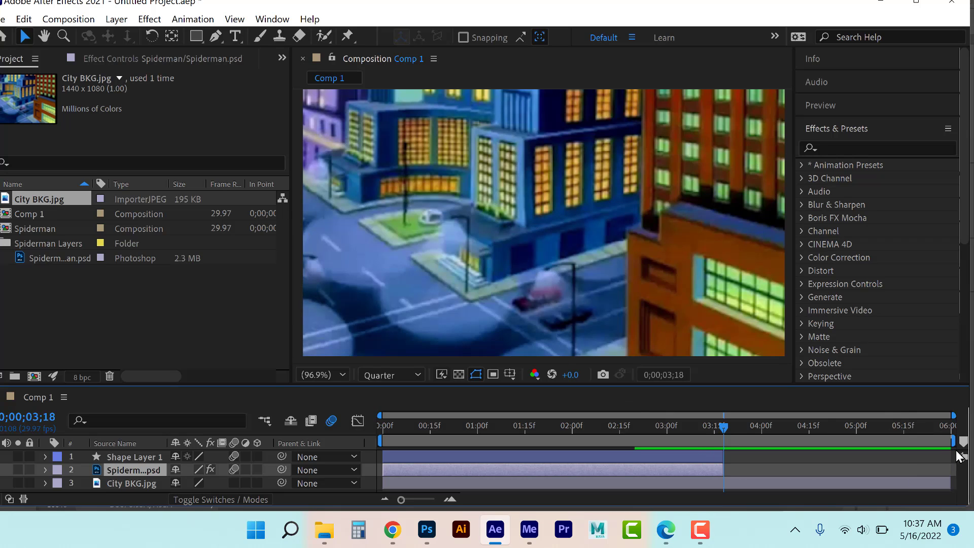
pyautogui.moveTo(954, 440); pyautogui.dragTo(728, 462)
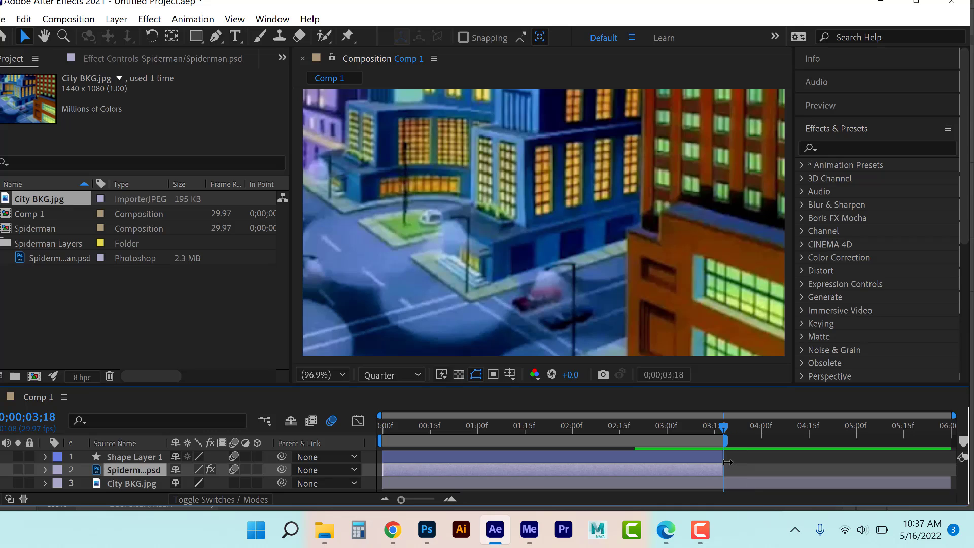
pyautogui.moveTo(415, 427); pyautogui.dragTo(357, 436)
pyautogui.press('space')
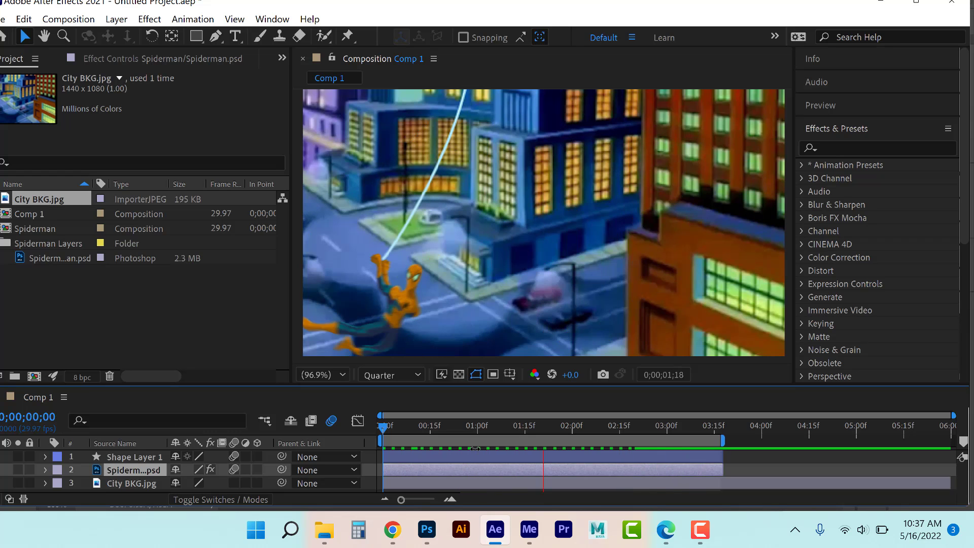
pyautogui.press('space')
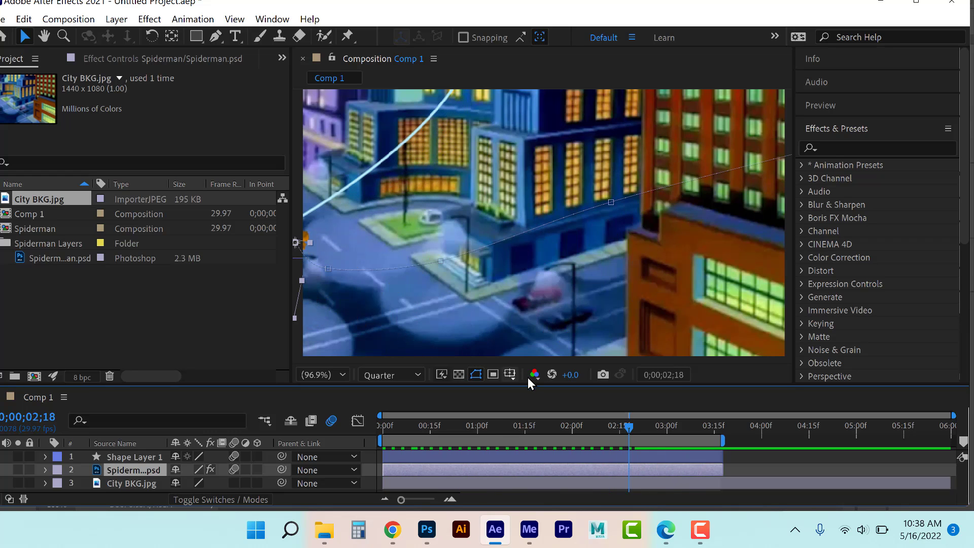
pyautogui.click(117, 19)
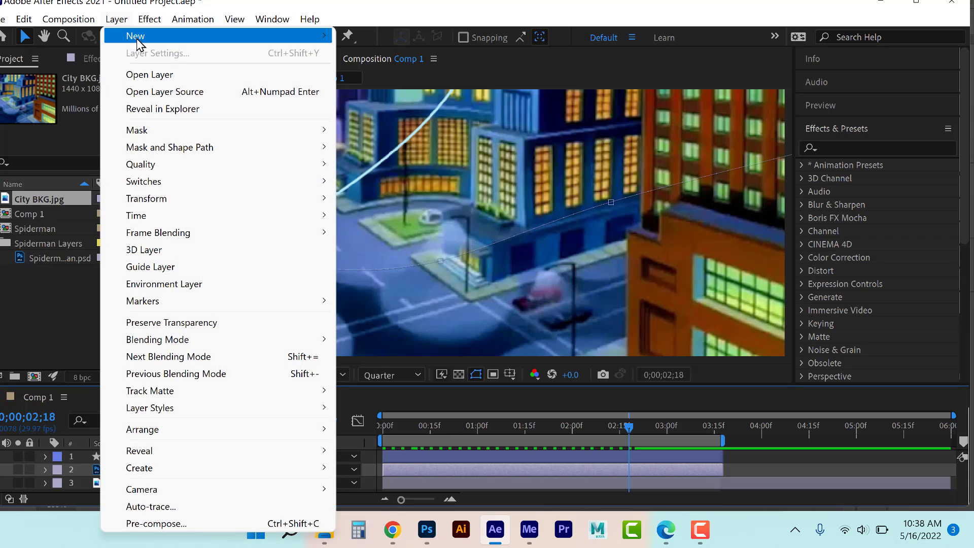
pyautogui.click(316, 21)
pyautogui.click(117, 19)
pyautogui.moveTo(135, 35)
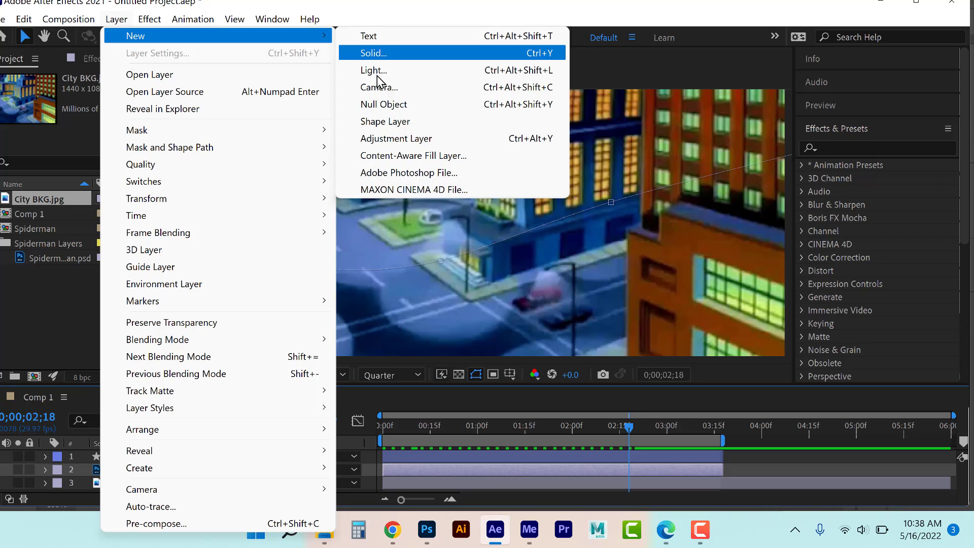
pyautogui.click(383, 124)
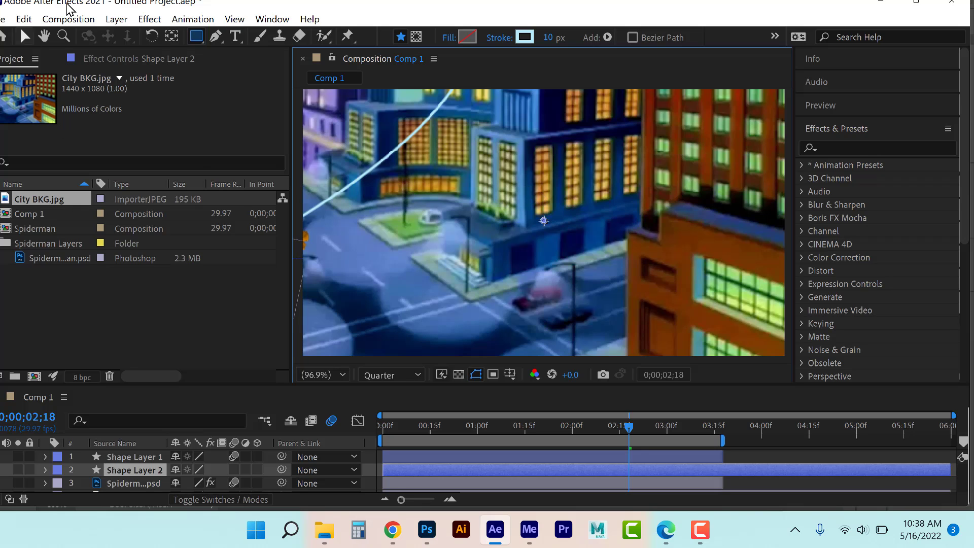
pyautogui.click(121, 452)
pyautogui.click(127, 472)
pyautogui.press('Delete')
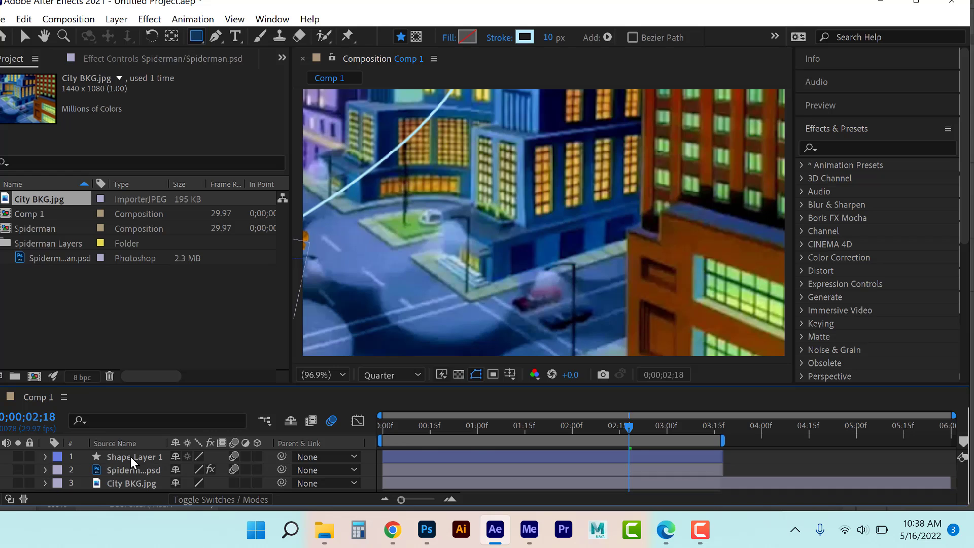
# Create a 1920 x 1080 px solid above Shape Layer 1, with a medium yellow colour sampled from the screen
pyautogui.click(130, 456)
pyautogui.click(116, 20)
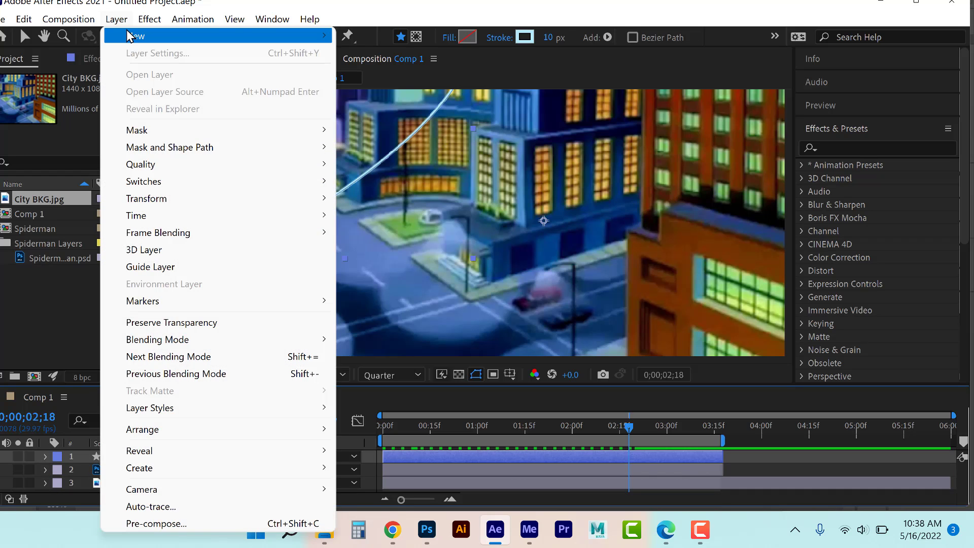
pyautogui.click(406, 52)
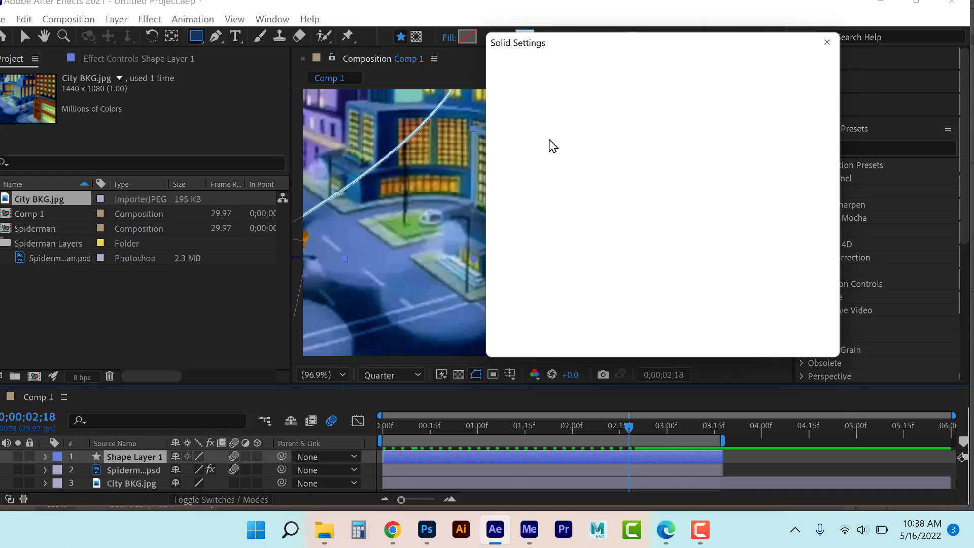
pyautogui.click(658, 295)
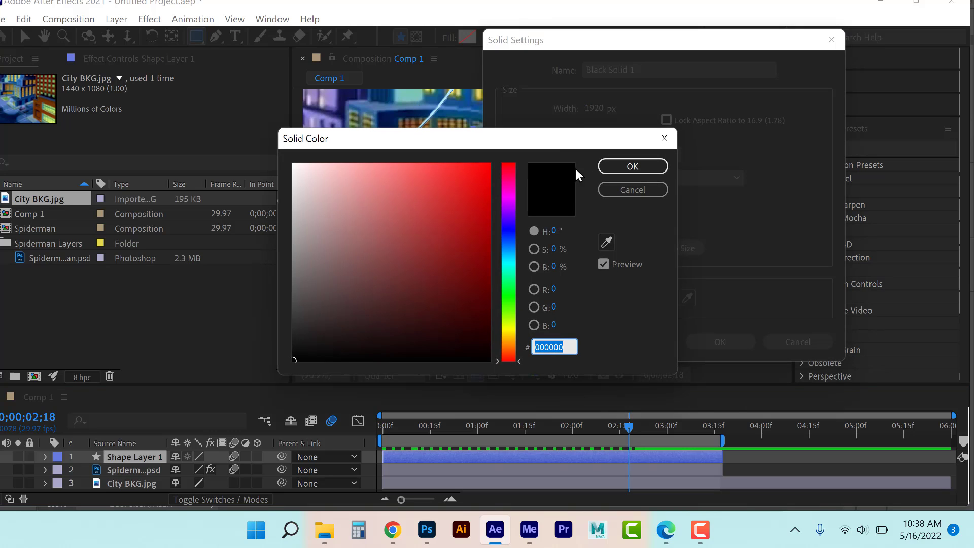
pyautogui.click(607, 242)
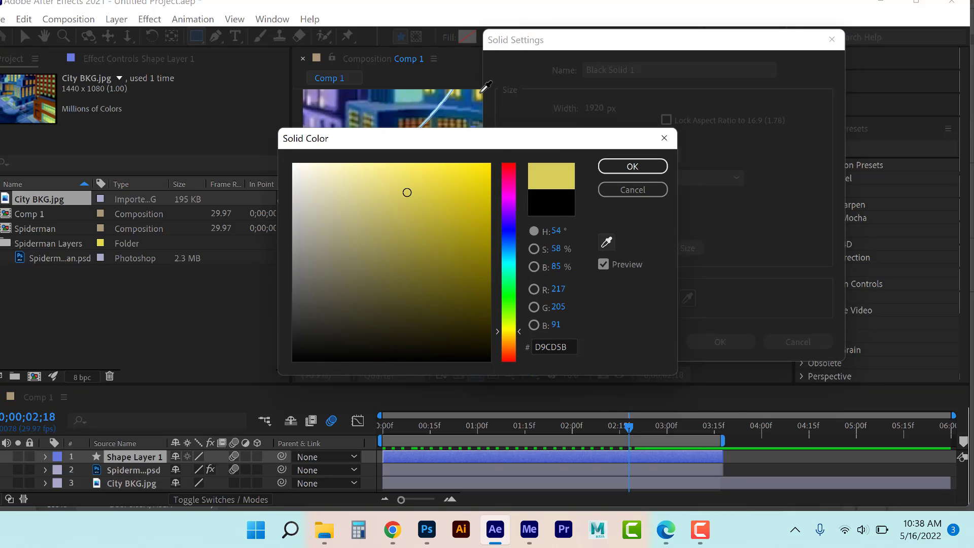
pyautogui.click(483, 95)
pyautogui.click(614, 164)
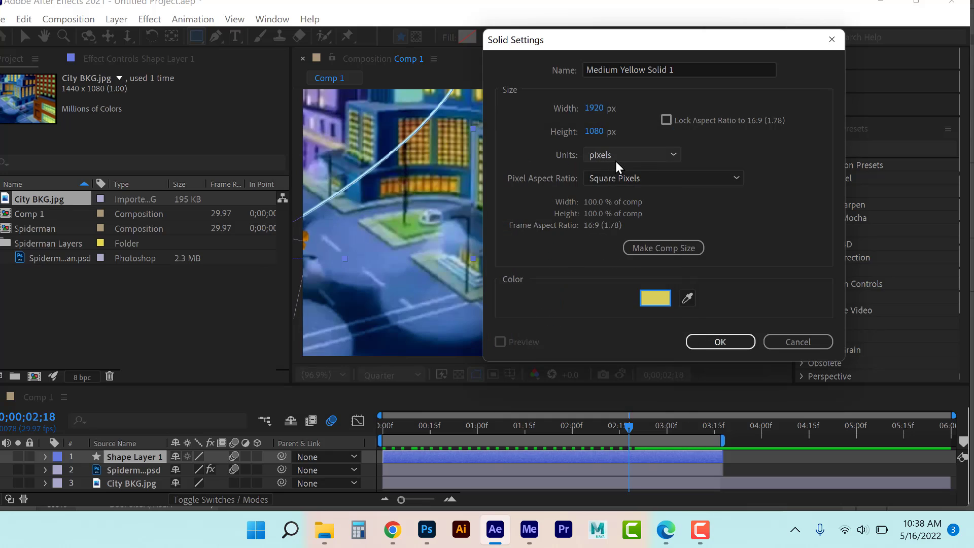
pyautogui.click(718, 342)
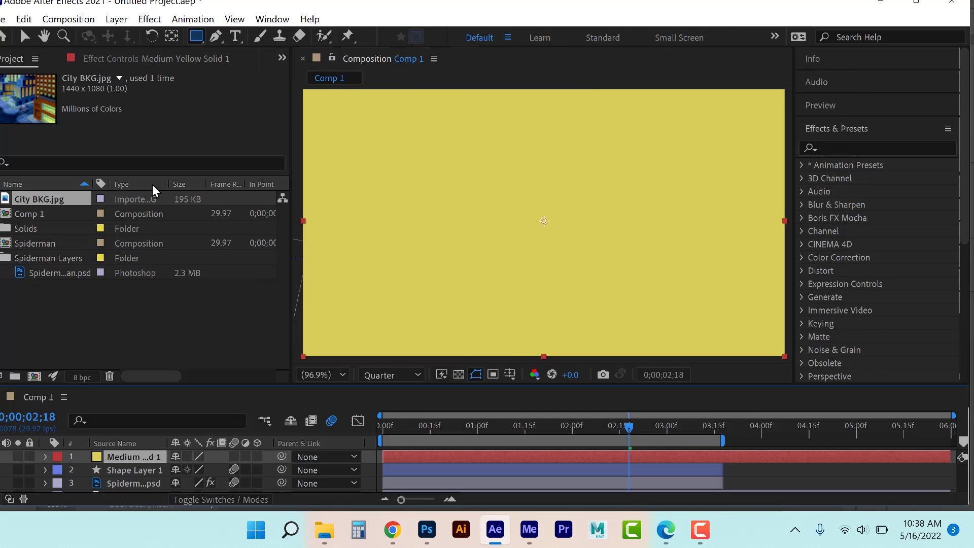
# Draw a closed four-point Pen mask on the yellow solid, narrow above the frame and widening below it like a light beam
pyautogui.scroll(-2, 296, 199)
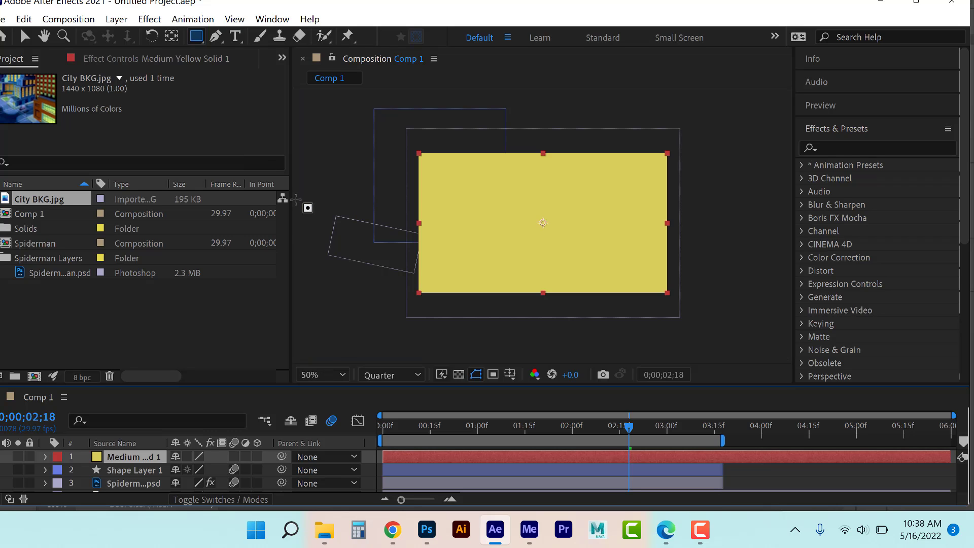
pyautogui.click(212, 35)
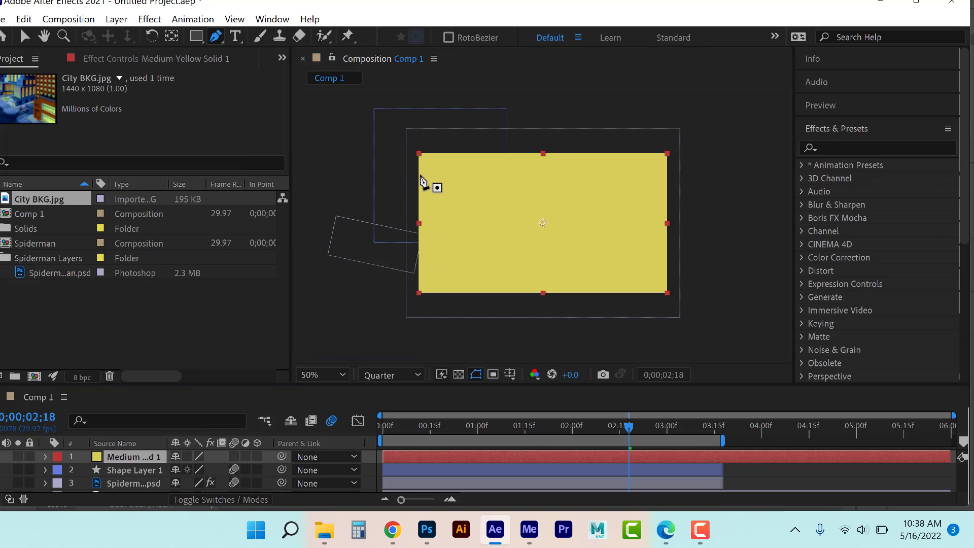
pyautogui.click(537, 135)
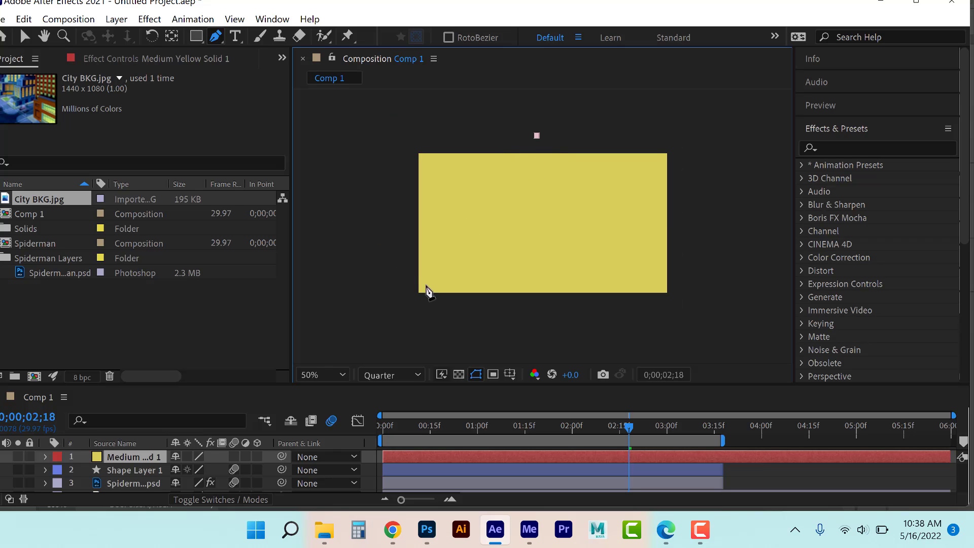
pyautogui.click(422, 303)
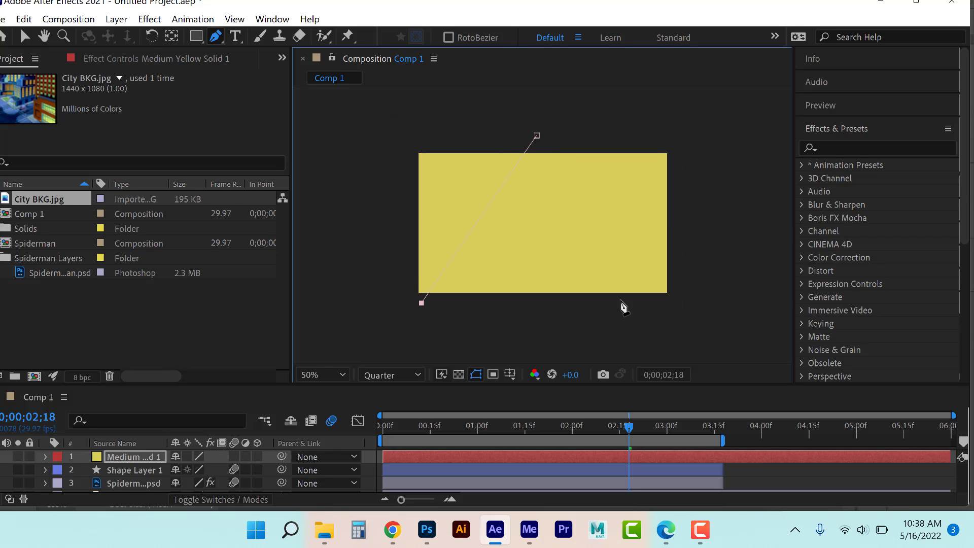
pyautogui.click(618, 310)
pyautogui.click(586, 137)
pyautogui.click(537, 136)
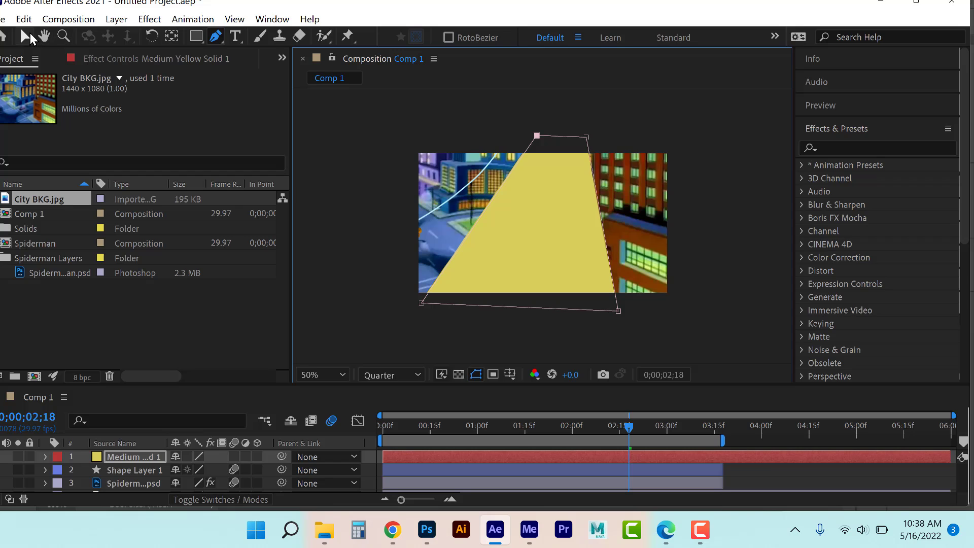
pyautogui.click(24, 36)
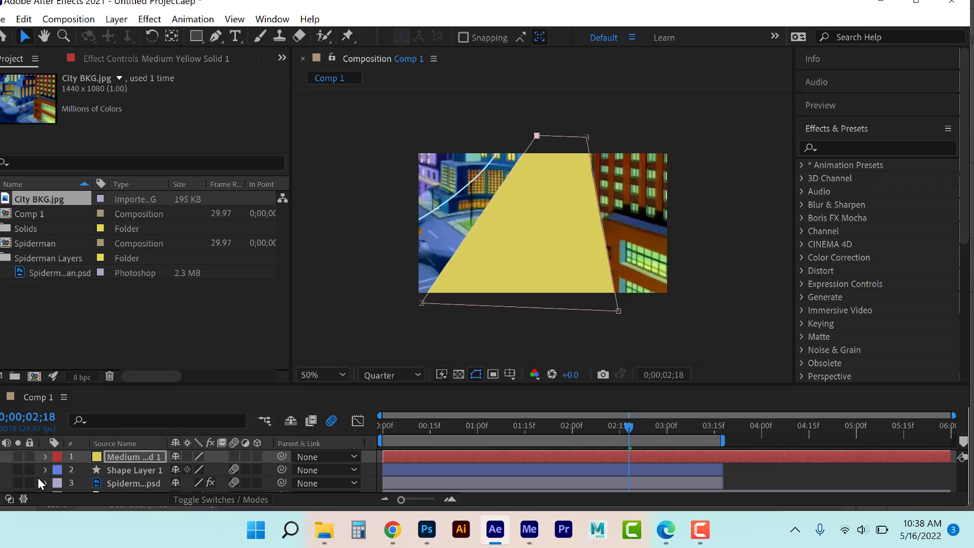
# Set the Mask Feather of the yellow solid's mask to 138 pixels
pyautogui.click(46, 457)
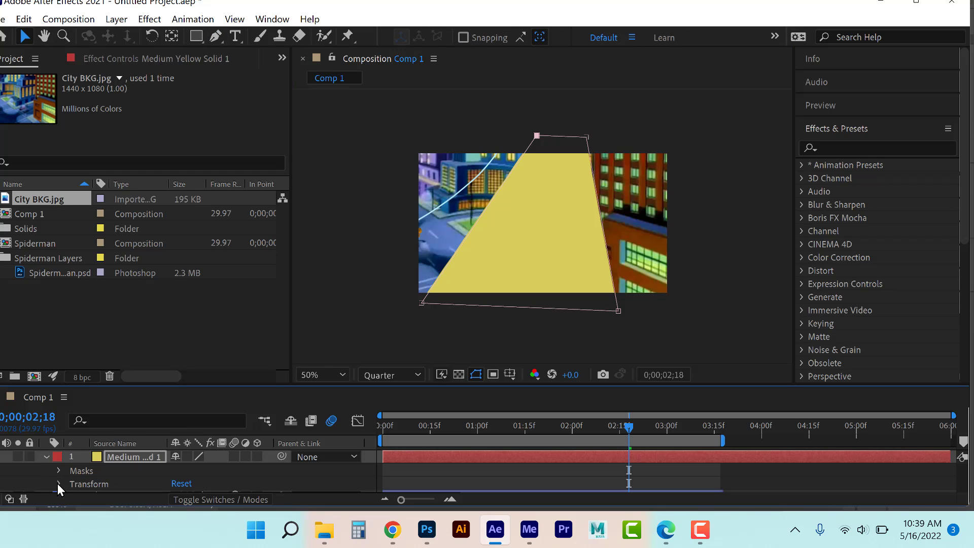
pyautogui.scroll(-1, 104, 468)
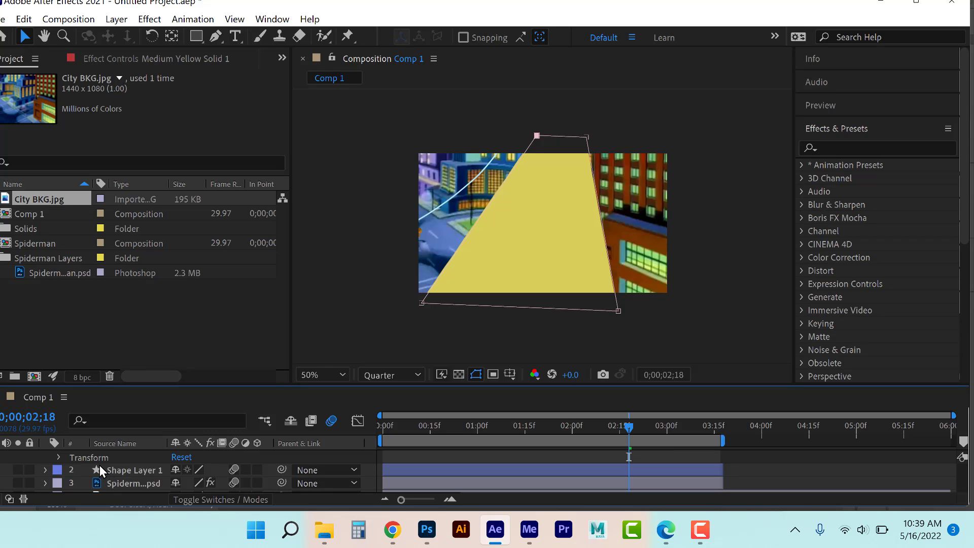
pyautogui.scroll(1, 99, 464)
pyautogui.click(72, 483)
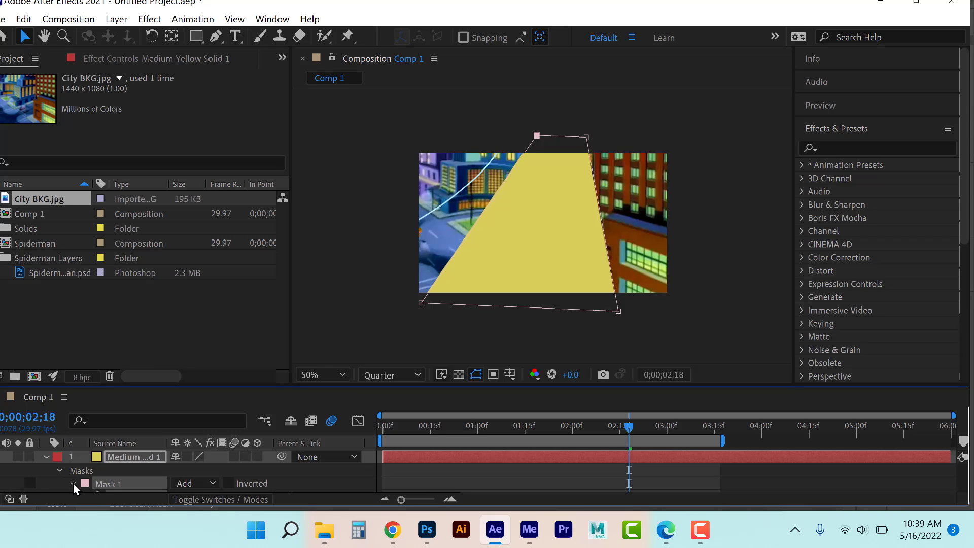
pyautogui.scroll(-1, 162, 480)
pyautogui.scroll(-1, 224, 485)
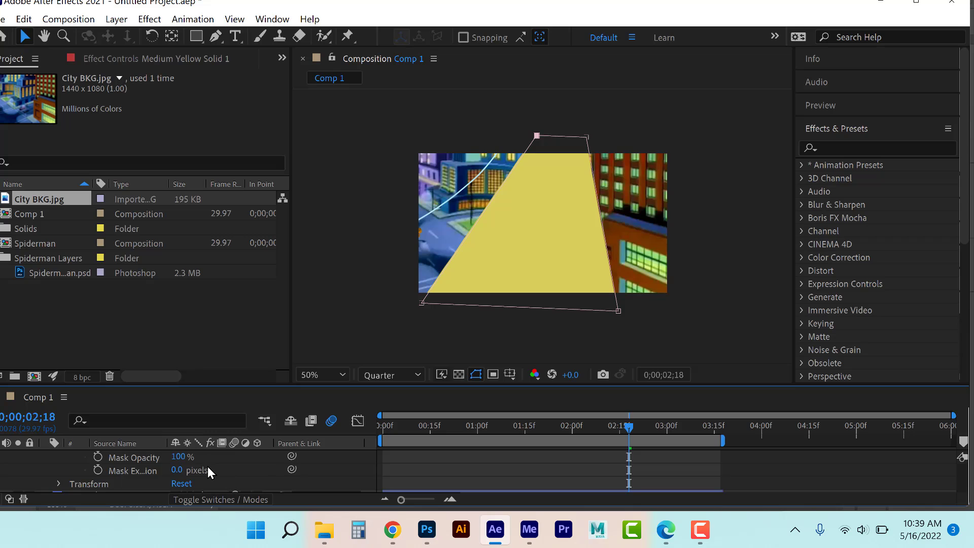
pyautogui.scroll(1, 208, 466)
pyautogui.moveTo(200, 484); pyautogui.dragTo(282, 469)
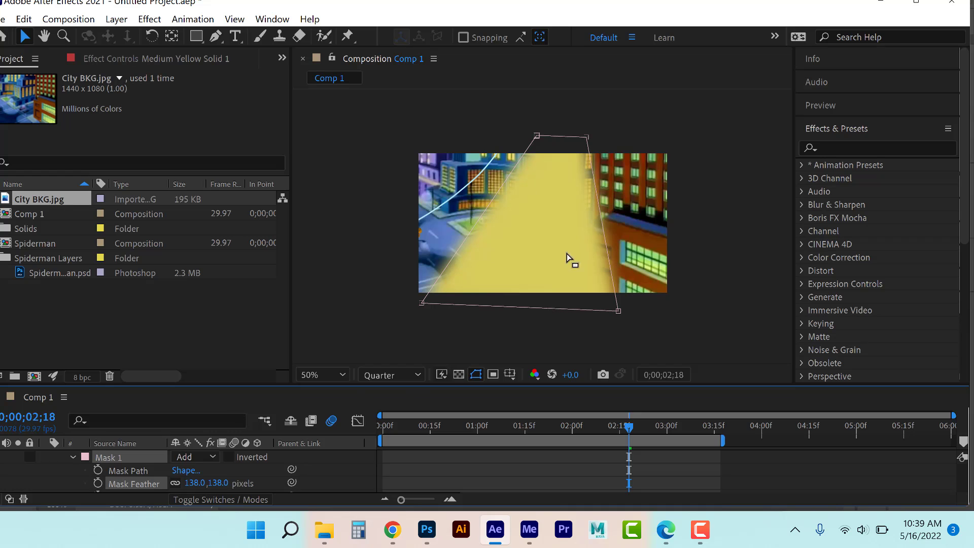
# Set the yellow solid's blending mode to Overlay and deselect the layer to see the result
pyautogui.click(119, 23)
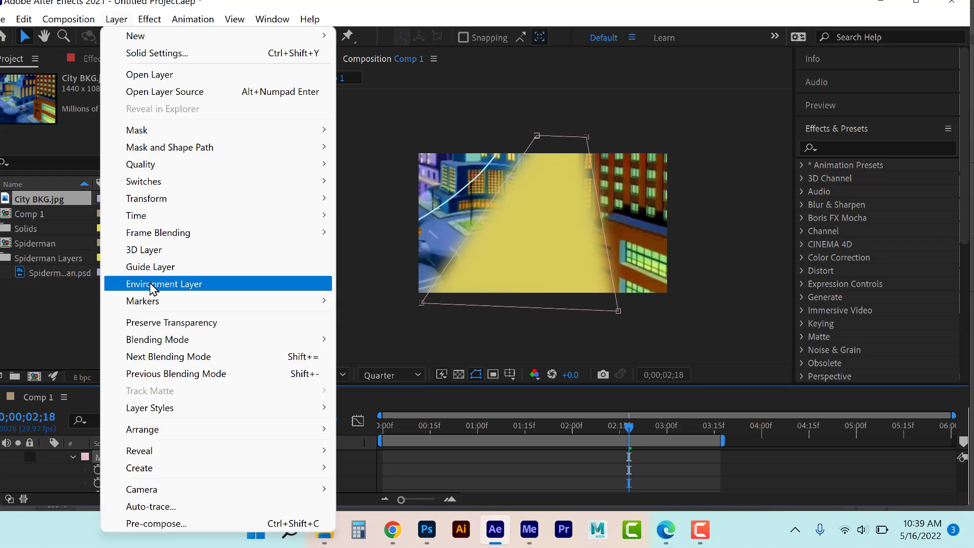
pyautogui.moveTo(148, 340)
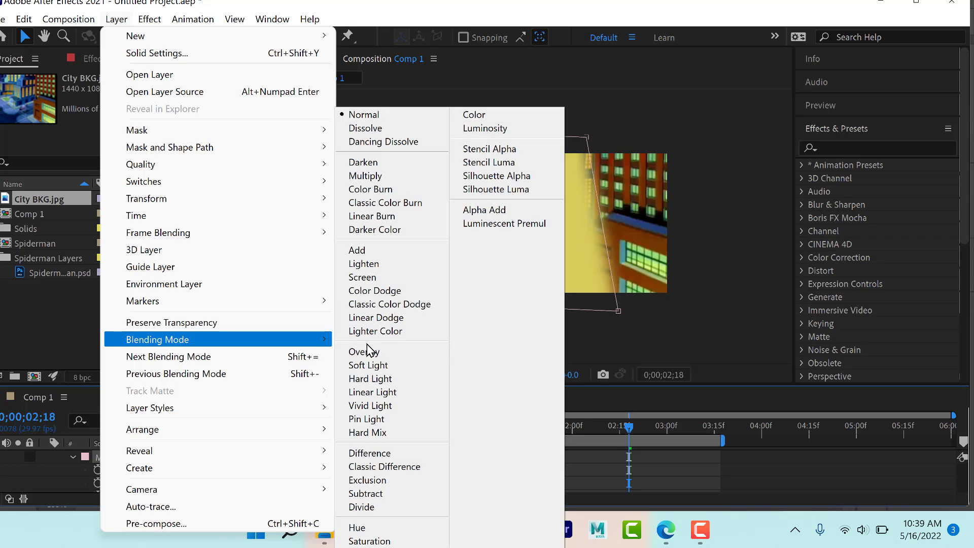
pyautogui.click(366, 351)
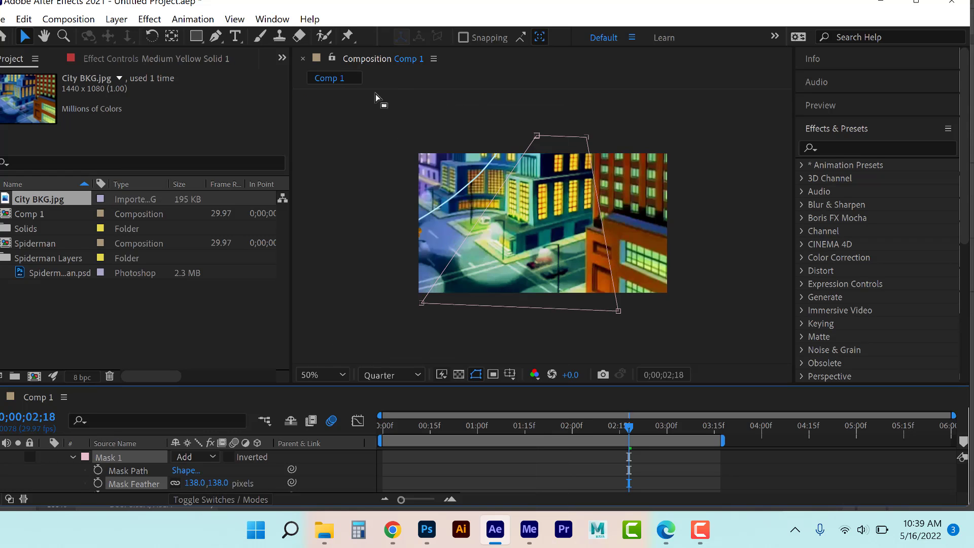
pyautogui.click(725, 185)
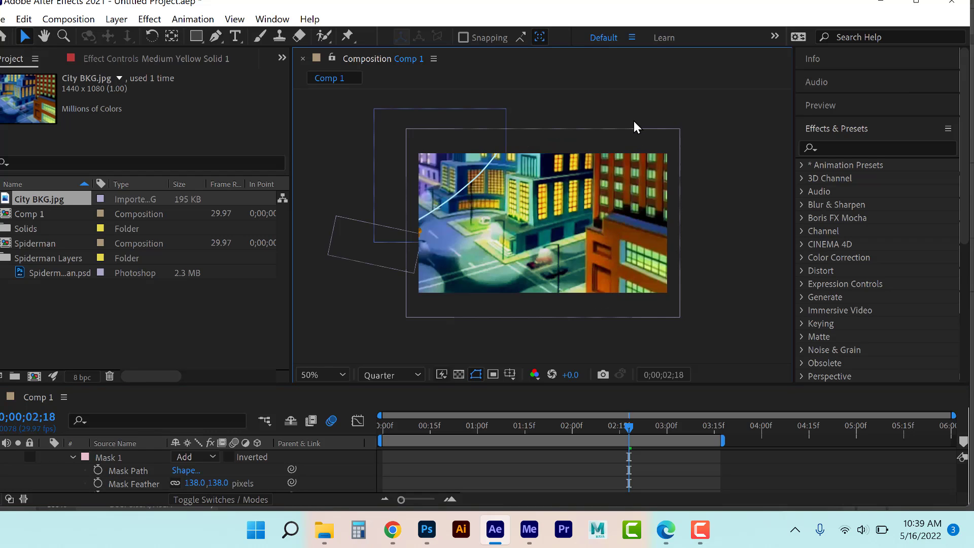
# Try the Lighten blending mode on the yellow solid, then switch it to Add
pyautogui.scroll(2, 159, 479)
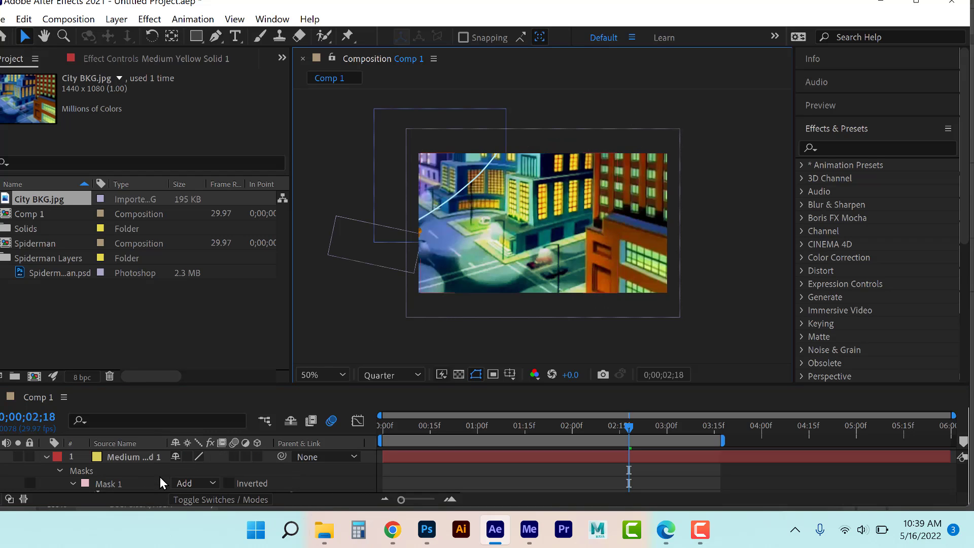
pyautogui.click(143, 458)
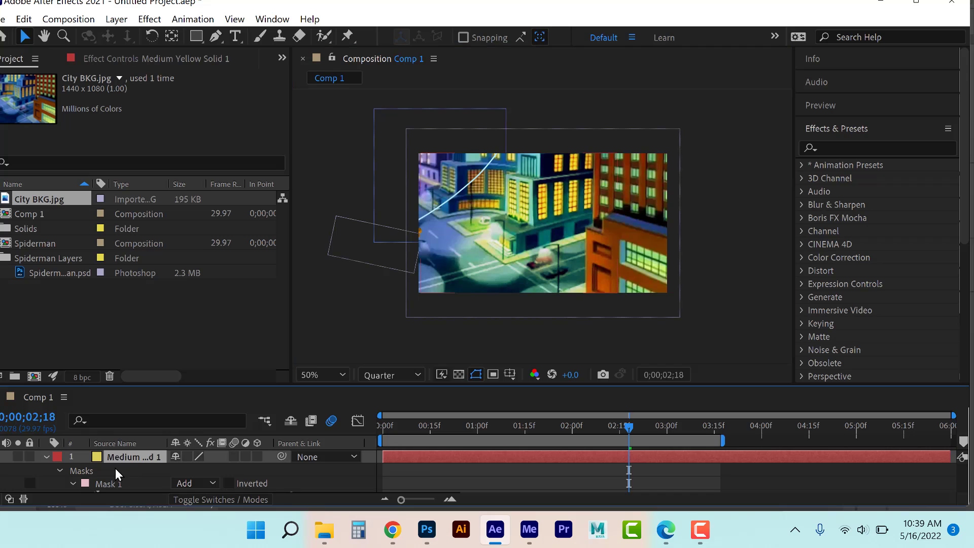
pyautogui.click(112, 20)
pyautogui.moveTo(132, 341)
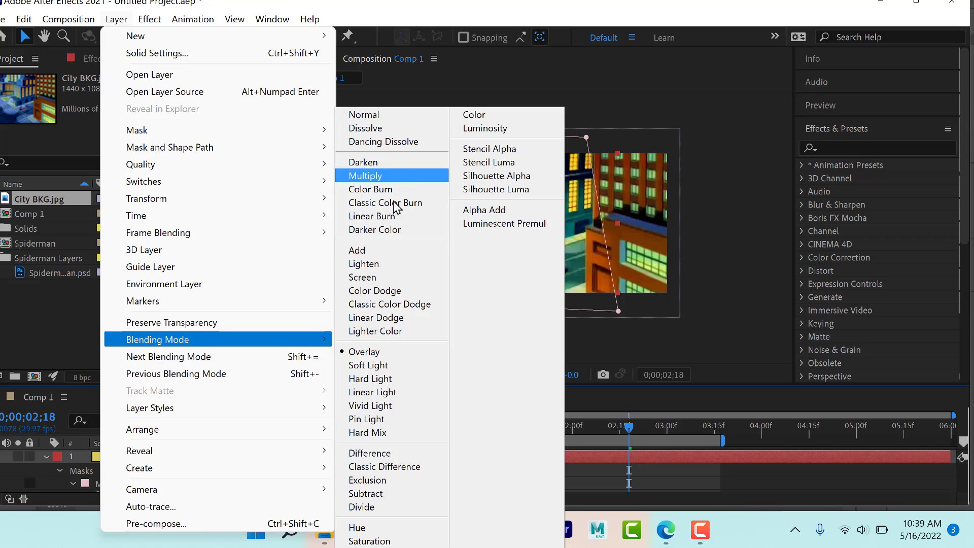
pyautogui.click(374, 264)
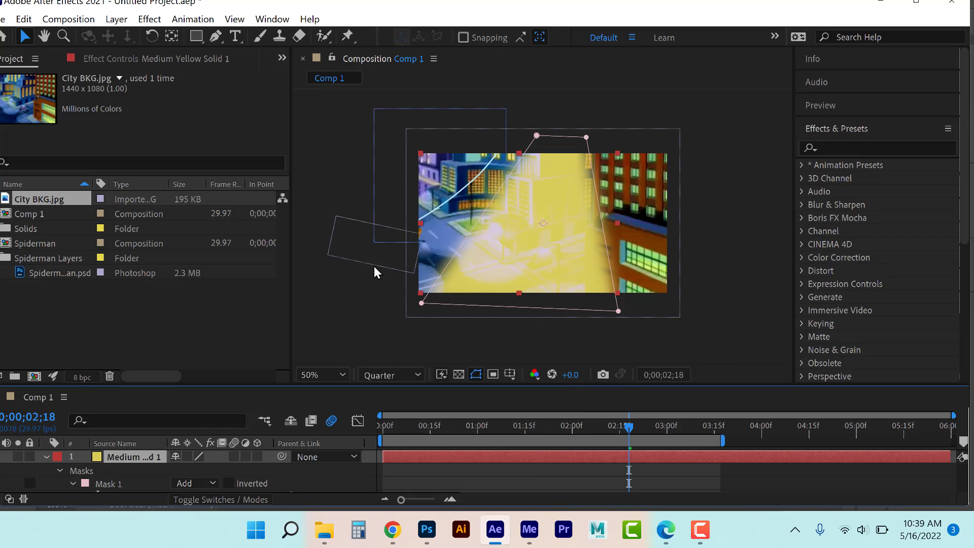
pyautogui.click(118, 19)
pyautogui.moveTo(152, 339)
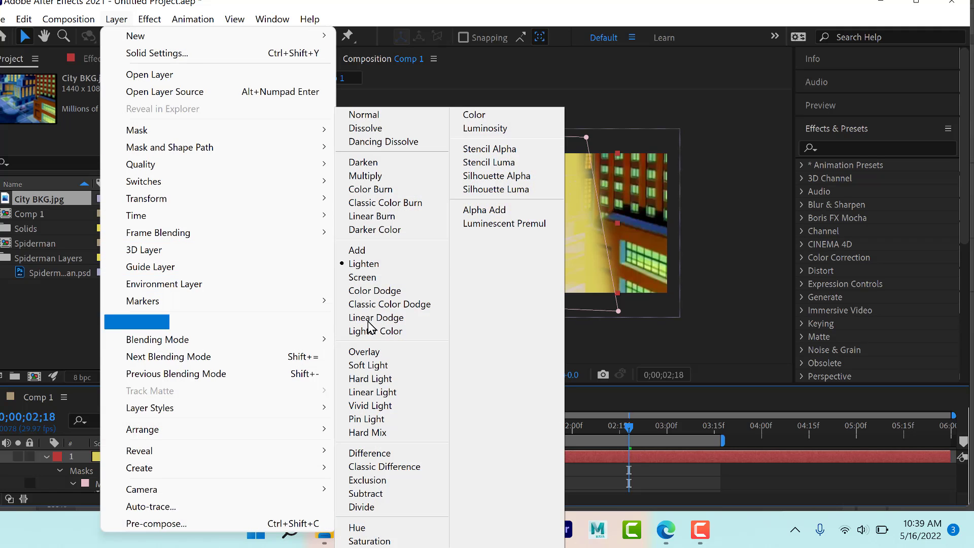
pyautogui.click(397, 251)
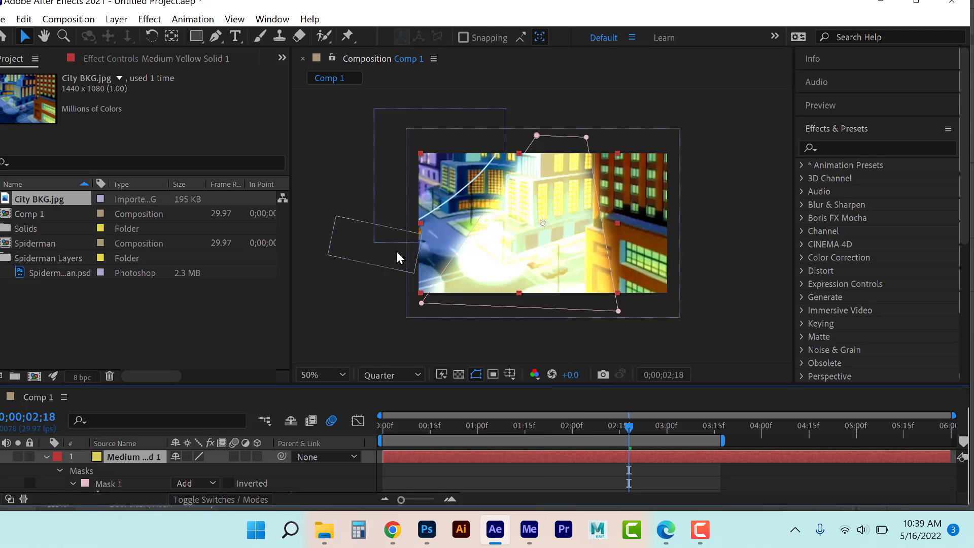
# Lower the yellow solid's Opacity to 67% and deselect the layer
pyautogui.scroll(-3, 114, 476)
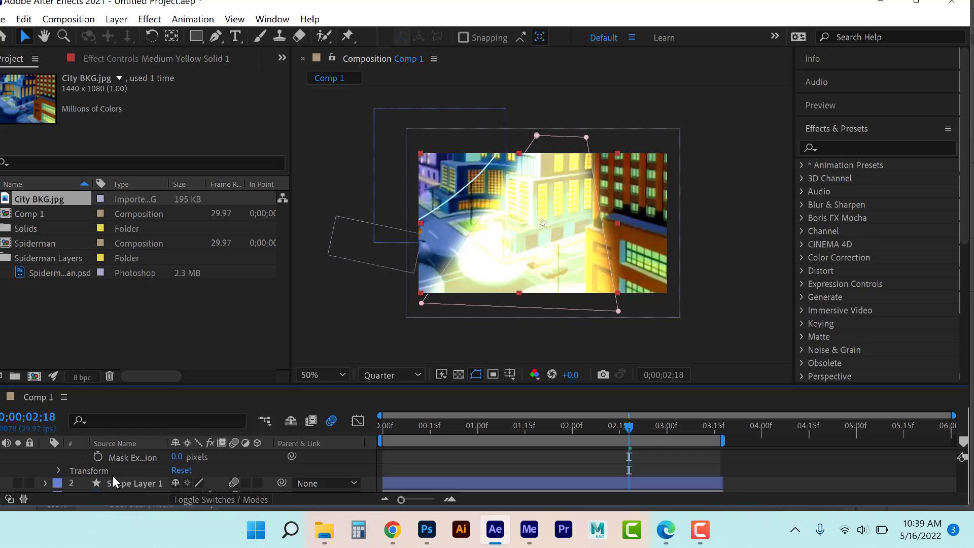
pyautogui.click(57, 470)
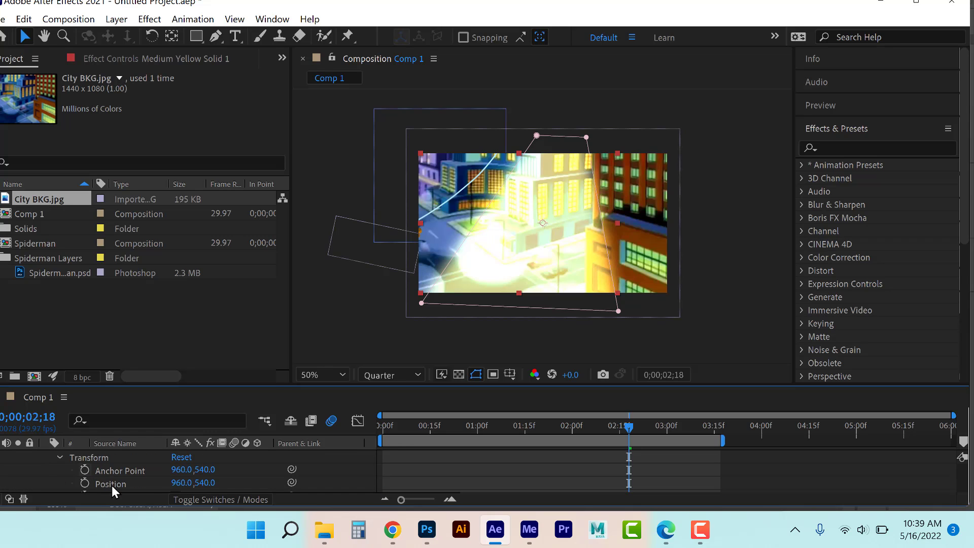
pyautogui.scroll(-2, 127, 482)
pyautogui.moveTo(179, 483); pyautogui.dragTo(150, 479)
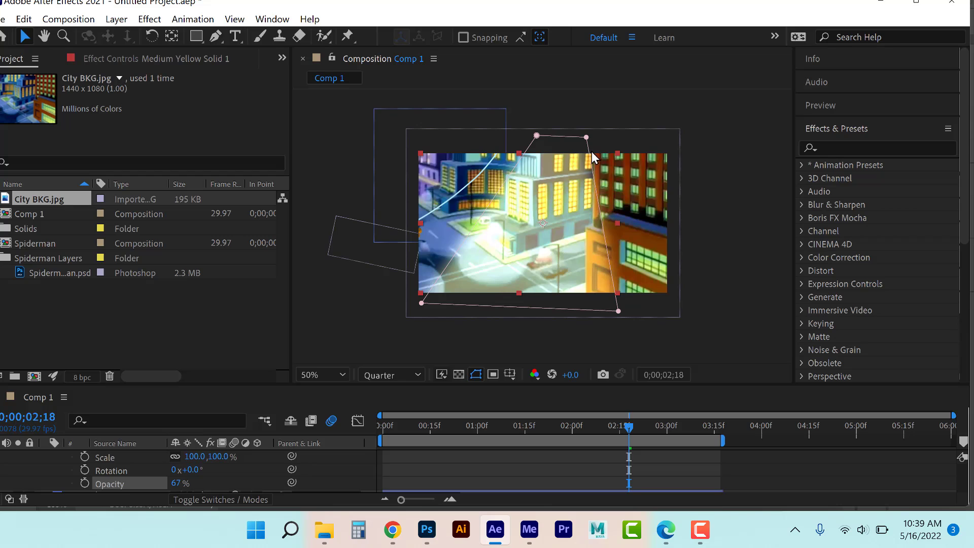
pyautogui.click(717, 196)
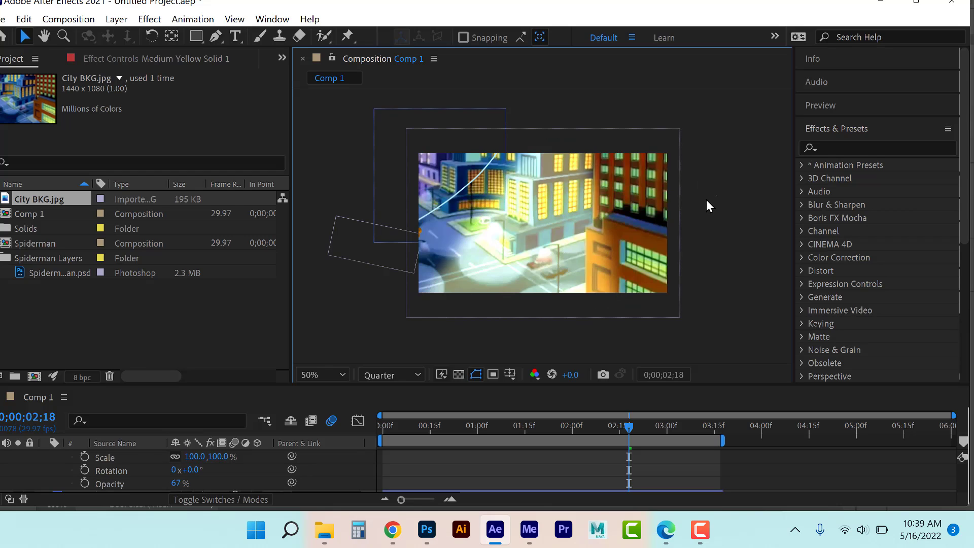
# Scrub through the swing between 0;00;00;15 and 0;00;01;11 to check how the light beam falls on Spider-Man
pyautogui.click(485, 425)
pyautogui.moveTo(484, 425); pyautogui.dragTo(471, 424)
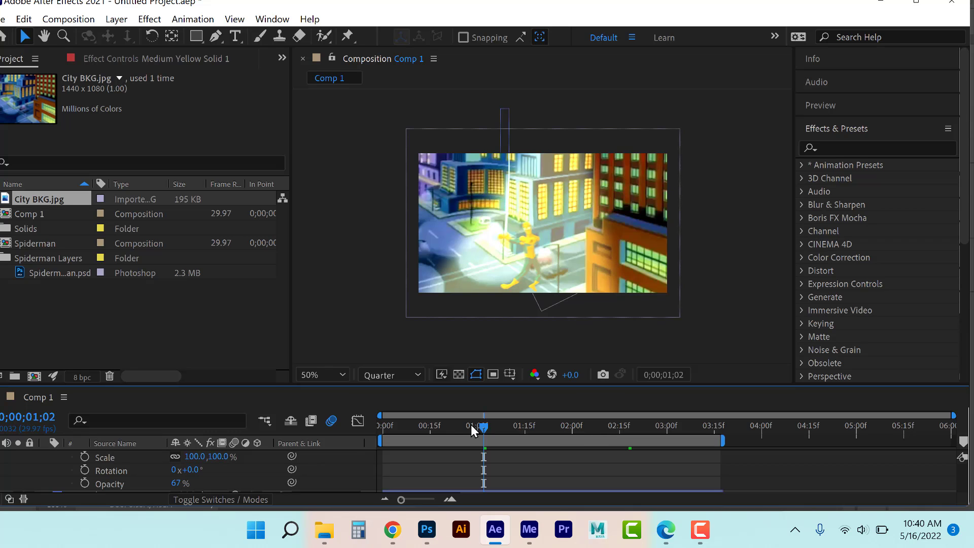
pyautogui.click(432, 427)
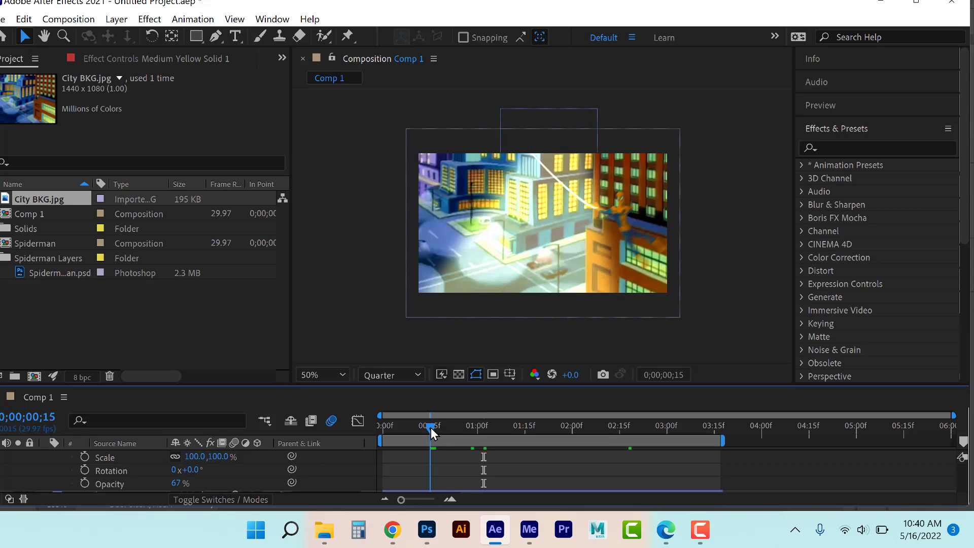
pyautogui.moveTo(455, 427); pyautogui.dragTo(514, 422)
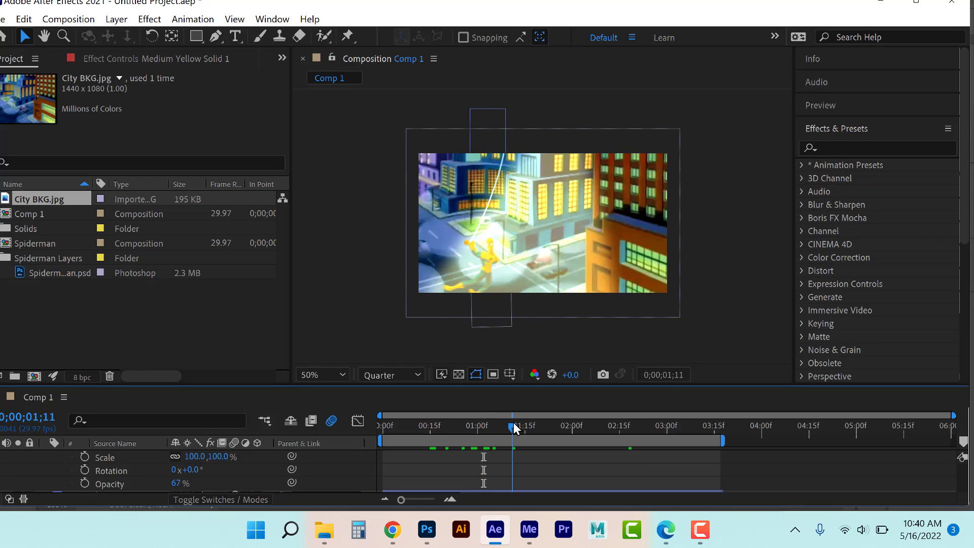
# Invert Mask 1 on the yellow solid so the solid covers the area outside the beam shape
pyautogui.press('m')
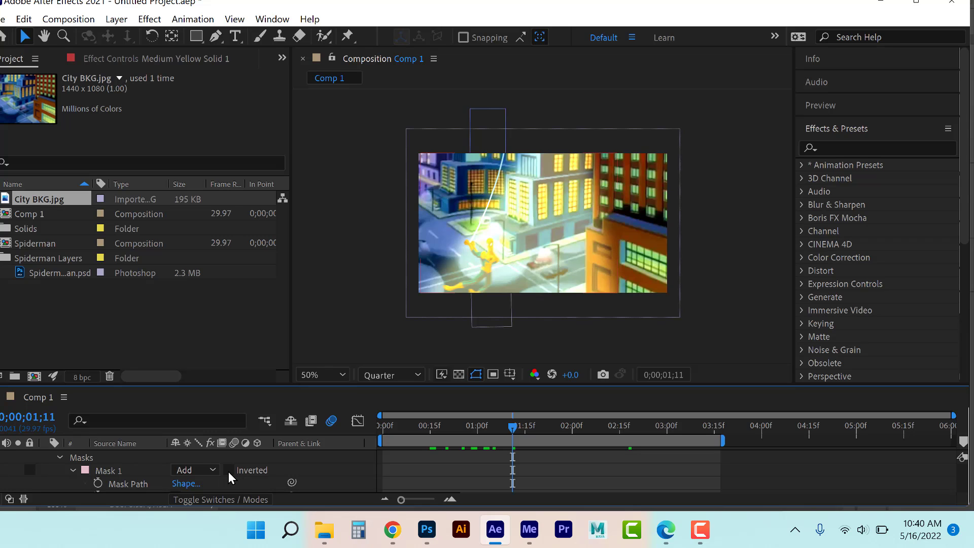
pyautogui.click(229, 471)
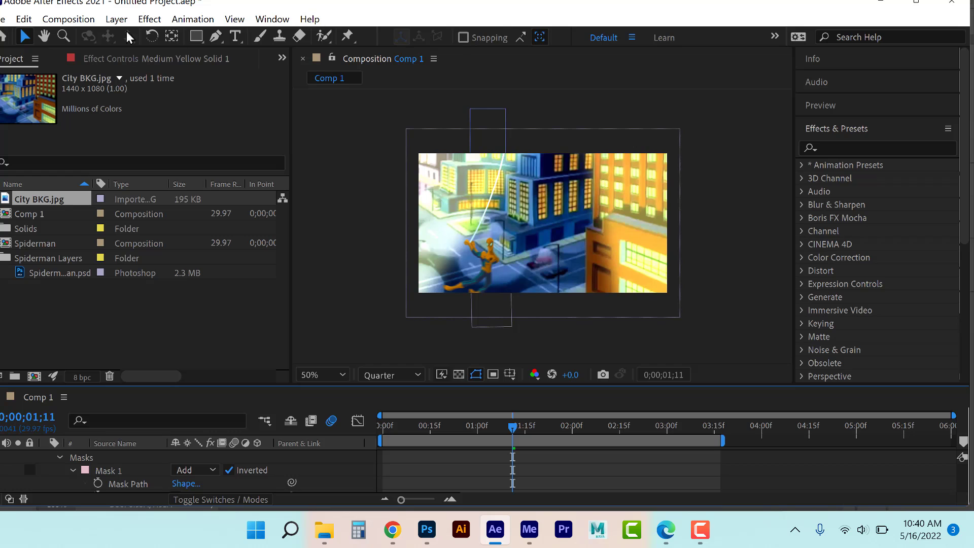
pyautogui.click(116, 19)
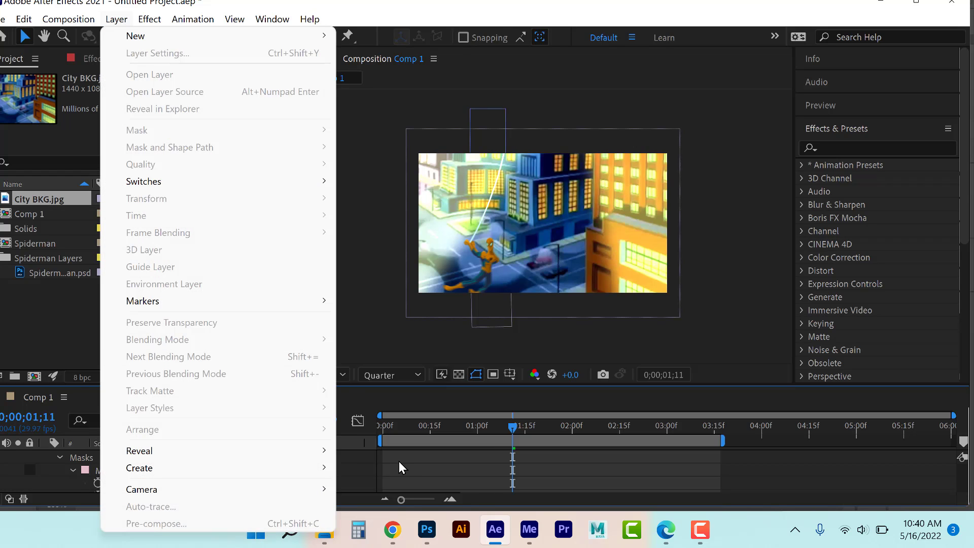
pyautogui.click(399, 461)
# Change the masked solid's colour in its Solid Settings from yellow to a dark, muted blue with a hue of 241°
pyautogui.scroll(1, 398, 462)
pyautogui.click(398, 458)
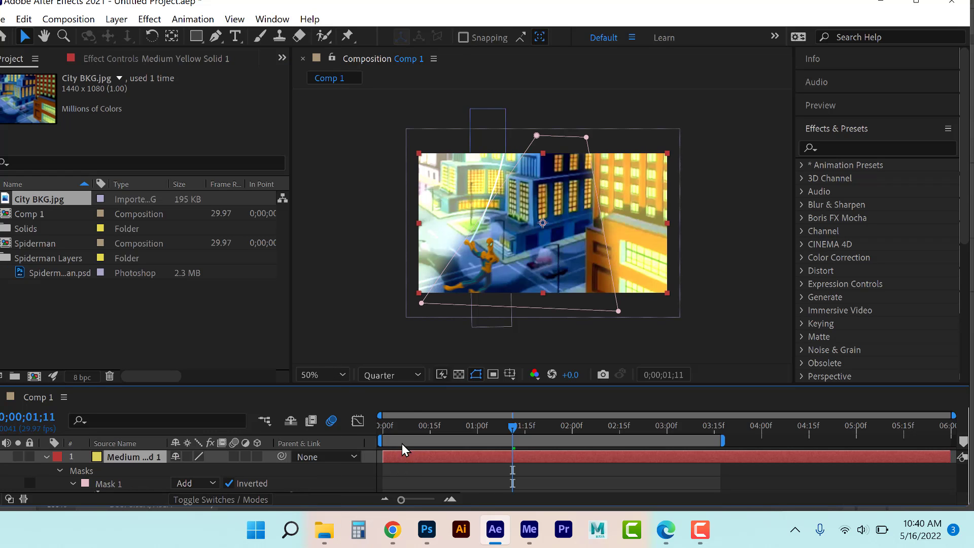
pyautogui.click(116, 19)
pyautogui.click(133, 53)
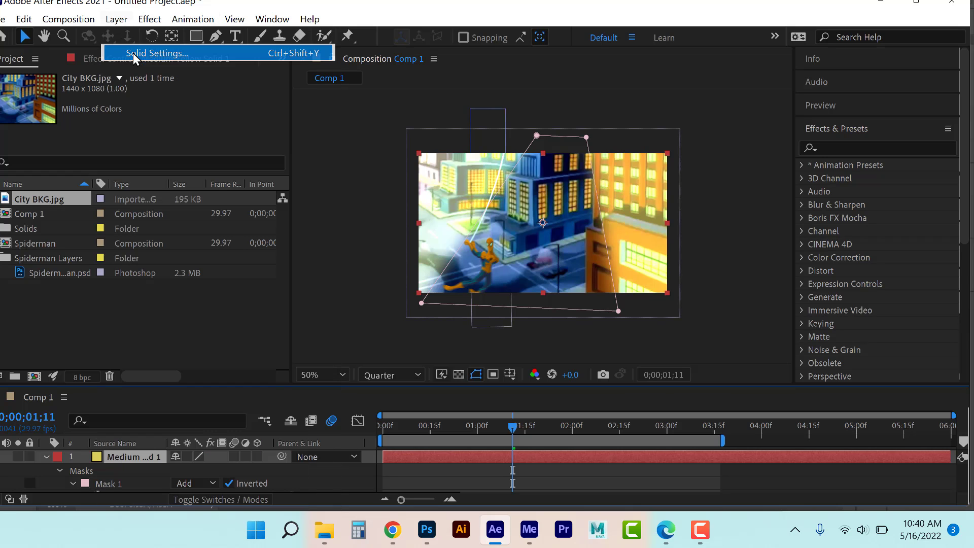
pyautogui.click(476, 330)
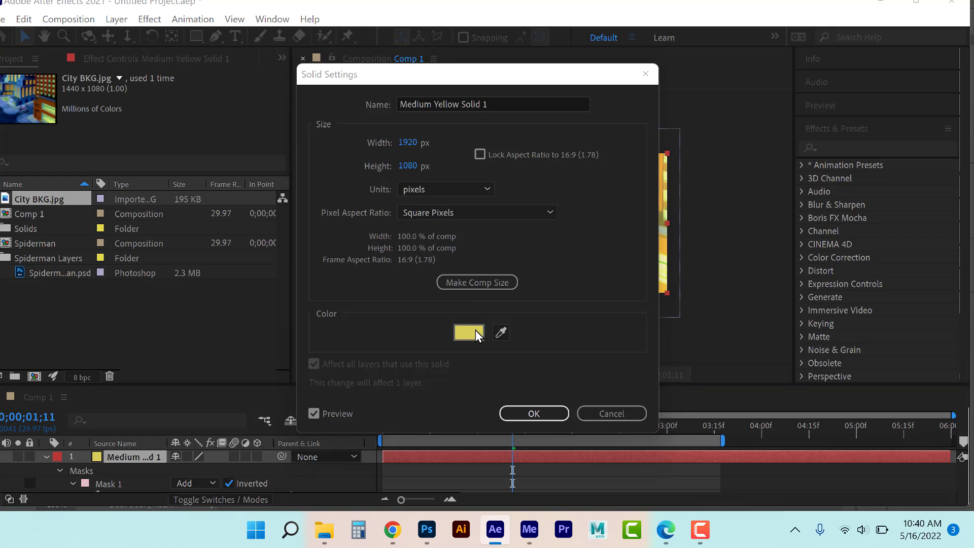
pyautogui.click(508, 229)
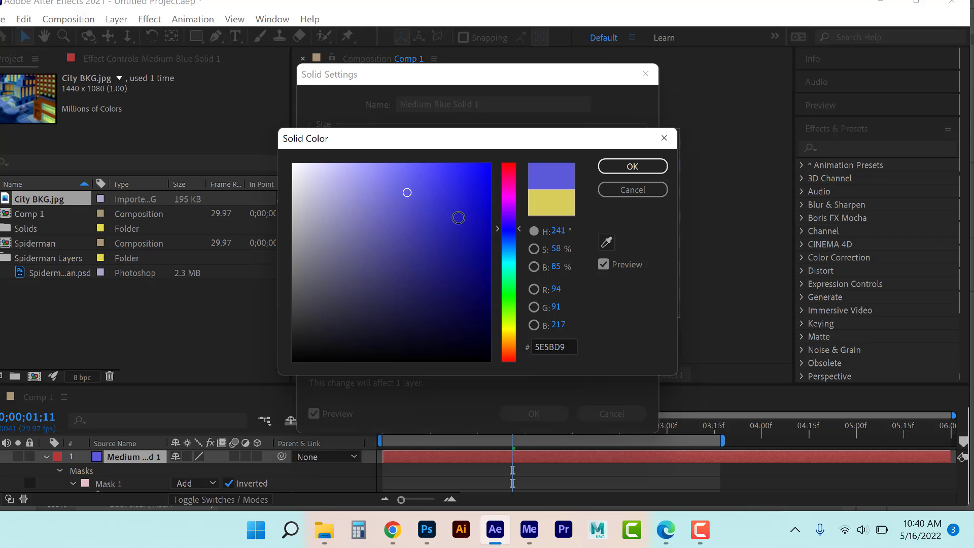
pyautogui.click(433, 226)
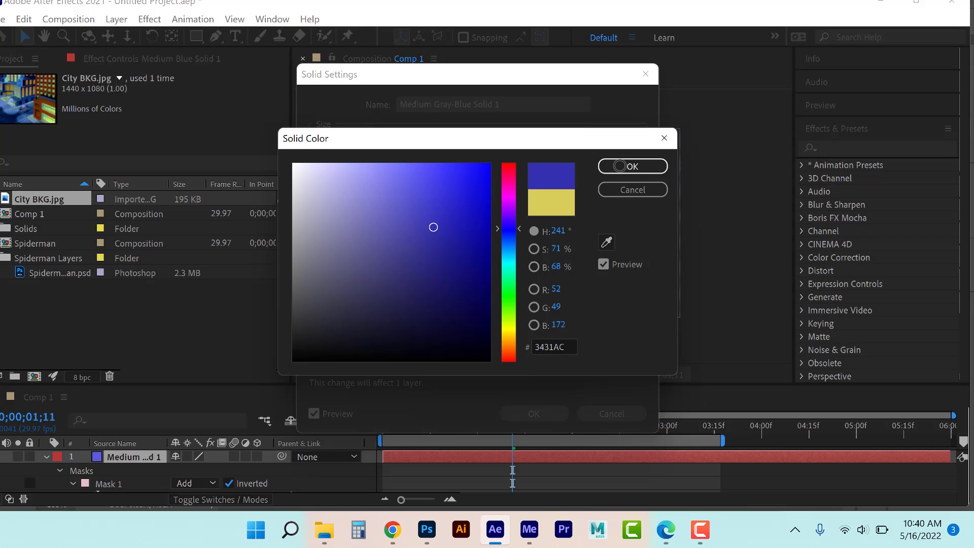
pyautogui.click(404, 274)
pyautogui.click(634, 167)
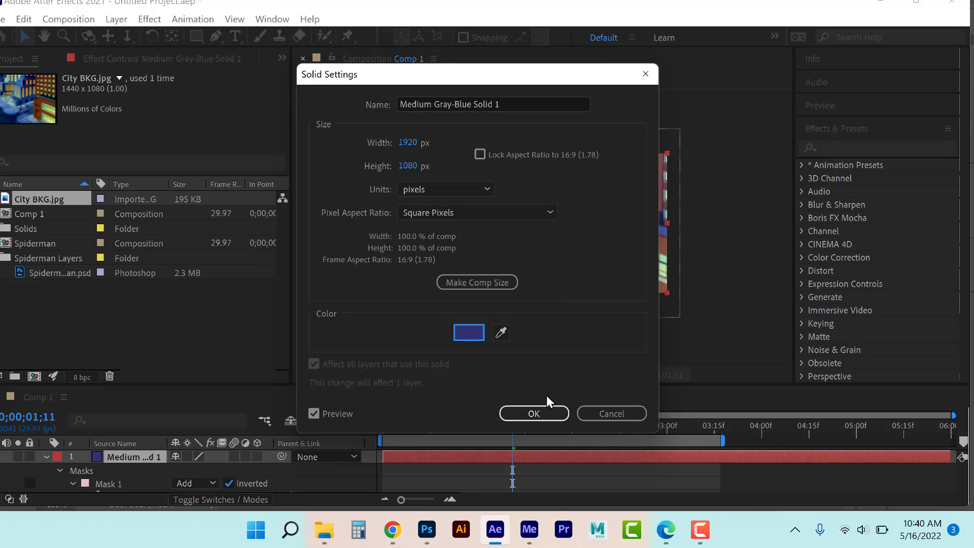
pyautogui.click(542, 409)
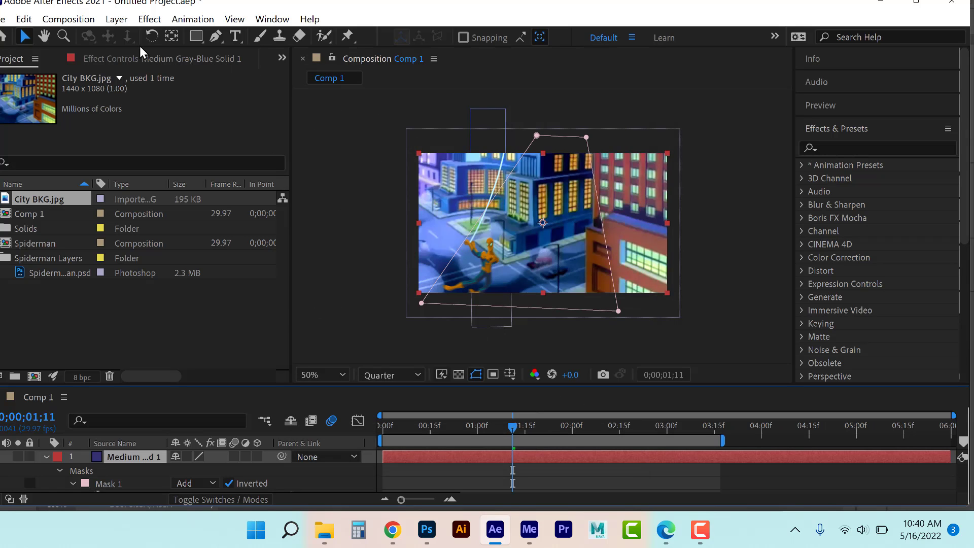
# Set the blue solid's blending mode to Multiply, deselect it and scrub the animation to 0;00;02;29 to review it
pyautogui.click(118, 21)
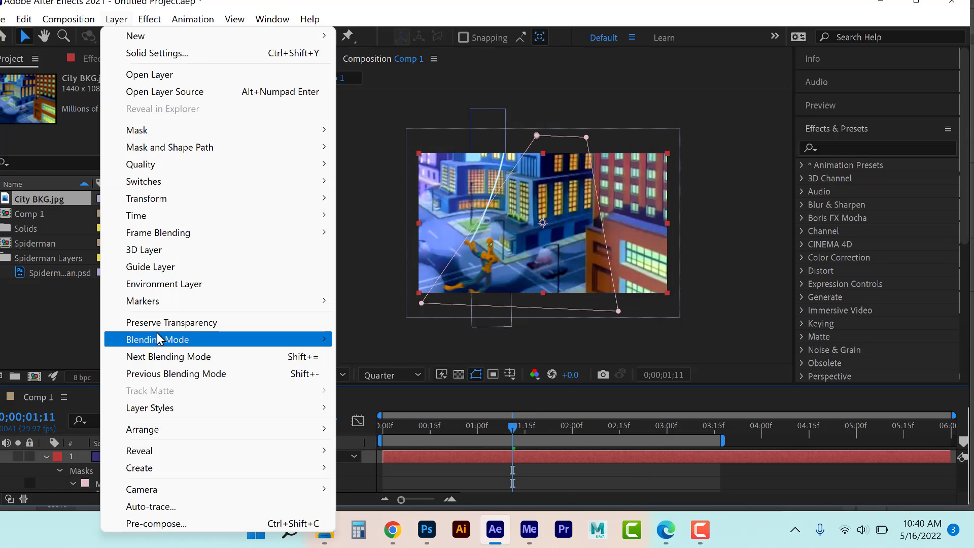
pyautogui.moveTo(158, 339)
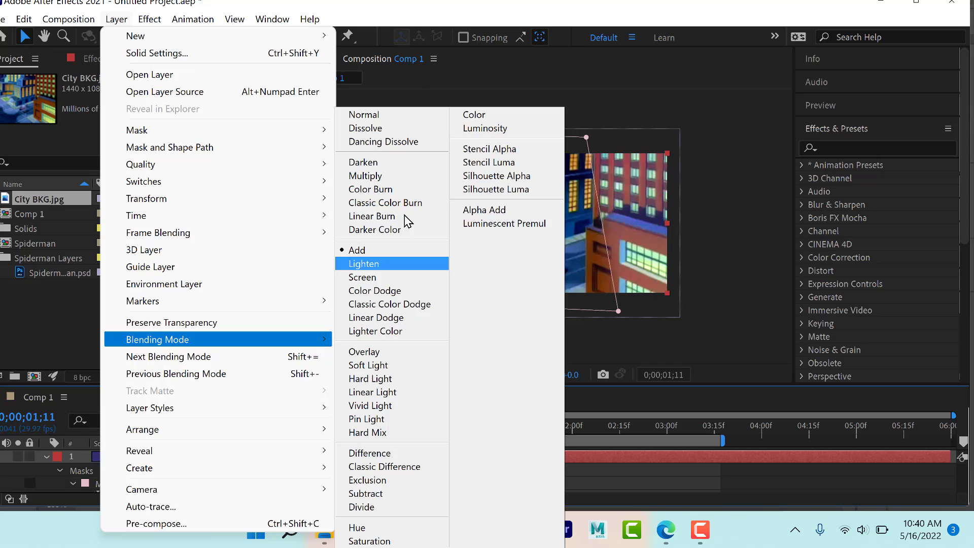
pyautogui.click(404, 170)
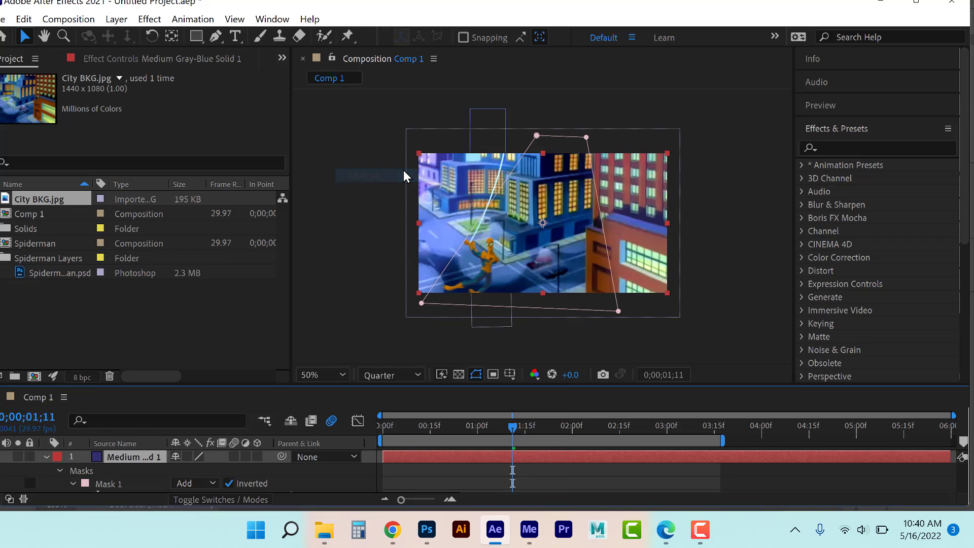
pyautogui.click(364, 109)
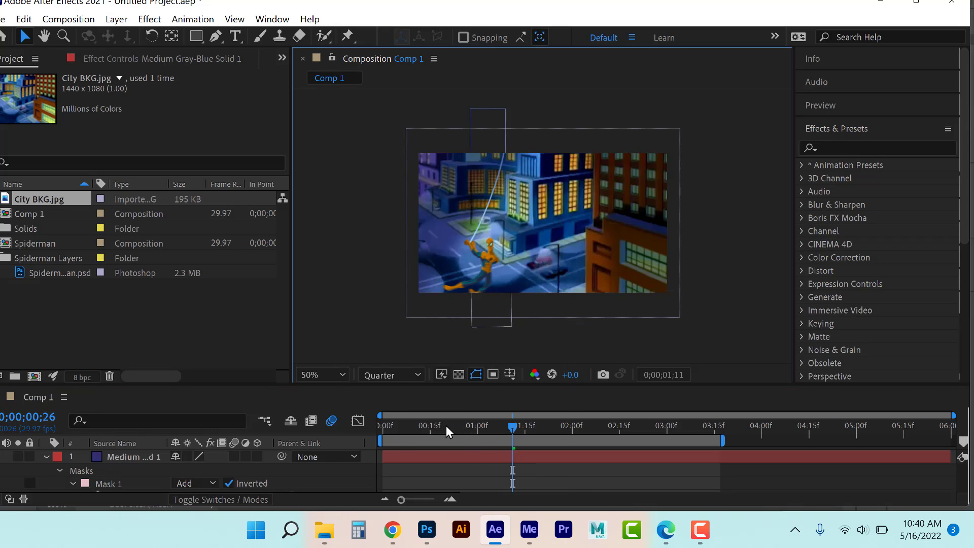
pyautogui.moveTo(441, 425); pyautogui.dragTo(663, 385)
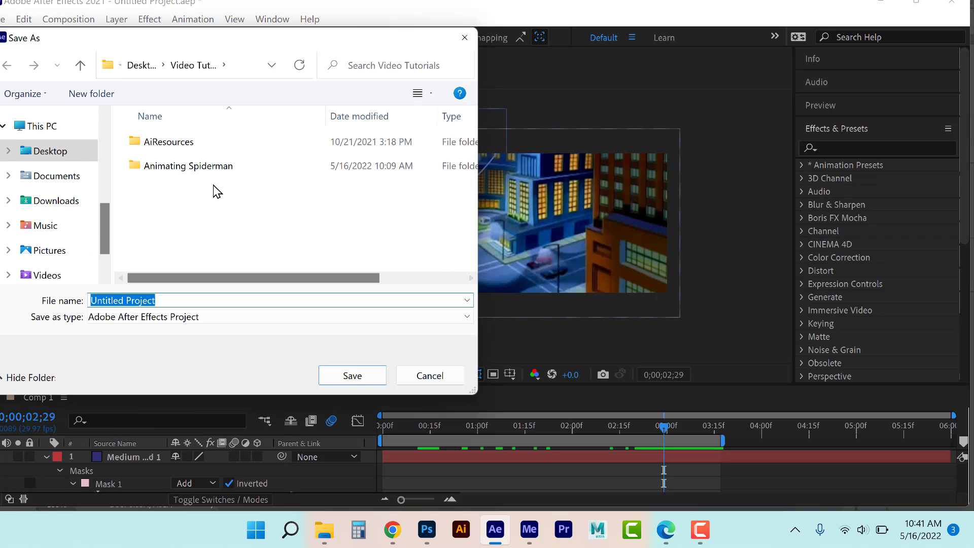
# Save the project as Animated Spiderman in the Animating Spiderman folder
pyautogui.doubleClick(212, 173)
pyautogui.click(169, 300)
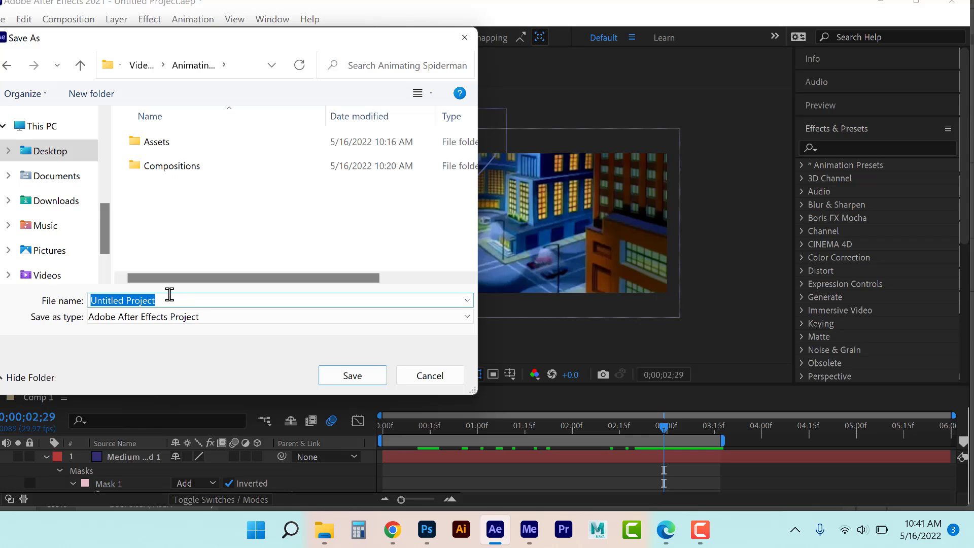
pyautogui.write('Animated Sp')
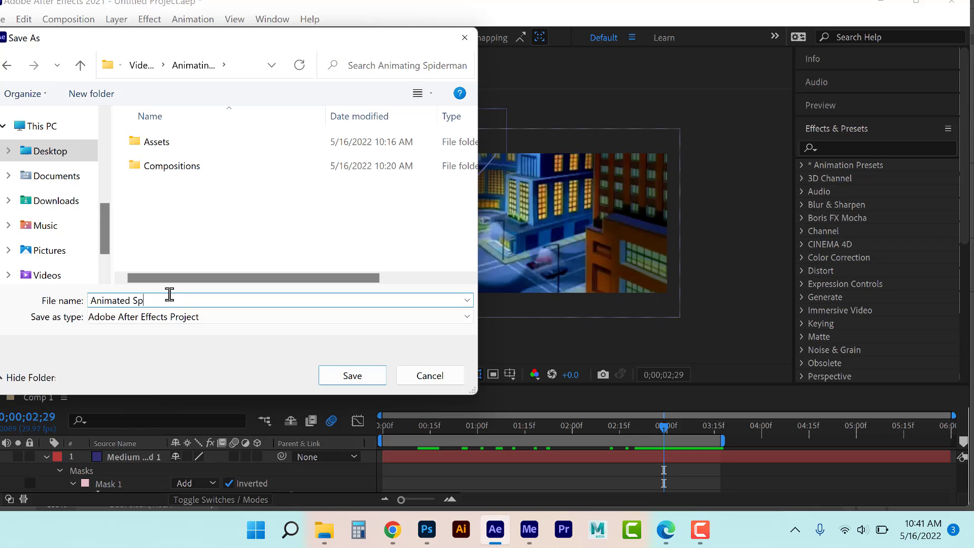
pyautogui.write('iderman')
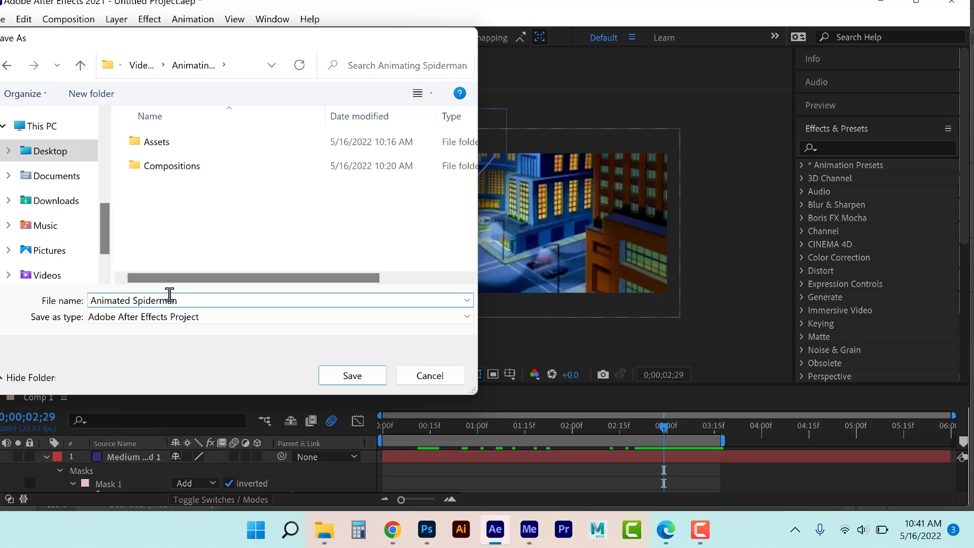
pyautogui.press('Return')
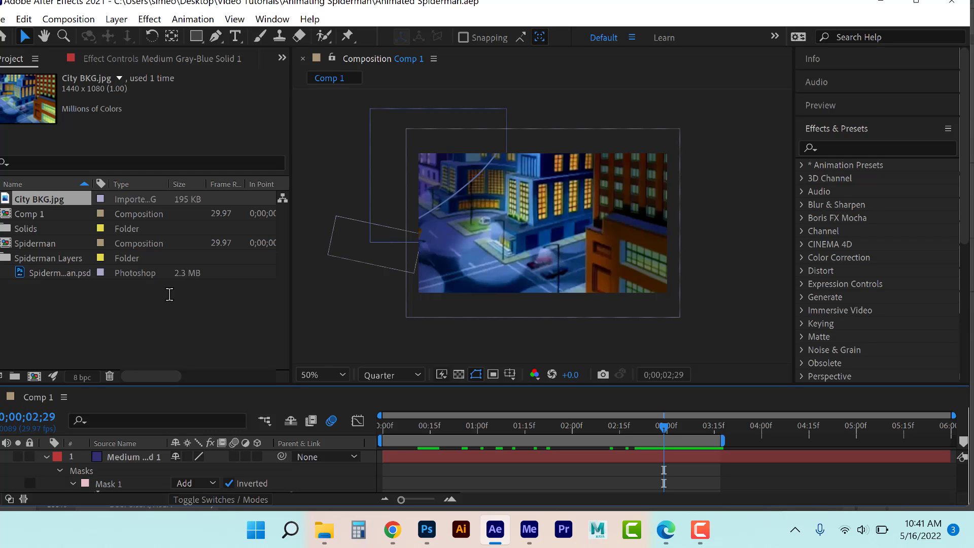
# Export Comp 1 by adding it to the Adobe Media Encoder queue
pyautogui.click(3, 19)
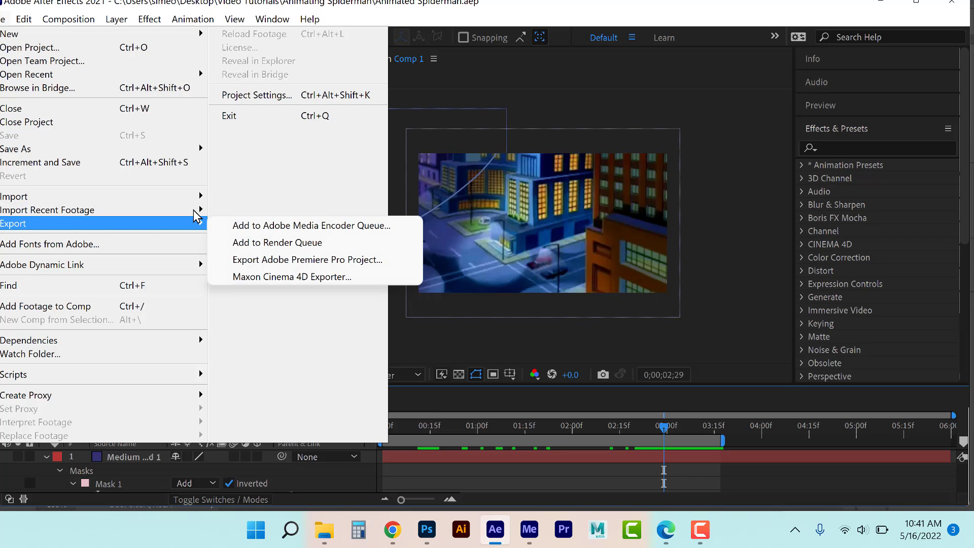
pyautogui.moveTo(205, 223)
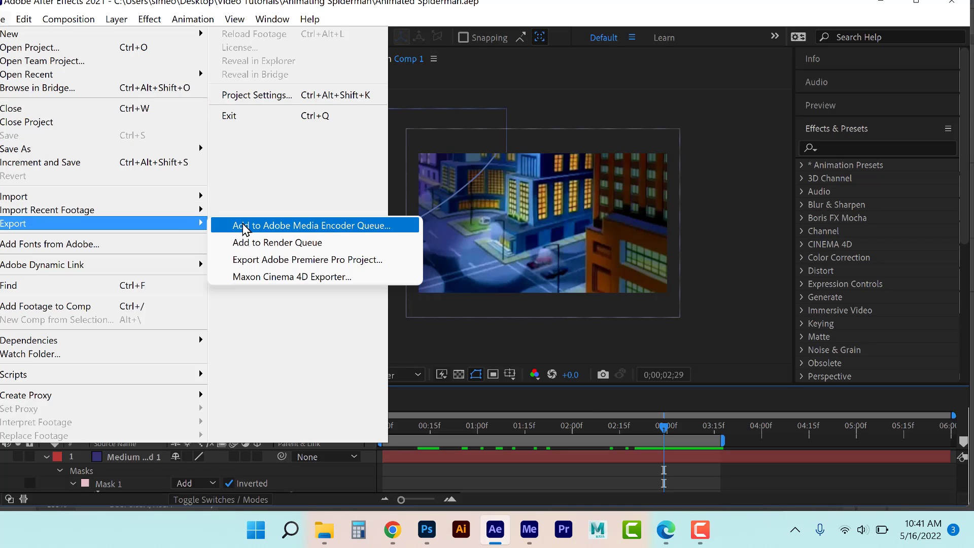
pyautogui.click(243, 224)
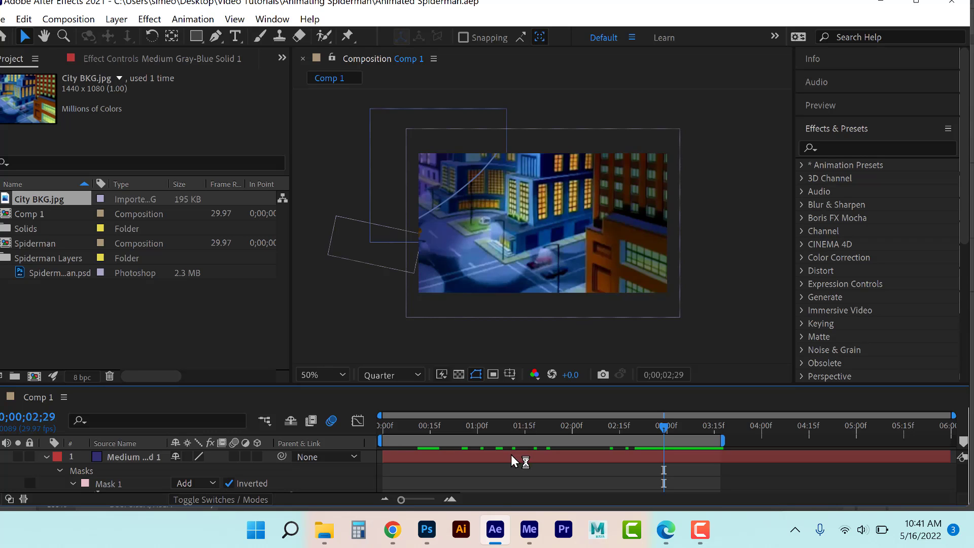
# Add Comp 1 to the Adobe Media Encoder queue again from After Effects and switch to Media Encoder
pyautogui.click(529, 531)
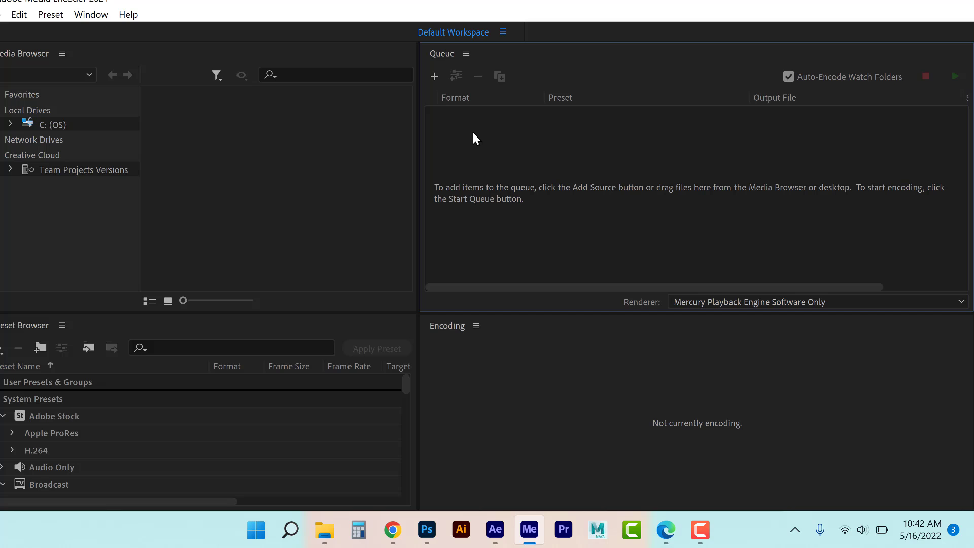
pyautogui.click(495, 529)
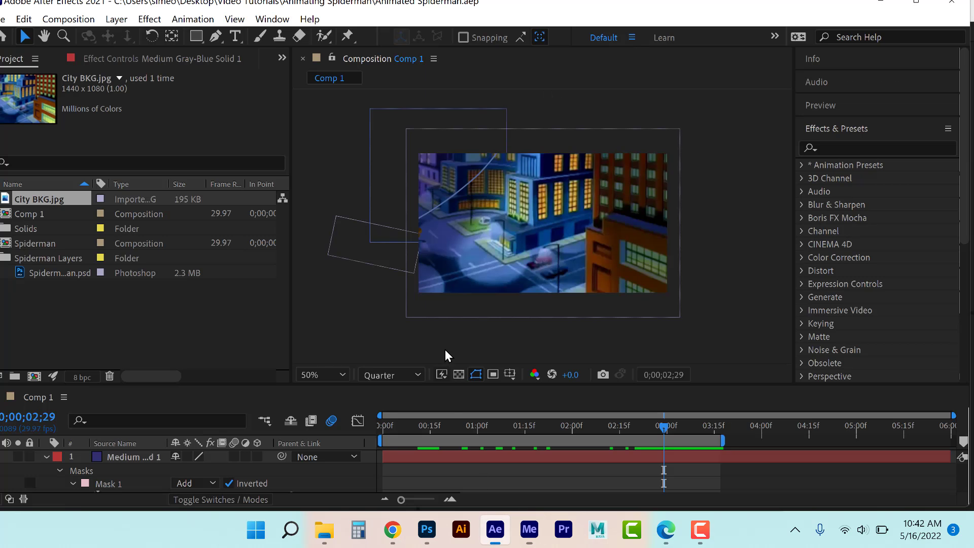
pyautogui.click(3, 19)
pyautogui.moveTo(24, 19)
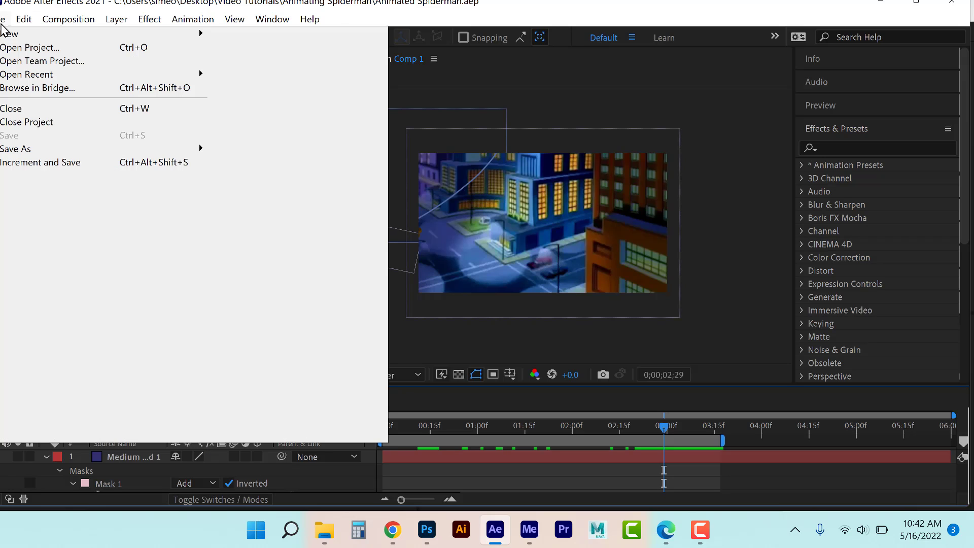
pyautogui.moveTo(38, 228)
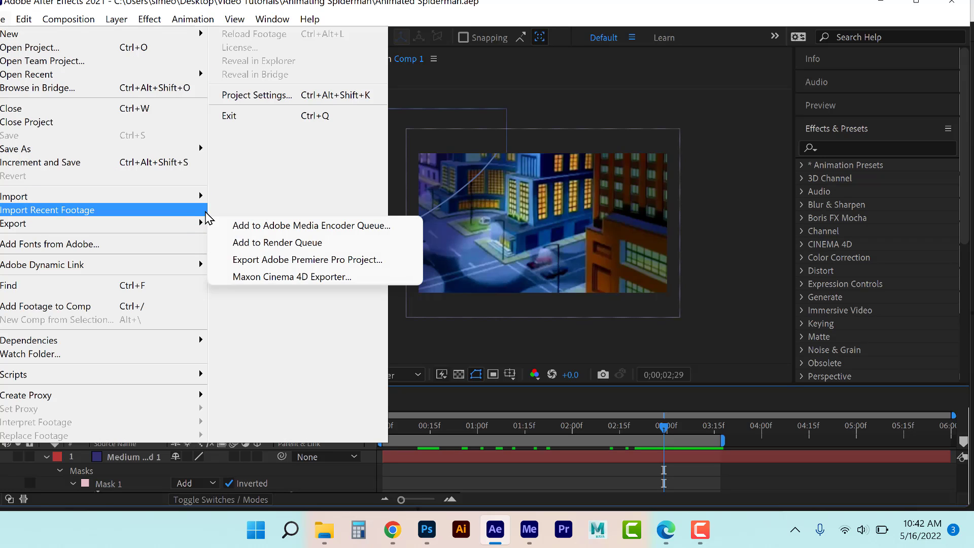
pyautogui.click(264, 224)
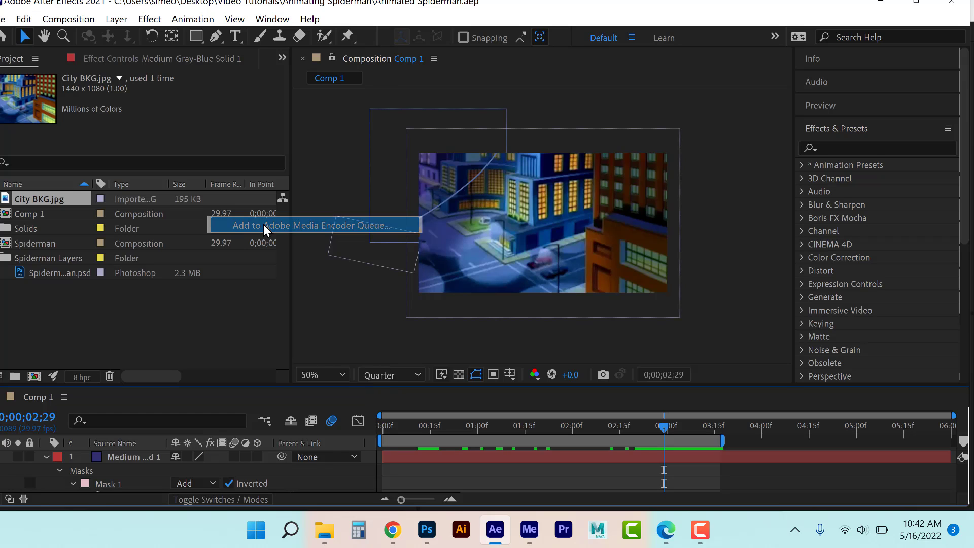
pyautogui.click(533, 532)
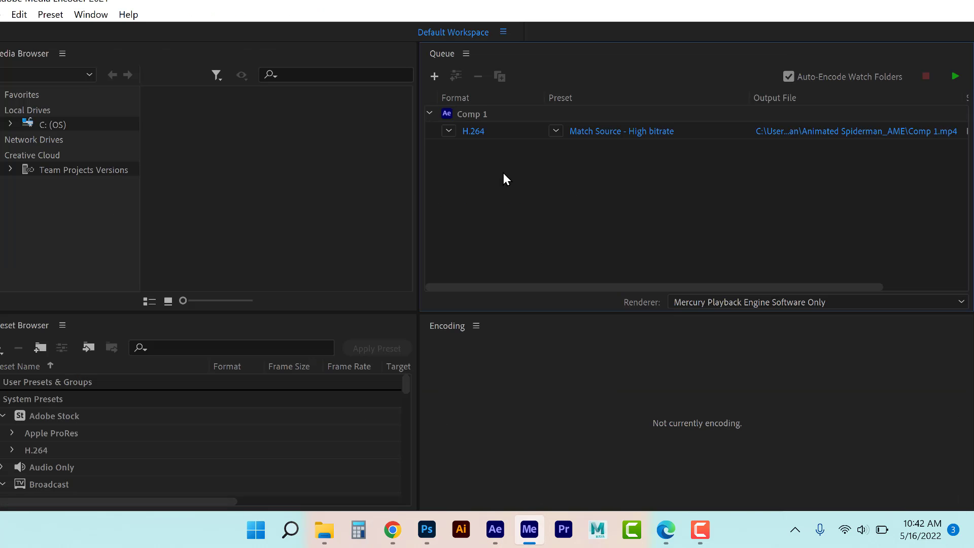
# Try to open the H.264 export settings for Comp 1 and remove the duplicate entry with output Comp 1_1.mp4 from the queue
pyautogui.click(475, 131)
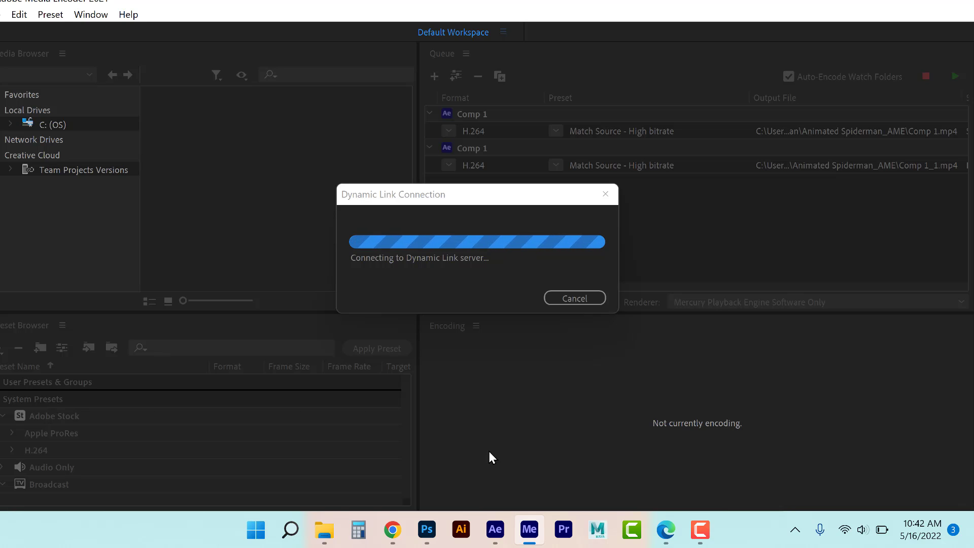
pyautogui.click(575, 300)
pyautogui.click(496, 148)
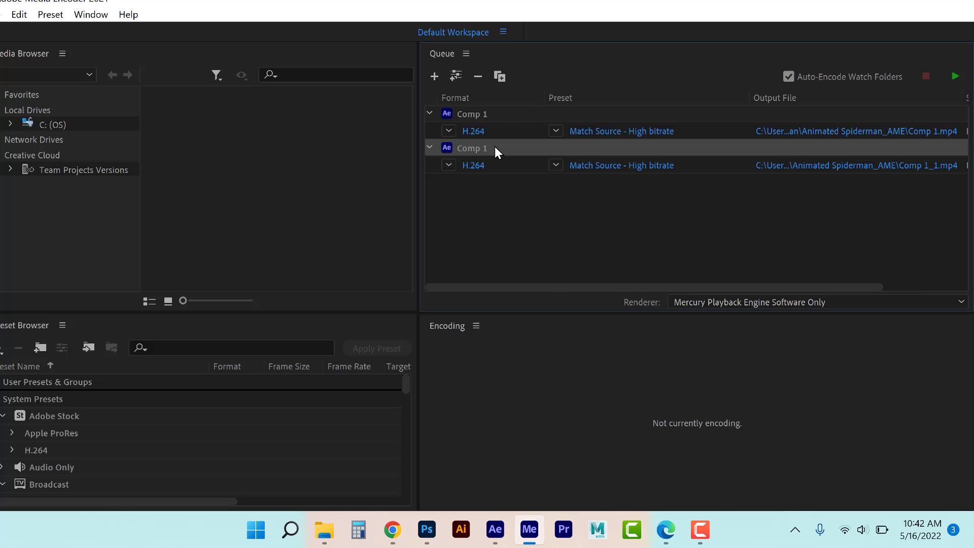
pyautogui.press('Delete')
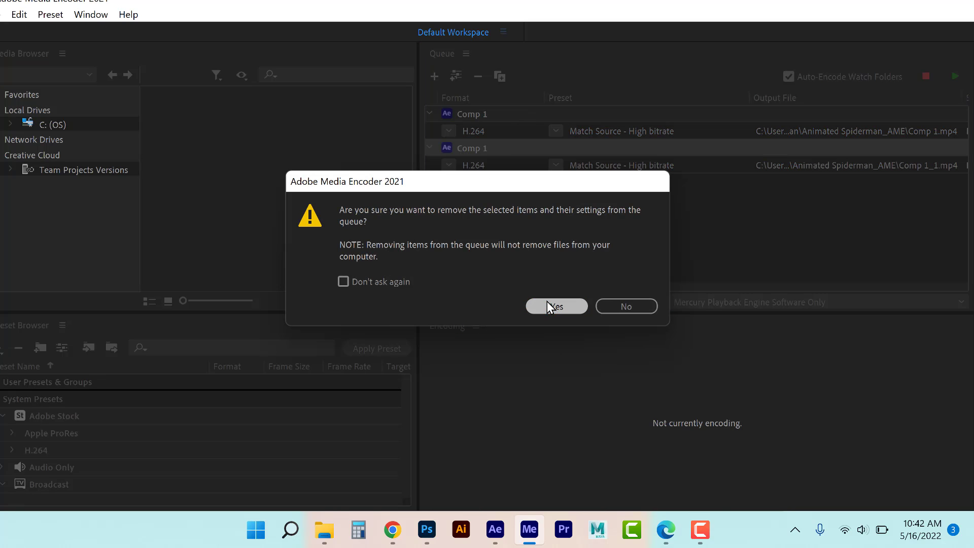
pyautogui.click(547, 302)
# Close Photoshop and try again to open the H.264 export settings of the queued Comp 1 in Media Encoder
pyautogui.click(427, 529)
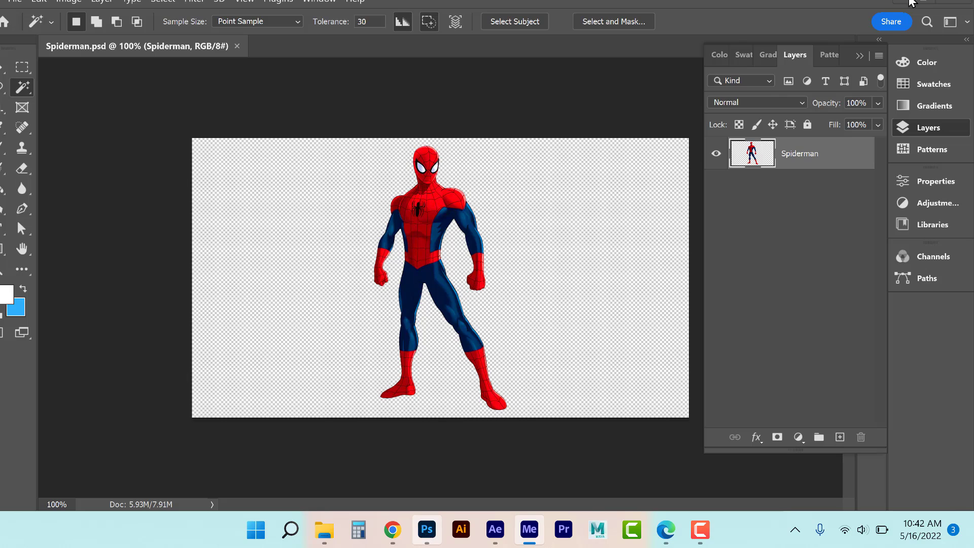
pyautogui.click(955, 2)
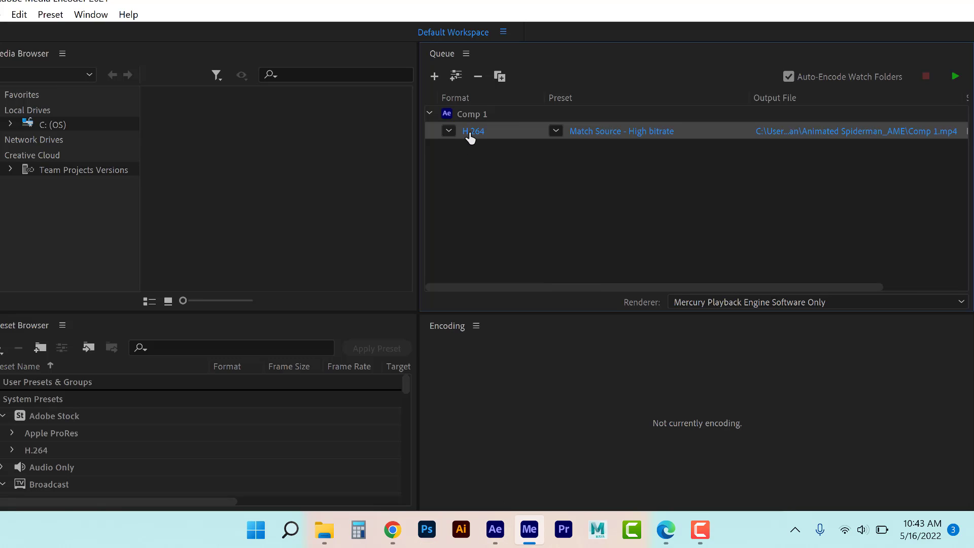
pyautogui.click(470, 133)
# Switch to Chrome and search Google's video results for "motion comic tutorial"
pyautogui.hotkey('alt', 'Tab')
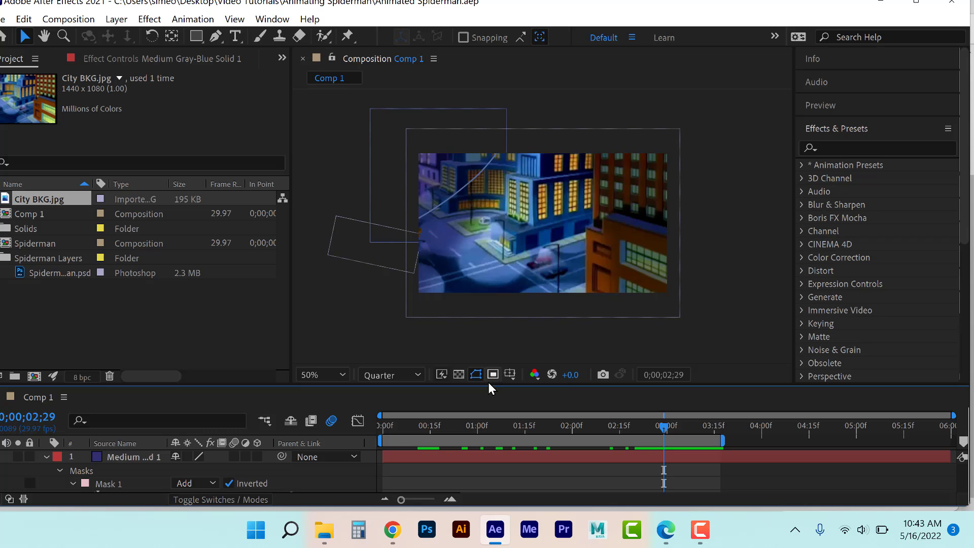
pyautogui.moveTo(396, 527)
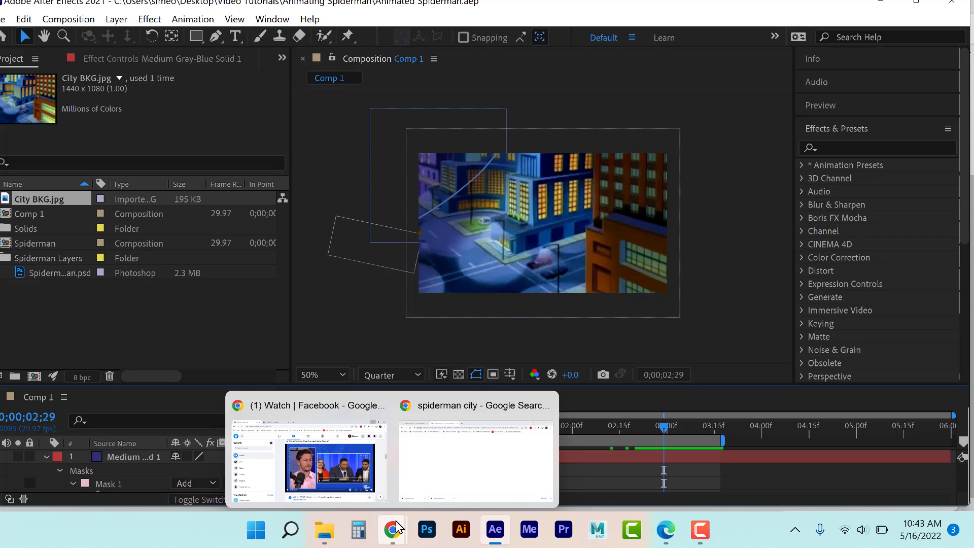
pyautogui.click(430, 457)
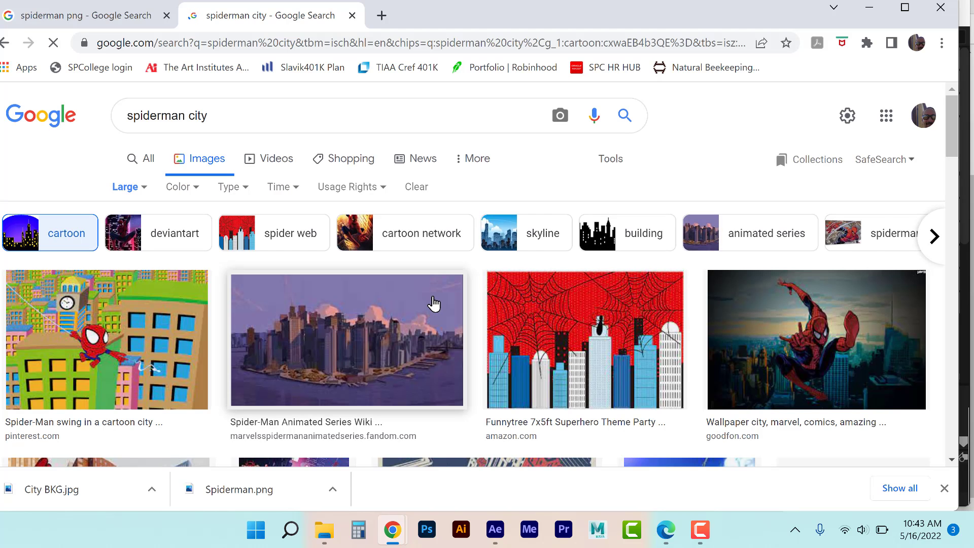
pyautogui.click(264, 152)
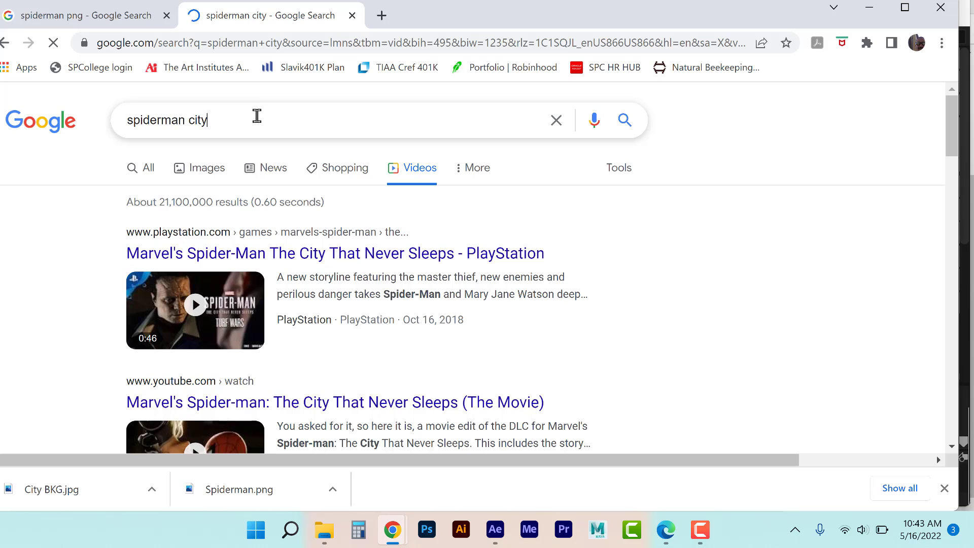
pyautogui.moveTo(254, 117); pyautogui.dragTo(76, 158)
pyautogui.write('motio')
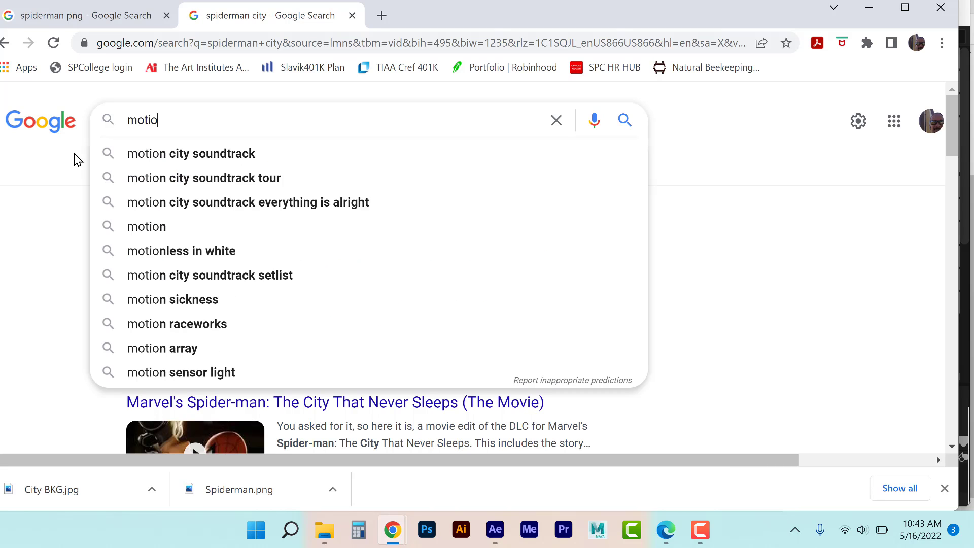
pyautogui.write('n comic tutorial')
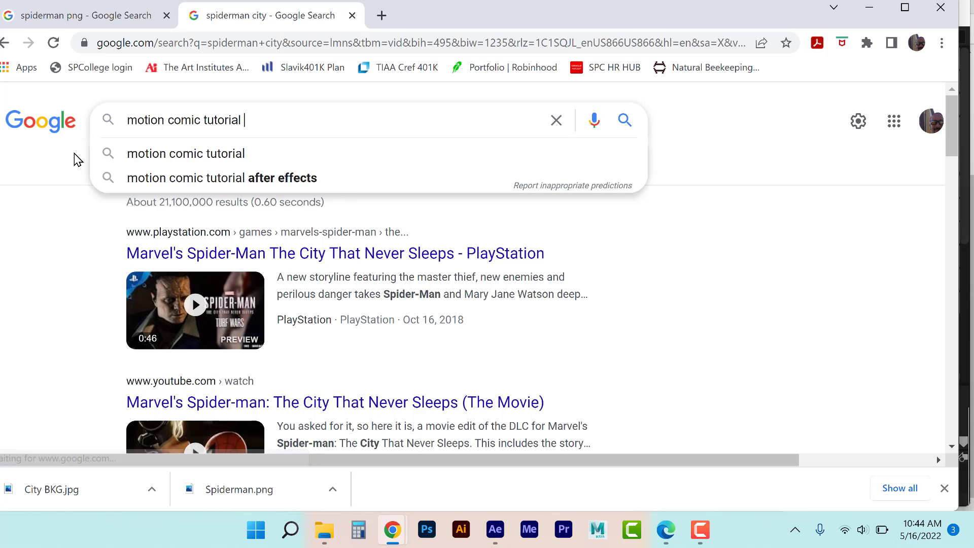
pyautogui.press('Return')
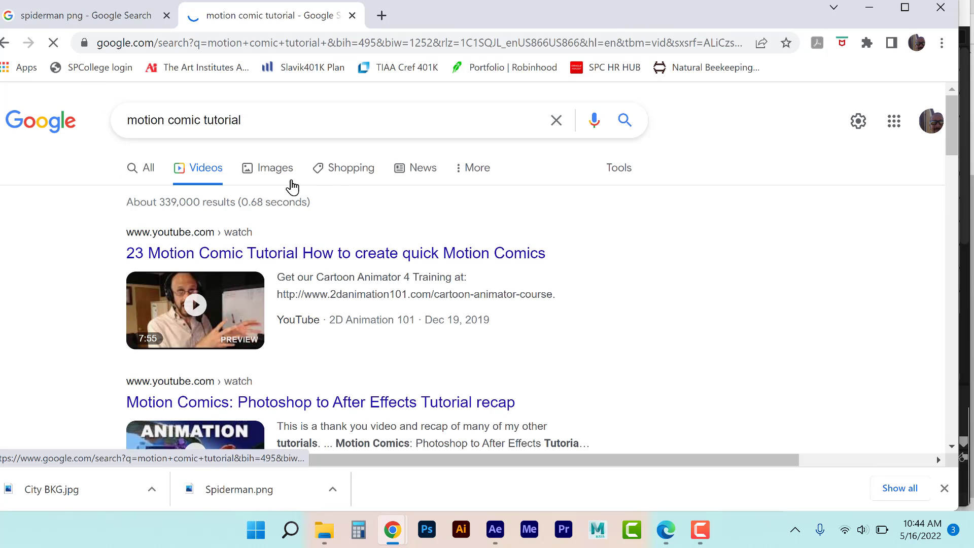
# Look through the motion comic tutorial video results and dismiss the browser's downloads bar
pyautogui.scroll(-3, 396, 220)
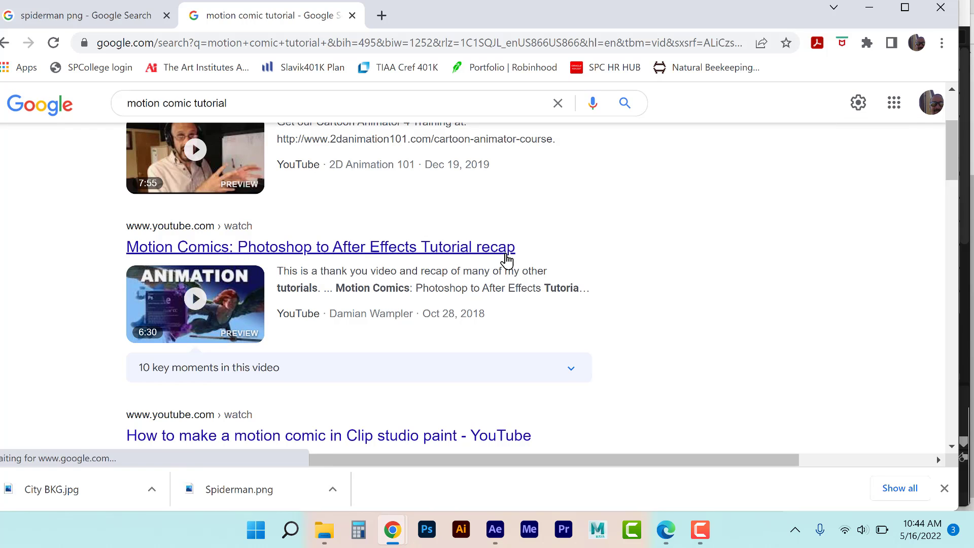
pyautogui.moveTo(249, 313)
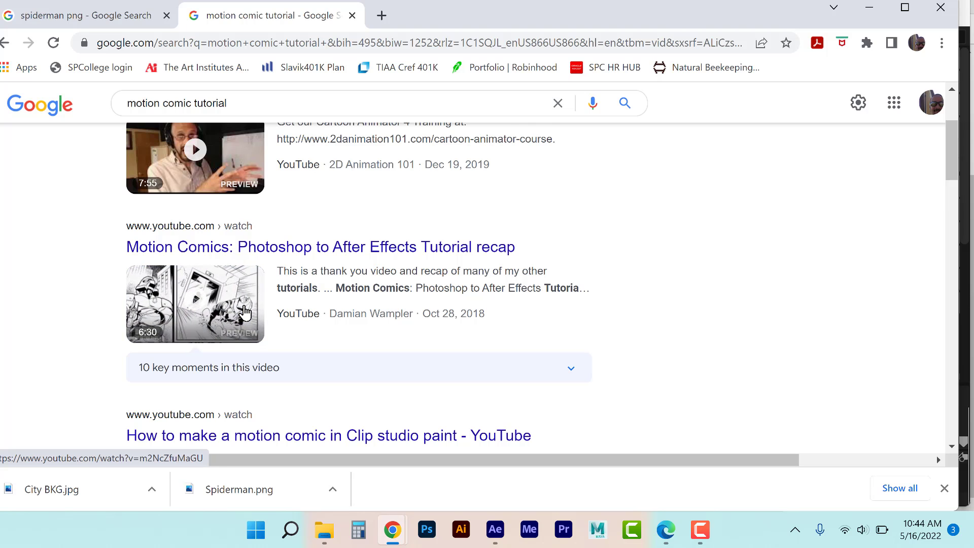
pyautogui.scroll(-3, 245, 312)
pyautogui.scroll(-3, 245, 312)
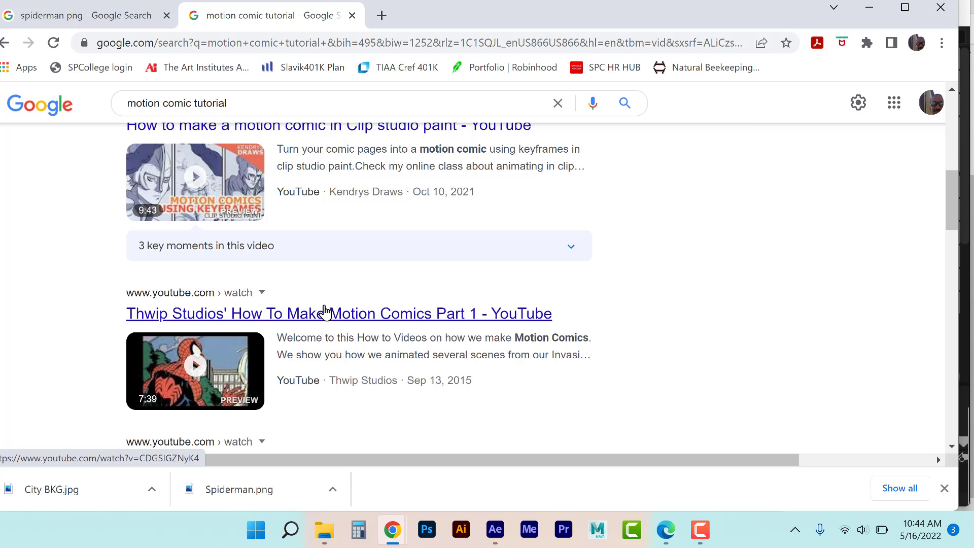
pyautogui.scroll(-3, 330, 308)
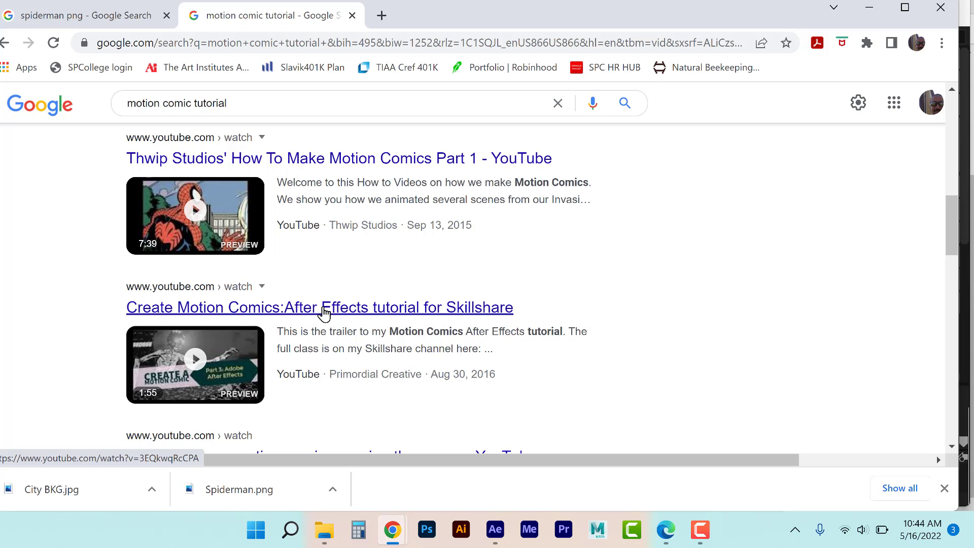
pyautogui.click(944, 488)
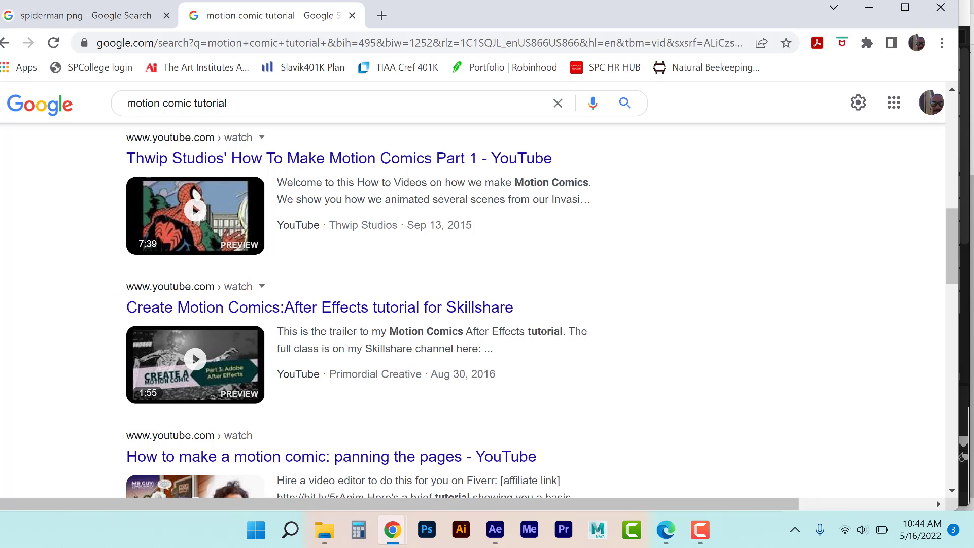
pyautogui.click(699, 539)
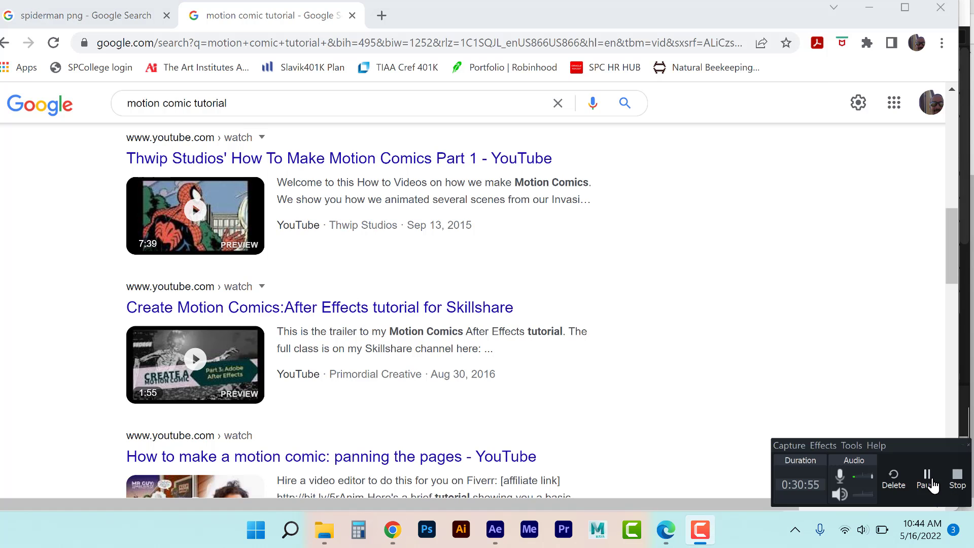